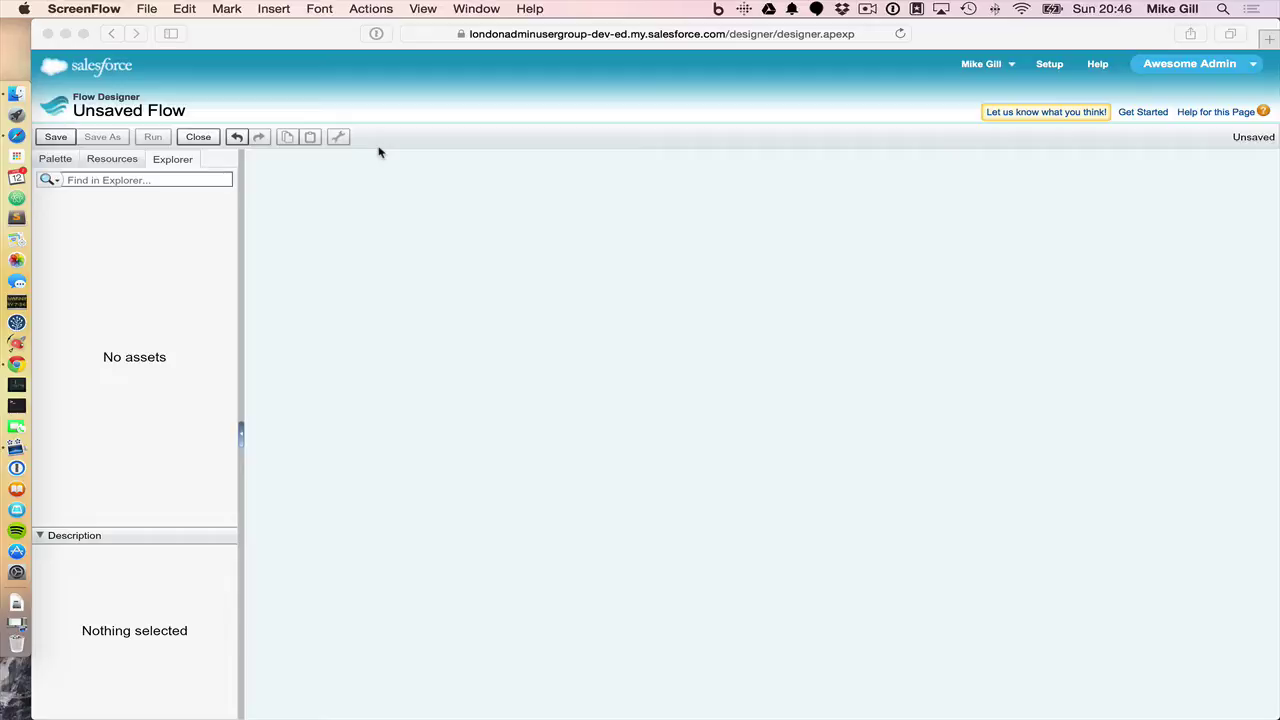
# Create a new flow variable resource with the unique name varCampignId, keeping the default Text data type.
pyautogui.click(103, 163)
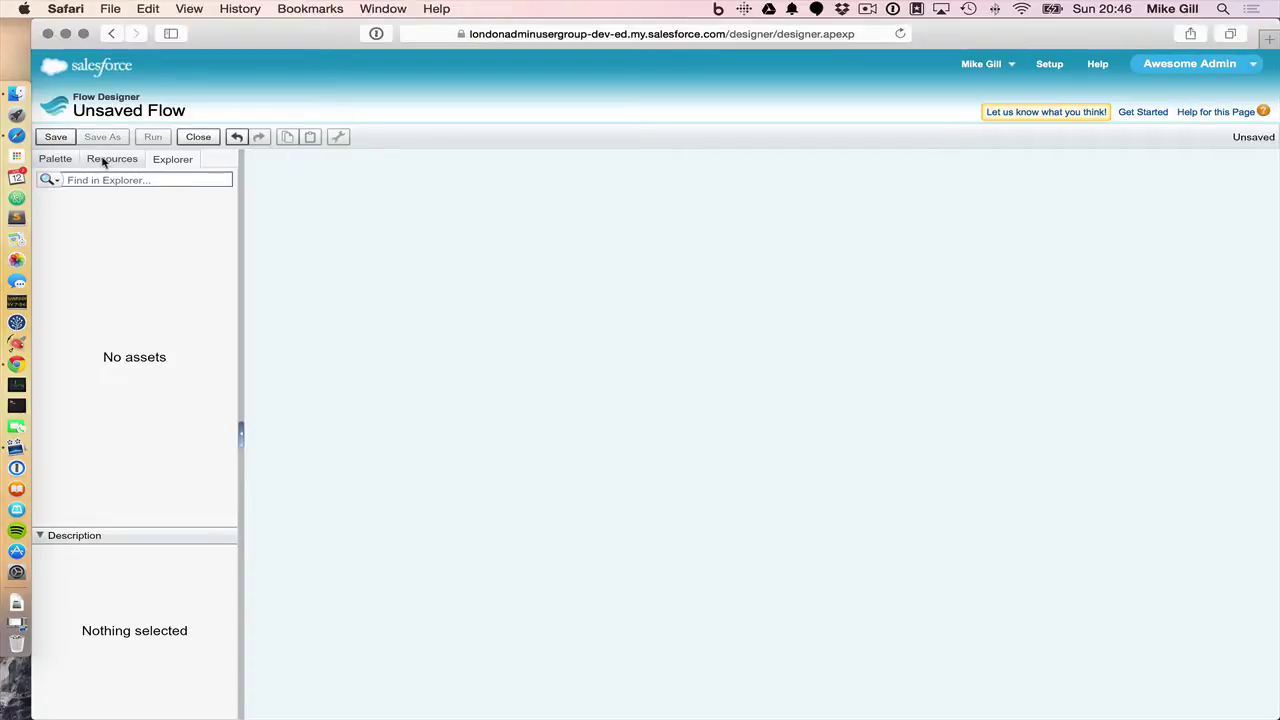
pyautogui.click(104, 162)
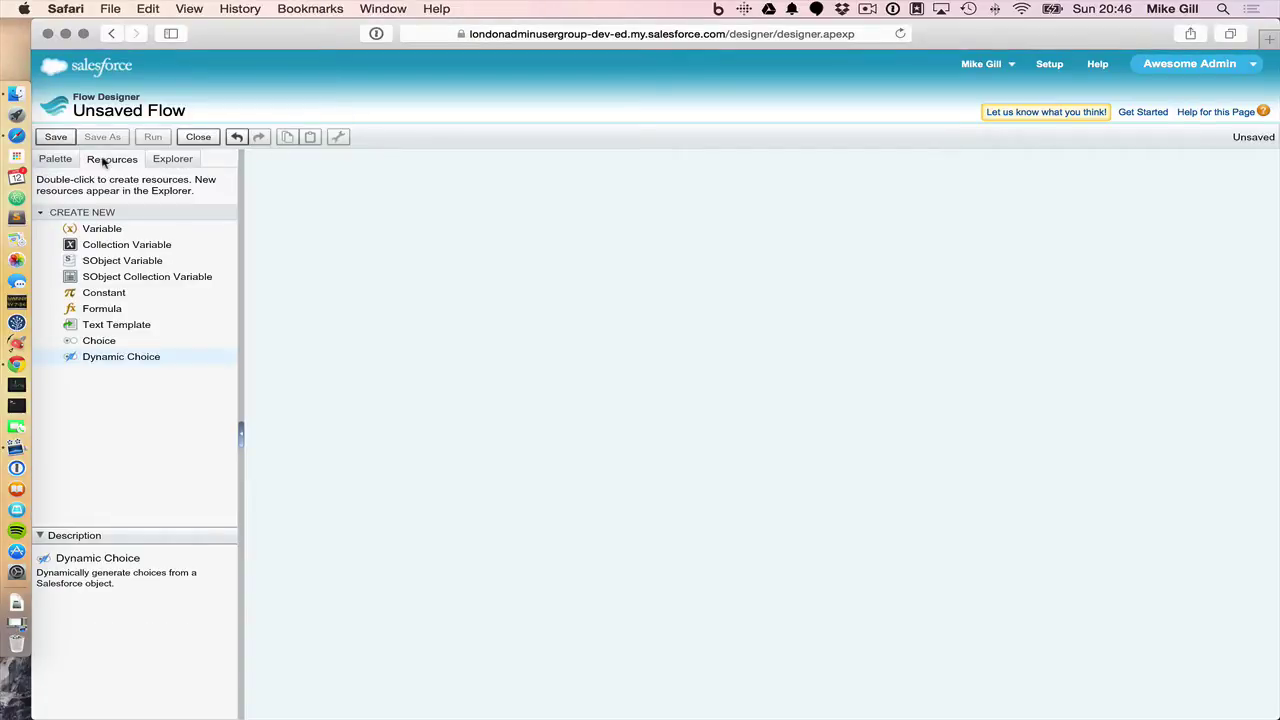
pyautogui.doubleClick(110, 229)
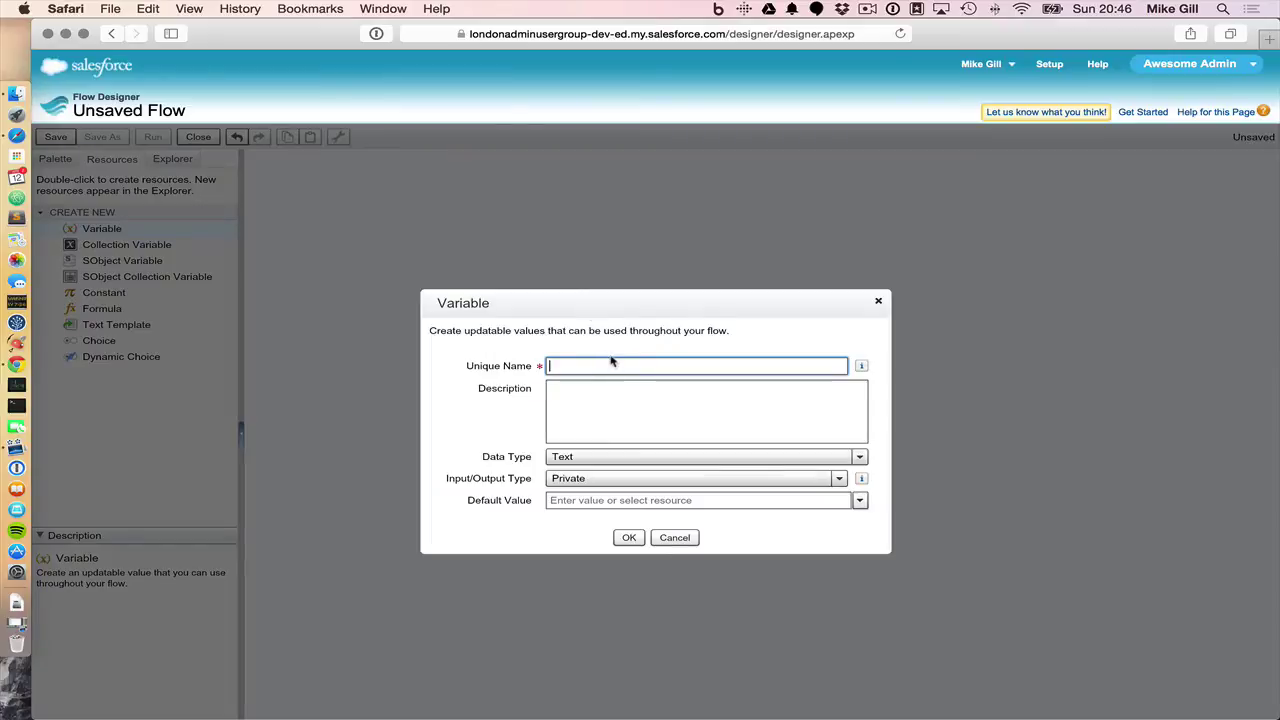
pyautogui.write('varCampignId')
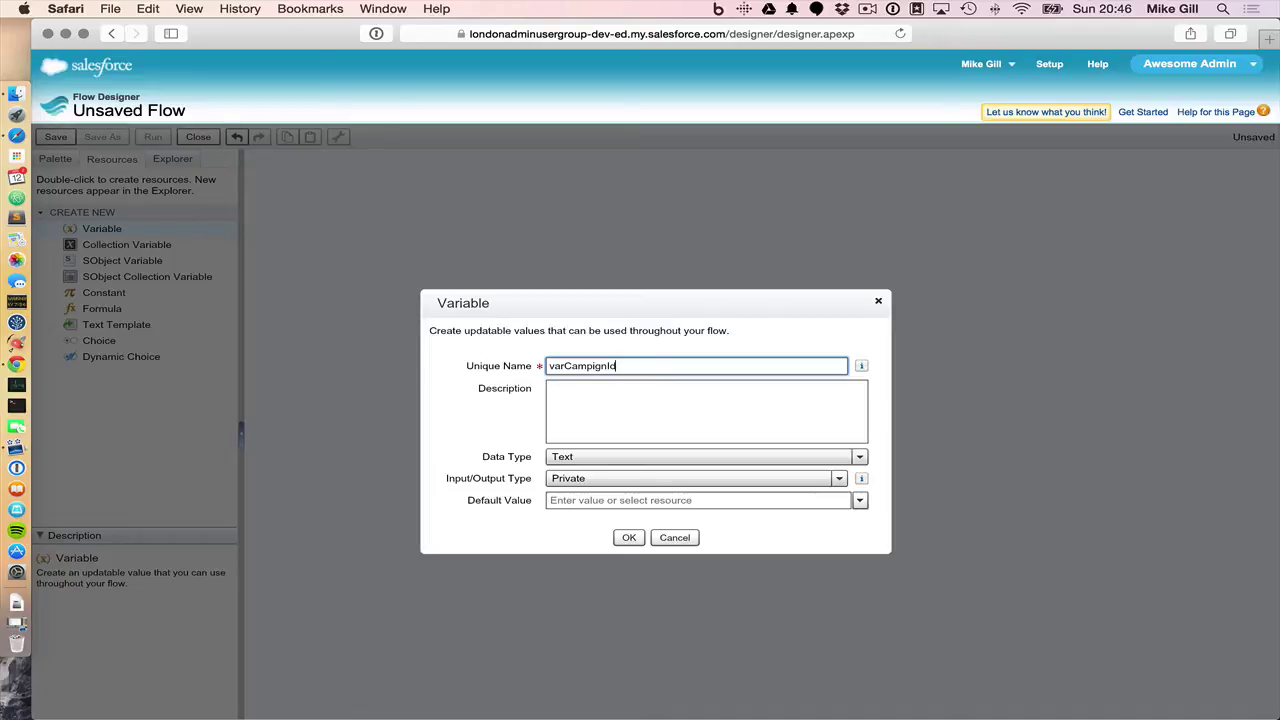
pyautogui.click(629, 537)
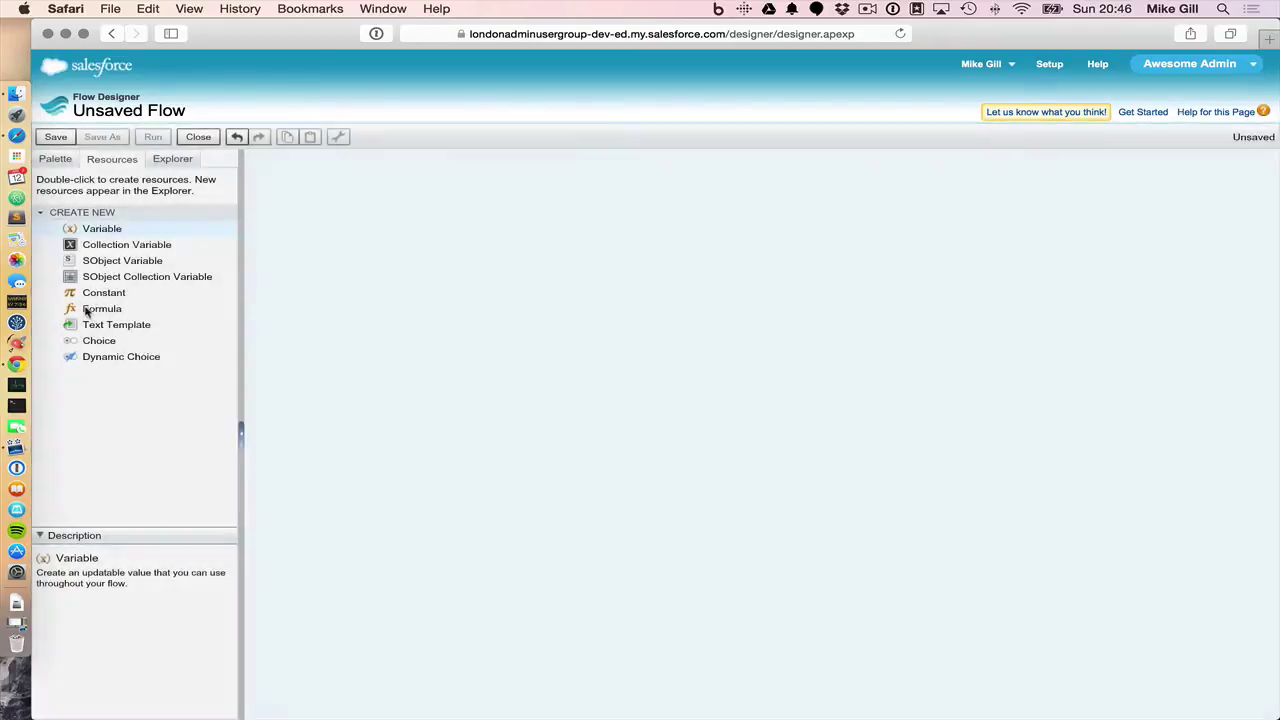
# Start a Dynamic Choice resource named dcCampaigns that creates a choice for each Campaign record.
pyautogui.doubleClick(110, 358)
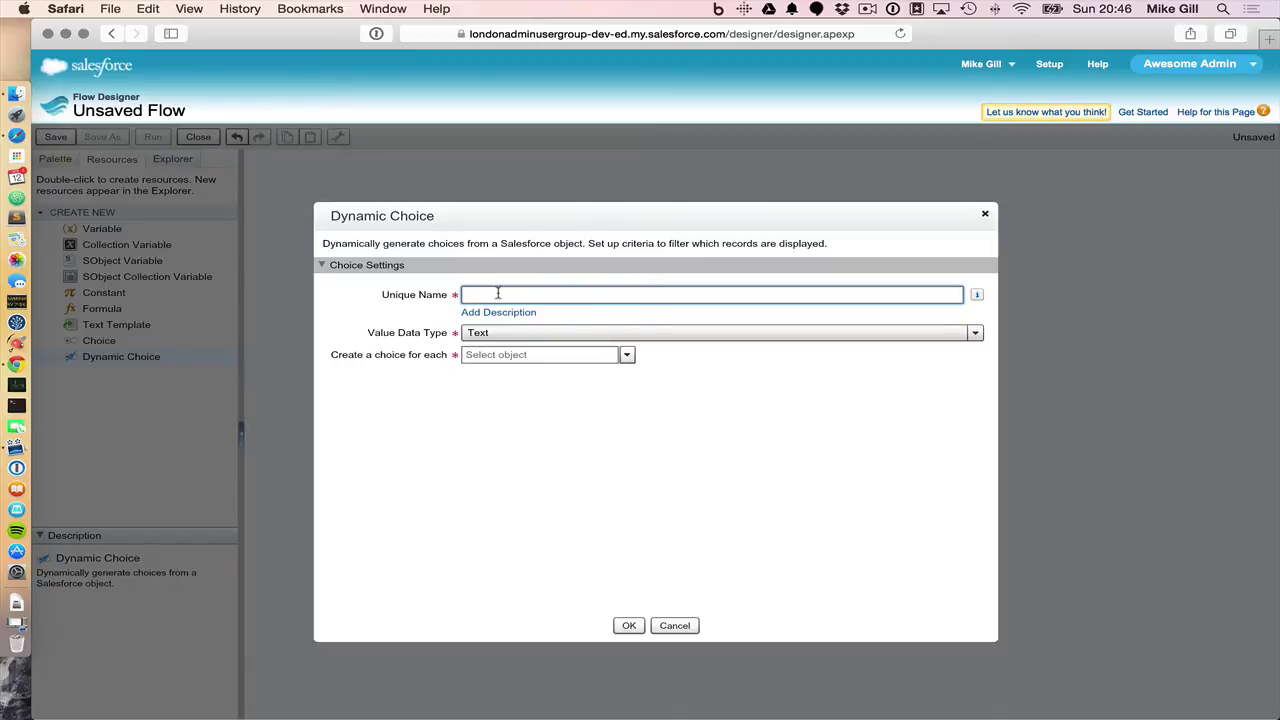
pyautogui.write('dcCampaigns')
pyautogui.click(494, 358)
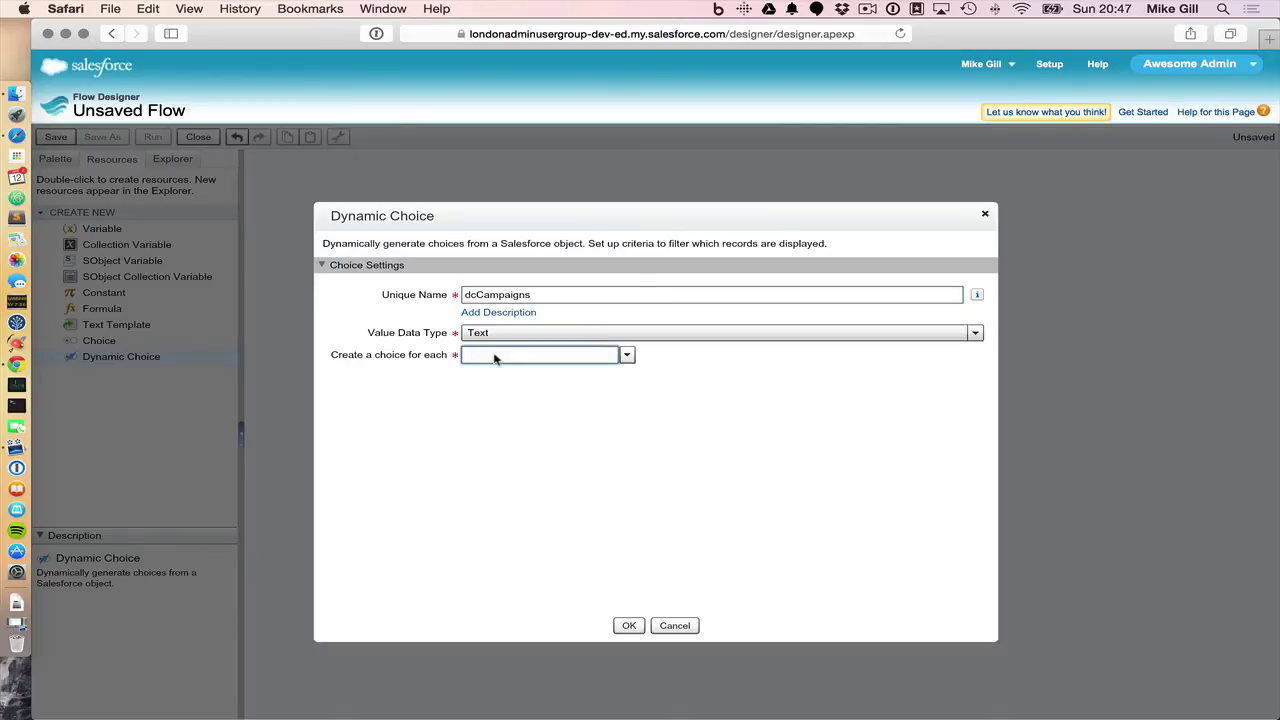
pyautogui.write('Ca')
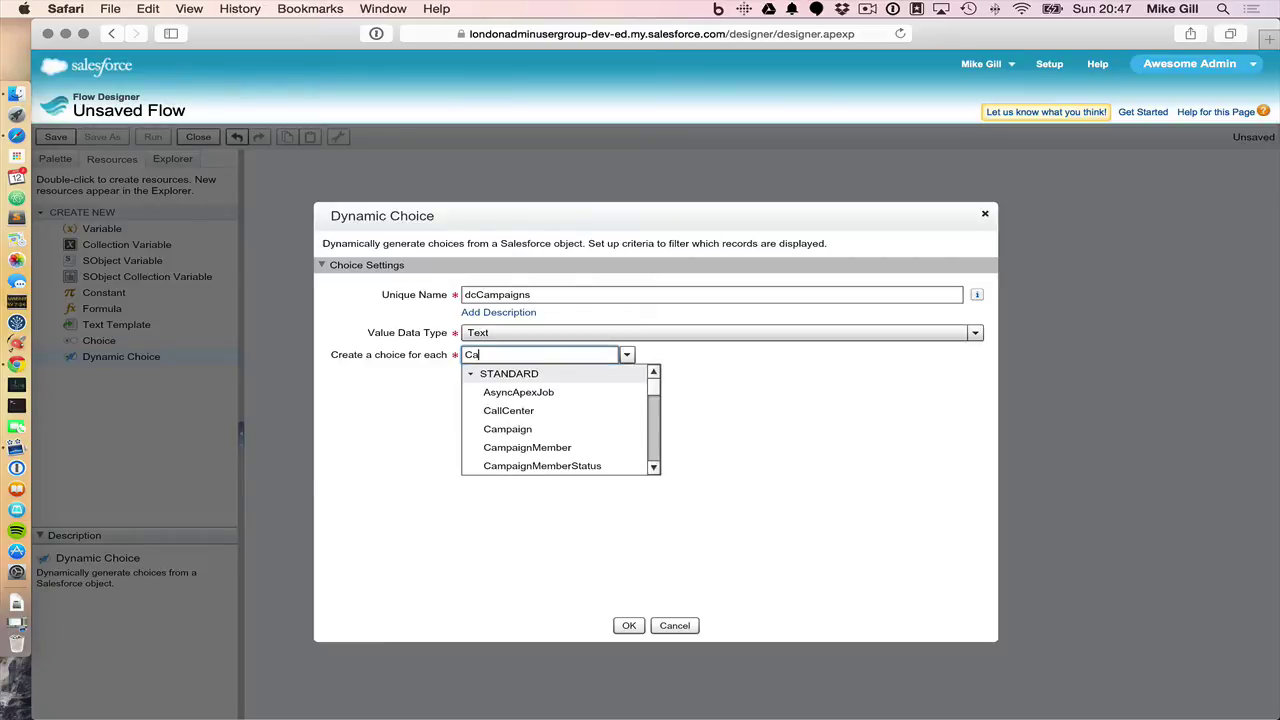
pyautogui.write('m')
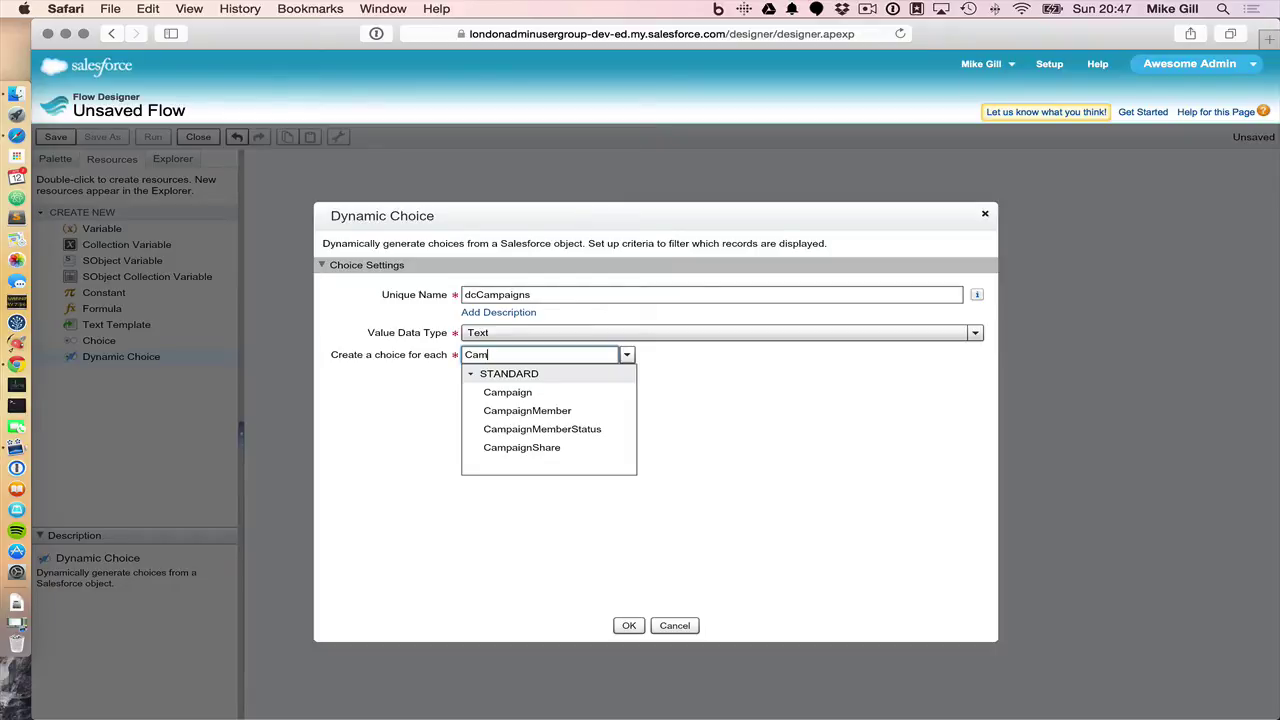
pyautogui.click(543, 395)
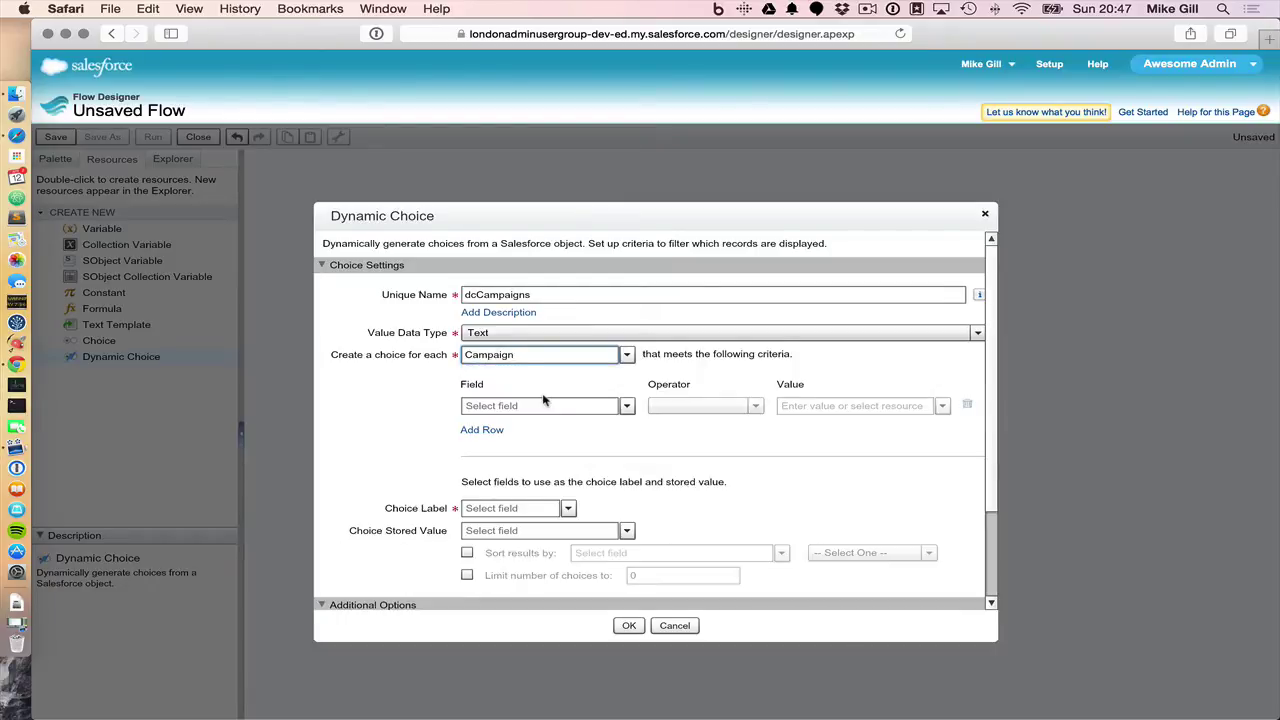
# Filter the dynamic choice to campaigns where IsActive equals {!$GlobalConstant.True}.
pyautogui.click(495, 410)
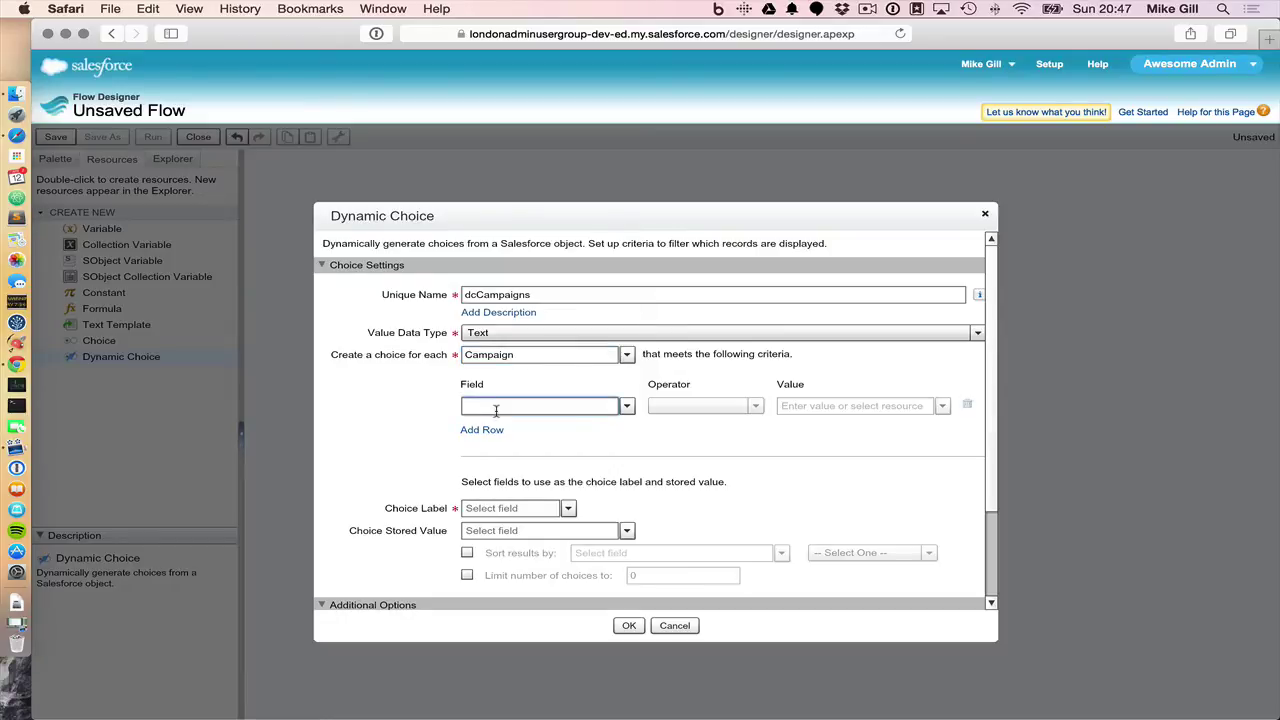
pyautogui.write('Is')
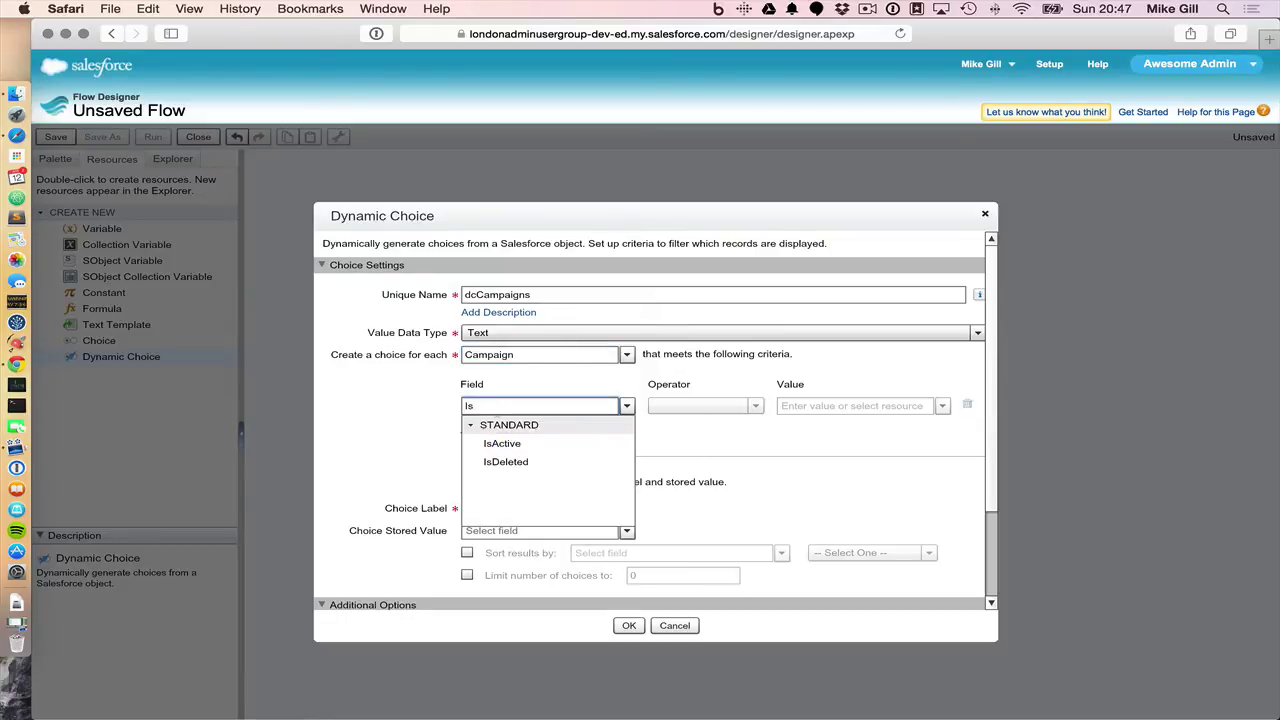
pyautogui.click(505, 443)
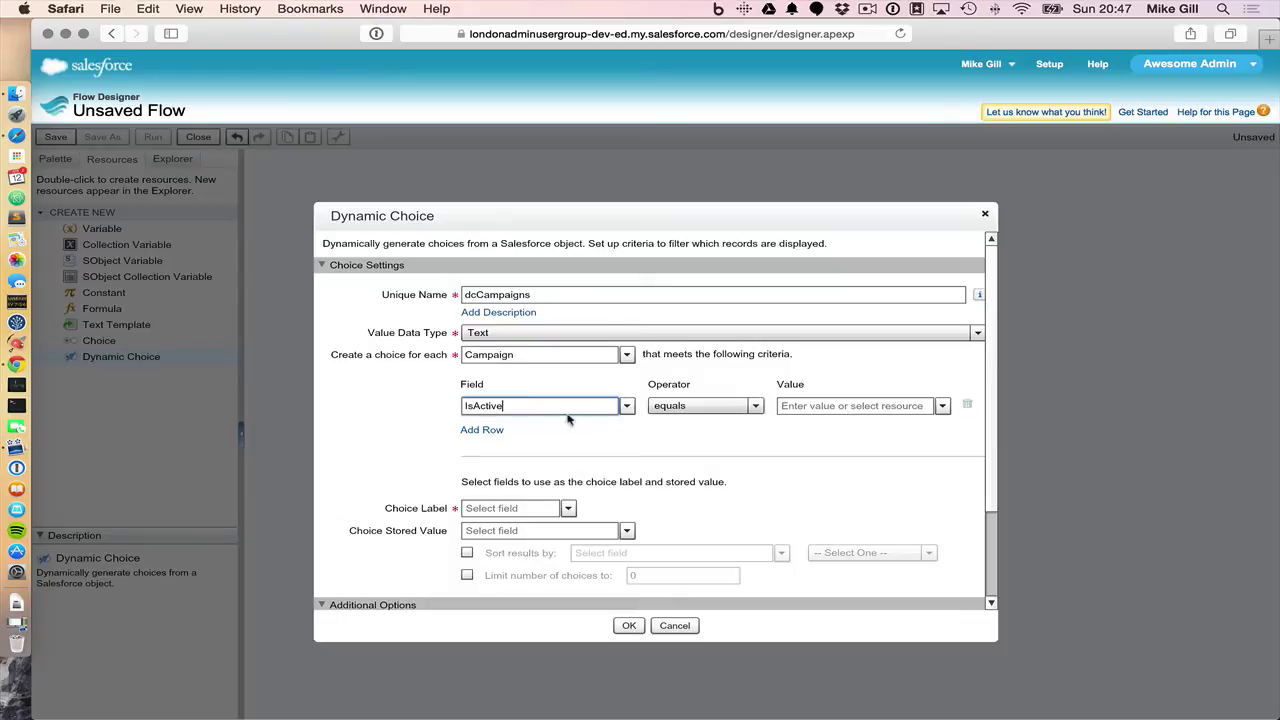
pyautogui.click(819, 405)
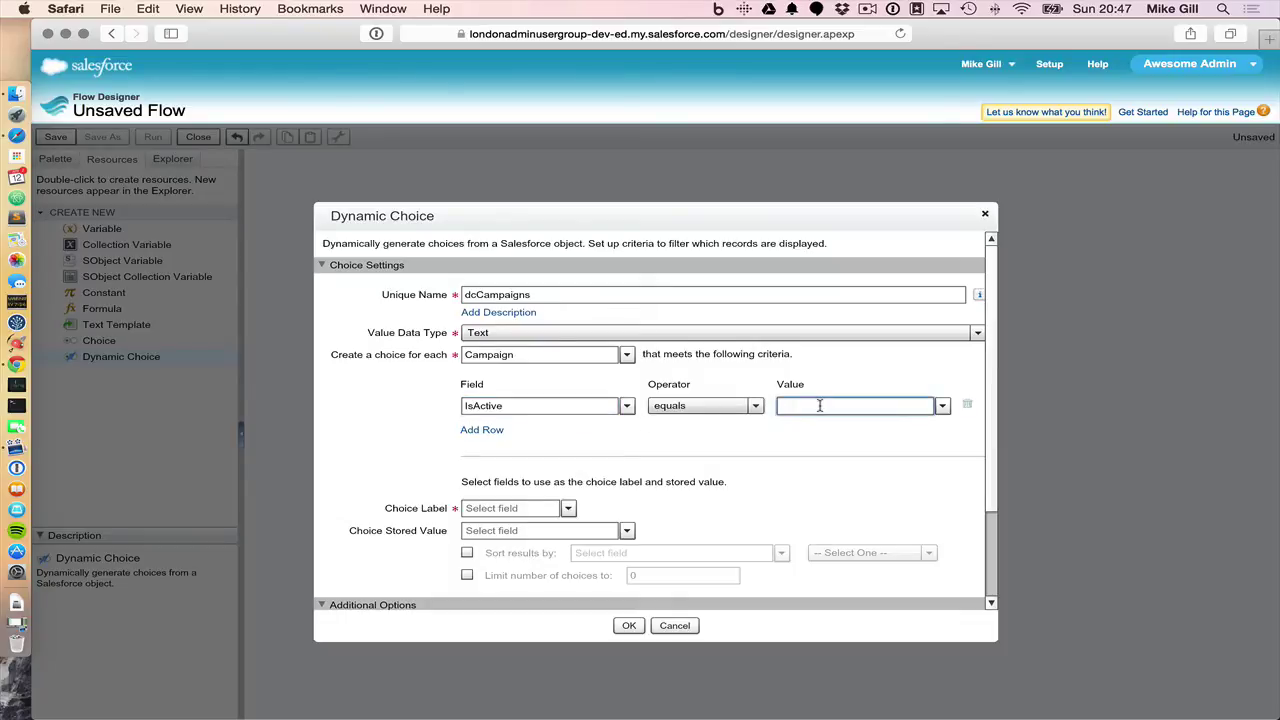
pyautogui.write('Glo')
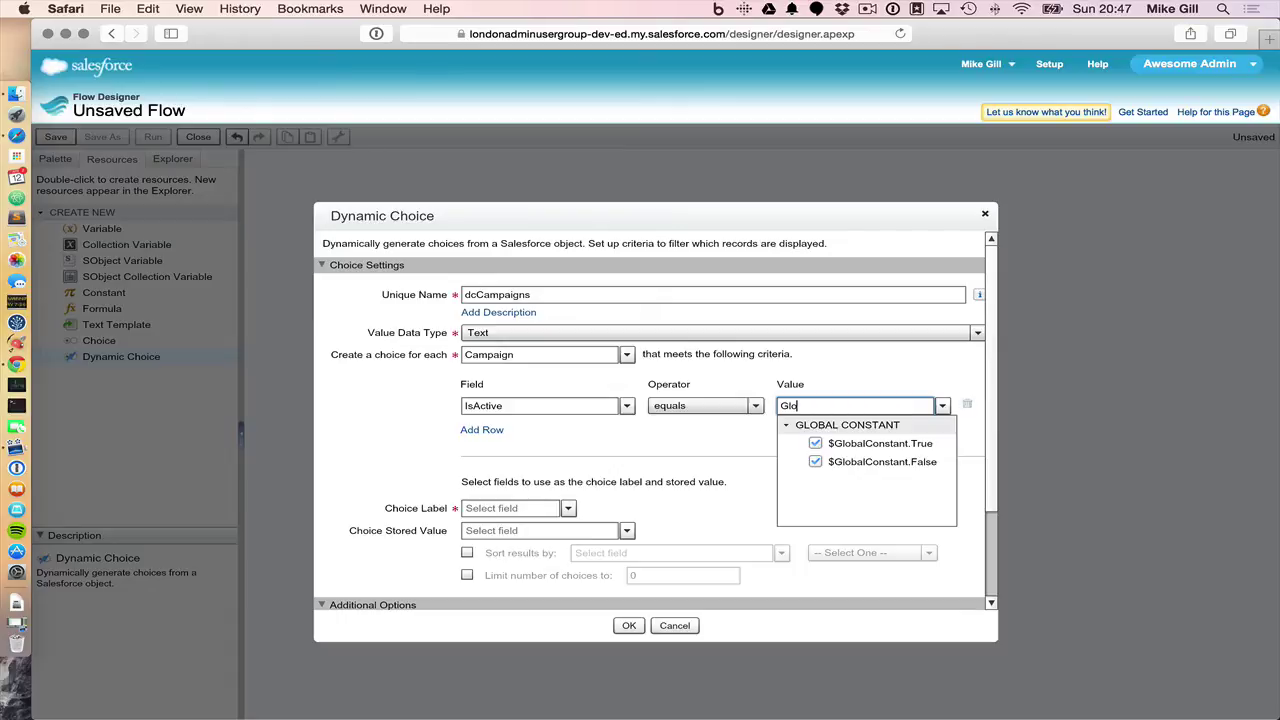
pyautogui.click(900, 451)
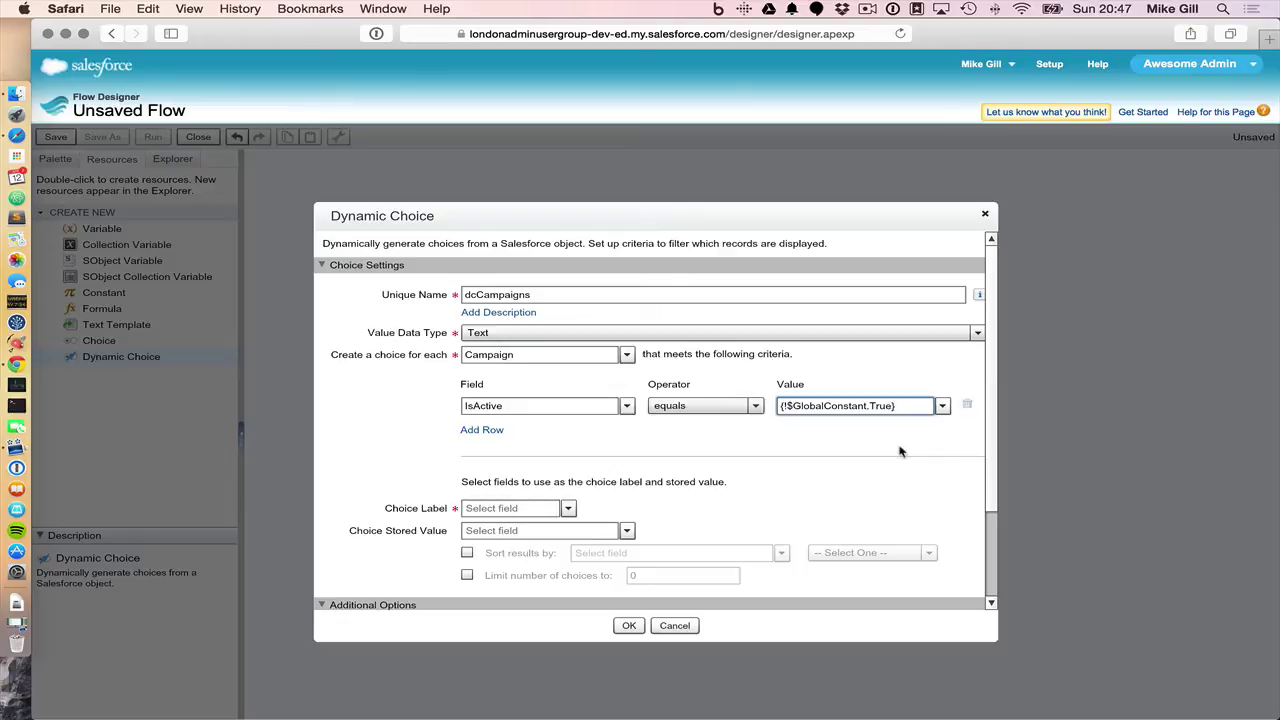
# Use the Name field as the choice label and the Id field as the choice stored value.
pyautogui.click(505, 512)
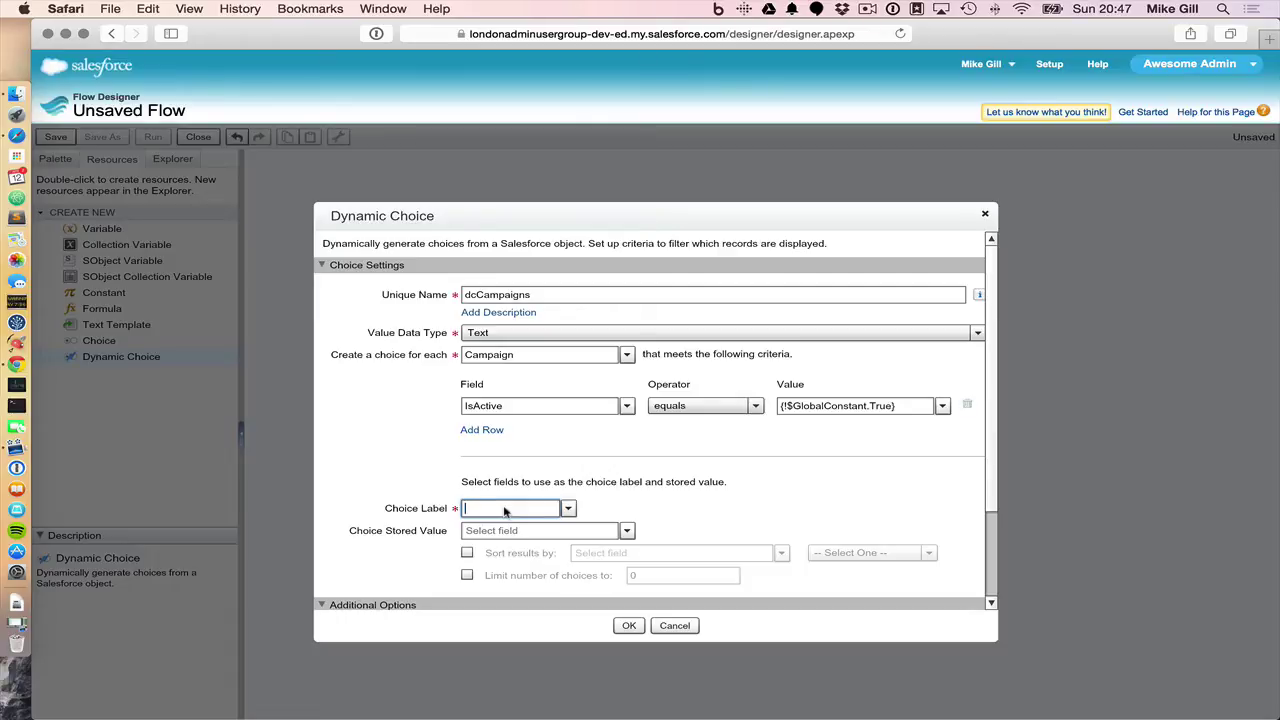
pyautogui.write('Name')
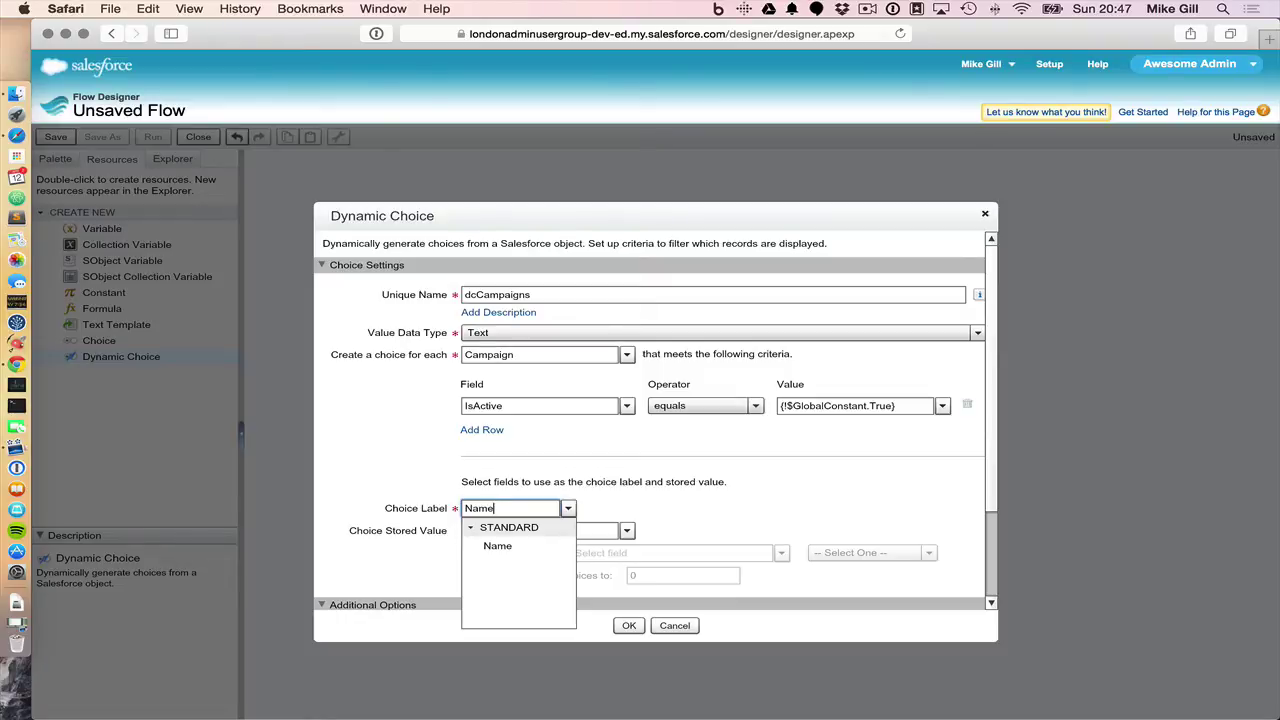
pyautogui.click(505, 549)
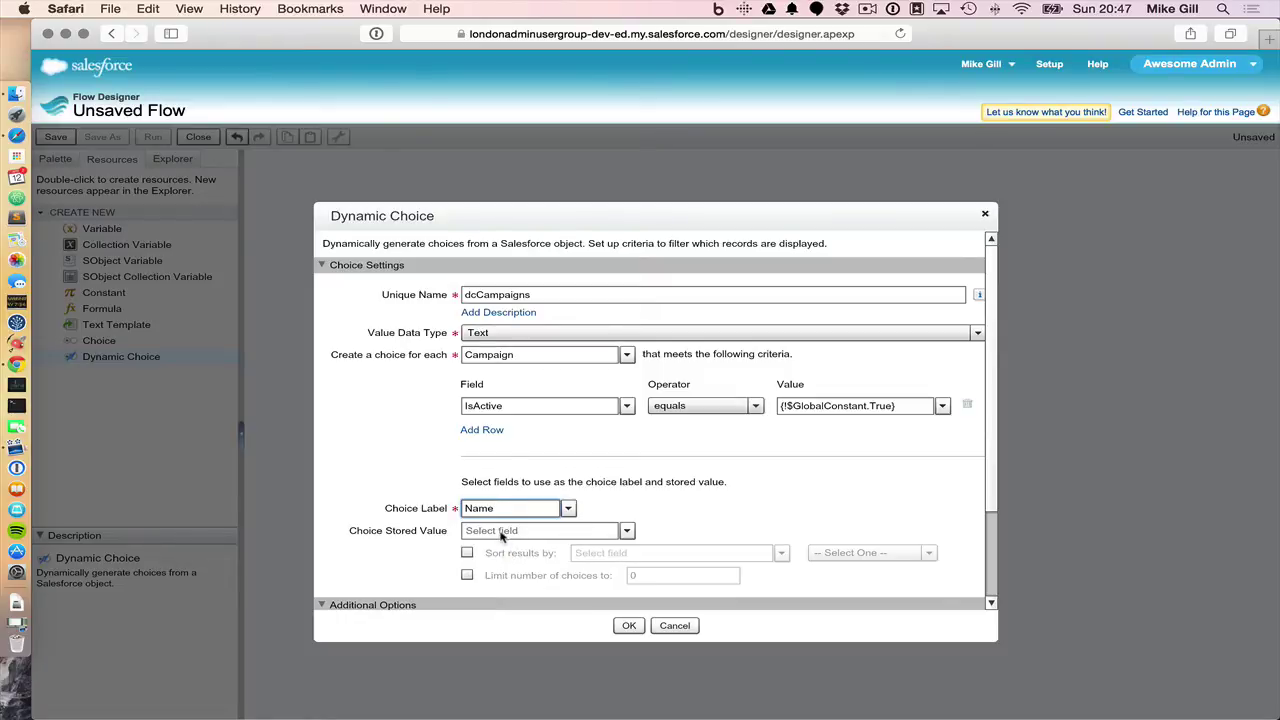
pyautogui.click(503, 533)
pyautogui.write('Id')
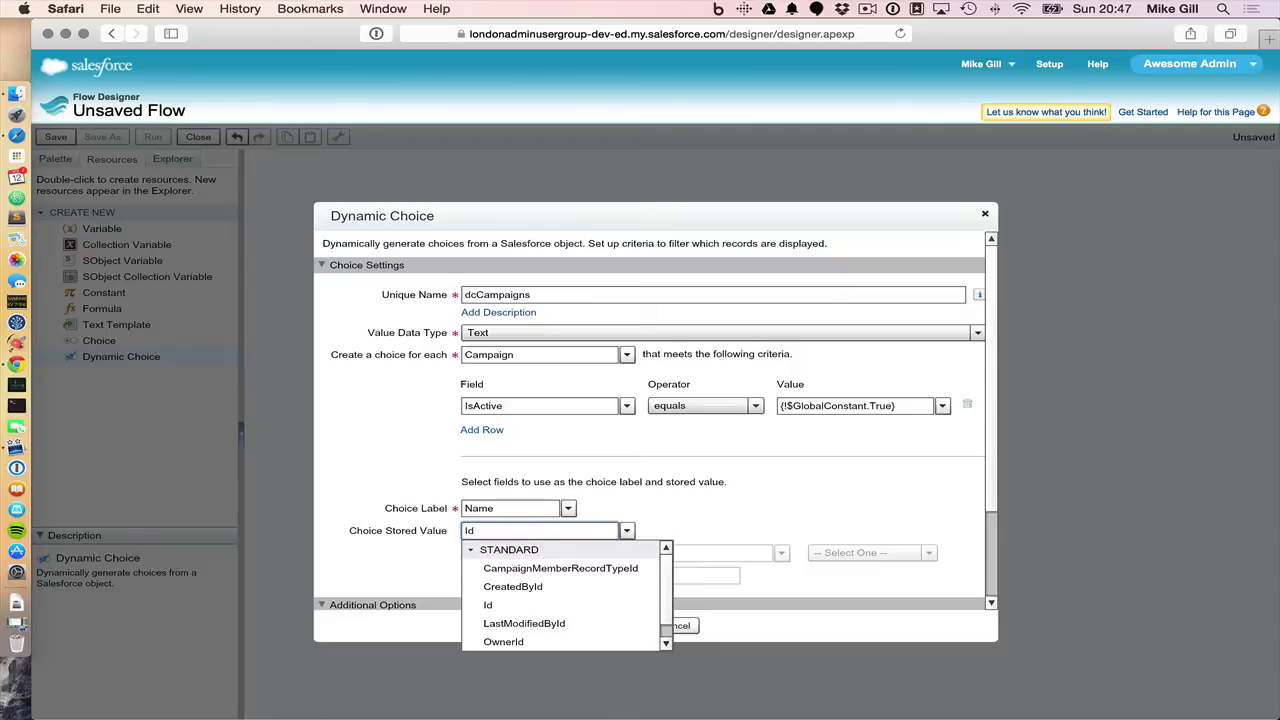
pyautogui.click(507, 605)
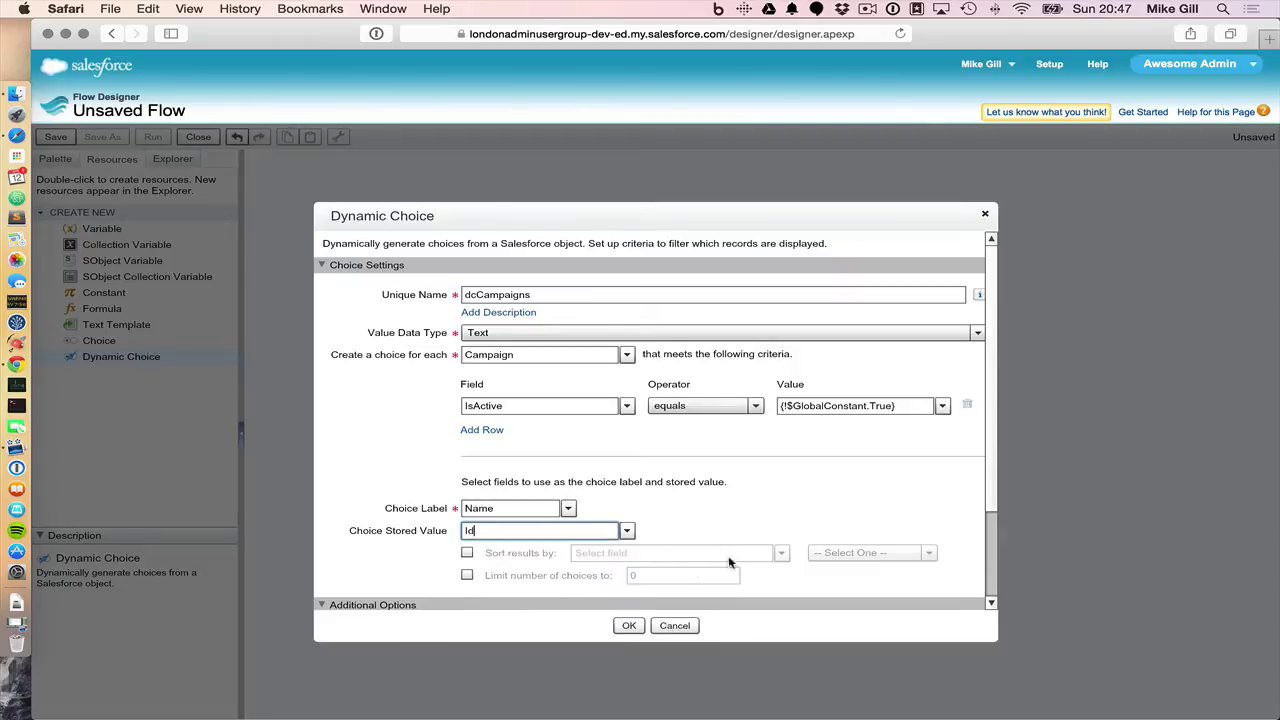
# Assign the campaign's Id field to the variable {!varCampignId} and save the dynamic choice.
pyautogui.scroll(-3, 656, 450)
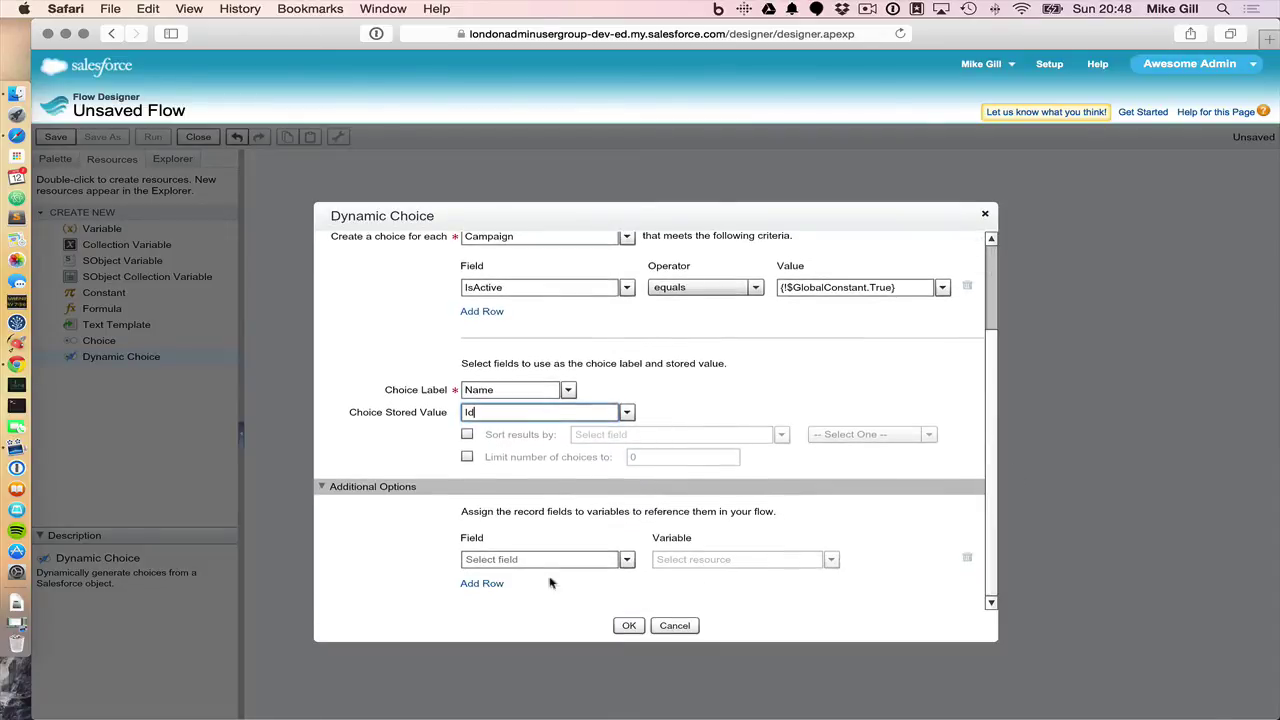
pyautogui.click(507, 560)
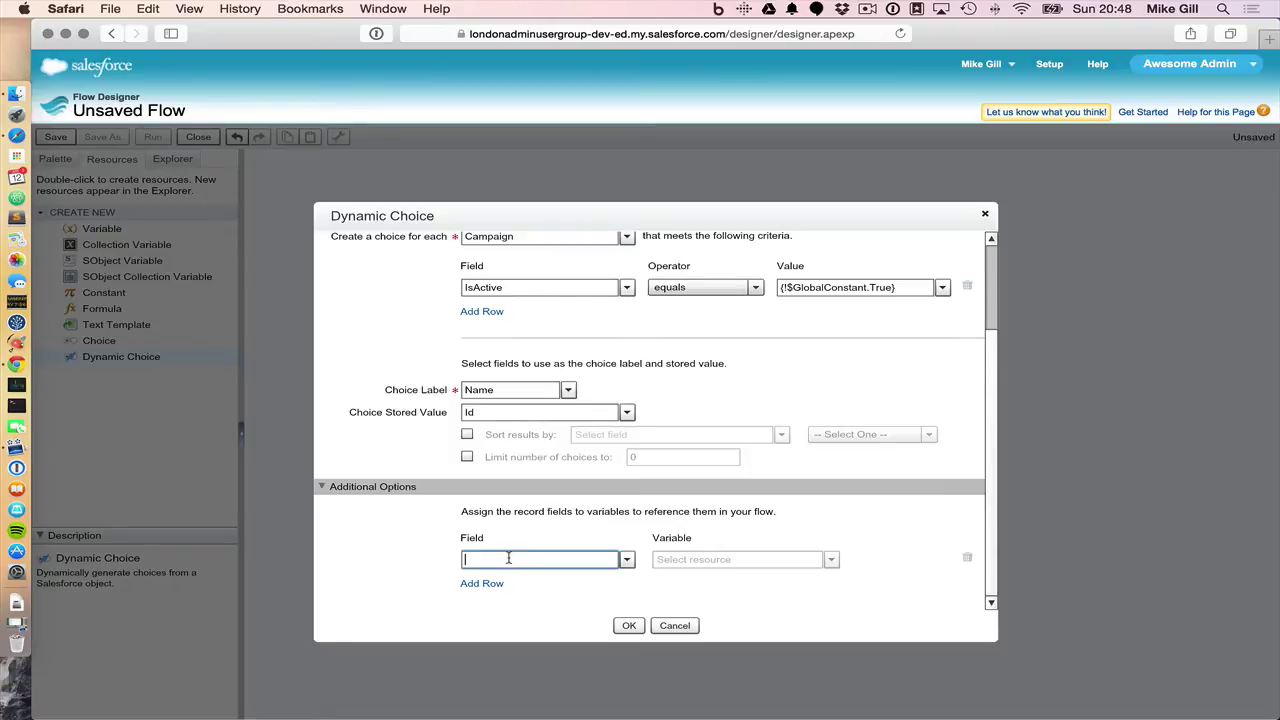
pyautogui.write('Id')
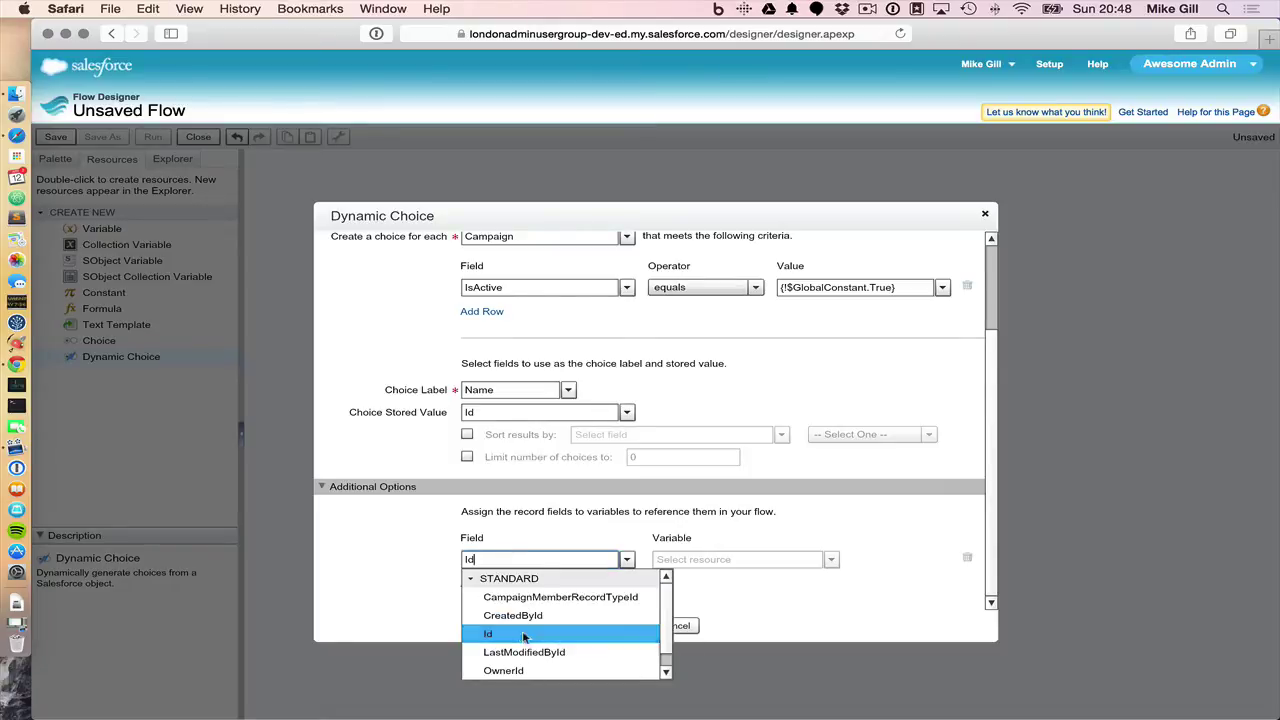
pyautogui.click(645, 634)
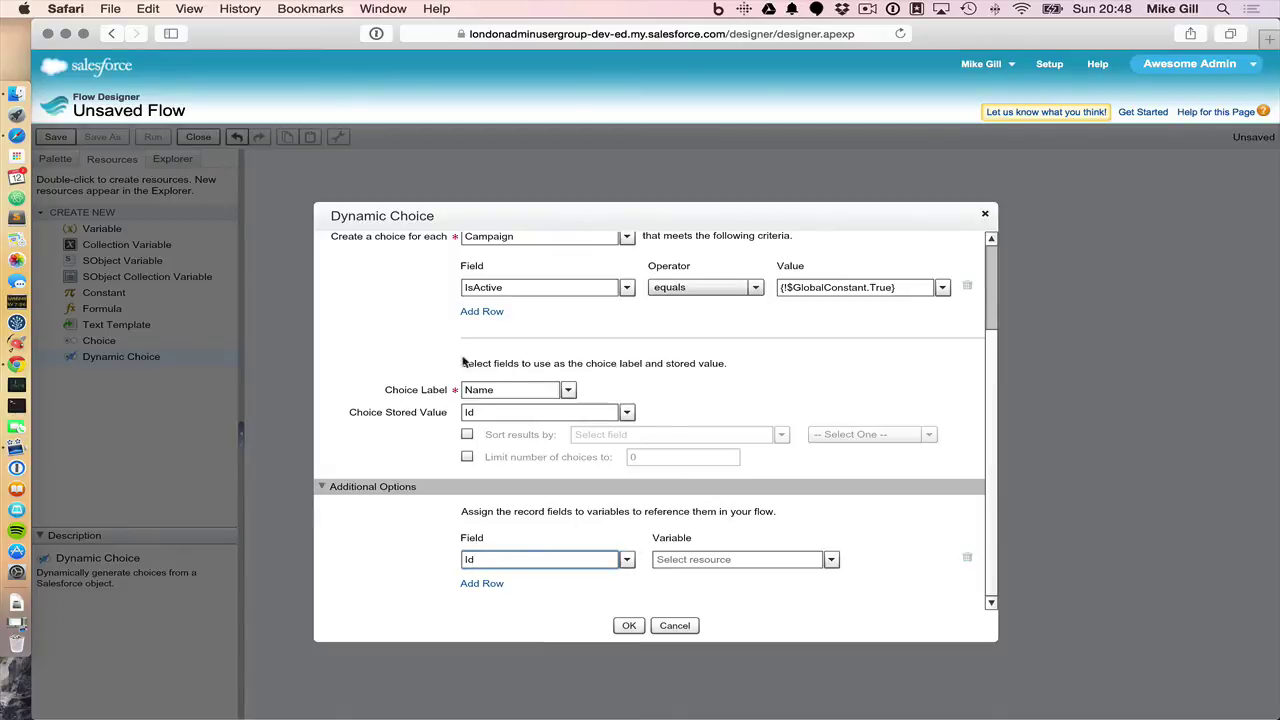
pyautogui.click(688, 560)
pyautogui.write('var')
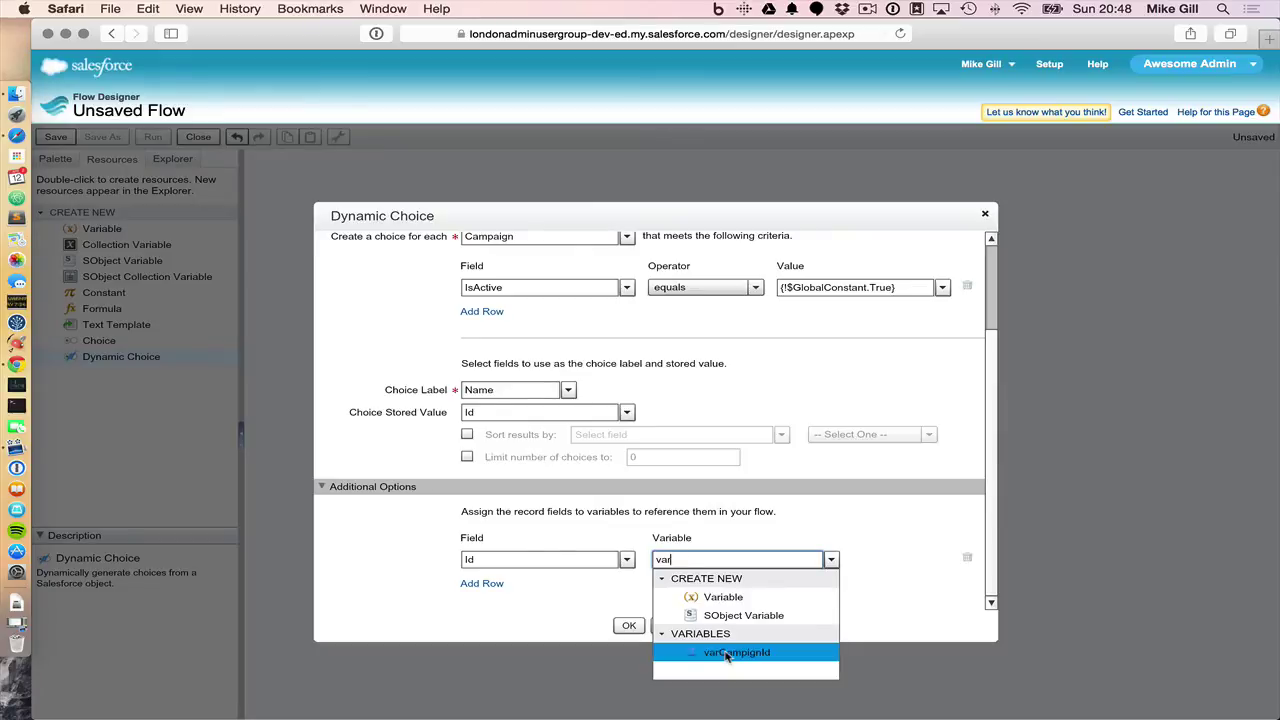
pyautogui.press('BackSpace')
pyautogui.press('BackSpace')
pyautogui.press('BackSpace')
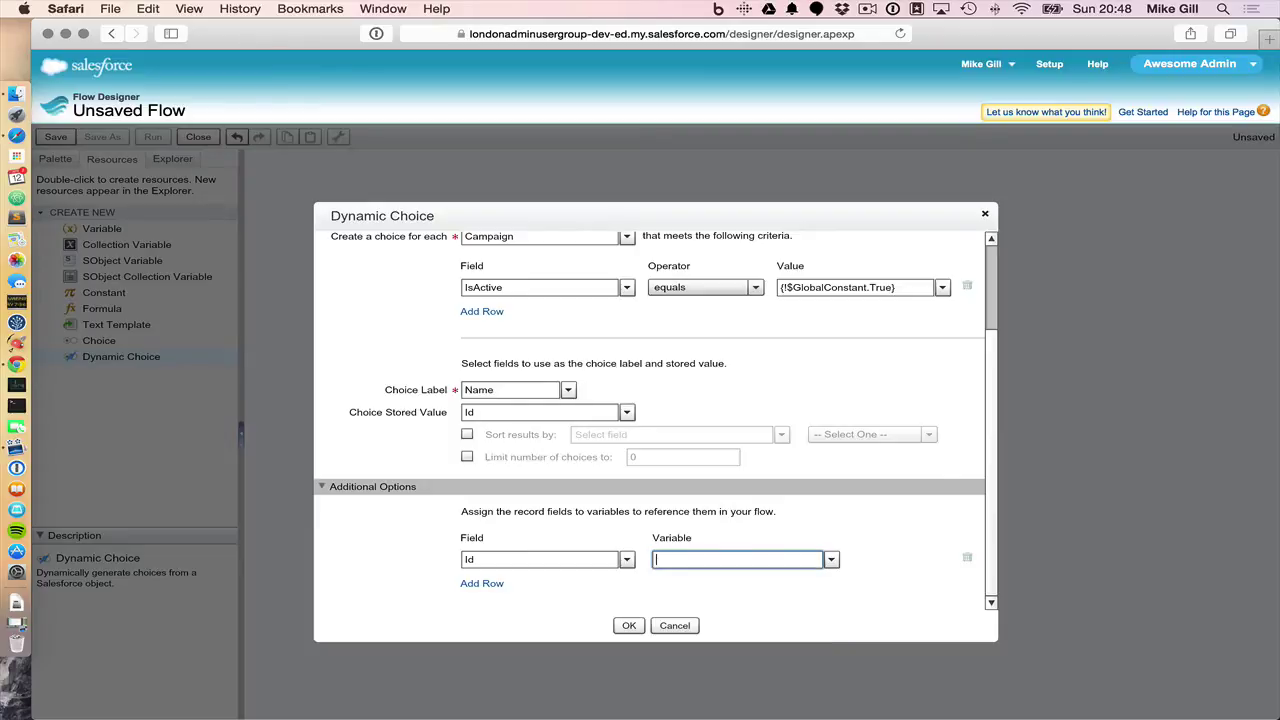
pyautogui.write('Camp')
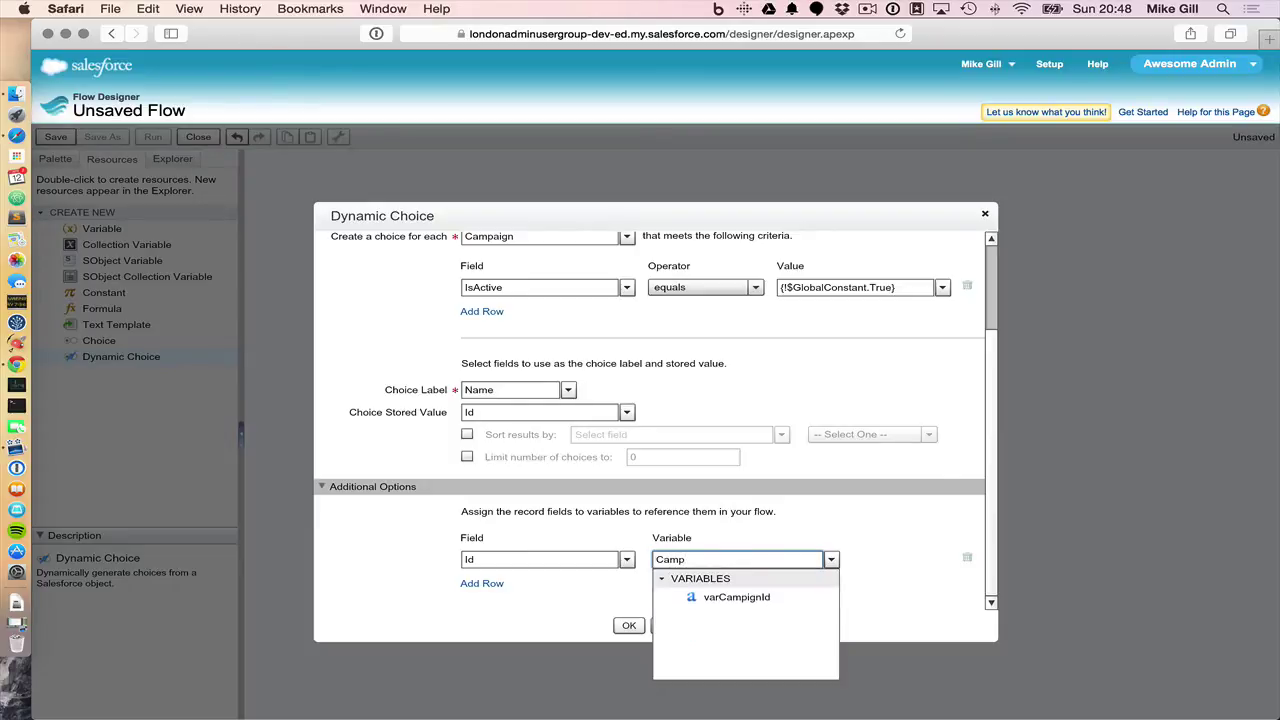
pyautogui.click(742, 598)
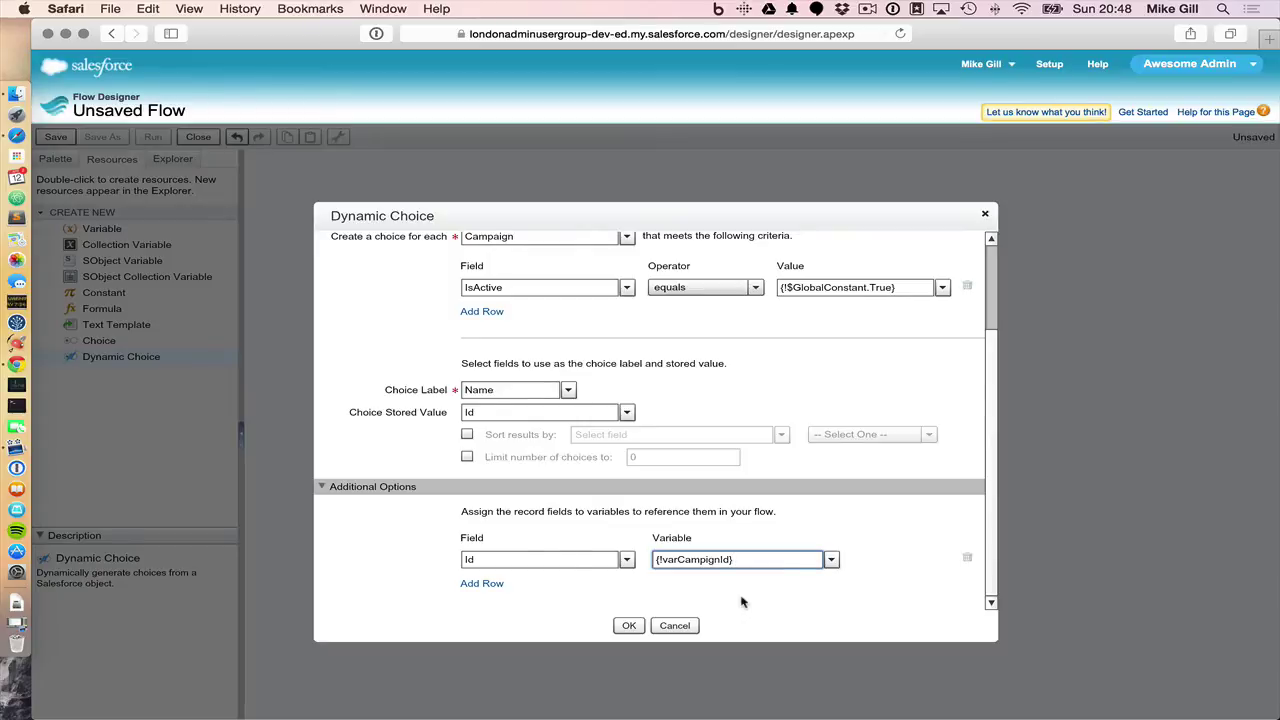
pyautogui.click(627, 626)
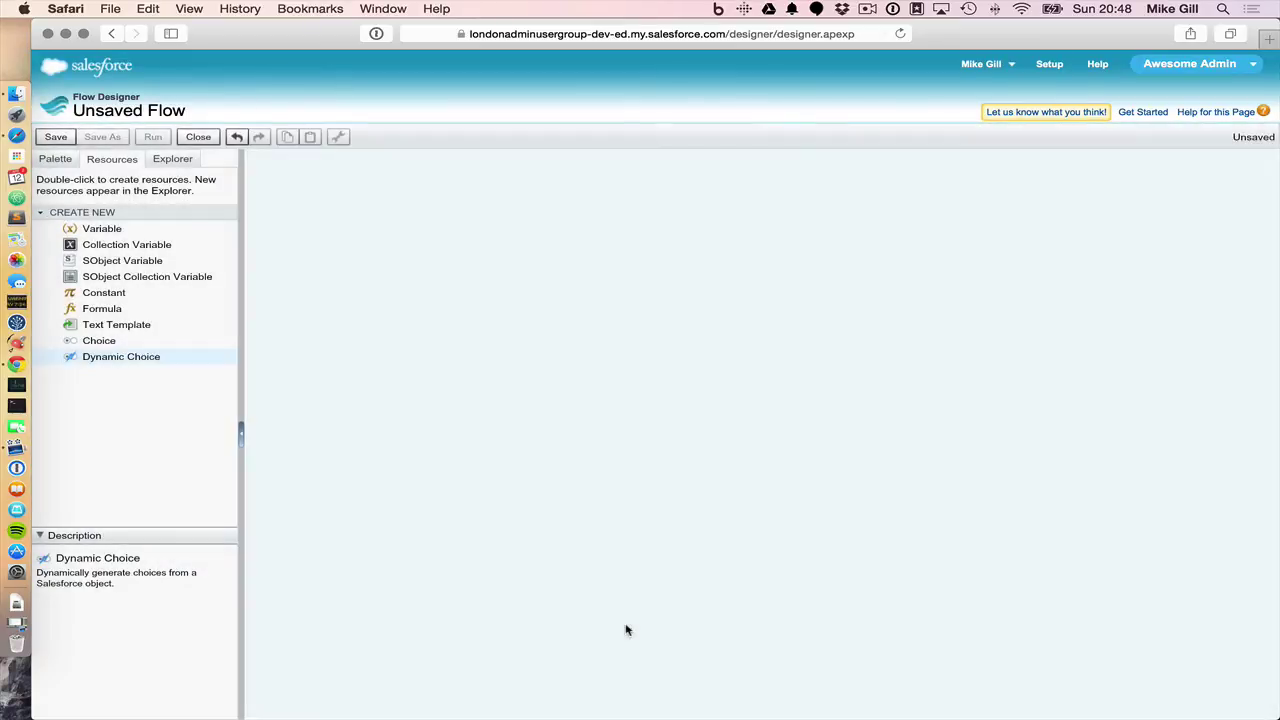
# Add a Screen element to the flow canvas and name it Select Campaign, with the unique name Select_Campaign.
pyautogui.click(57, 162)
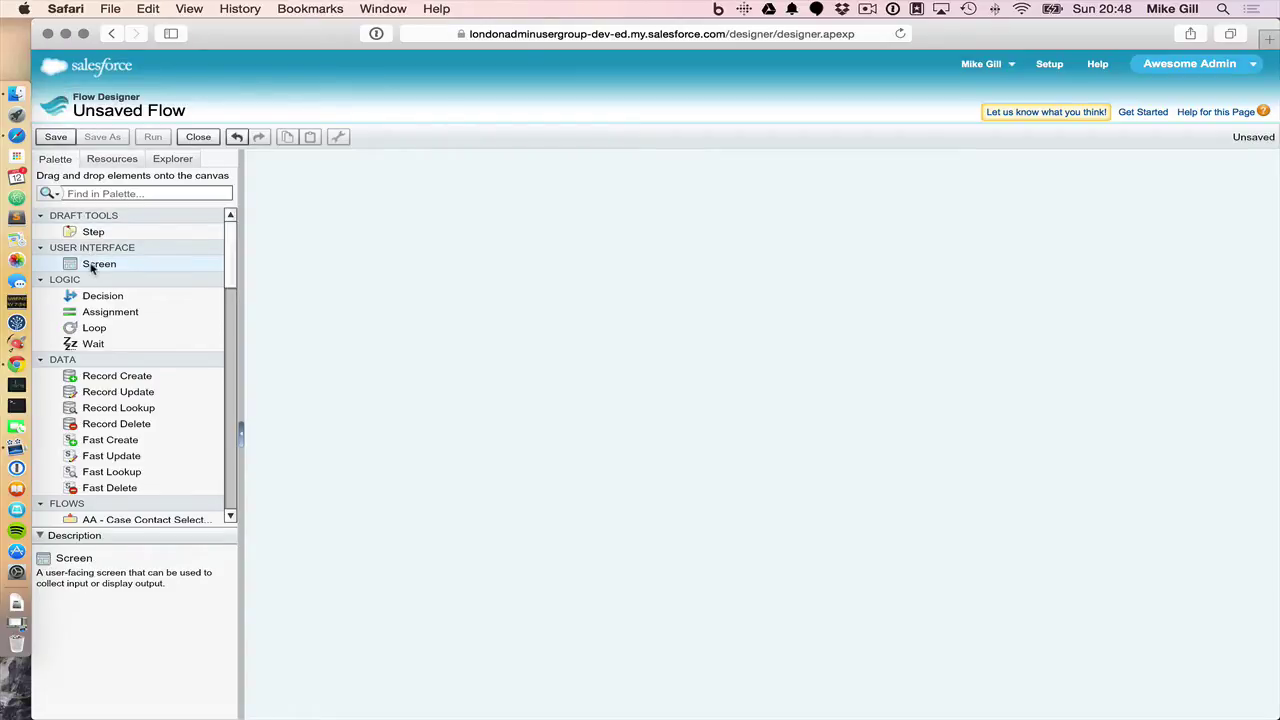
pyautogui.moveTo(91, 268); pyautogui.dragTo(545, 264)
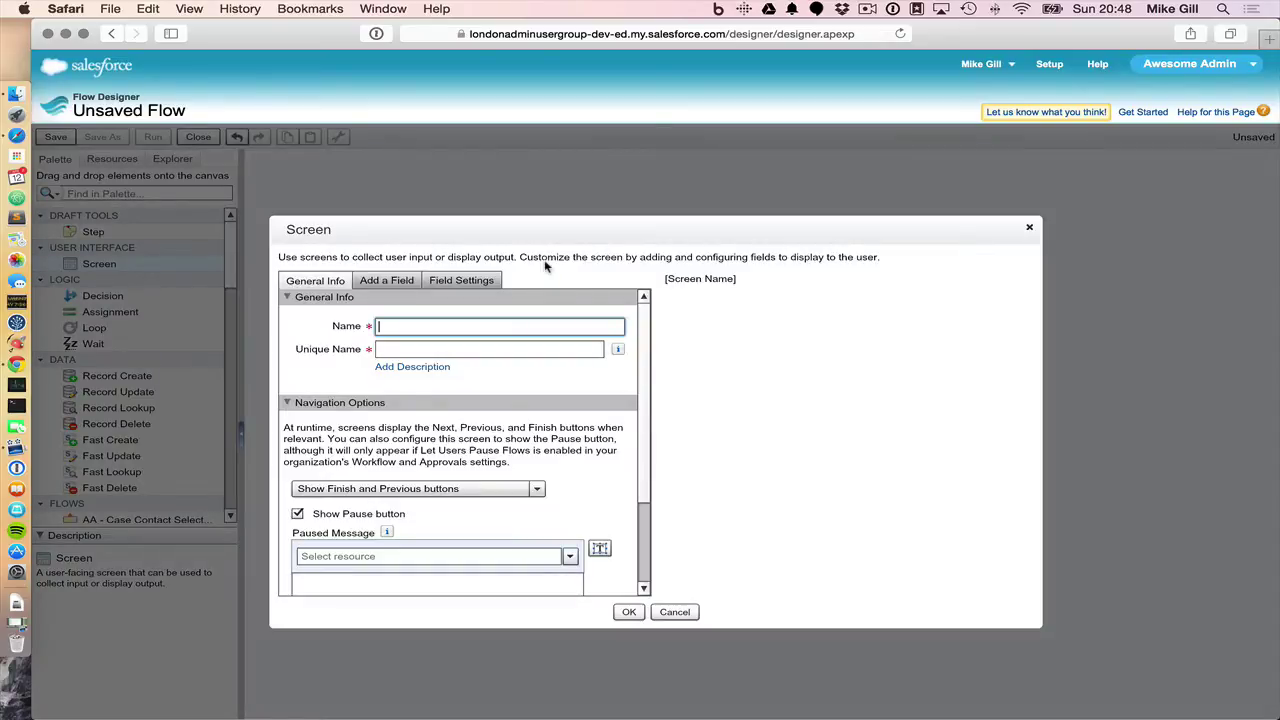
pyautogui.write('Select Campaign')
pyautogui.press('Tab')
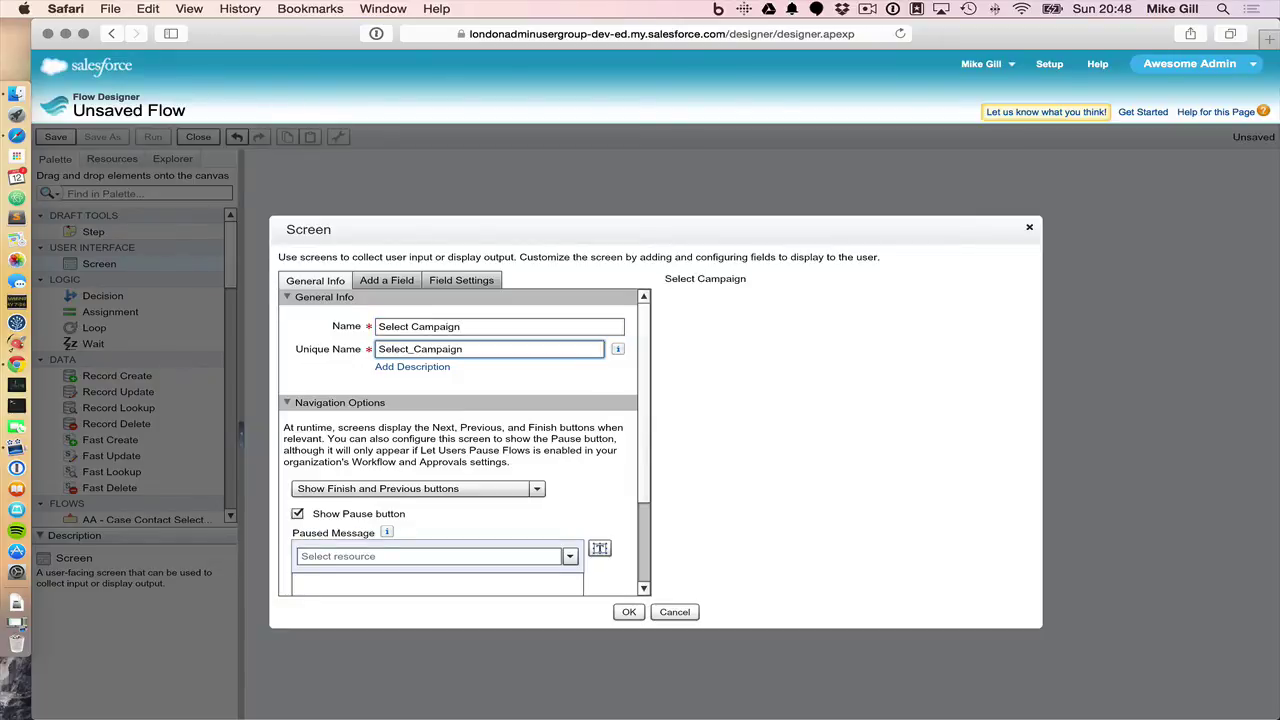
# Add a Dropdown List field to the Select Campaign screen and open its field settings.
pyautogui.click(375, 282)
pyautogui.moveTo(364, 486); pyautogui.dragTo(789, 368)
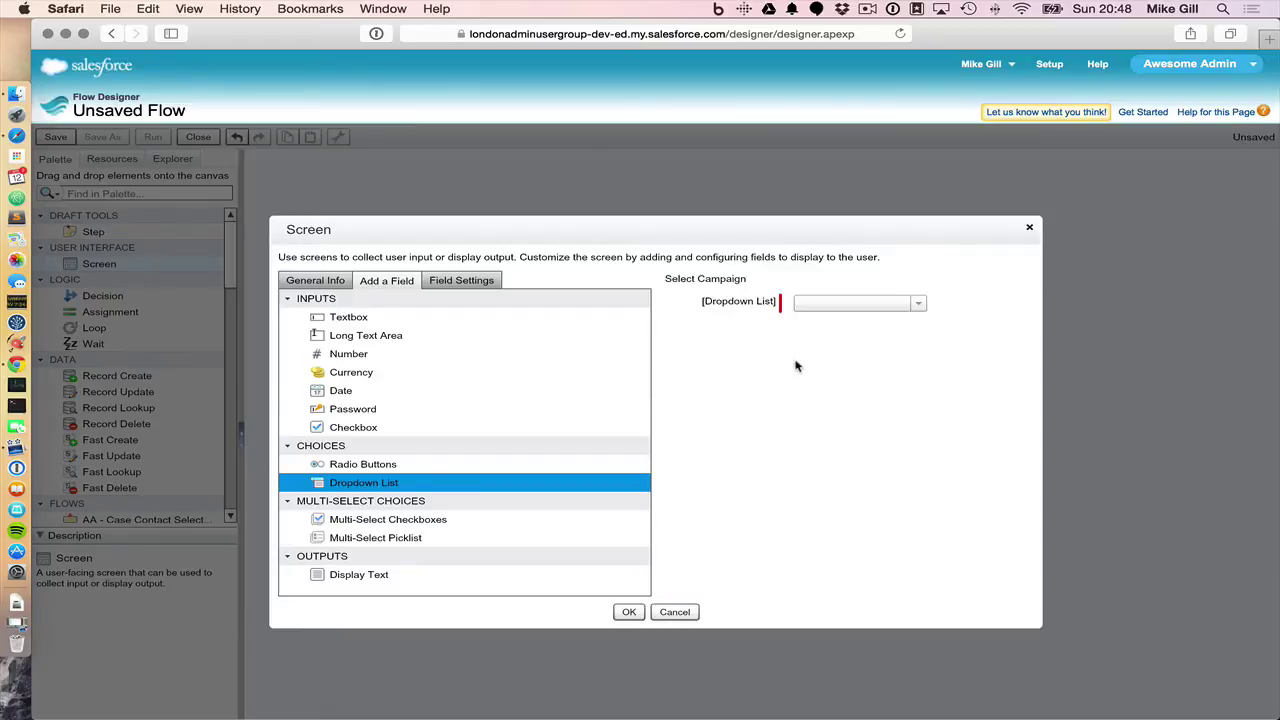
pyautogui.click(855, 302)
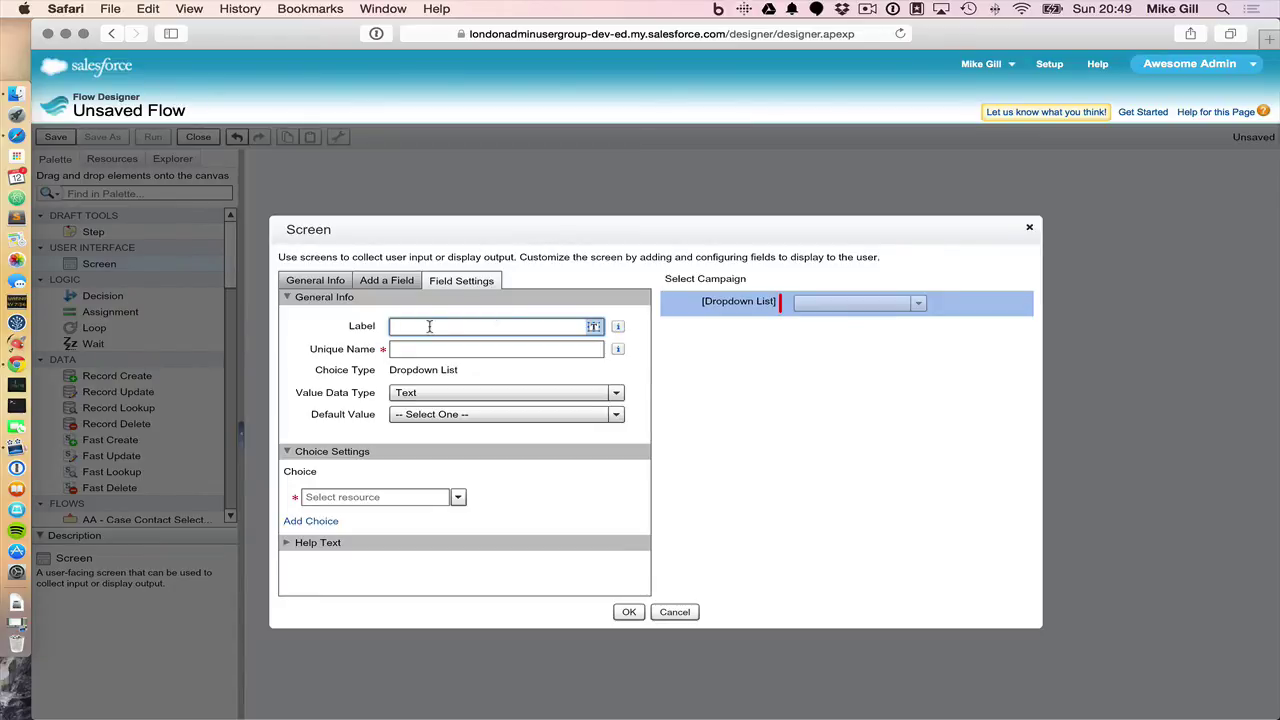
# Label the dropdown field Campaign, with the unique name Campaign, and use {!dcCampaigns} as its choice.
pyautogui.write('Campaign')
pyautogui.press('Tab')
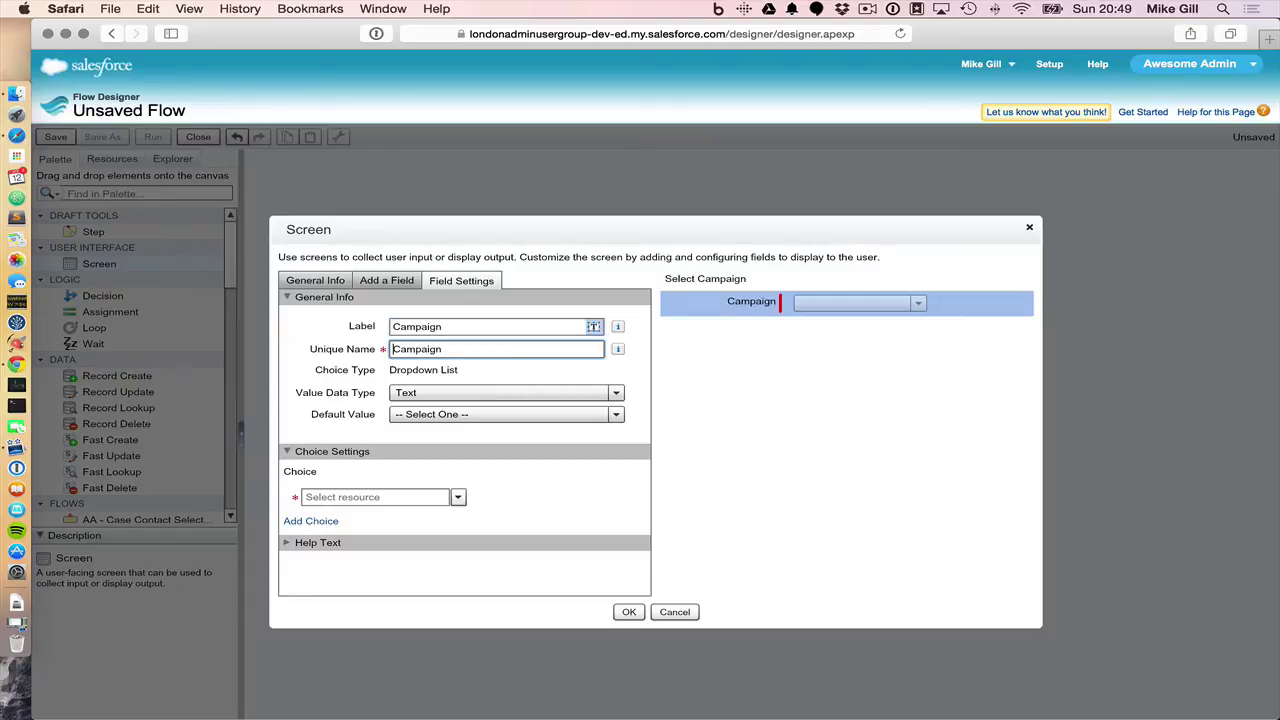
pyautogui.click(322, 498)
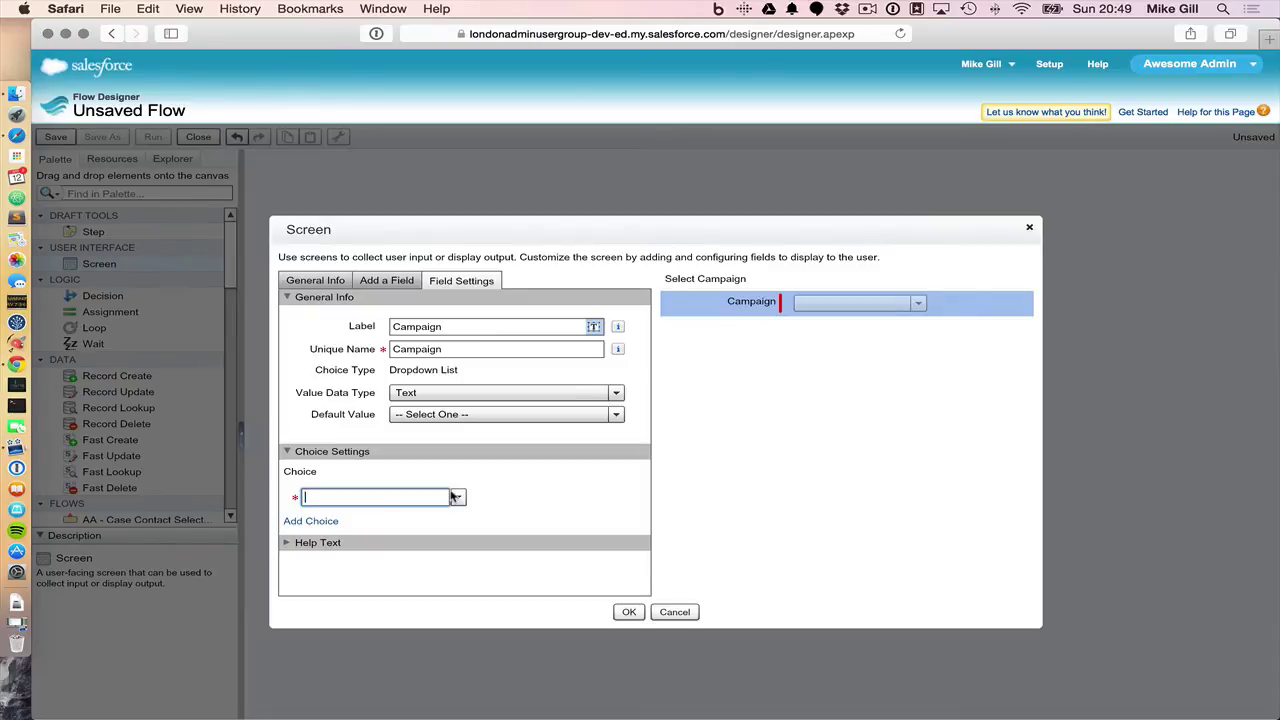
pyautogui.write('dc')
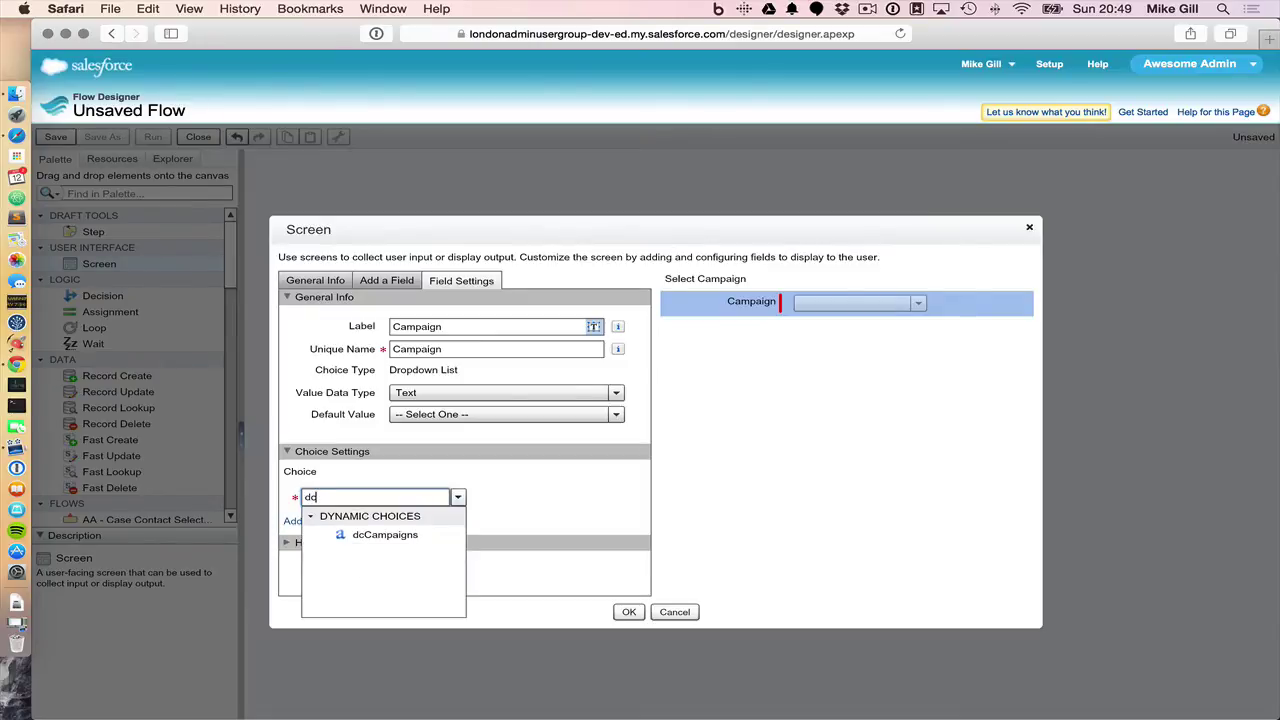
pyautogui.click(402, 536)
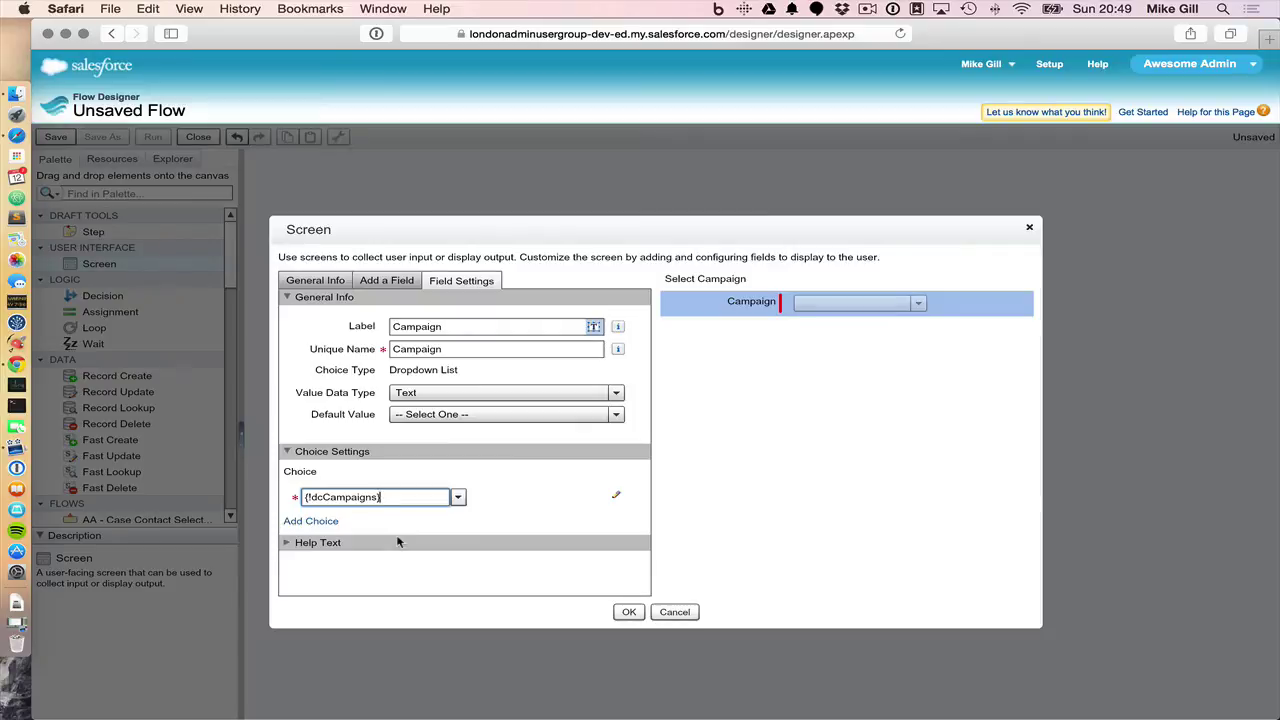
# Add the help text "Please select from active campaign list." to the Campaign dropdown and save the screen.
pyautogui.click(289, 543)
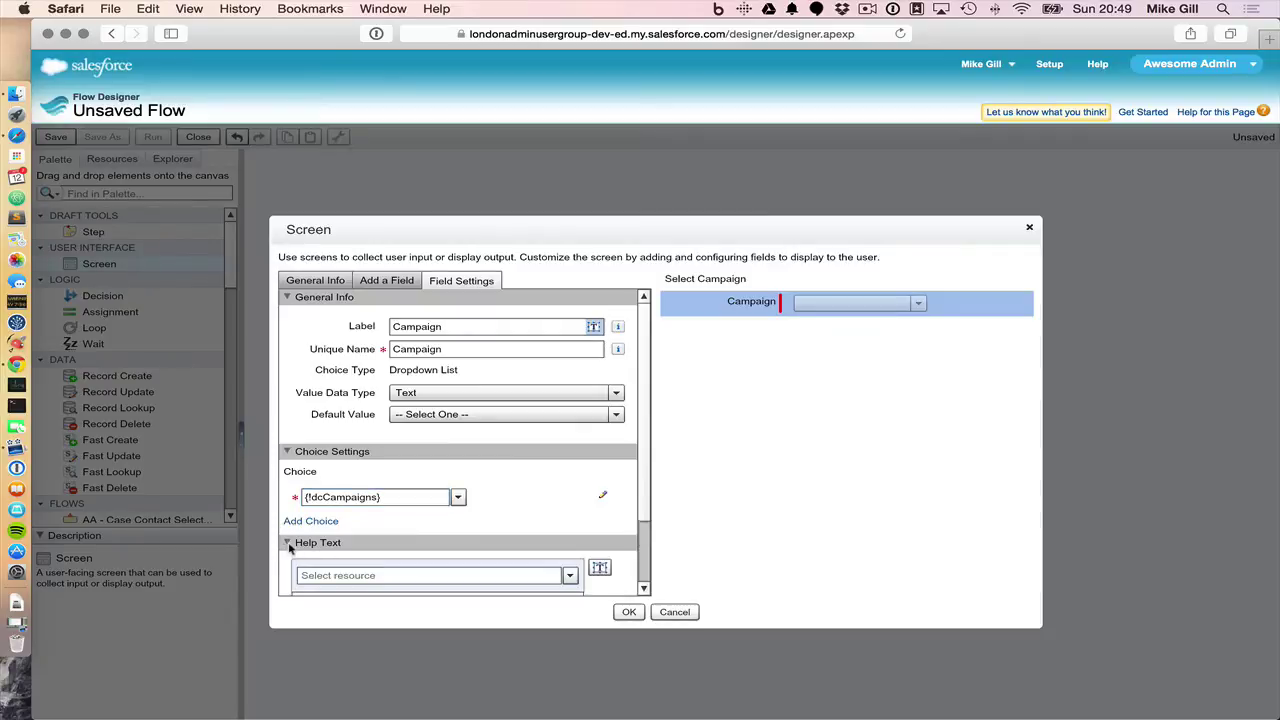
pyautogui.moveTo(640, 472); pyautogui.dragTo(651, 543)
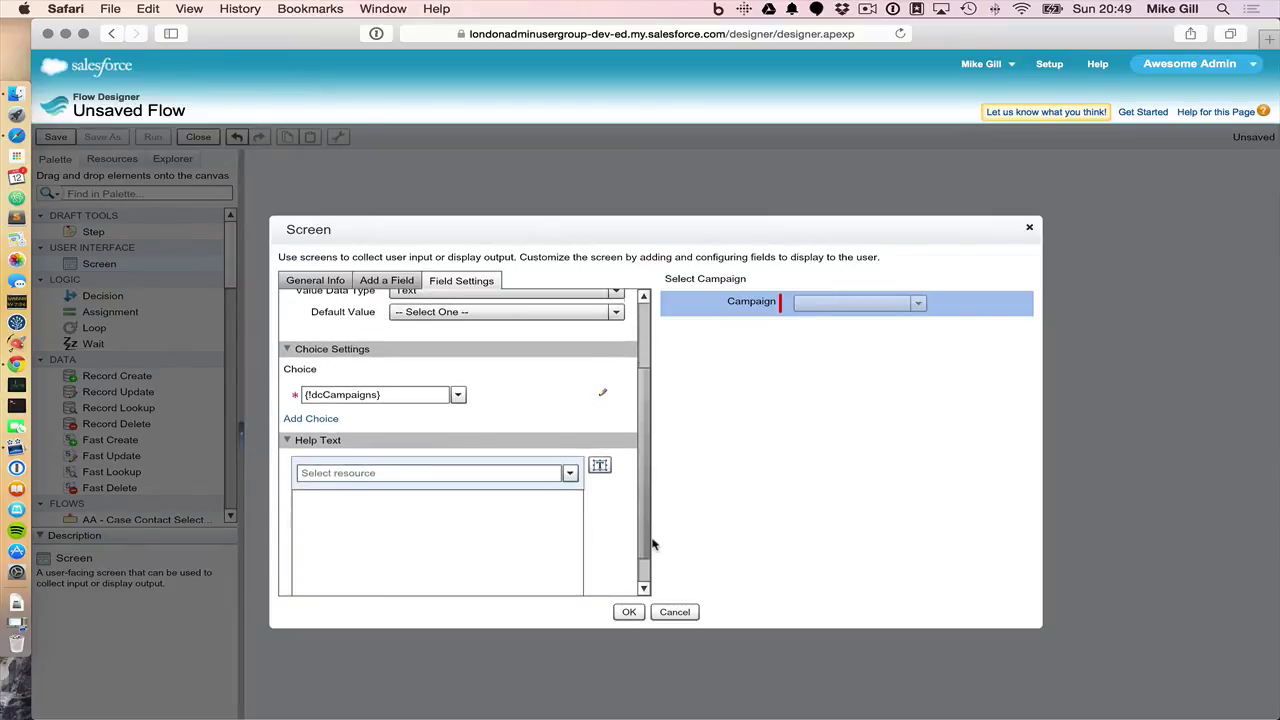
pyautogui.click(391, 524)
pyautogui.write('Plea')
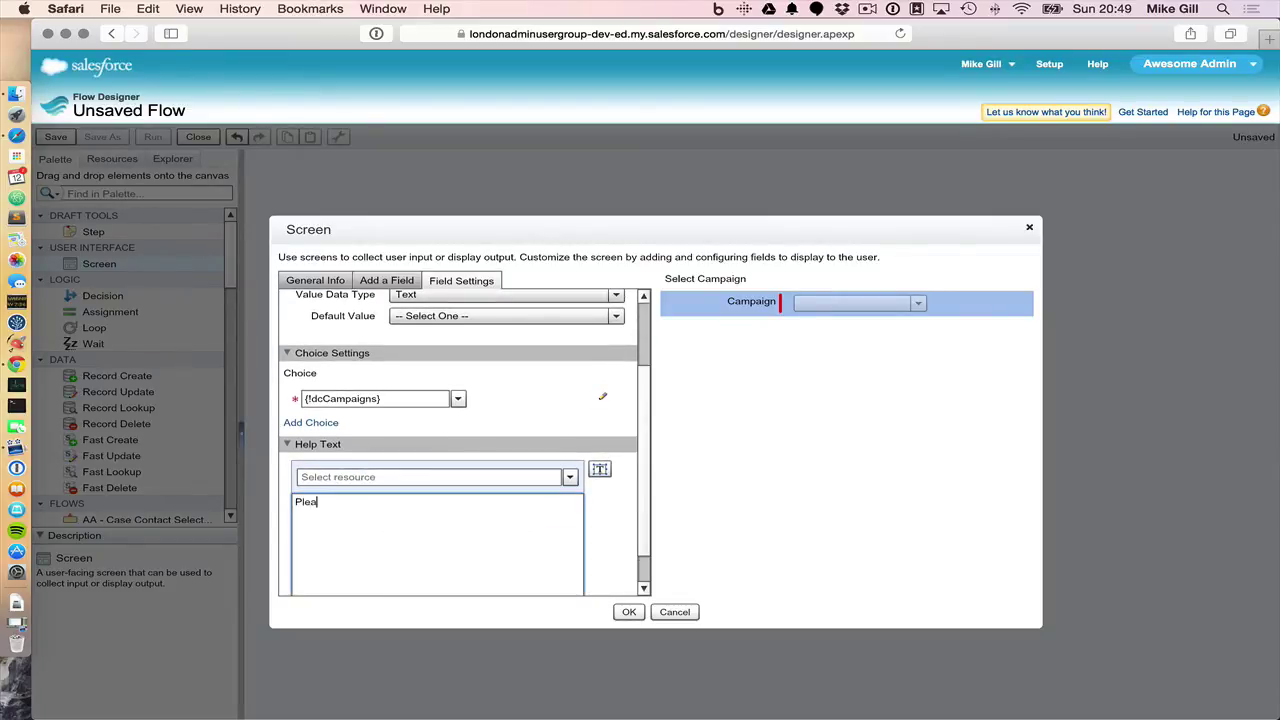
pyautogui.write('se select from ')
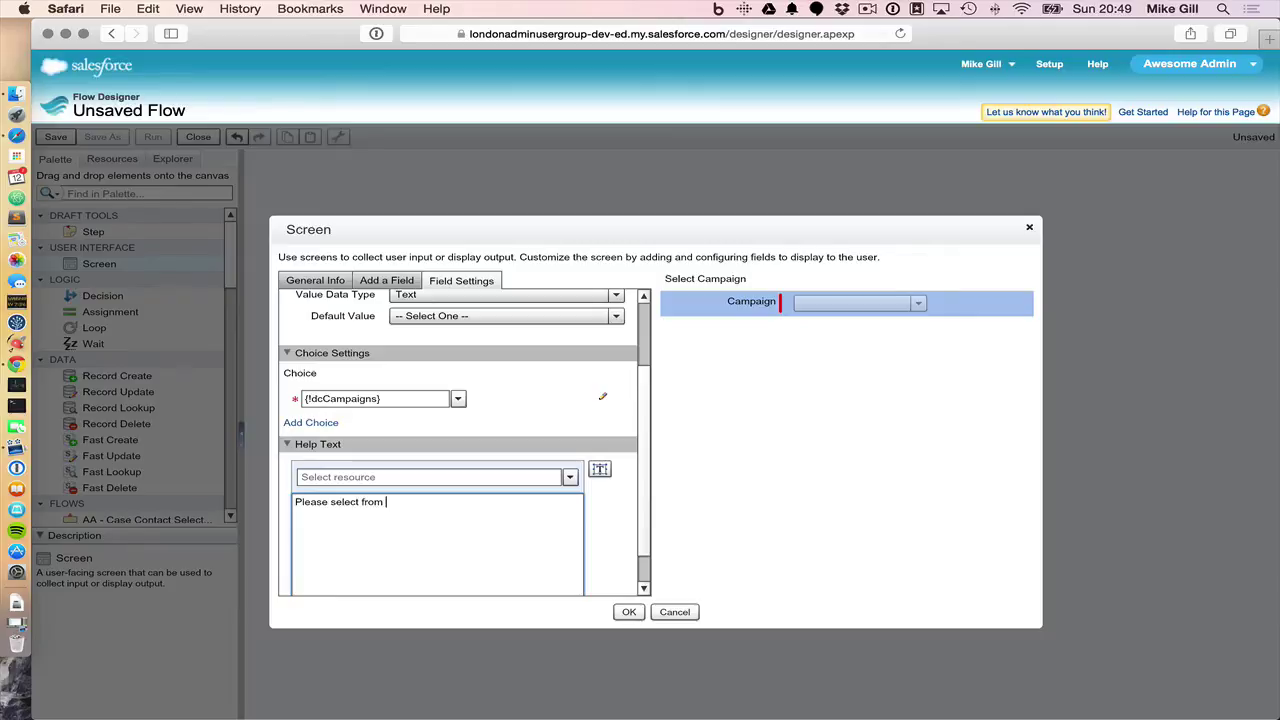
pyautogui.write('active campaign list.')
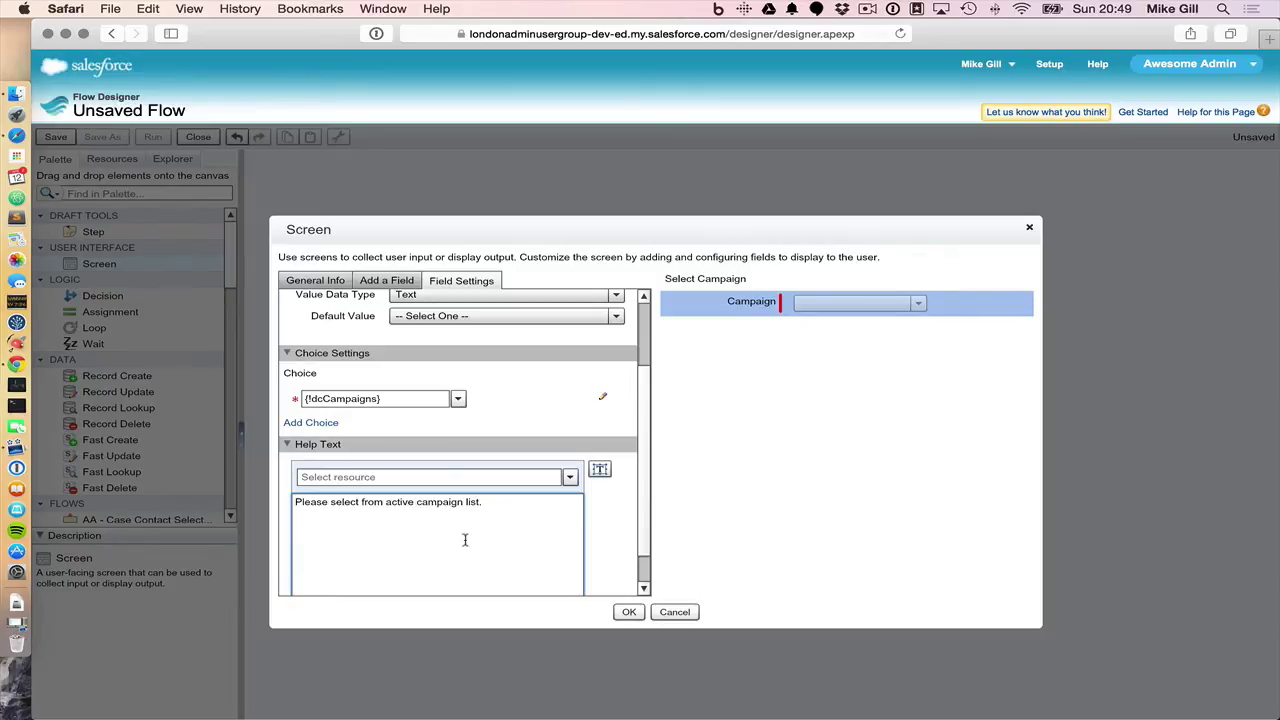
pyautogui.click(626, 610)
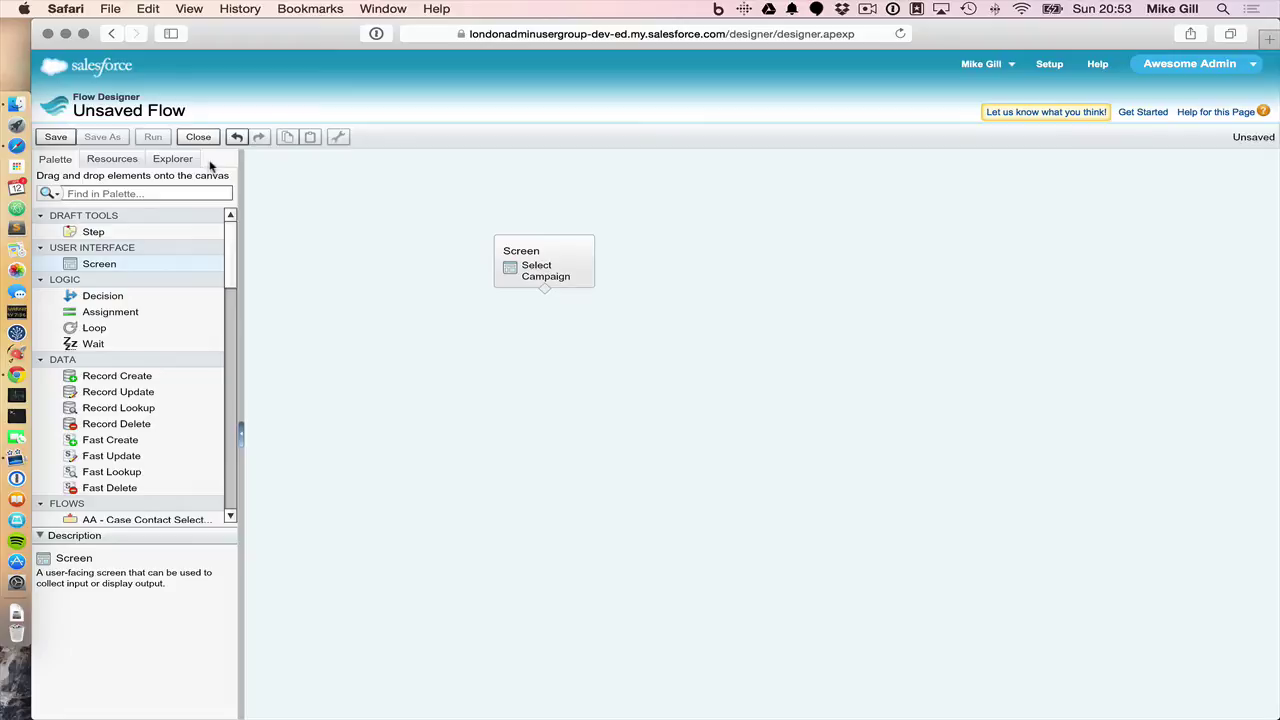
# Create a variable resource named varContactId with the input/output type Input Only.
pyautogui.click(104, 162)
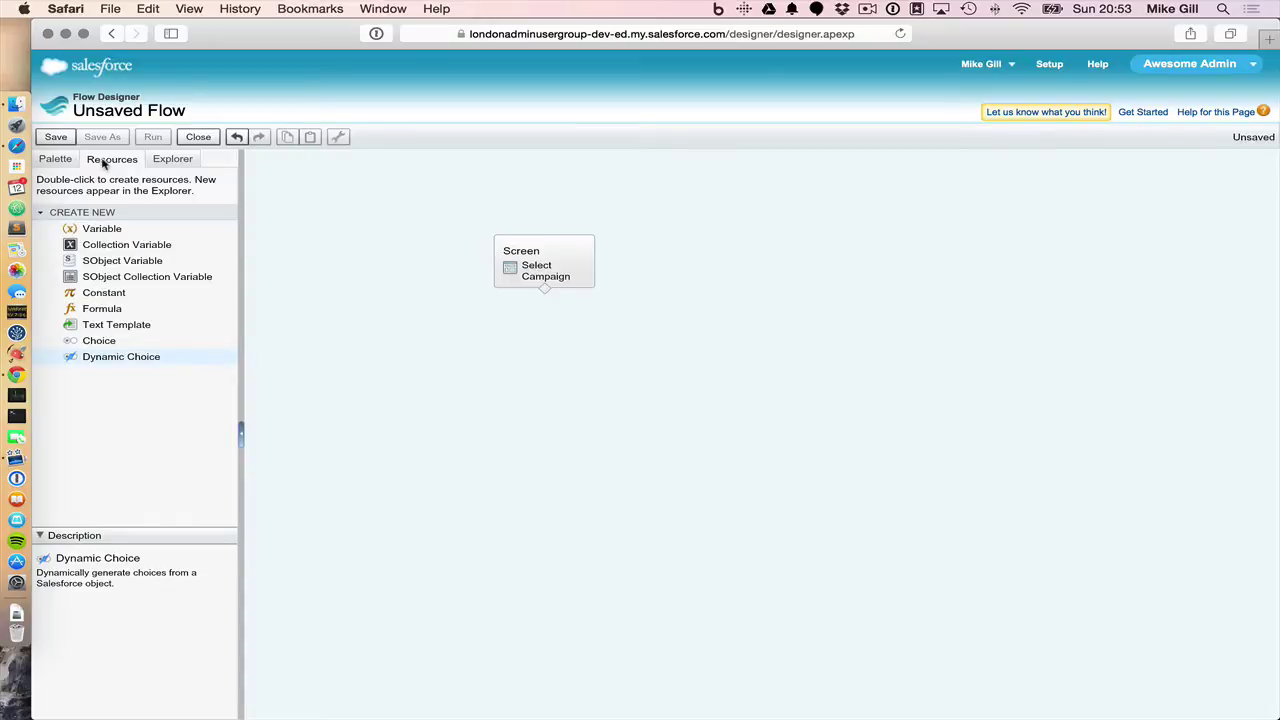
pyautogui.doubleClick(99, 231)
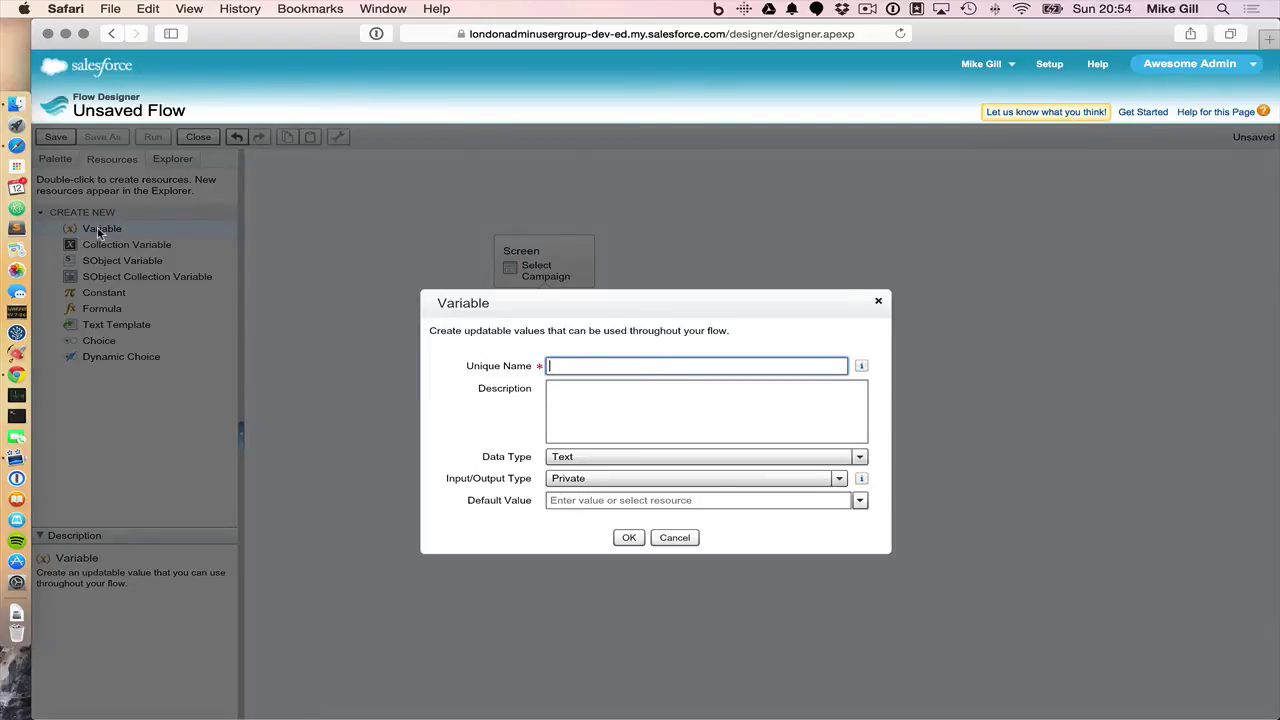
pyautogui.write('varContactID')
pyautogui.press('BackSpace')
pyautogui.write('d')
pyautogui.click(588, 481)
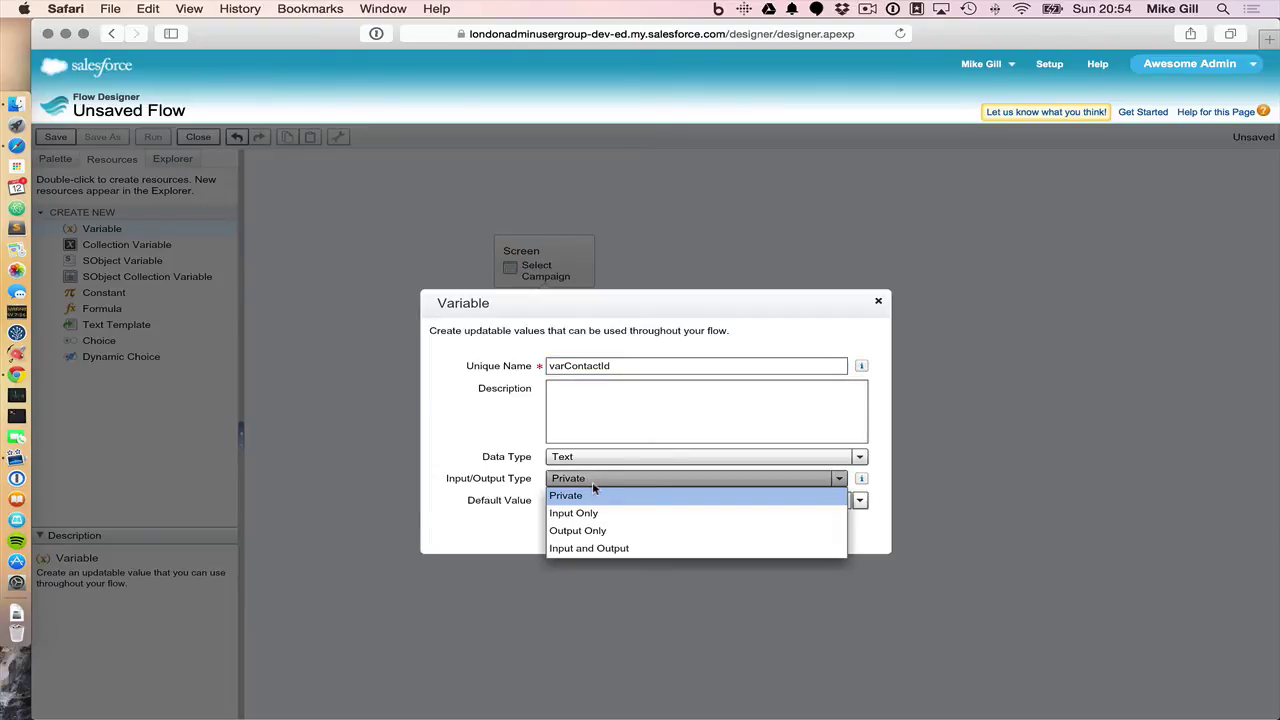
pyautogui.click(584, 513)
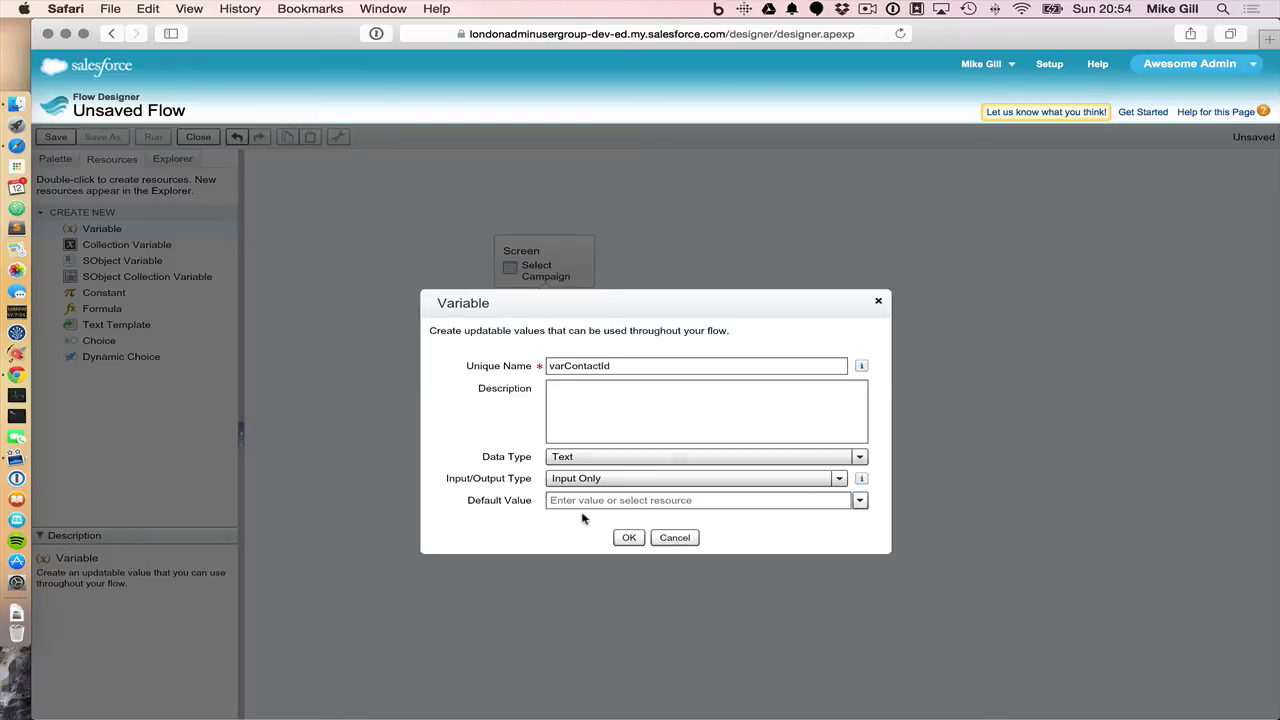
pyautogui.click(632, 538)
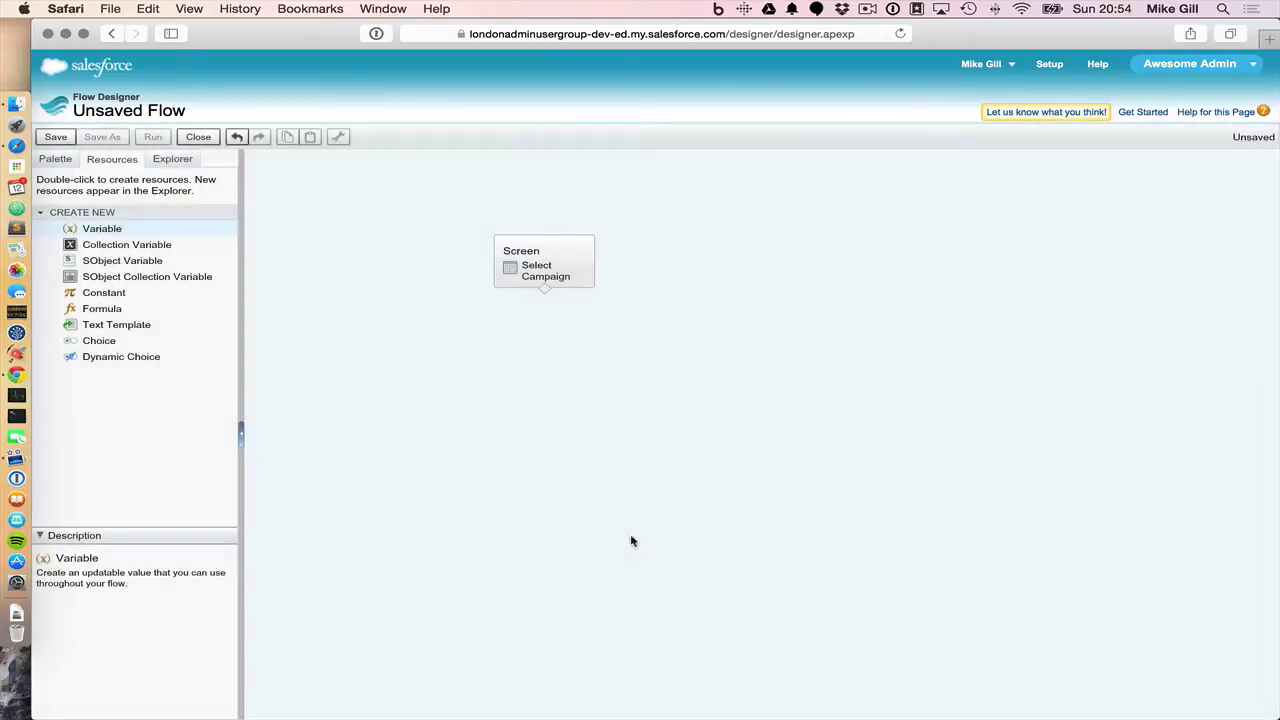
# Create an SObject variable named soVarContact with the object type Contact.
pyautogui.click(108, 262)
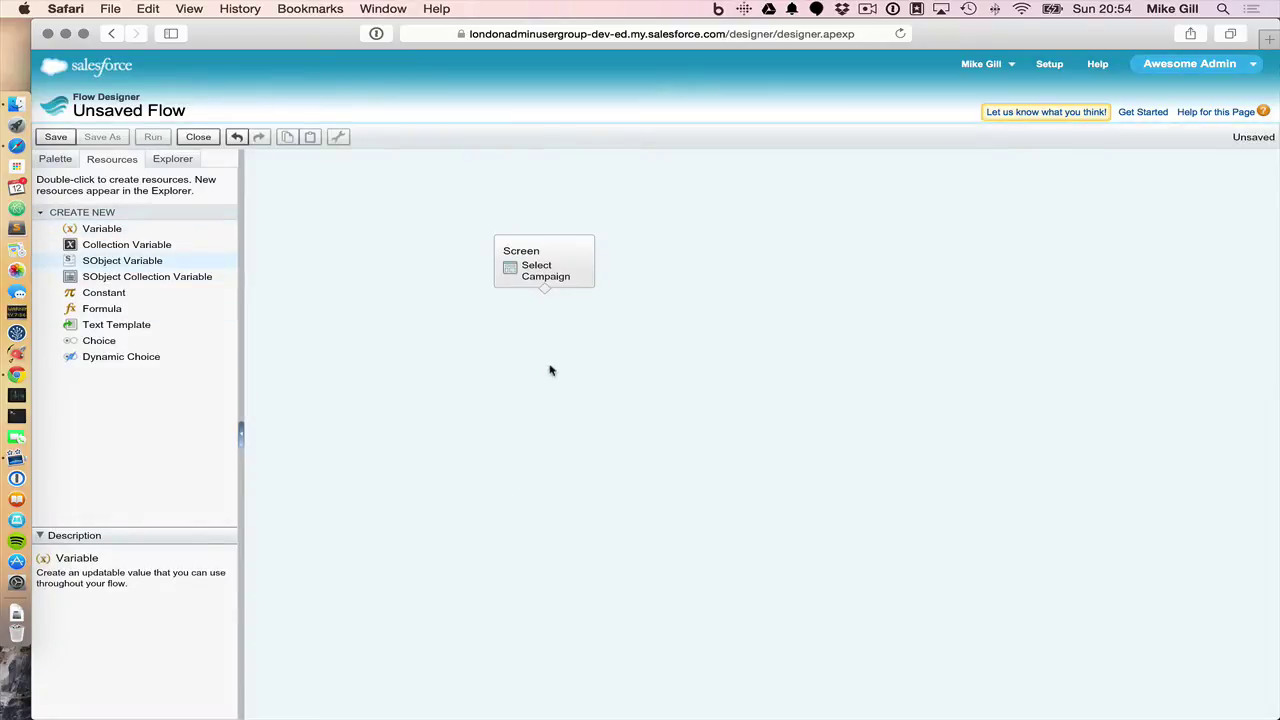
pyautogui.doubleClick(122, 261)
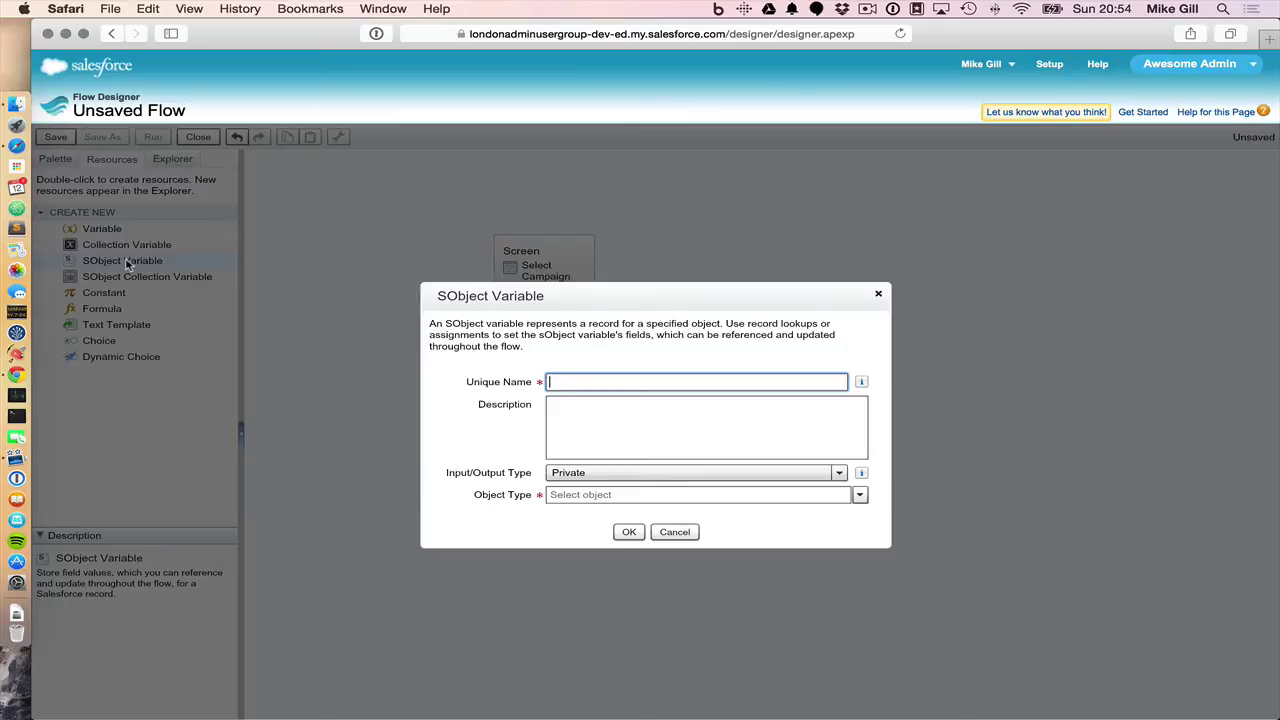
pyautogui.write('soVarContact')
pyautogui.click(578, 496)
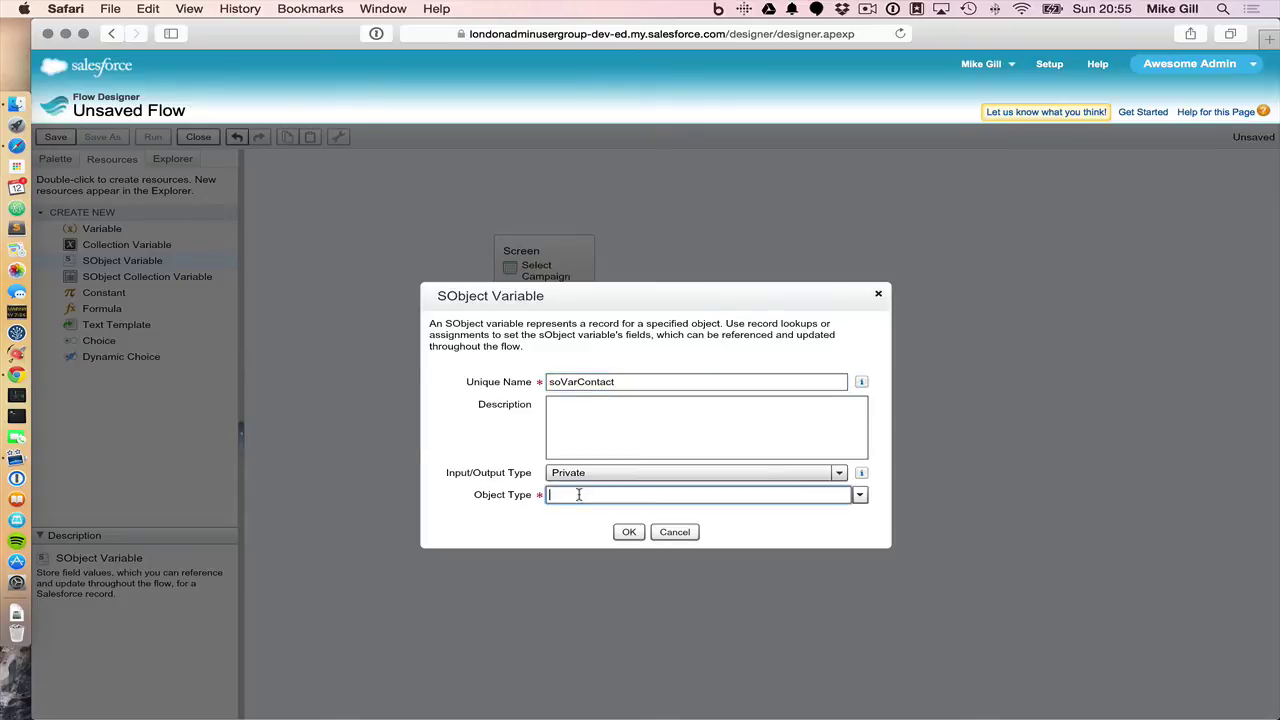
pyautogui.write('Contact')
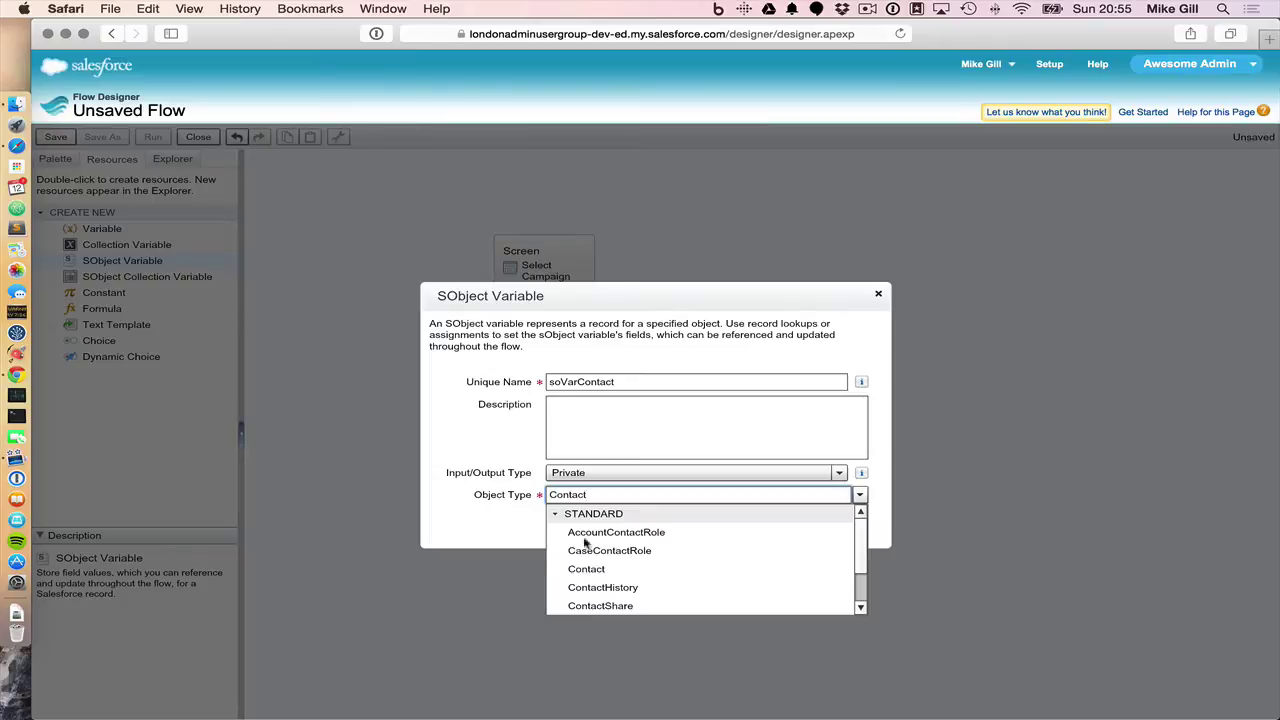
pyautogui.click(590, 569)
pyautogui.click(628, 531)
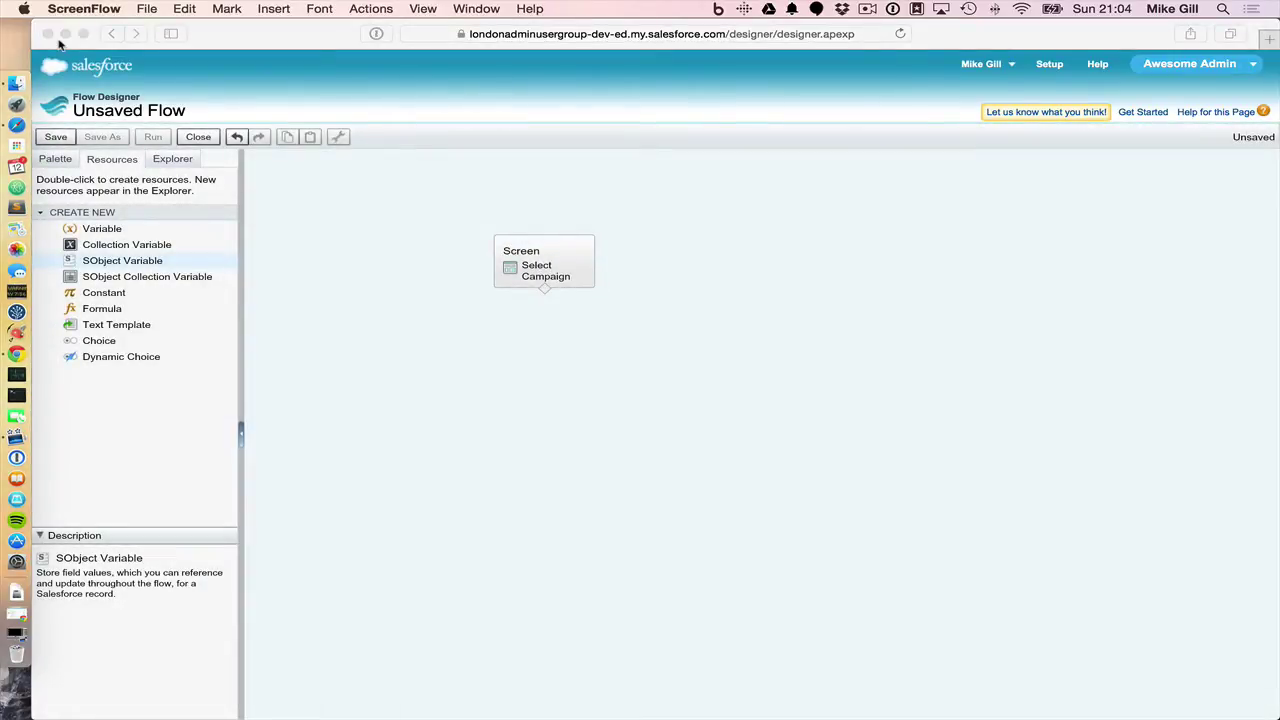
# Add a Fast Lookup element named Get Contact Details below the Select Campaign screen, looking up the Contact object.
pyautogui.click(50, 162)
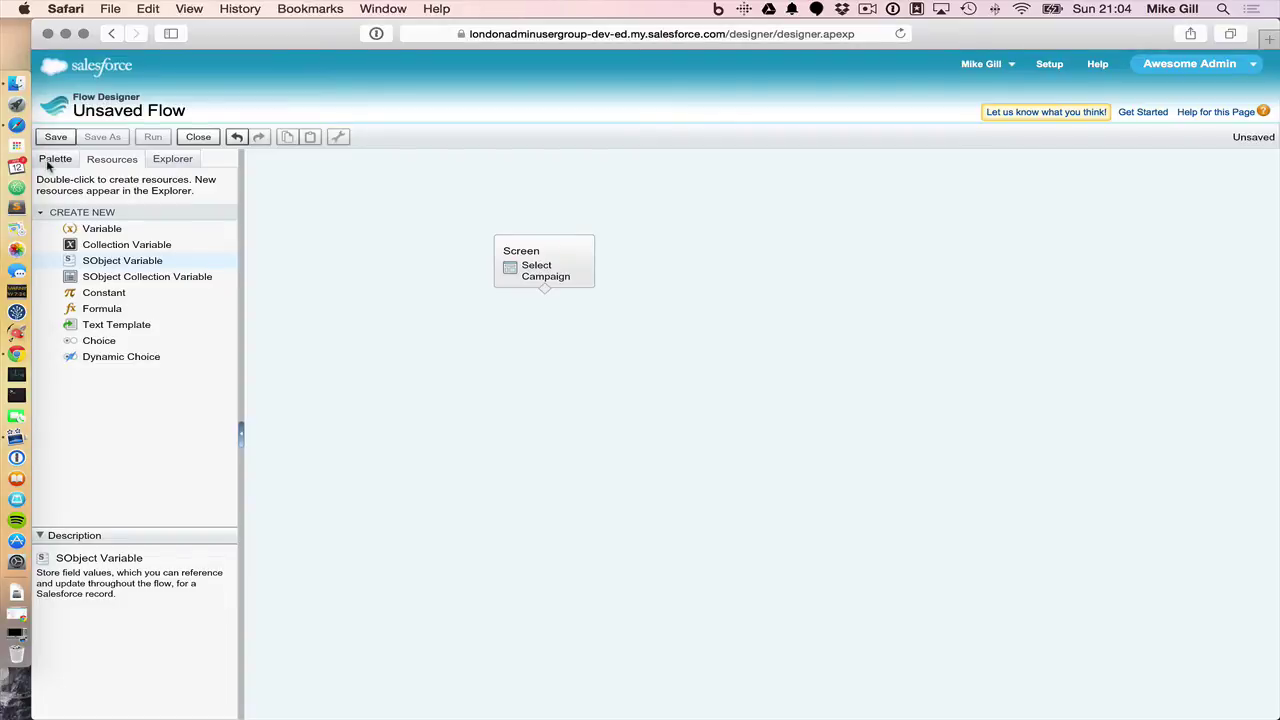
pyautogui.click(52, 162)
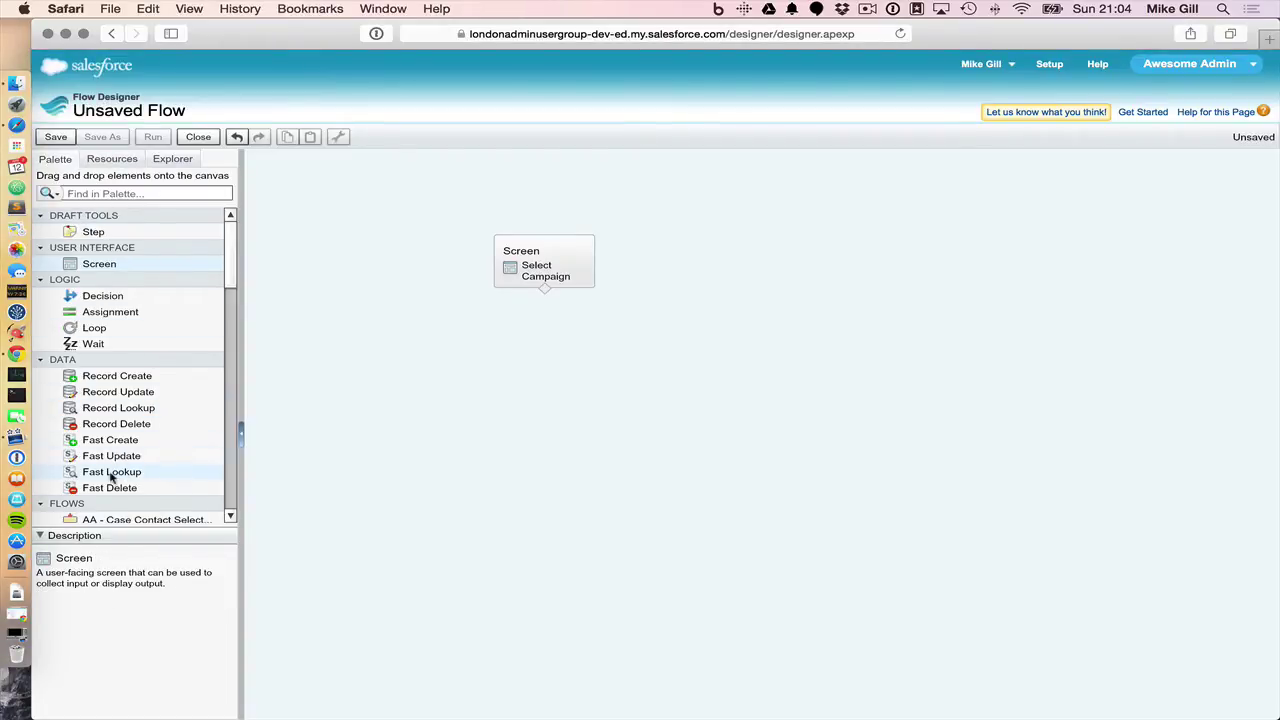
pyautogui.moveTo(120, 472); pyautogui.dragTo(566, 366)
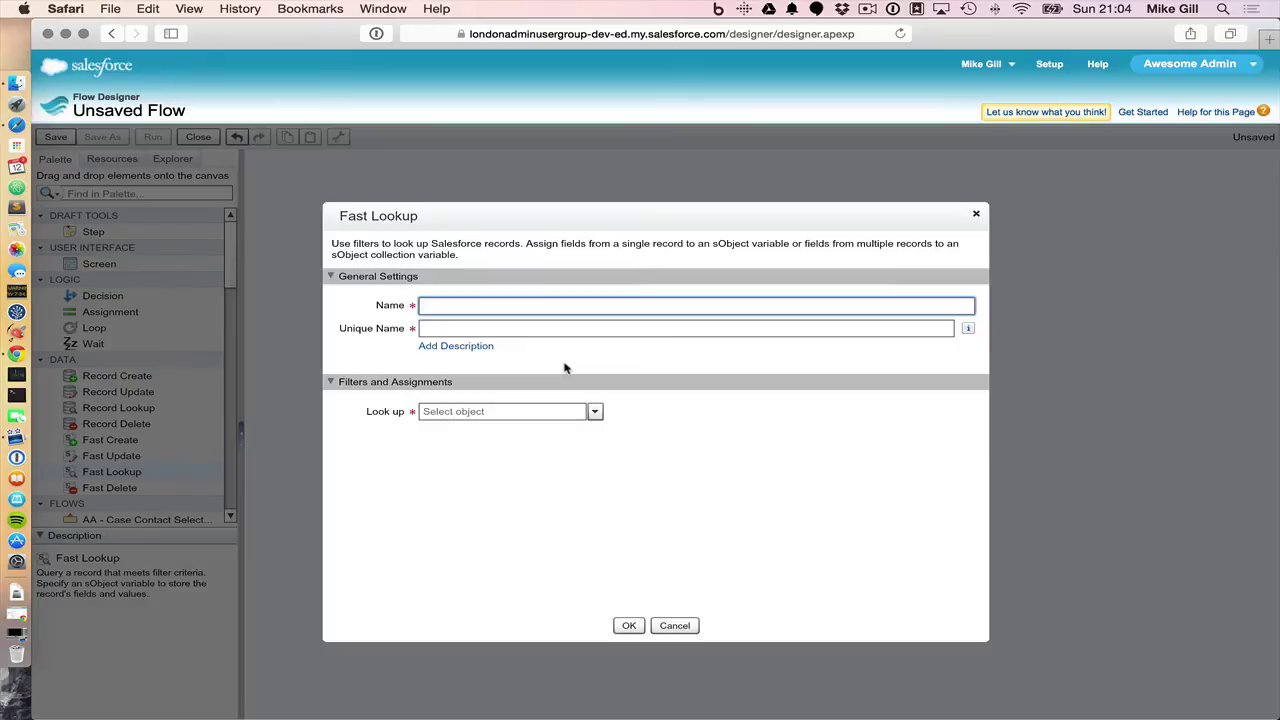
pyautogui.write('Get Contact Details')
pyautogui.press('Tab')
pyautogui.click(463, 414)
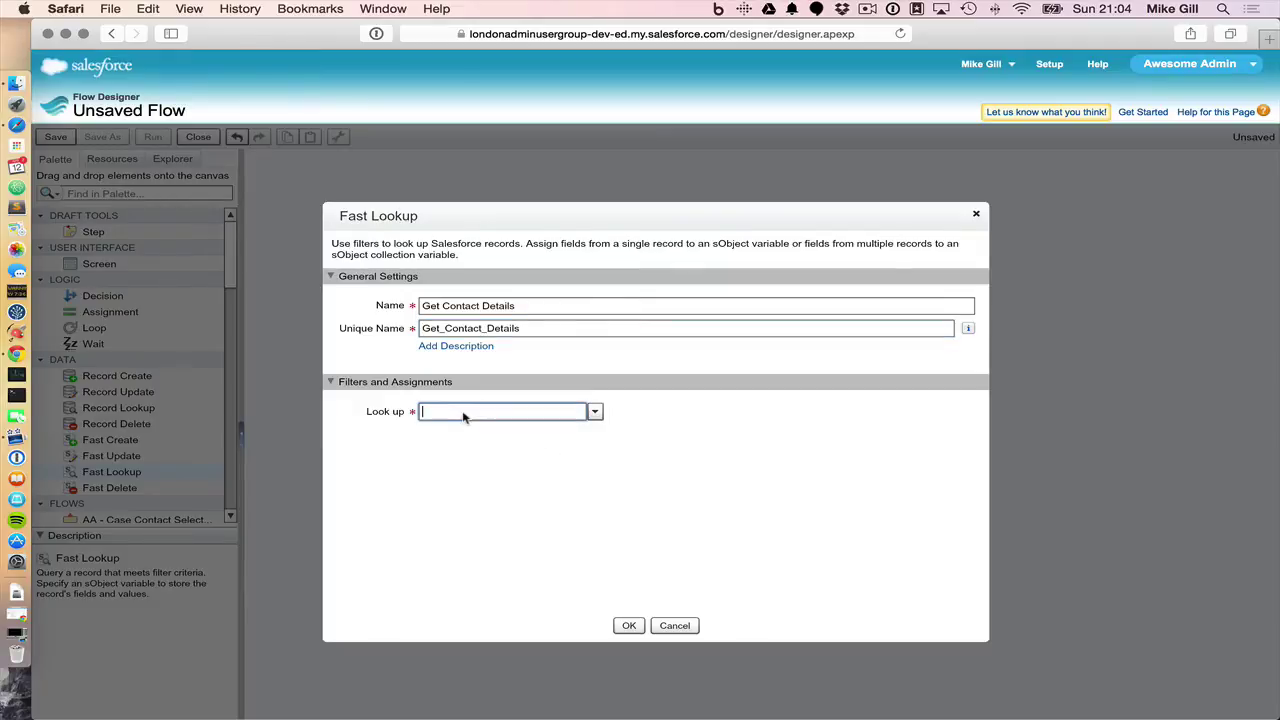
pyautogui.write('Contac')
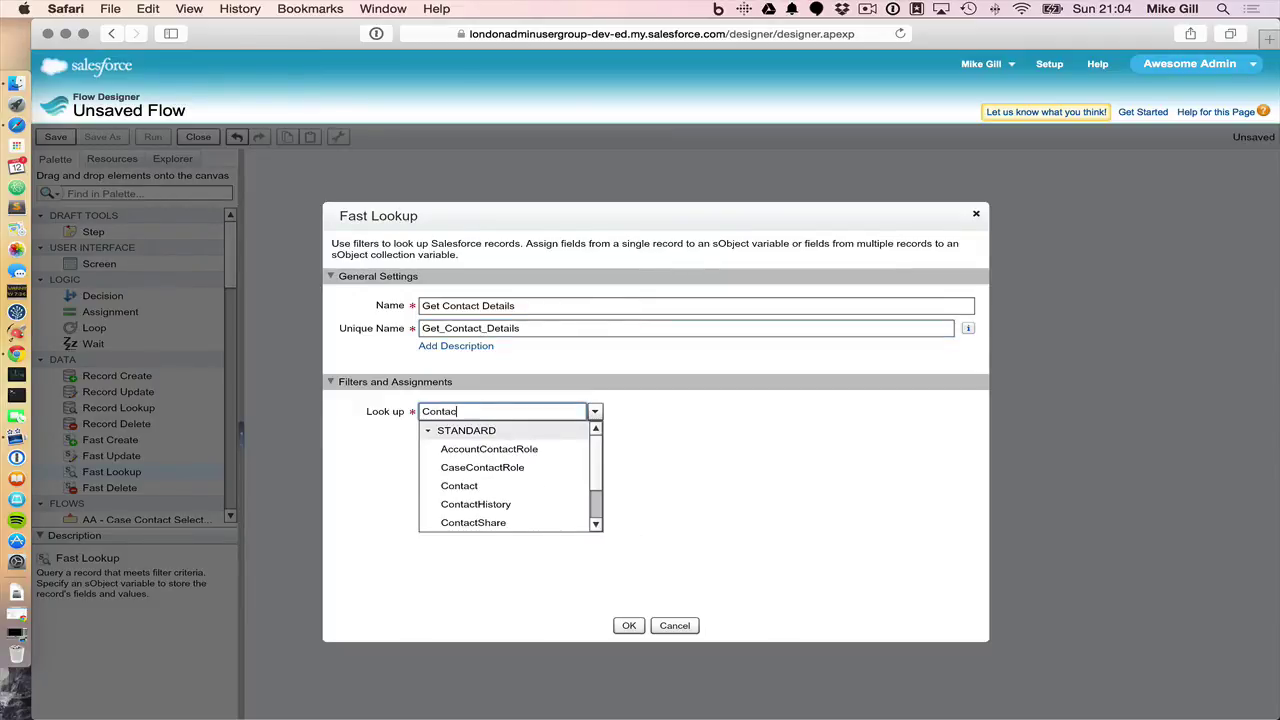
pyautogui.click(466, 486)
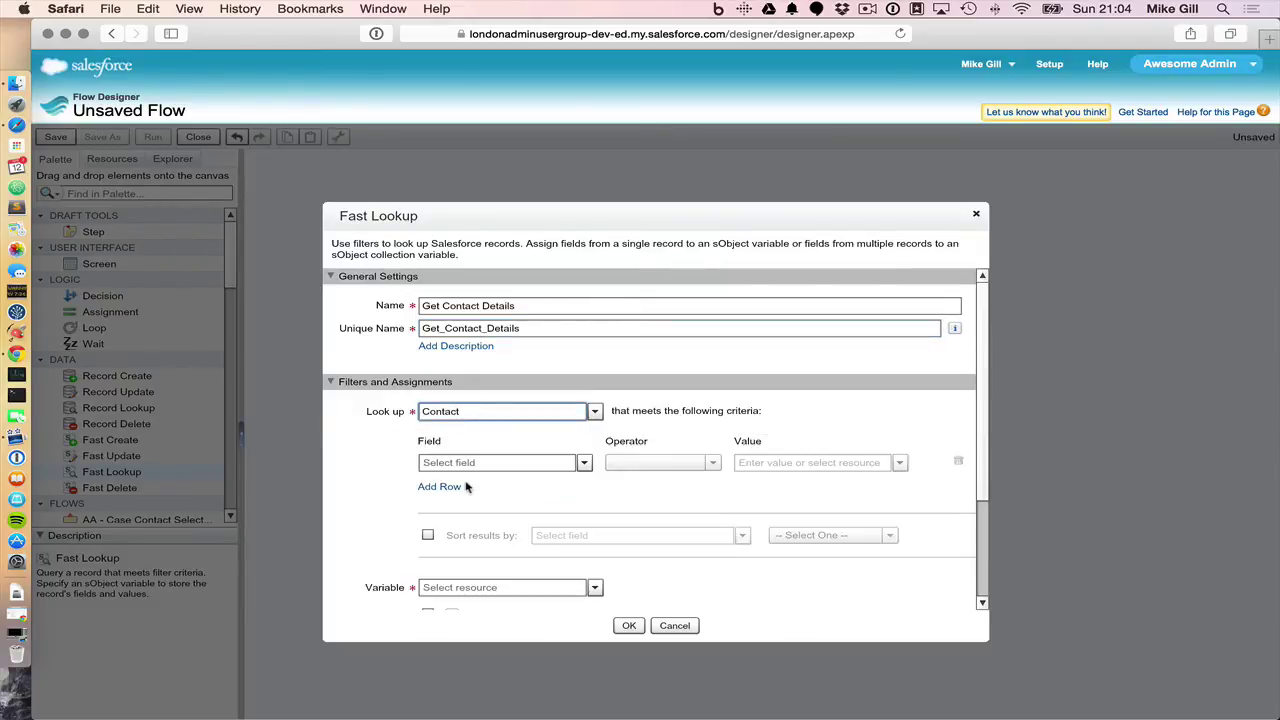
# Filter the contact lookup to records whose Id equals {!varContactId}.
pyautogui.click(446, 466)
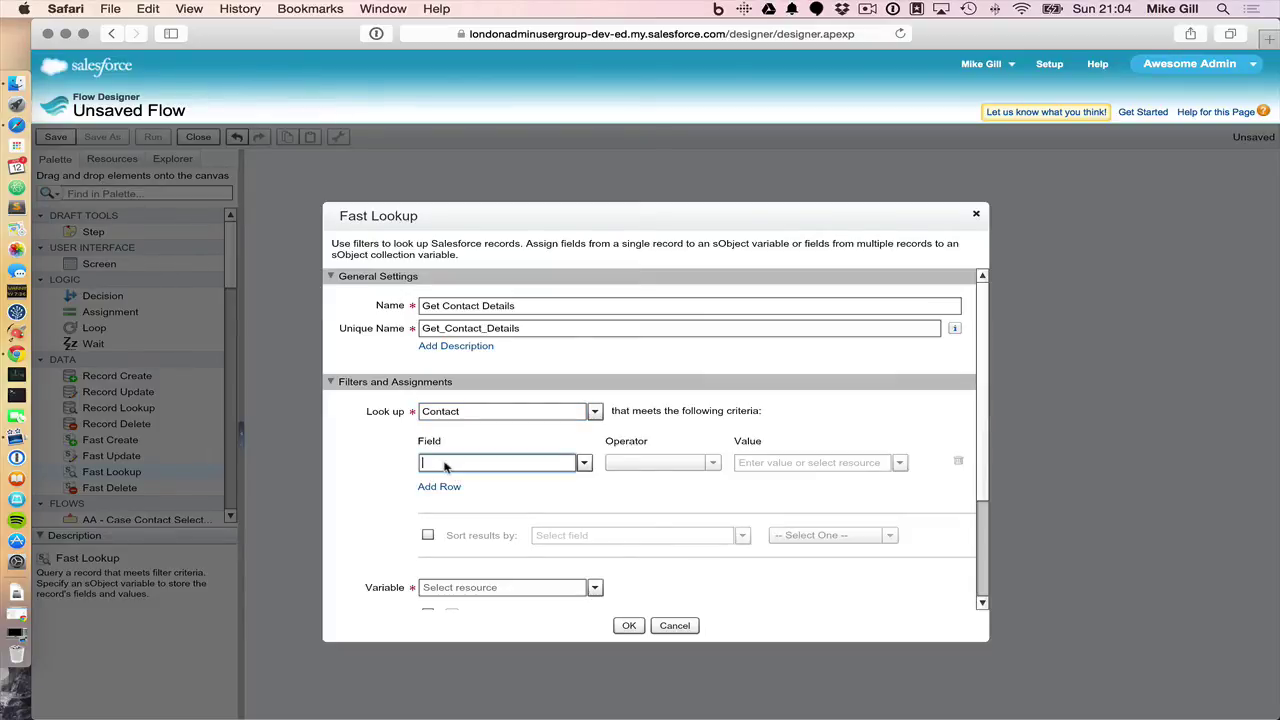
pyautogui.write('Id')
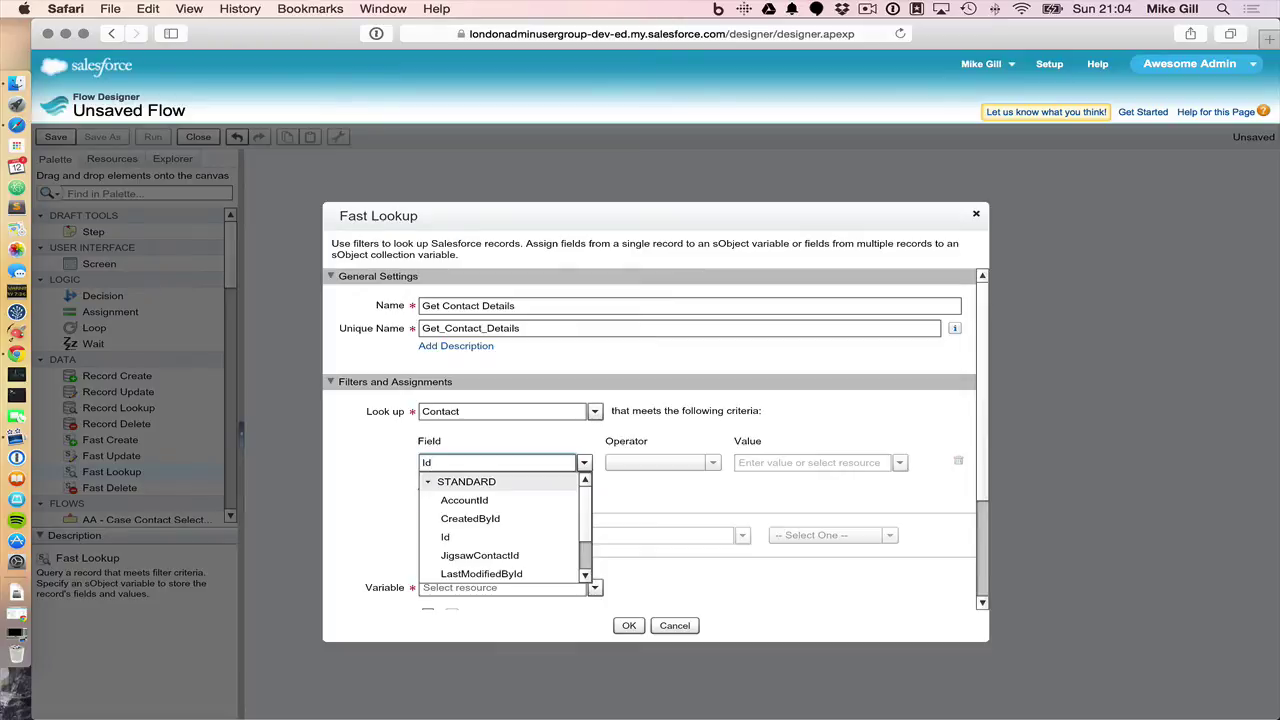
pyautogui.click(468, 539)
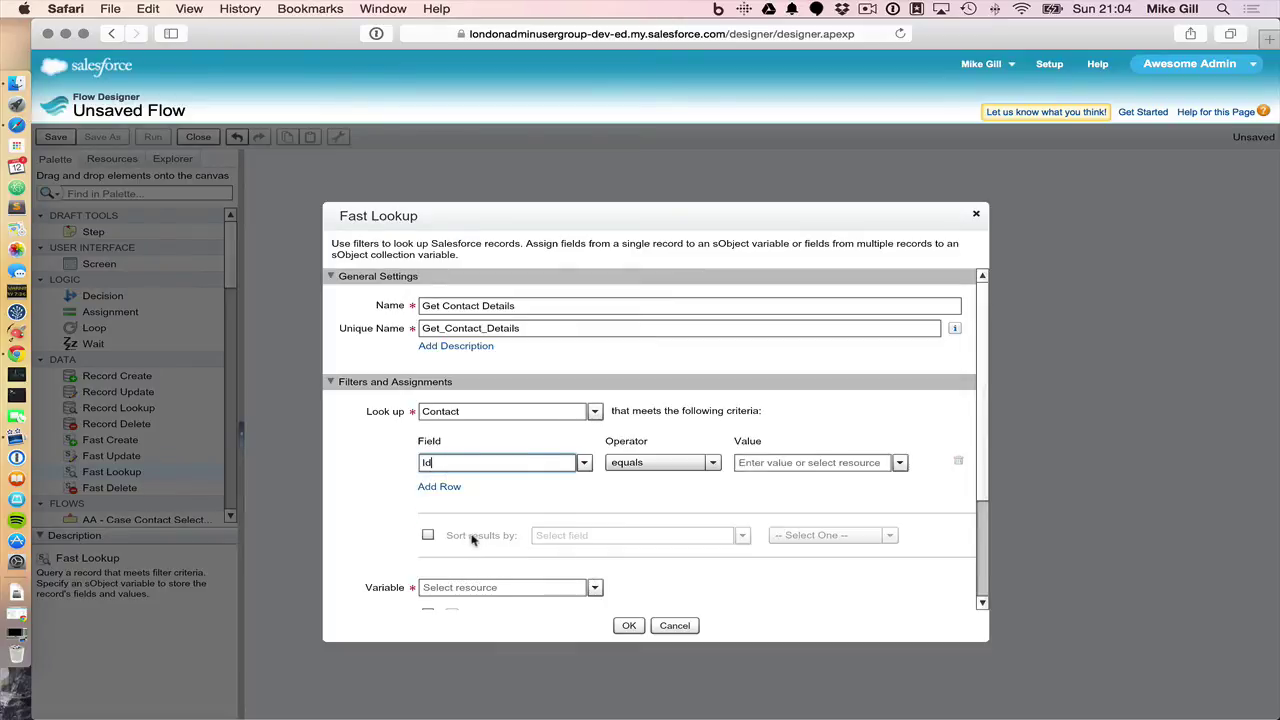
pyautogui.click(771, 466)
pyautogui.write('var')
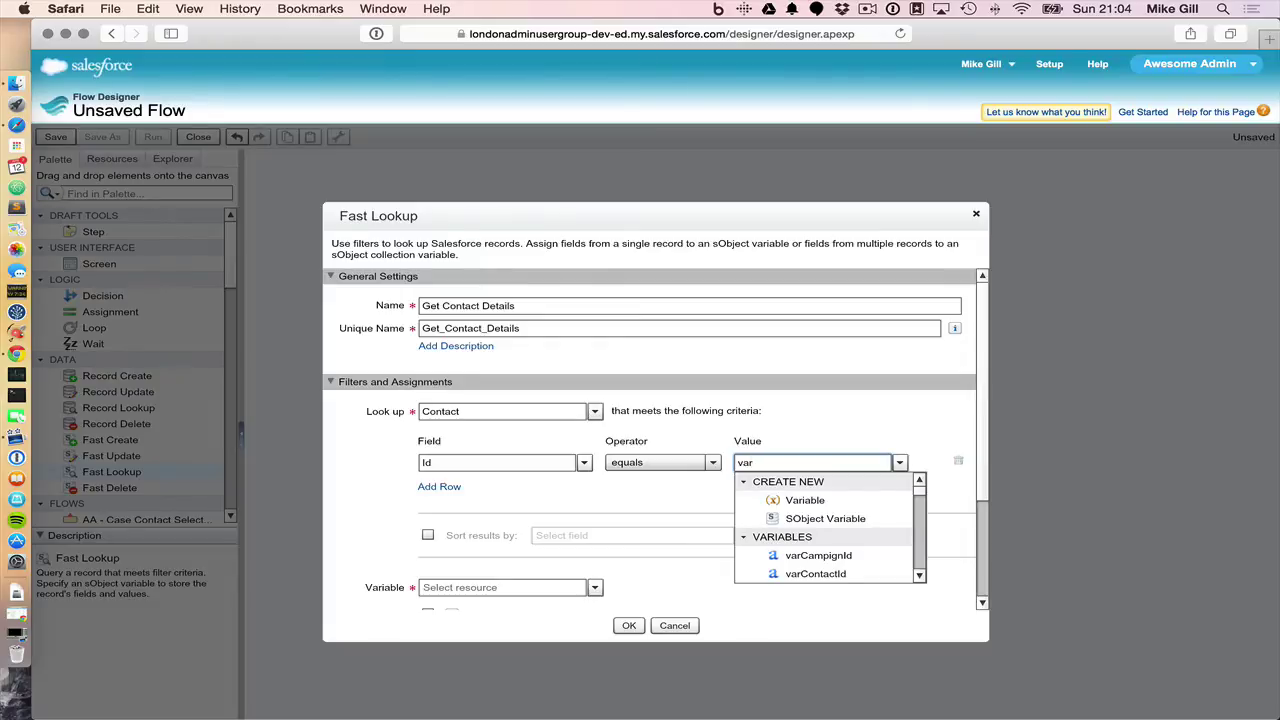
pyautogui.write('Co')
pyautogui.click(827, 503)
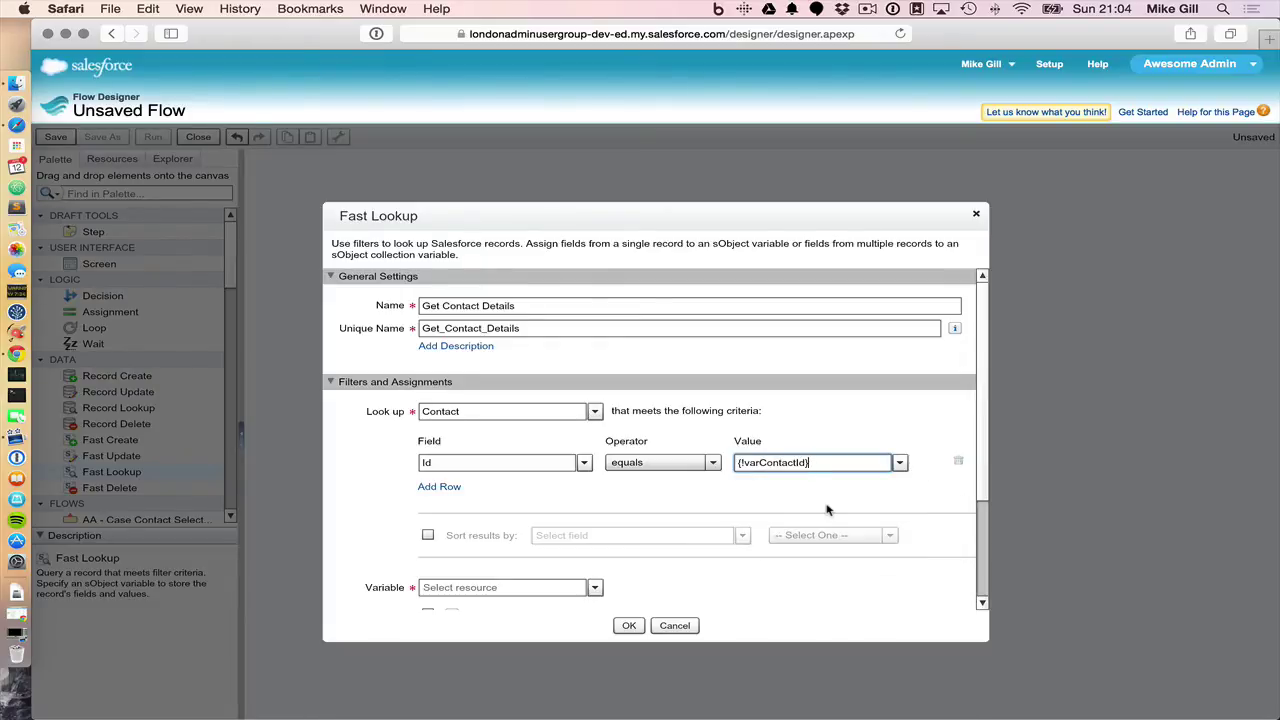
# Store the looked-up contact in {!soVarContact} and assign null to the variable if no records are found.
pyautogui.scroll(-5, 830, 520)
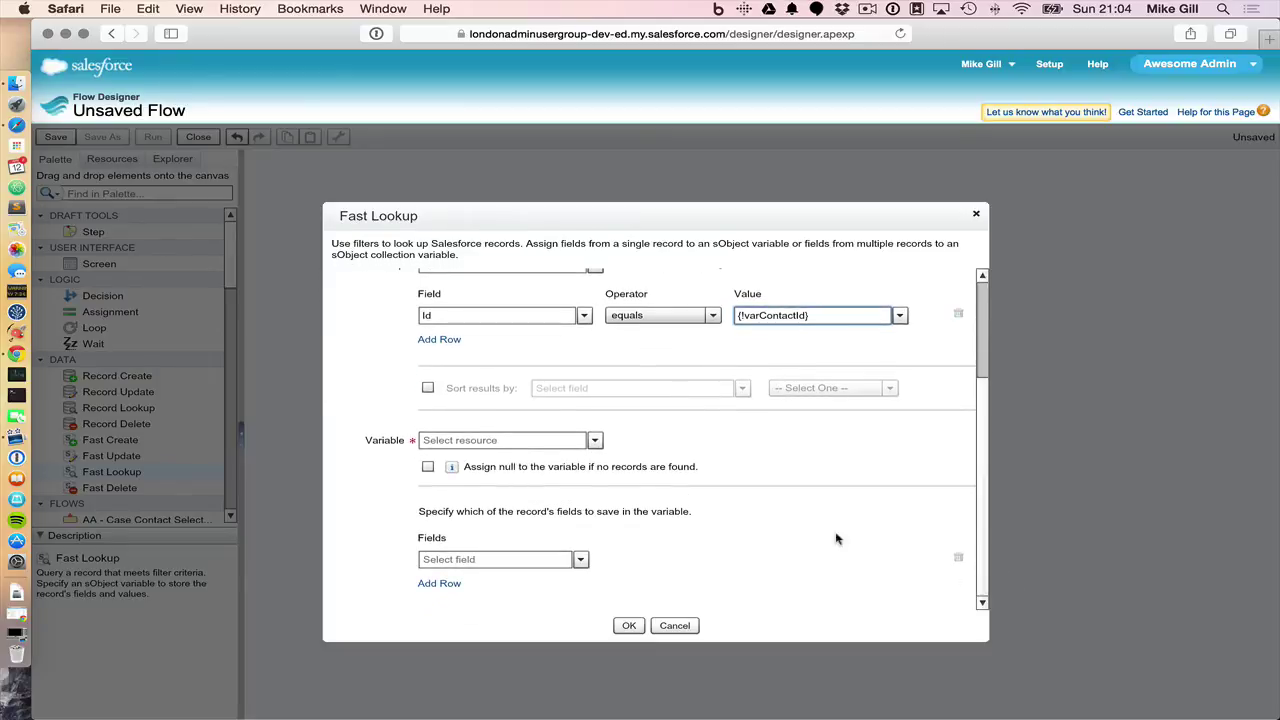
pyautogui.click(482, 440)
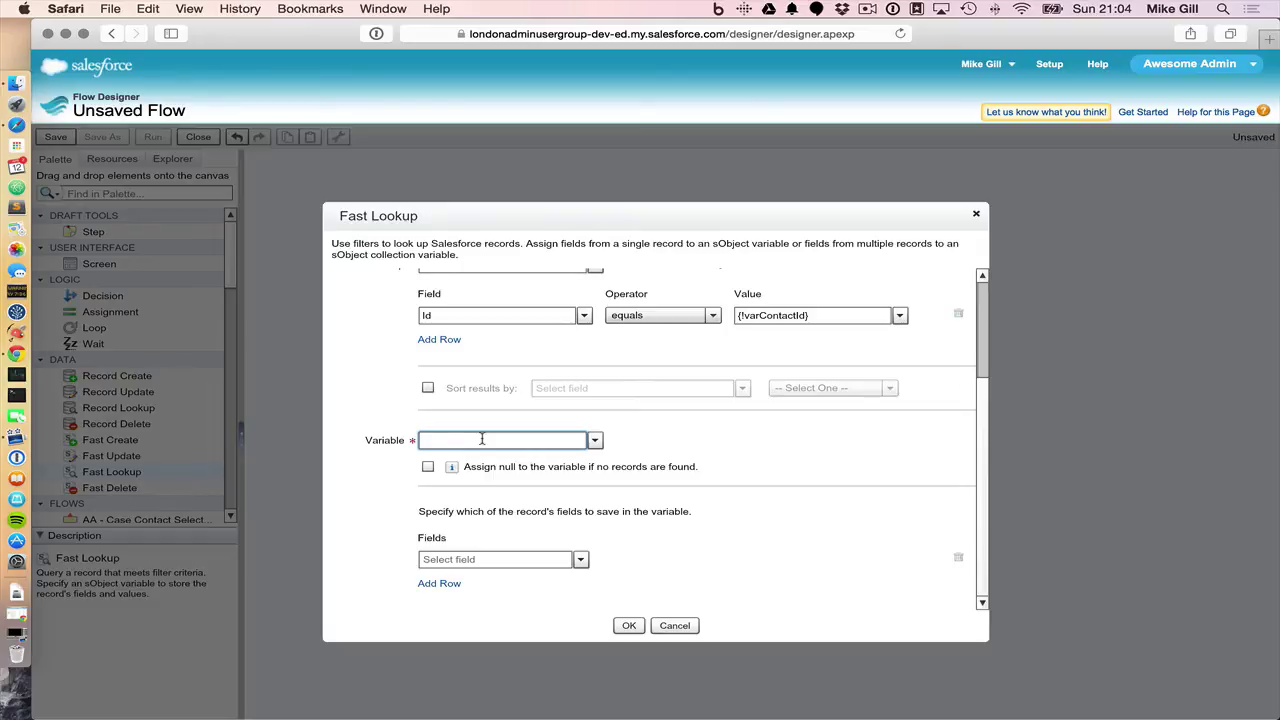
pyautogui.click(481, 440)
pyautogui.write('si')
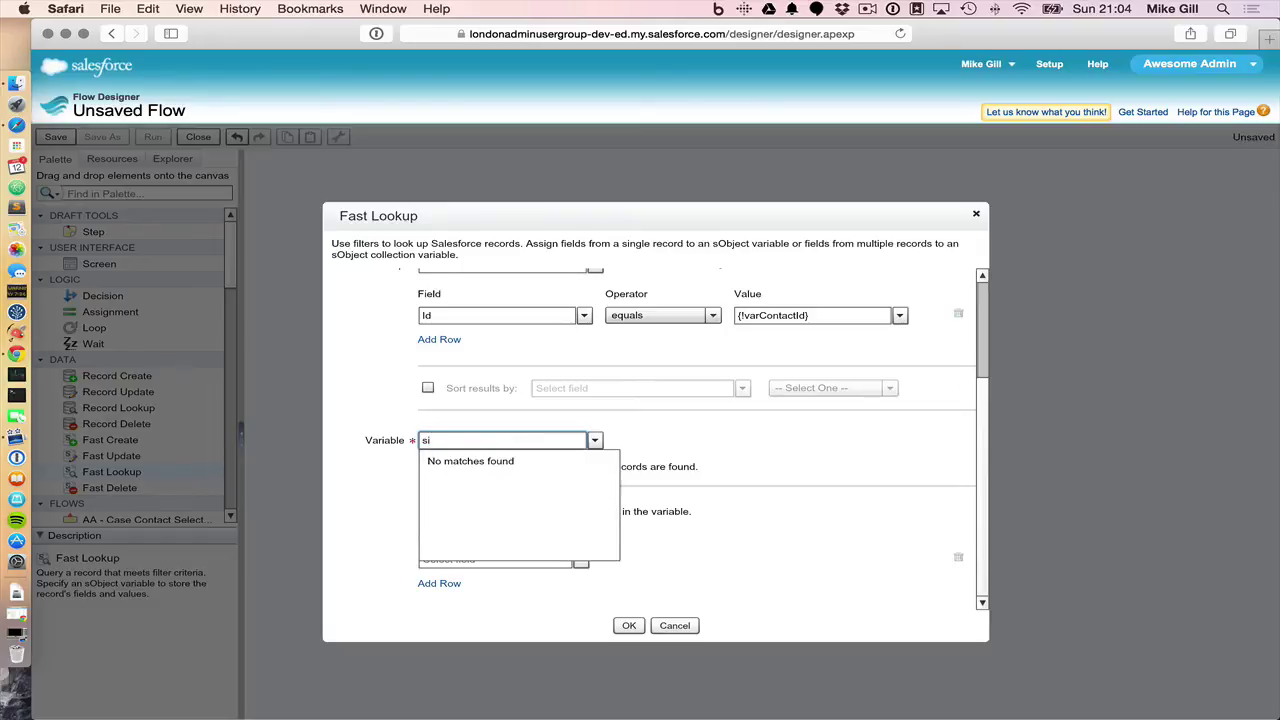
pyautogui.write('Var')
pyautogui.press('BackSpace')
pyautogui.press('BackSpace')
pyautogui.press('BackSpace')
pyautogui.press('BackSpace')
pyautogui.press('BackSpace')
pyautogui.write('so')
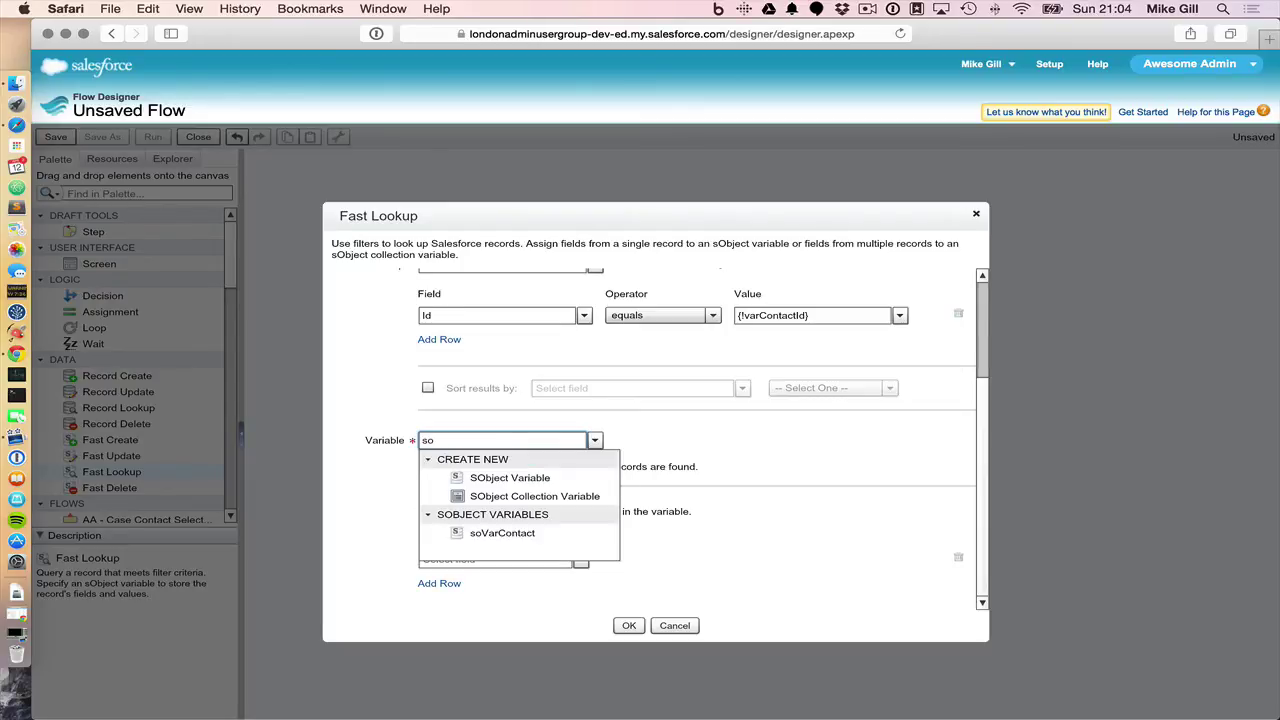
pyautogui.click(520, 535)
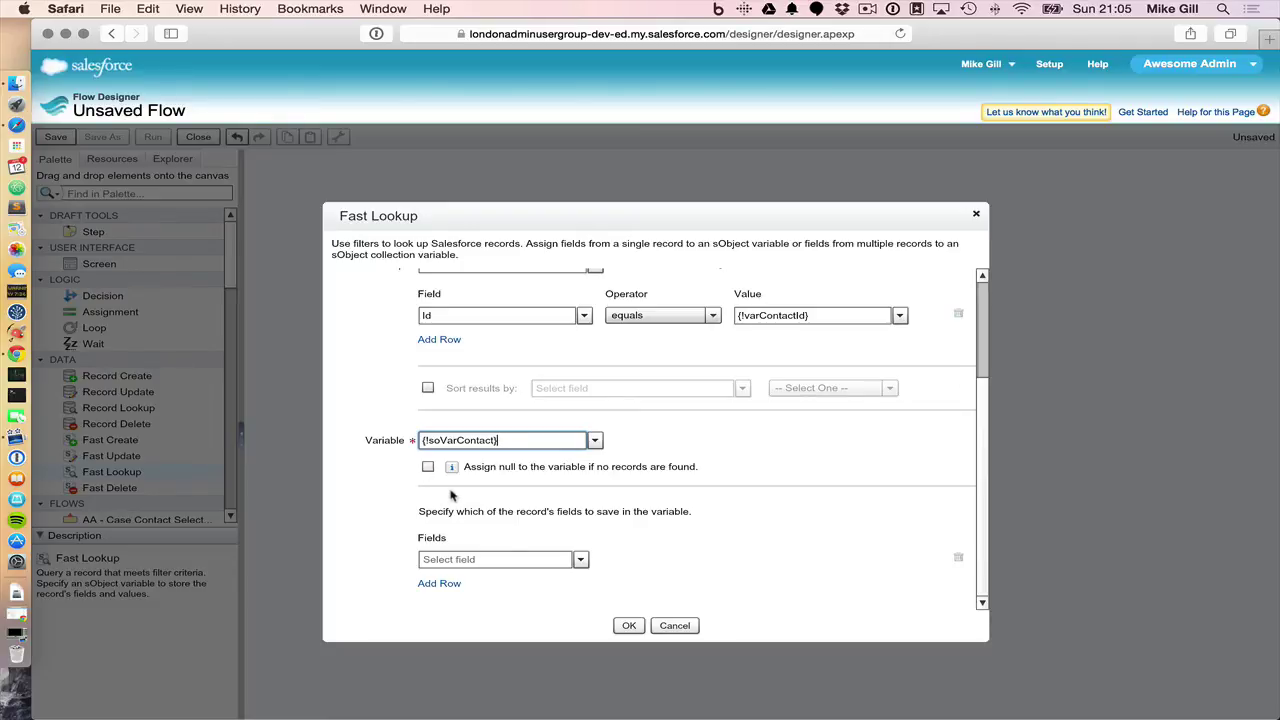
pyautogui.click(428, 467)
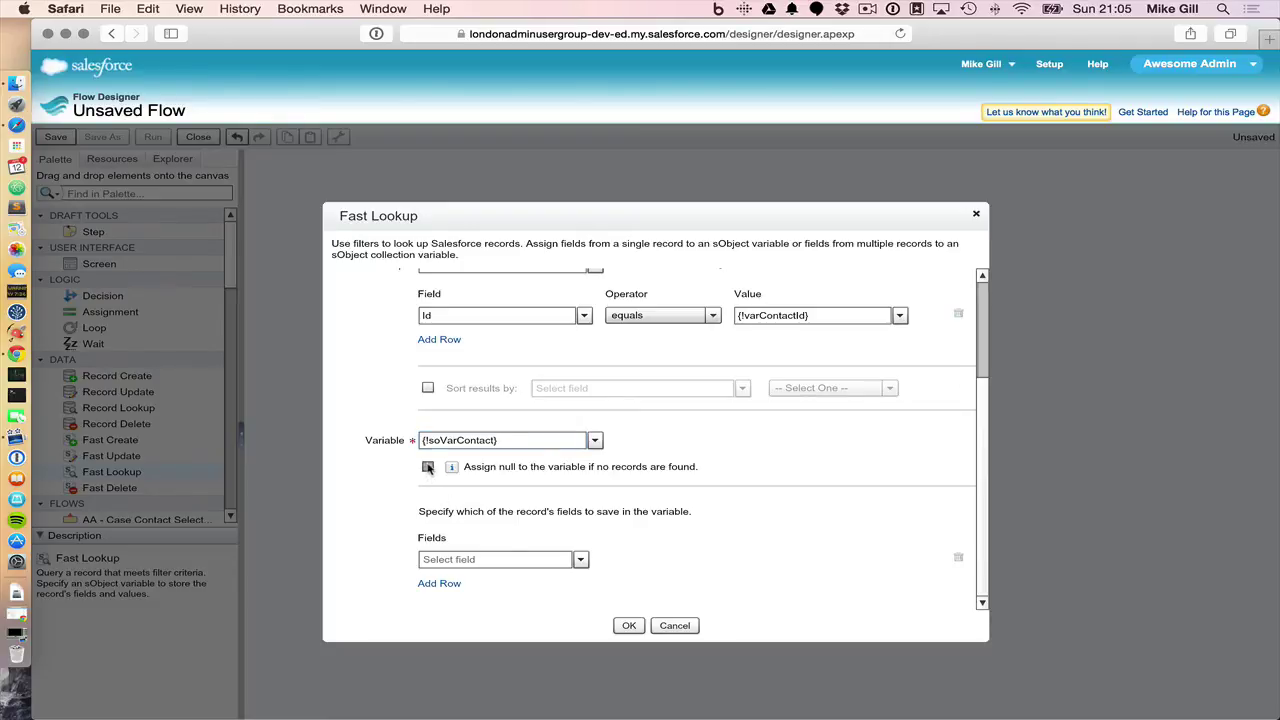
# Specify AccountId and FirstName as contact fields to save in the variable.
pyautogui.click(464, 563)
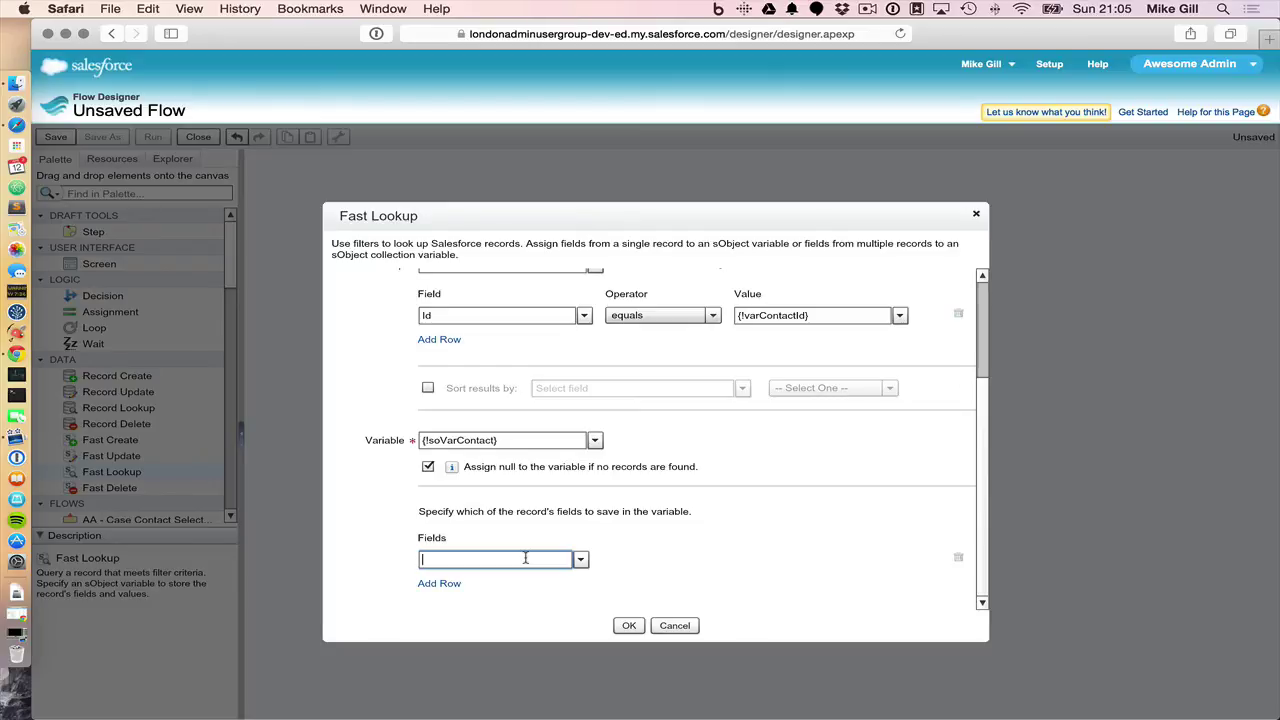
pyautogui.write('Accoun')
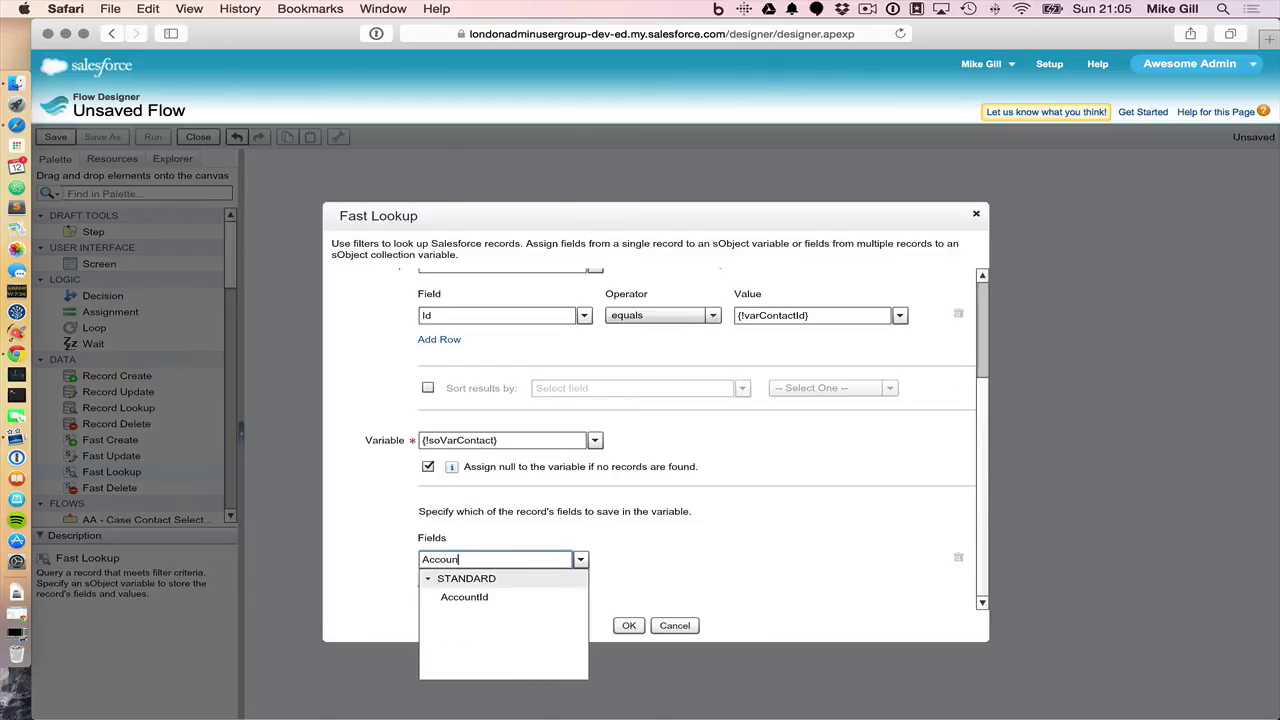
pyautogui.click(526, 603)
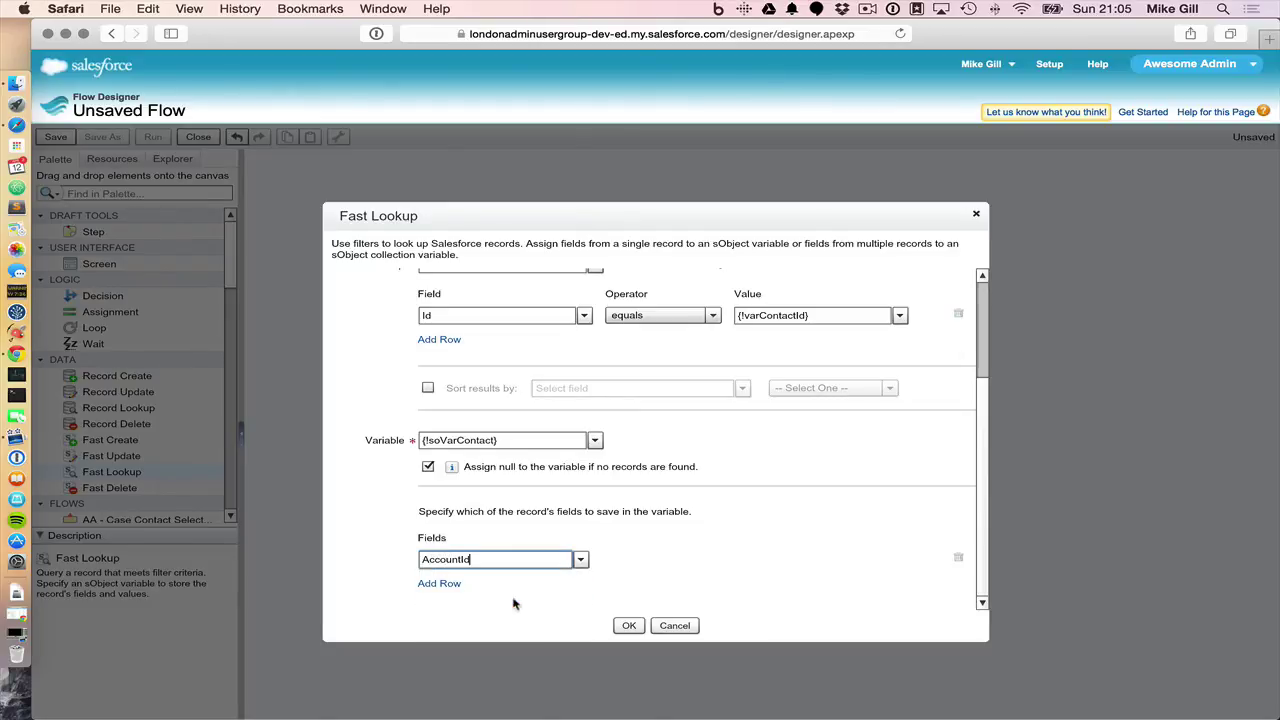
pyautogui.click(445, 584)
pyautogui.click(466, 560)
pyautogui.write('Fir')
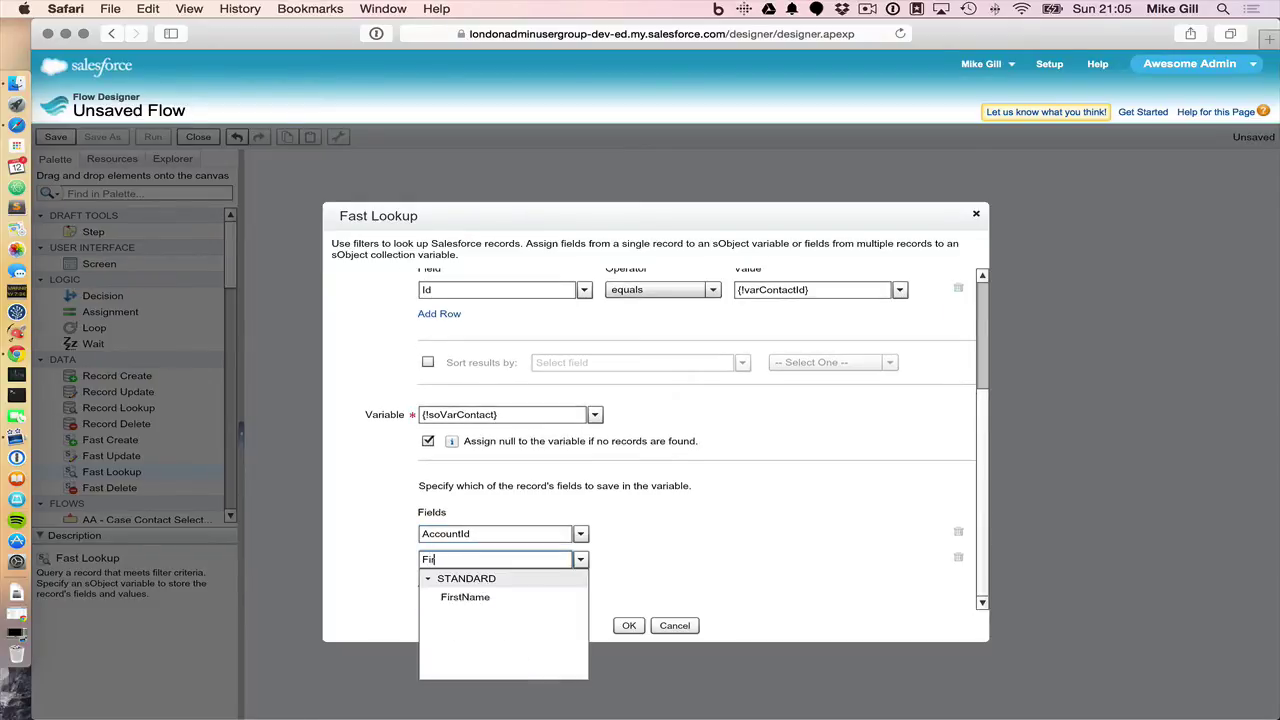
pyautogui.click(468, 597)
# Add LastName and Email to the contact fields saved in the variable.
pyautogui.click(445, 588)
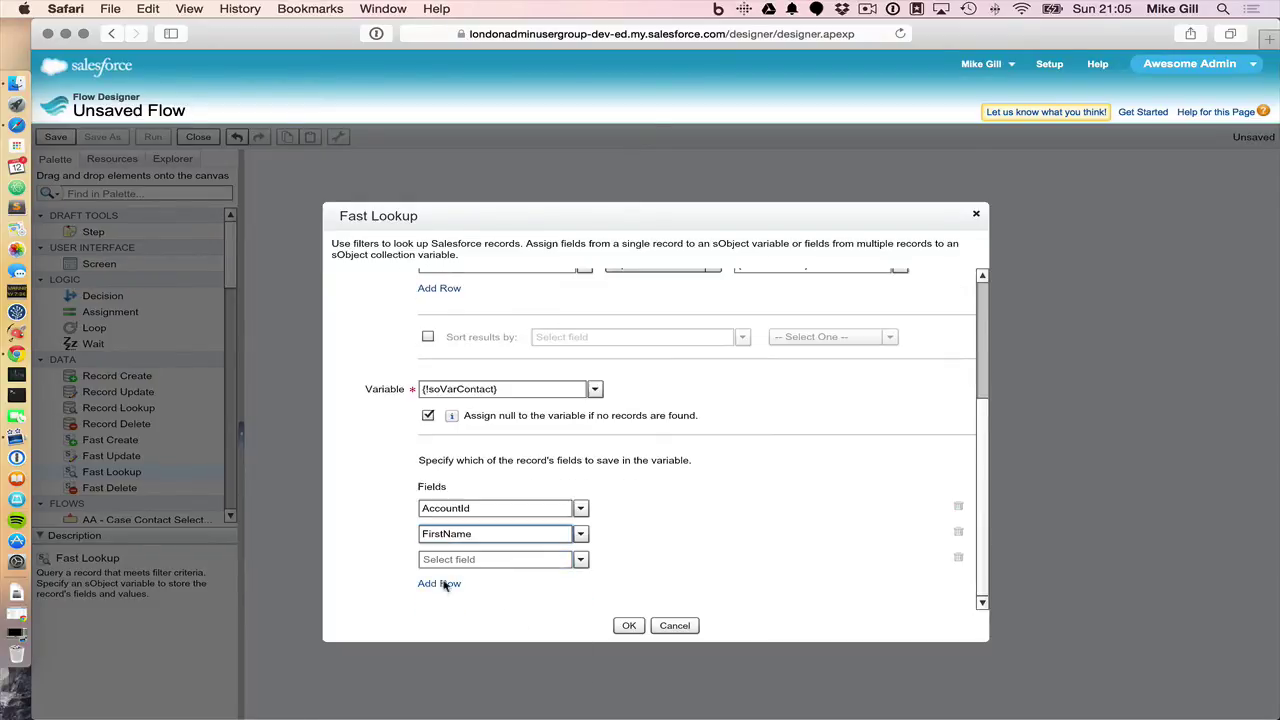
pyautogui.click(455, 561)
pyautogui.write('Last')
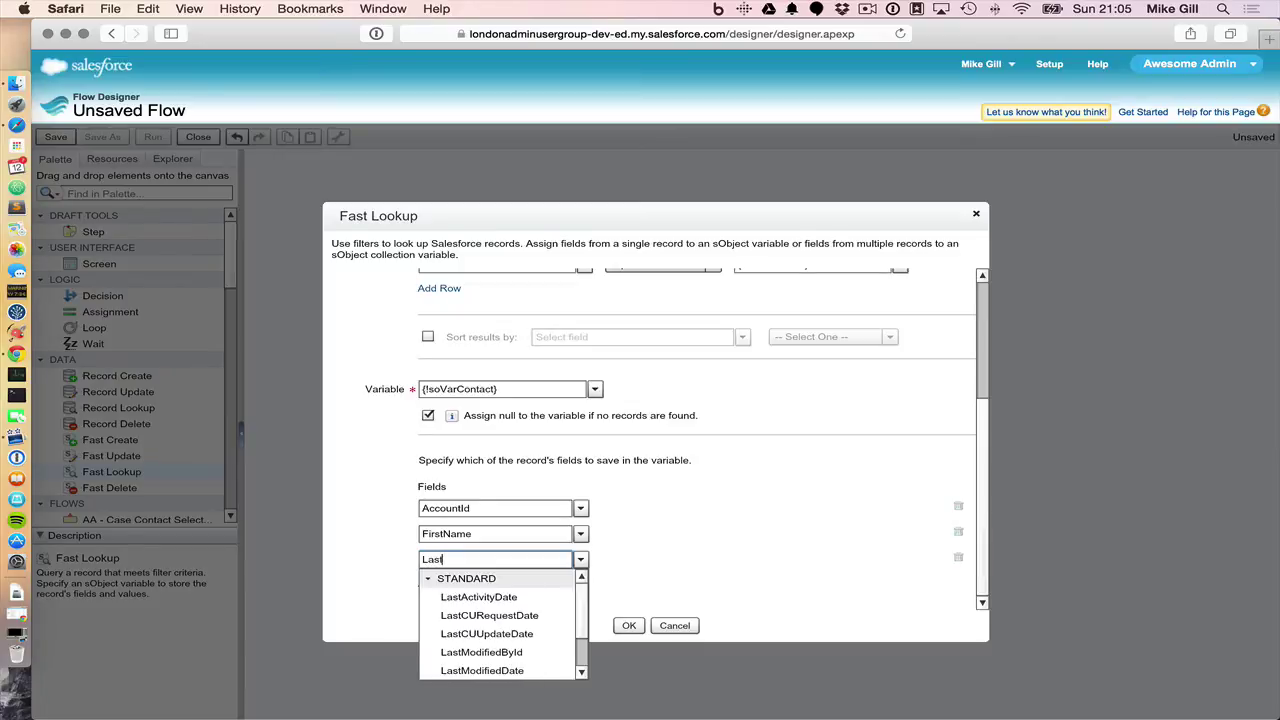
pyautogui.write('N')
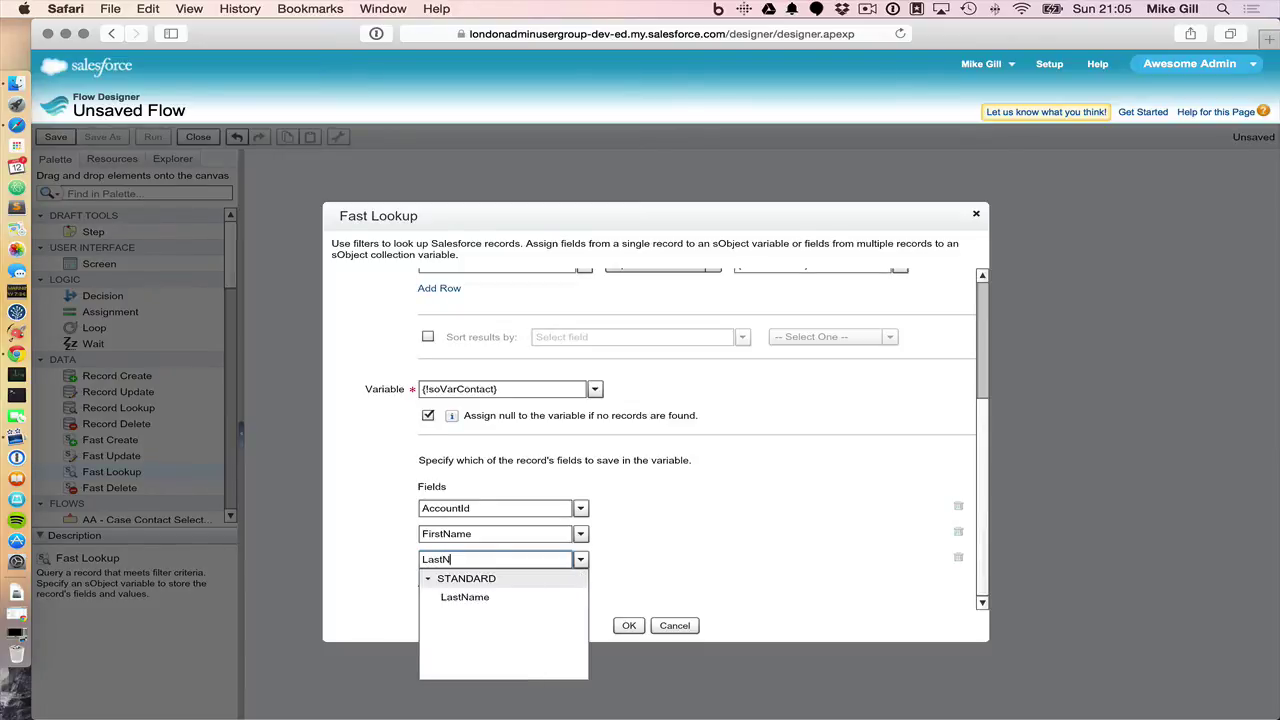
pyautogui.click(457, 597)
pyautogui.click(440, 584)
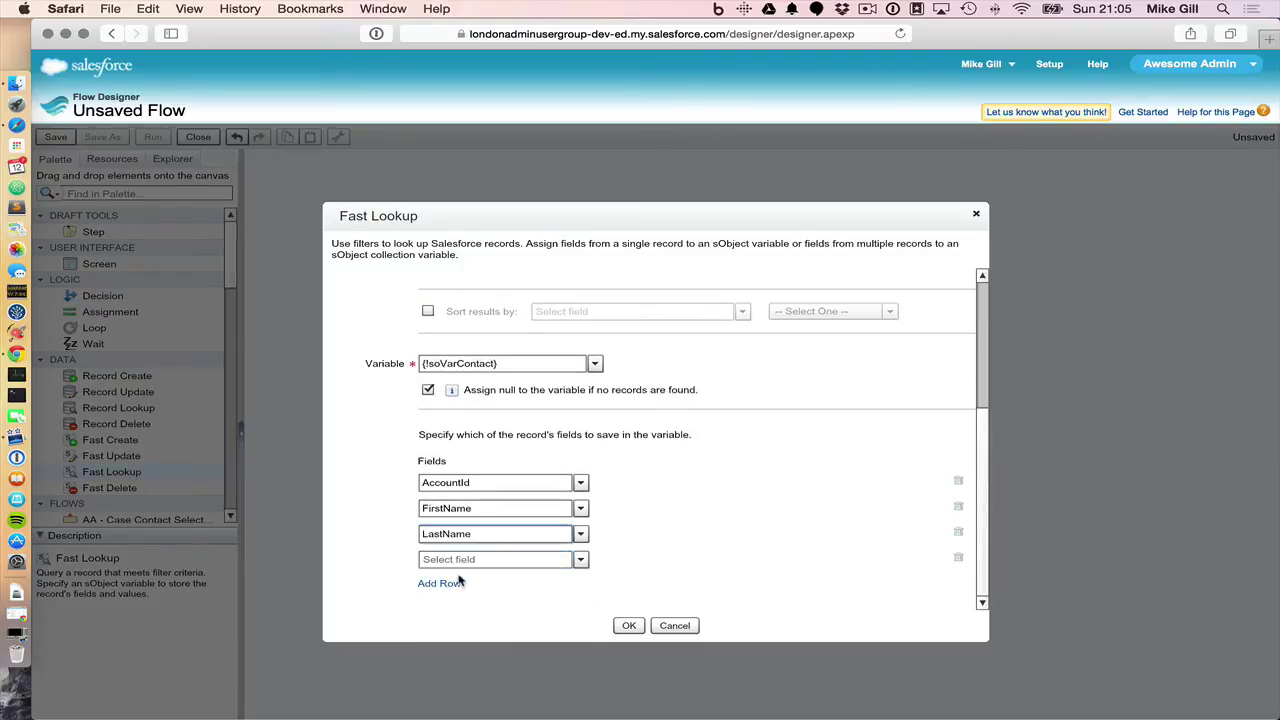
pyautogui.click(450, 563)
pyautogui.write('Email')
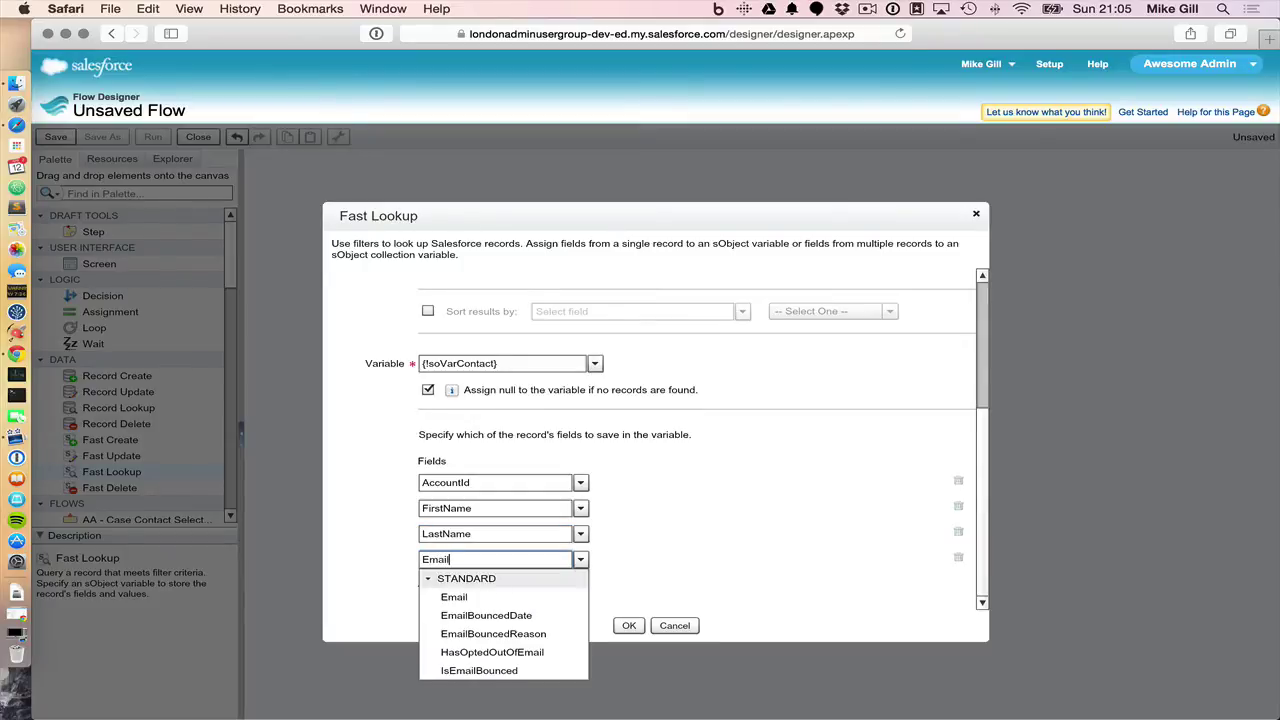
pyautogui.click(455, 598)
# Add Phone to the saved contact fields, finish the lookup, and nudge the Get Contact Details element under the Select Campaign screen.
pyautogui.click(440, 584)
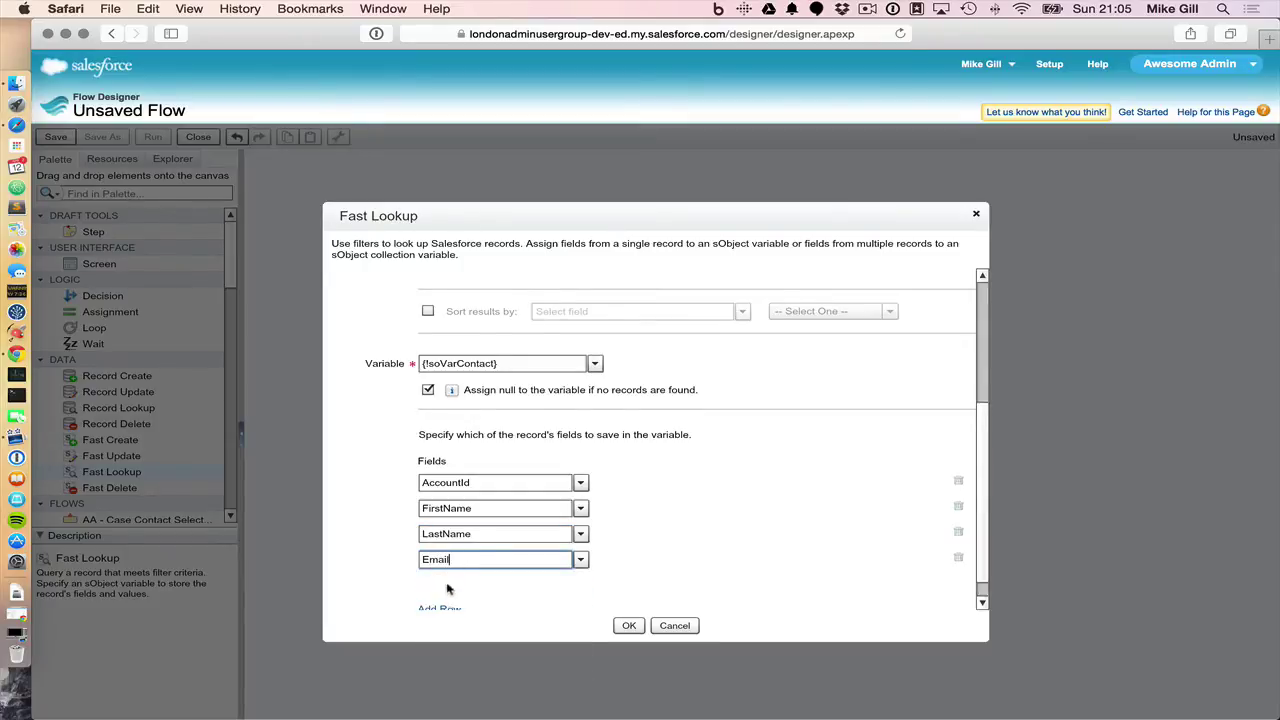
pyautogui.click(453, 560)
pyautogui.write('Phone')
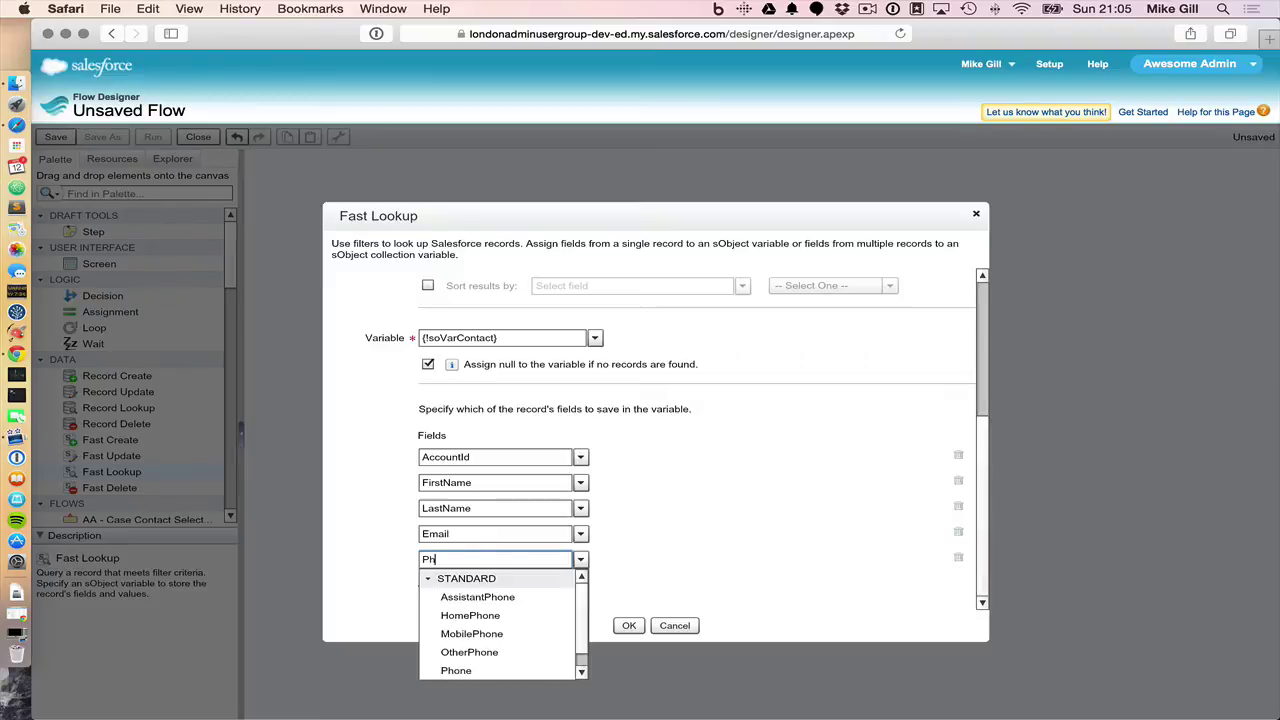
pyautogui.click(470, 670)
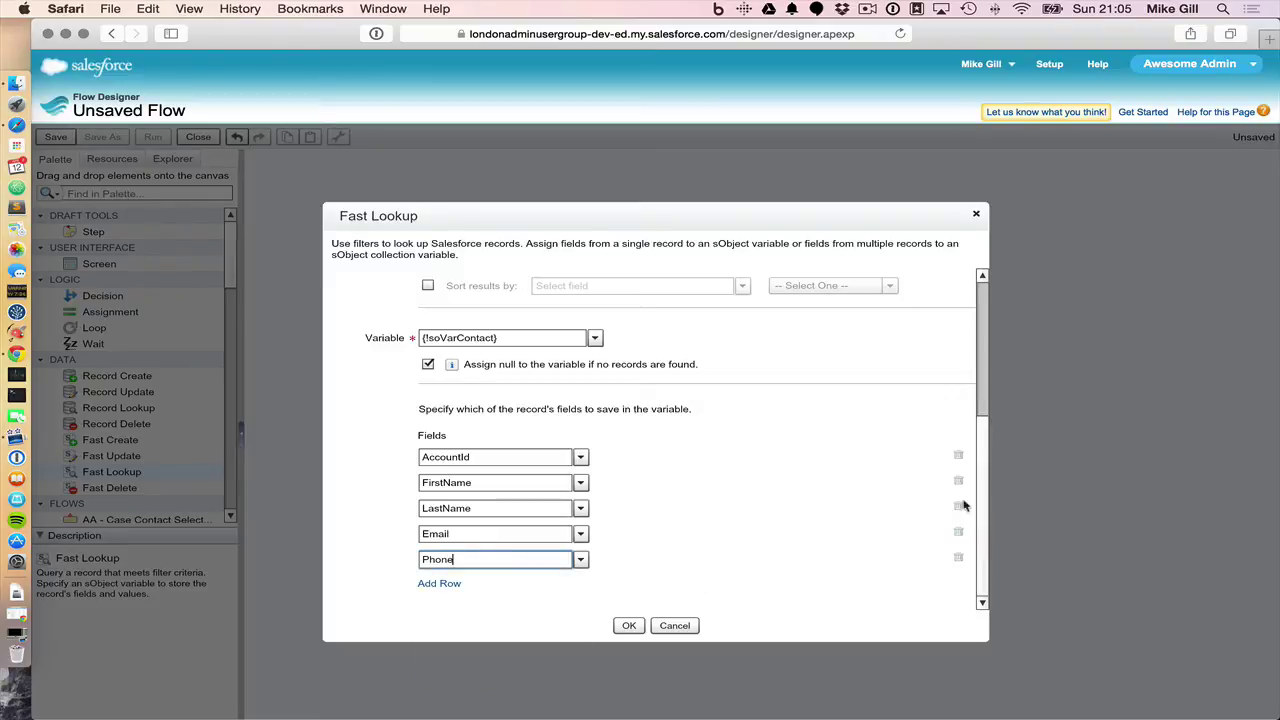
pyautogui.click(626, 626)
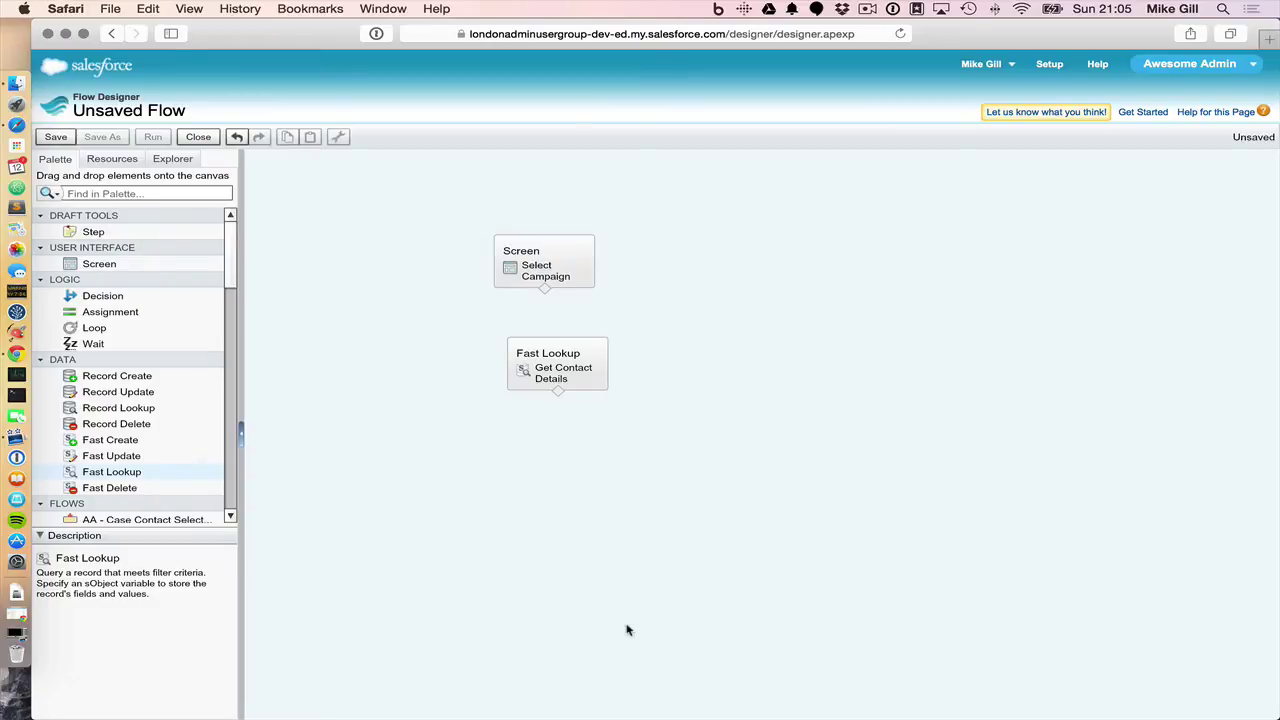
pyautogui.moveTo(554, 372); pyautogui.dragTo(545, 372)
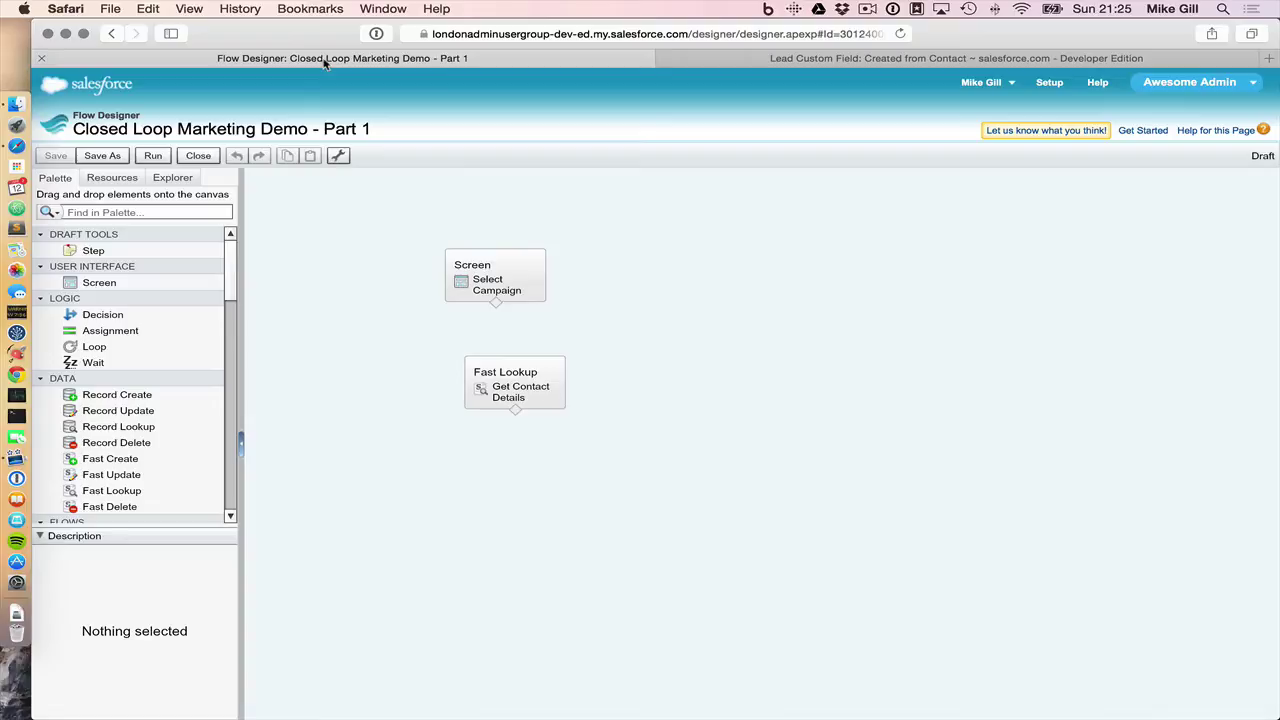
# Add a Record Lookup element named Find Lead below Get Contact Details, looking up the Lead object.
pyautogui.click(832, 60)
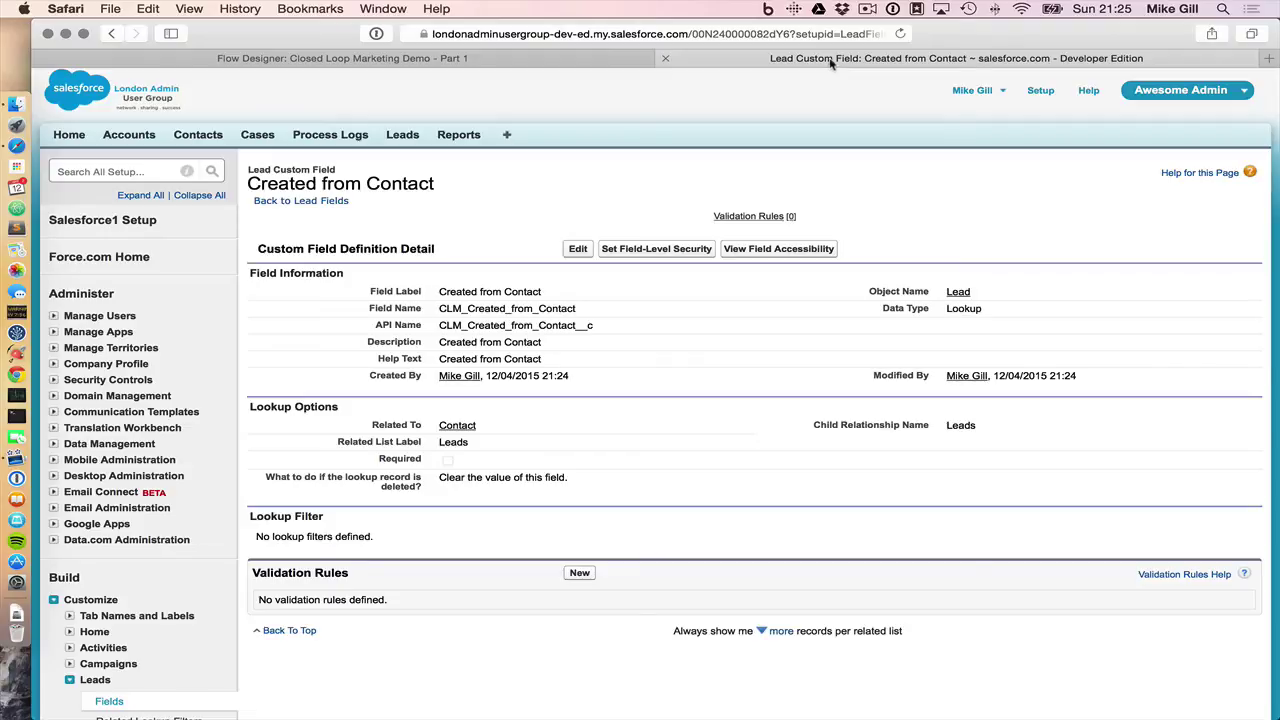
pyautogui.click(399, 60)
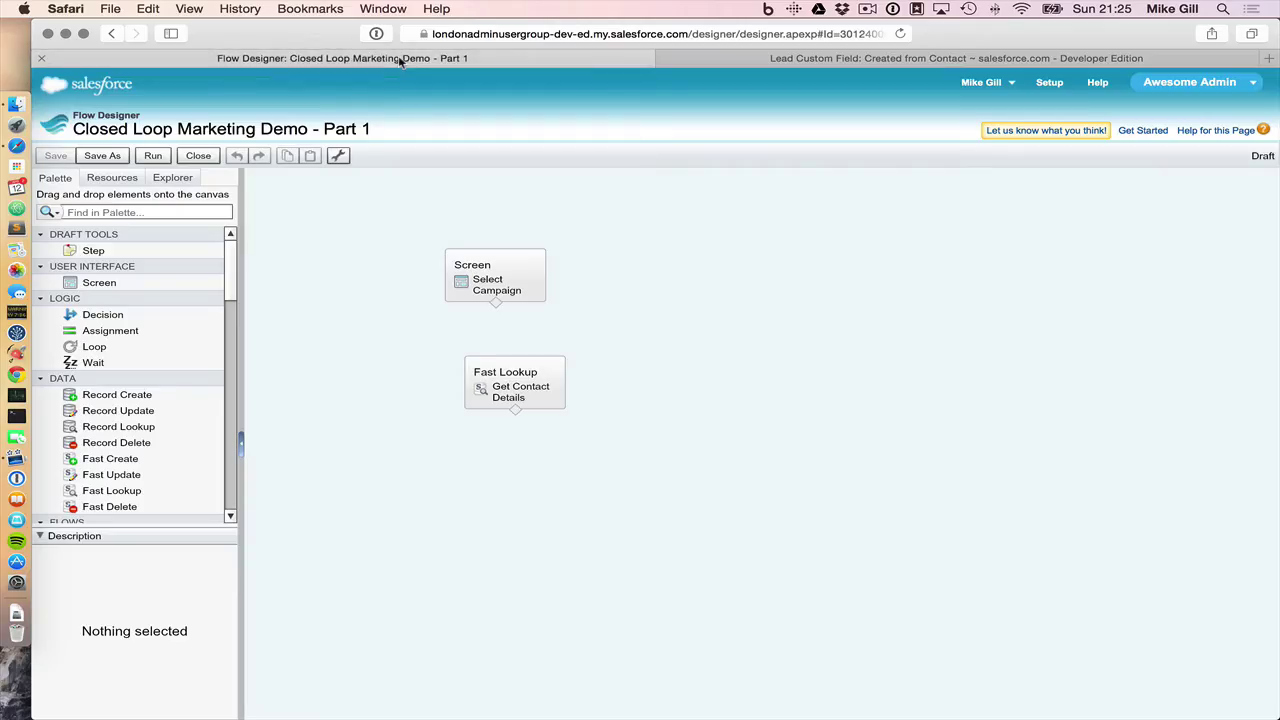
pyautogui.click(115, 497)
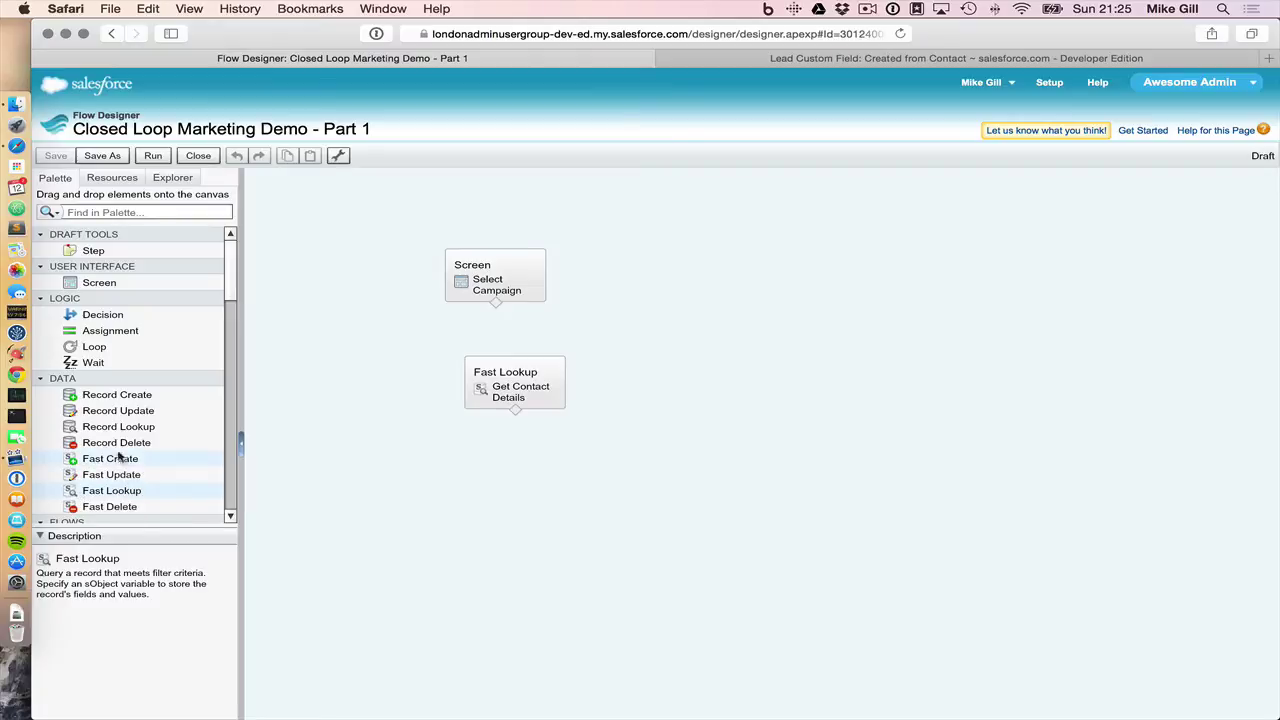
pyautogui.moveTo(106, 432); pyautogui.dragTo(531, 496)
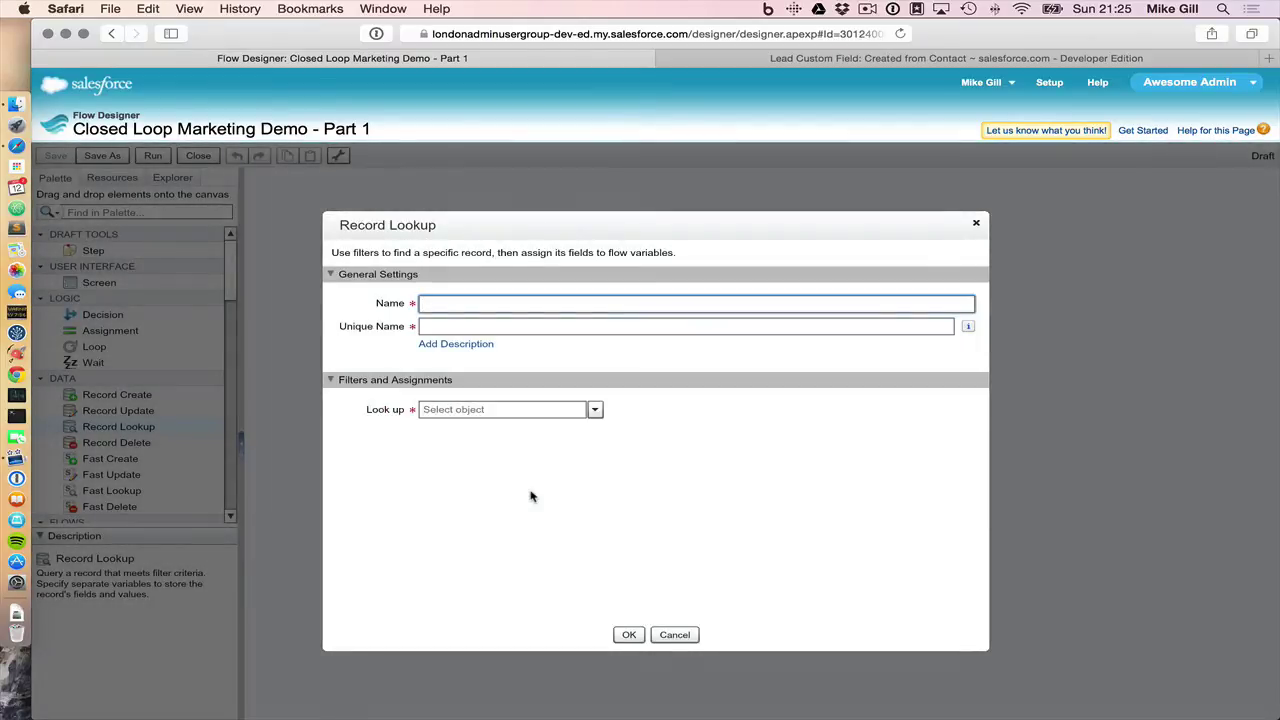
pyautogui.write('Find Lead')
pyautogui.press('Tab')
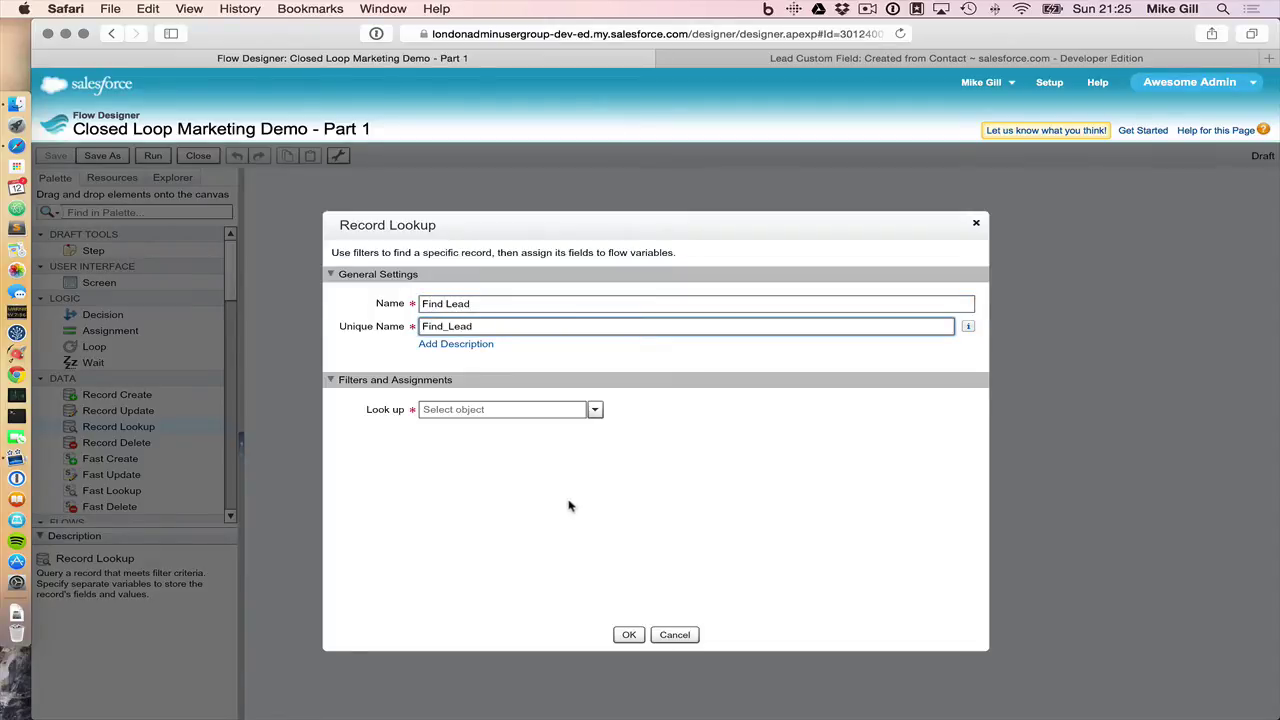
pyautogui.click(466, 410)
pyautogui.write('Lead')
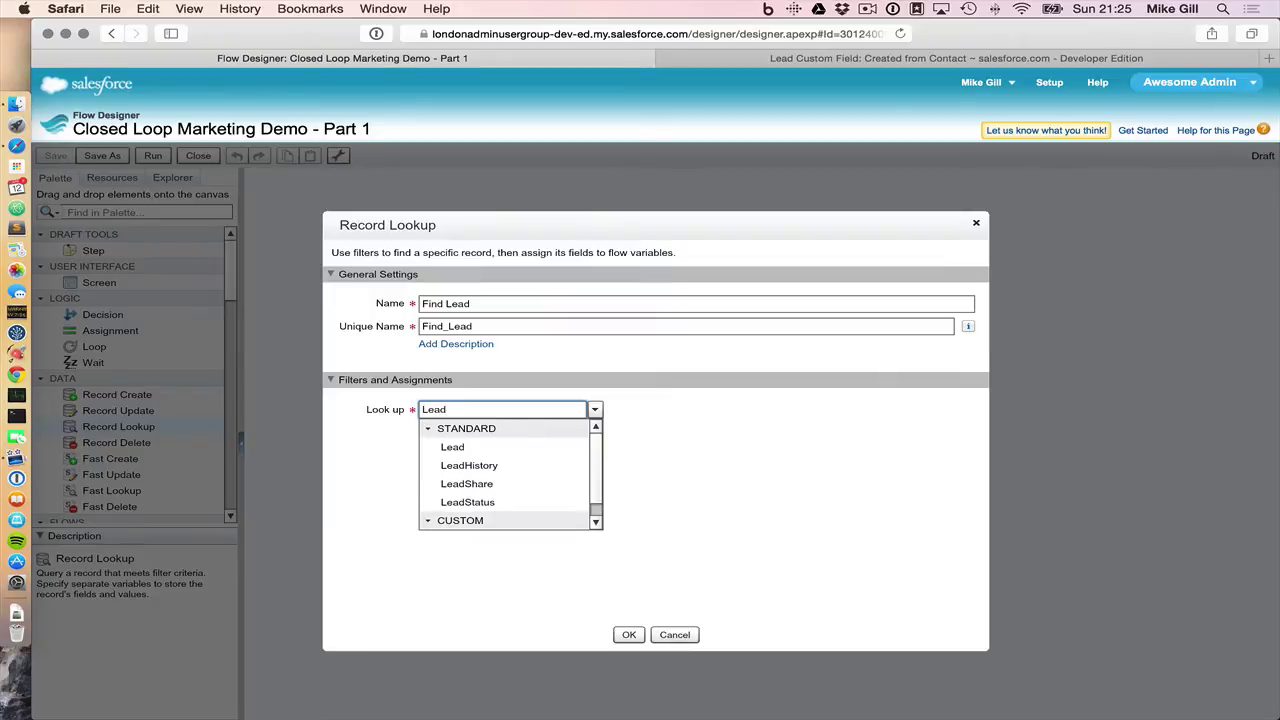
pyautogui.click(457, 449)
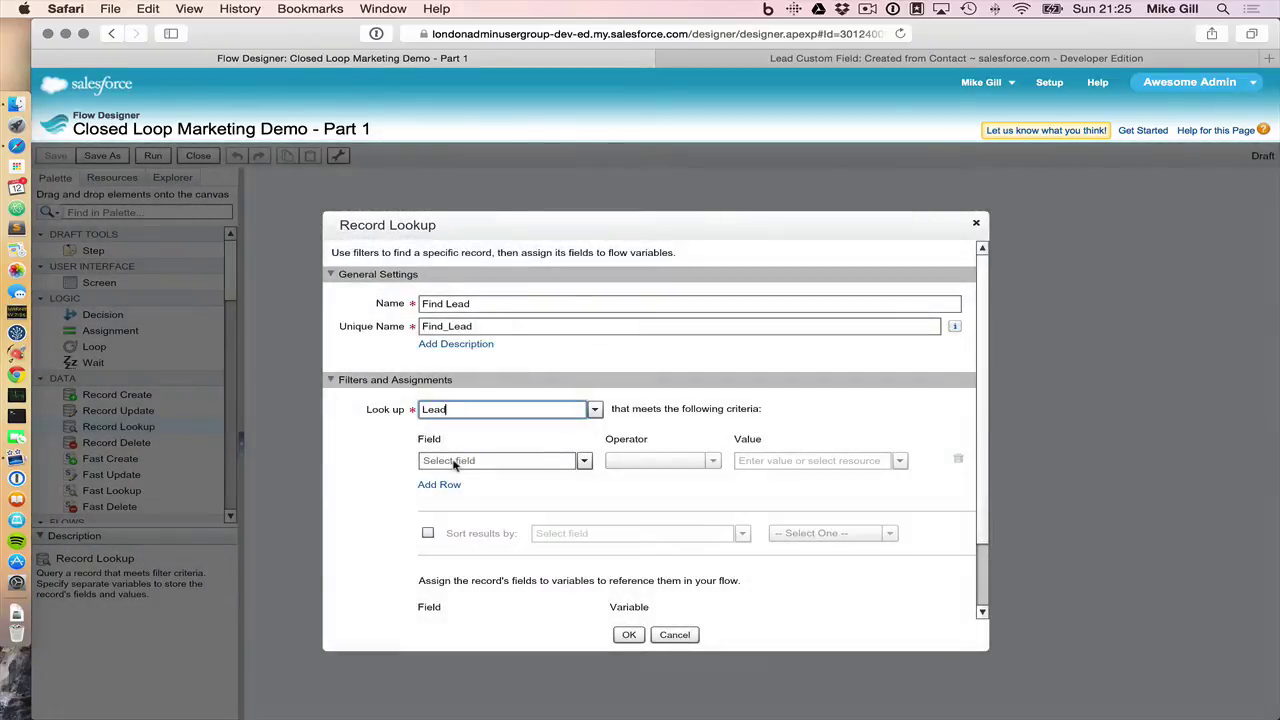
# Filter the lead lookup to records whose CLM_Created_from_Contact__c equals {!varContactId}.
pyautogui.click(453, 462)
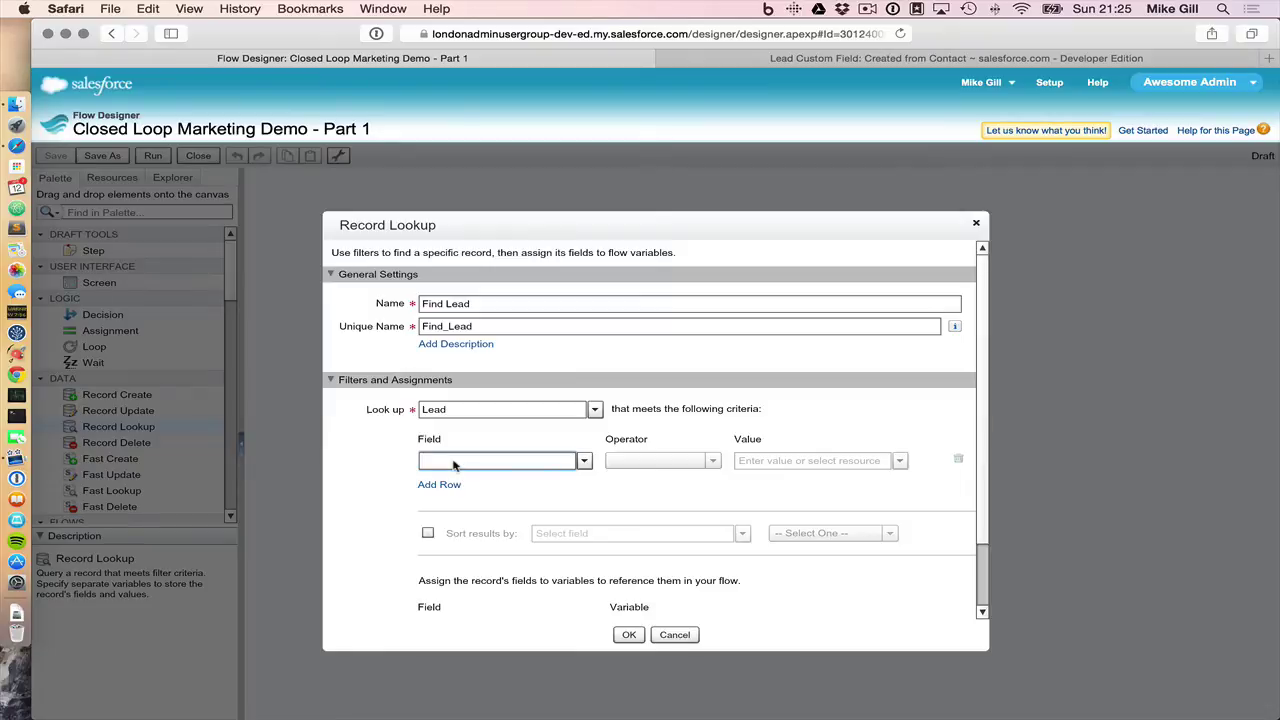
pyautogui.write('Creat')
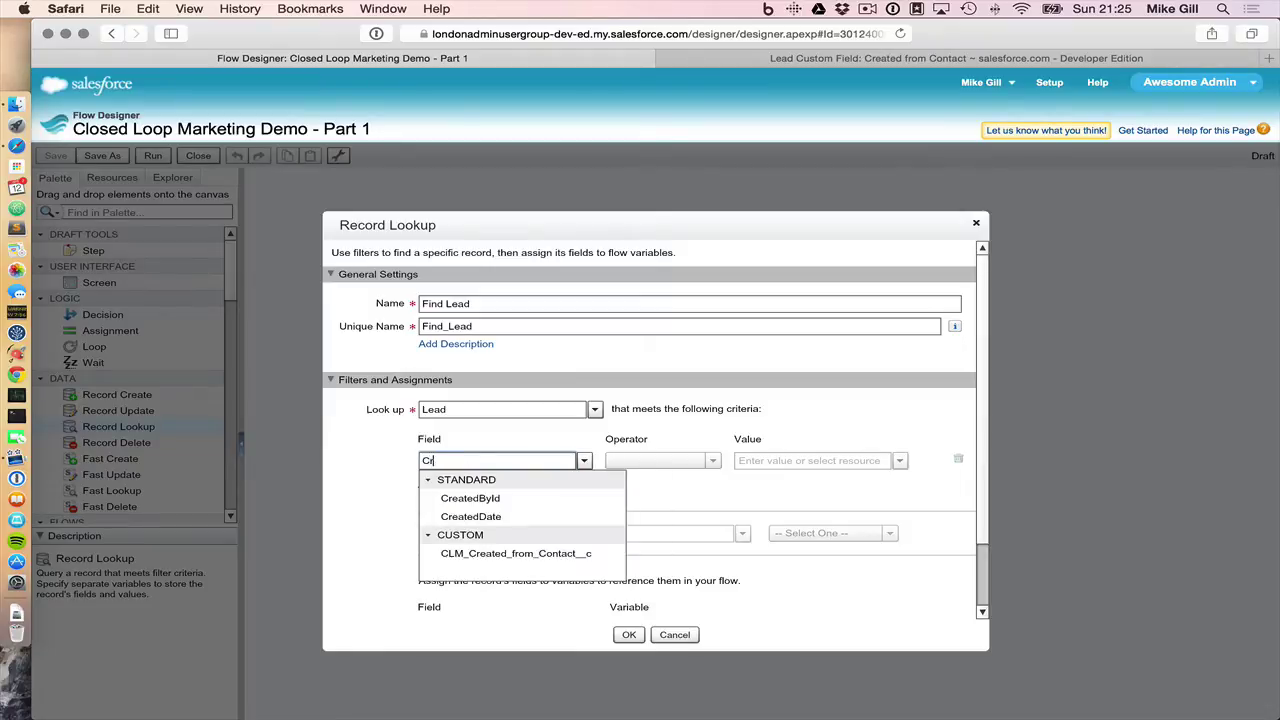
pyautogui.click(480, 553)
pyautogui.click(790, 461)
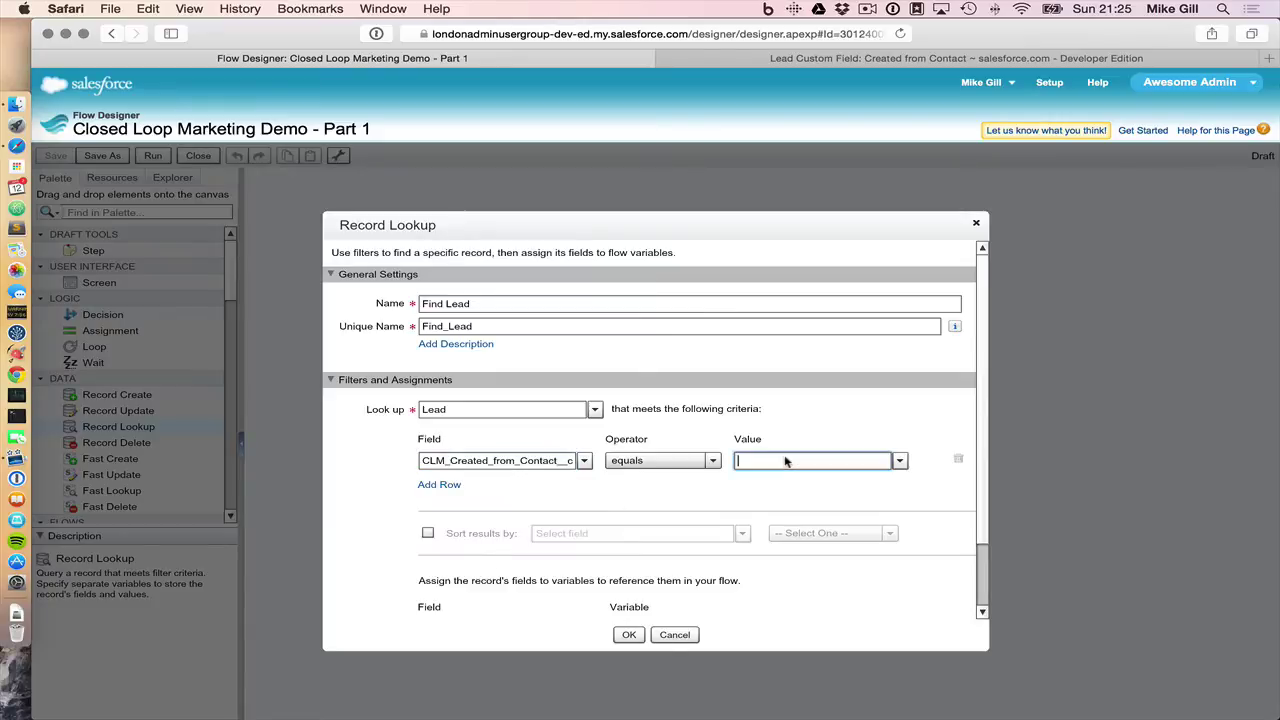
pyautogui.write('var')
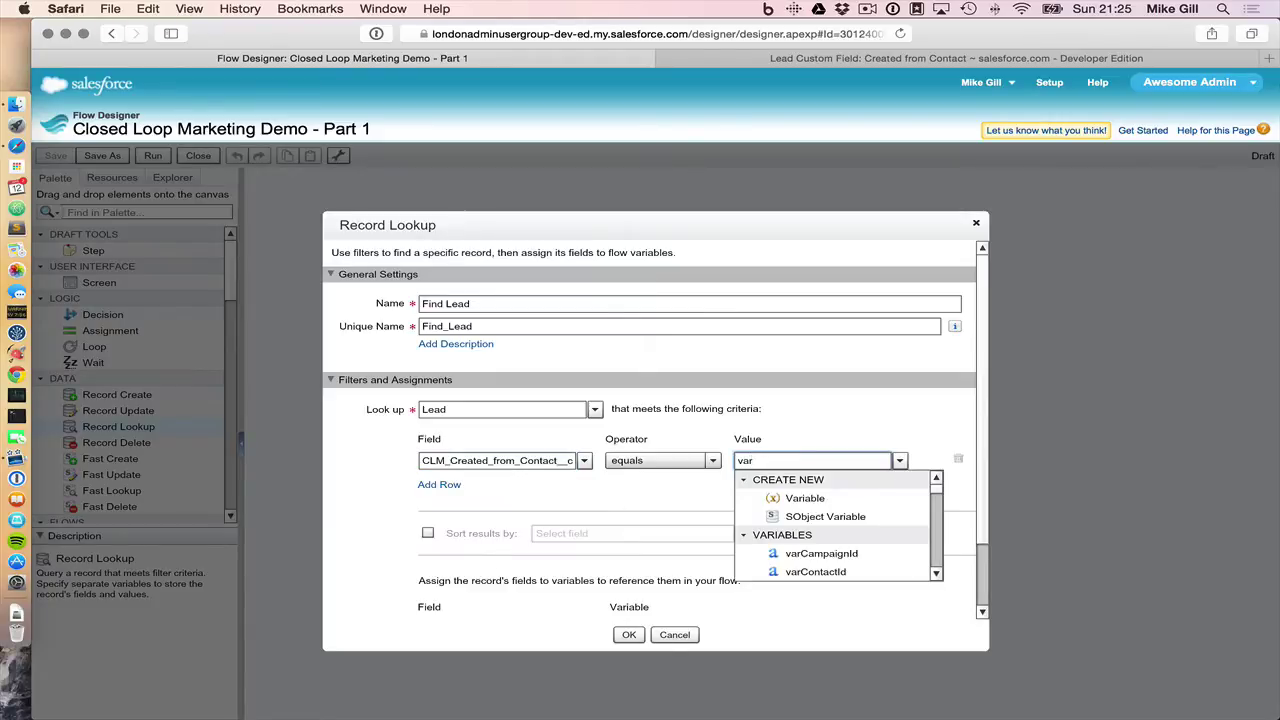
pyautogui.click(818, 572)
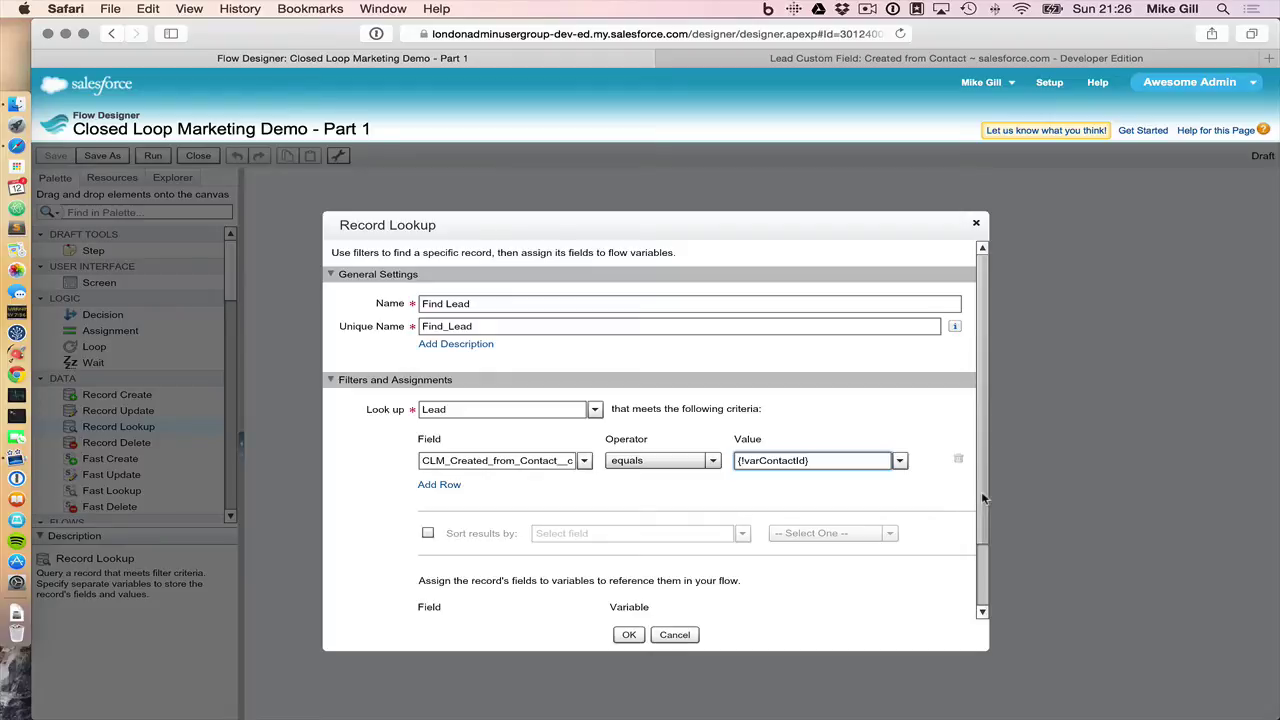
# Choose the lead's Id as the field the Find Lead lookup assigns to a variable.
pyautogui.scroll(-2, 981, 497)
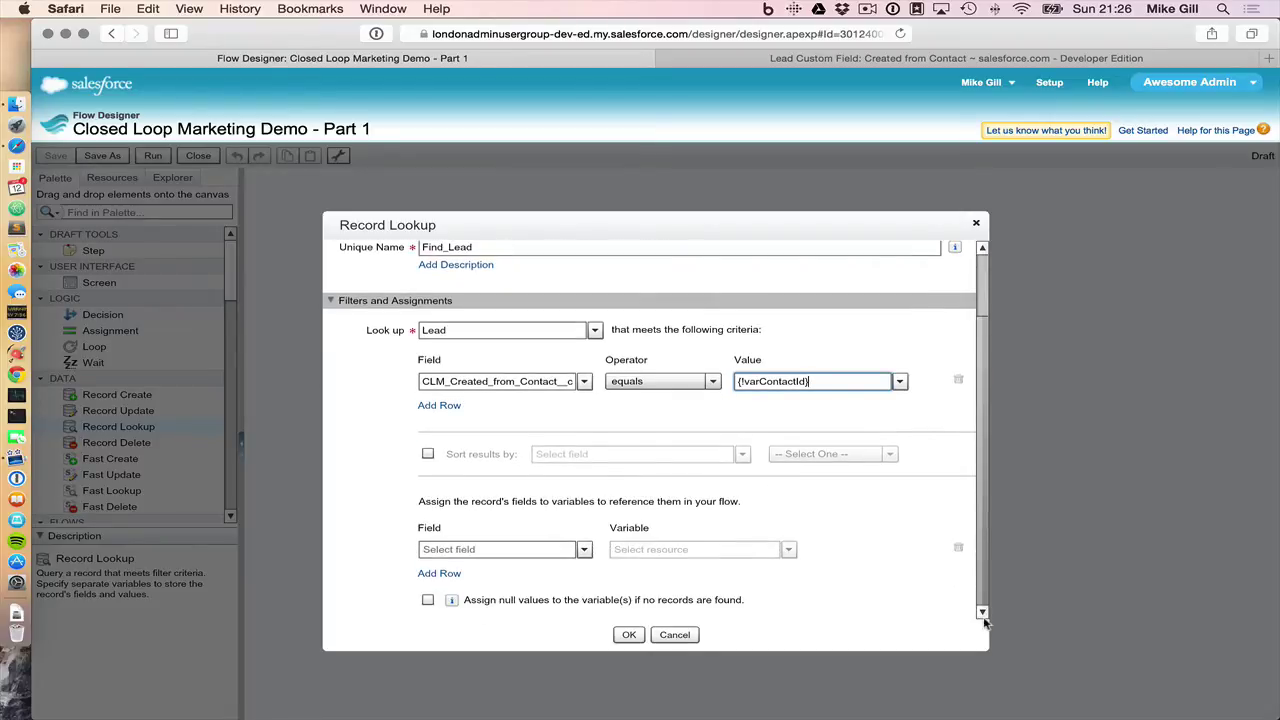
pyautogui.click(474, 551)
pyautogui.write('Id')
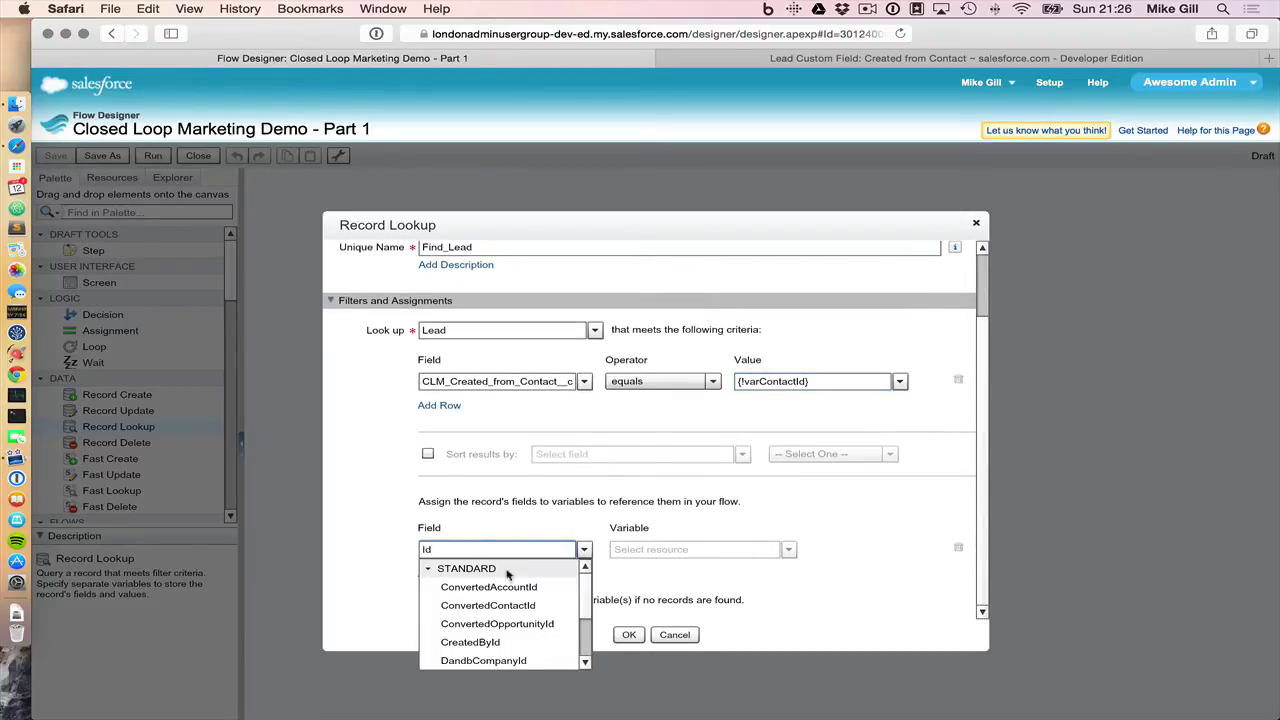
pyautogui.scroll(-2, 590, 597)
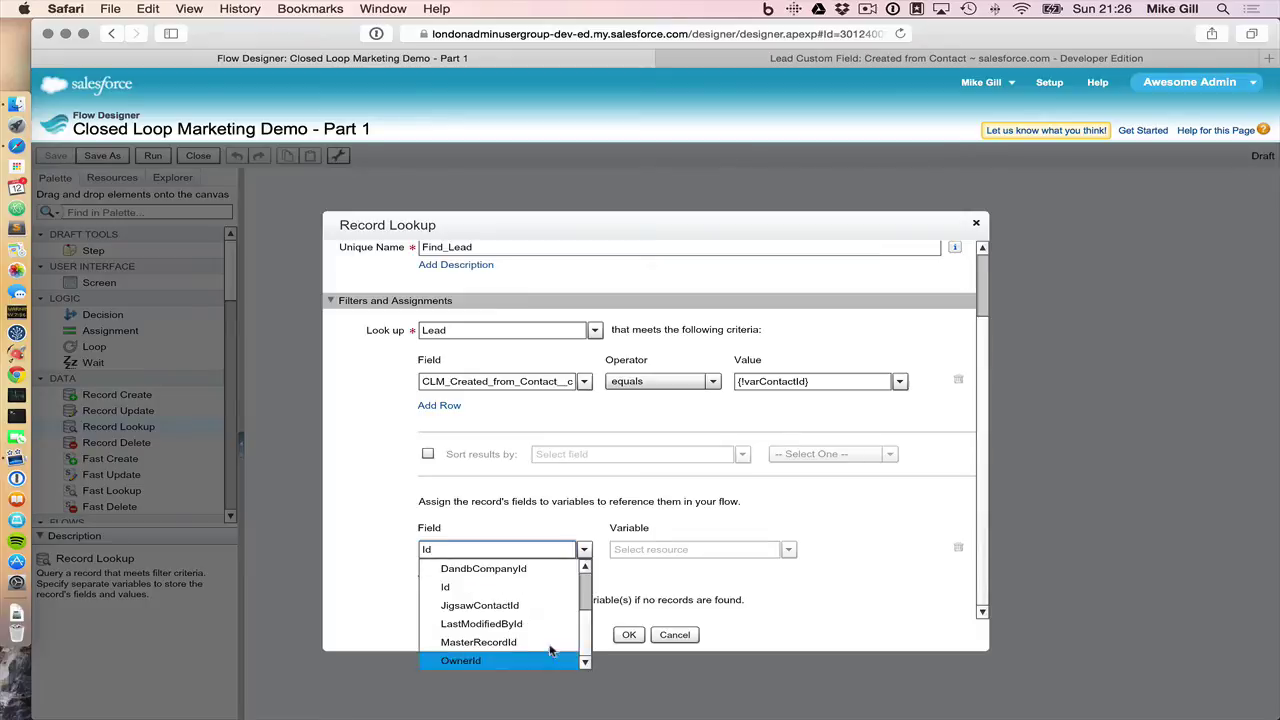
pyautogui.click(462, 596)
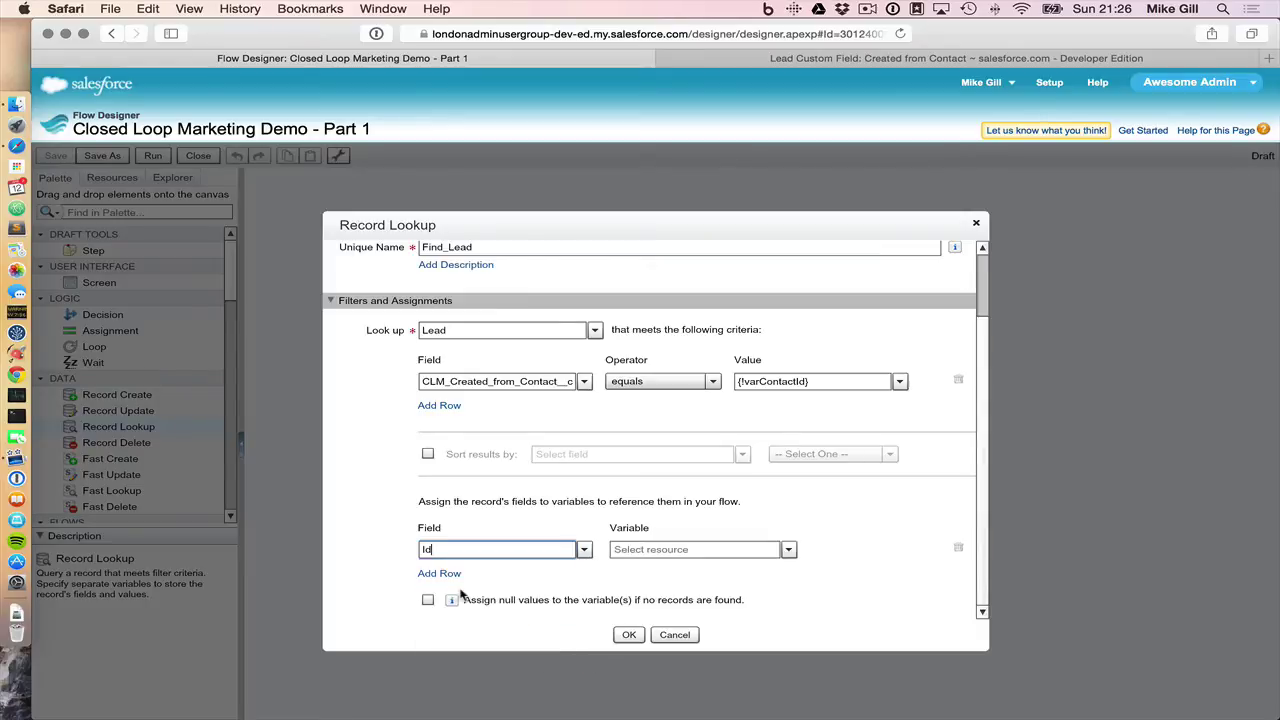
pyautogui.click(633, 551)
pyautogui.write('var')
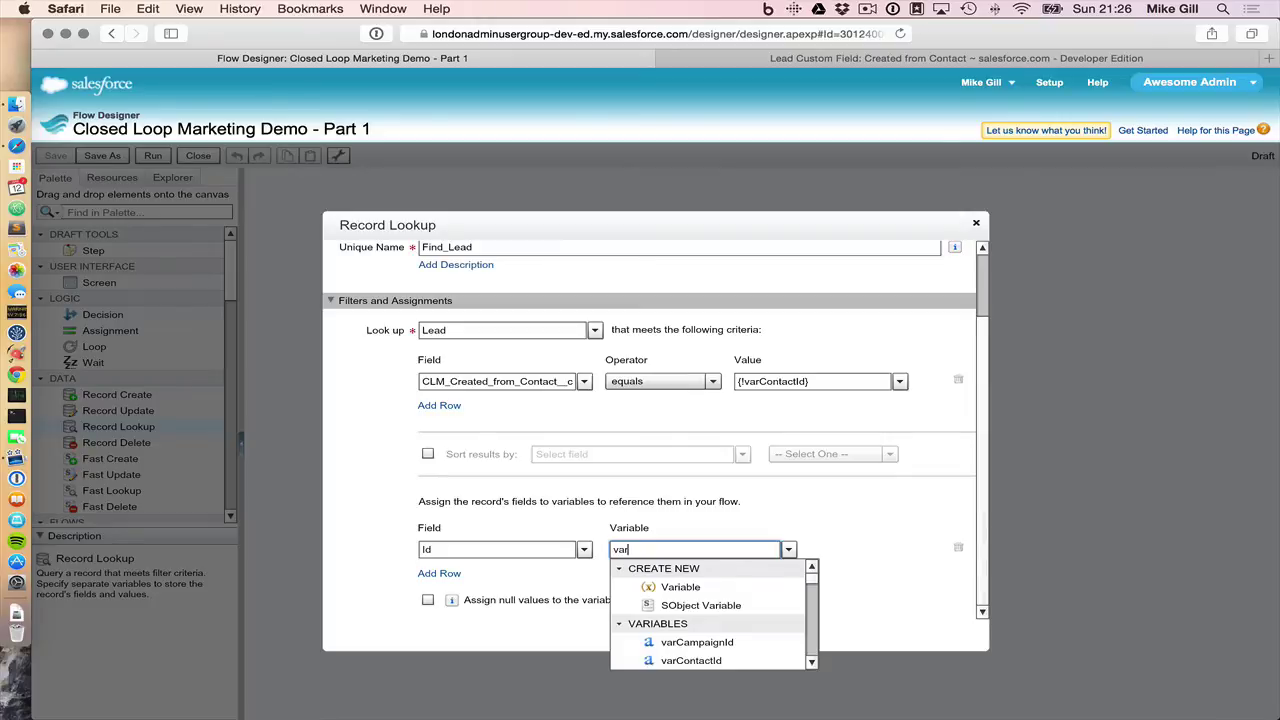
pyautogui.press('BackSpace')
pyautogui.press('BackSpace')
pyautogui.press('BackSpace')
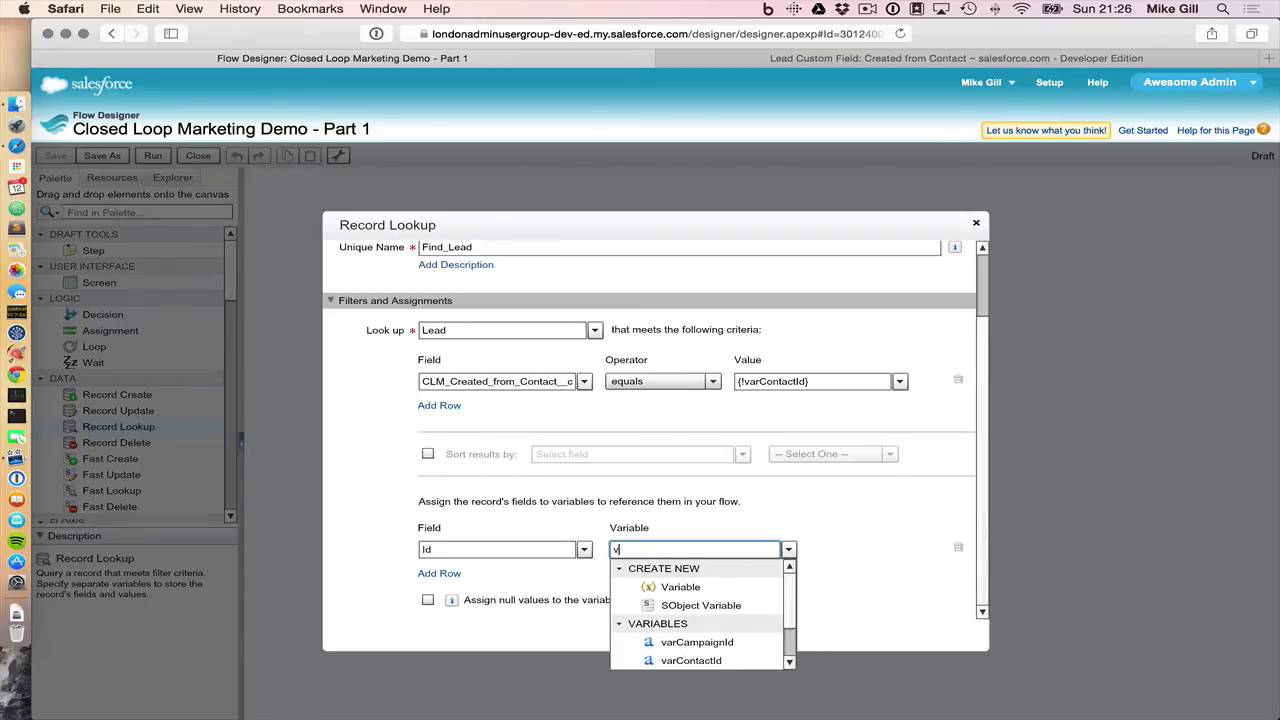
# Store the Id in a new variable named varLeadId, assign null values when no records are found, and finish the lookup.
pyautogui.click(790, 550)
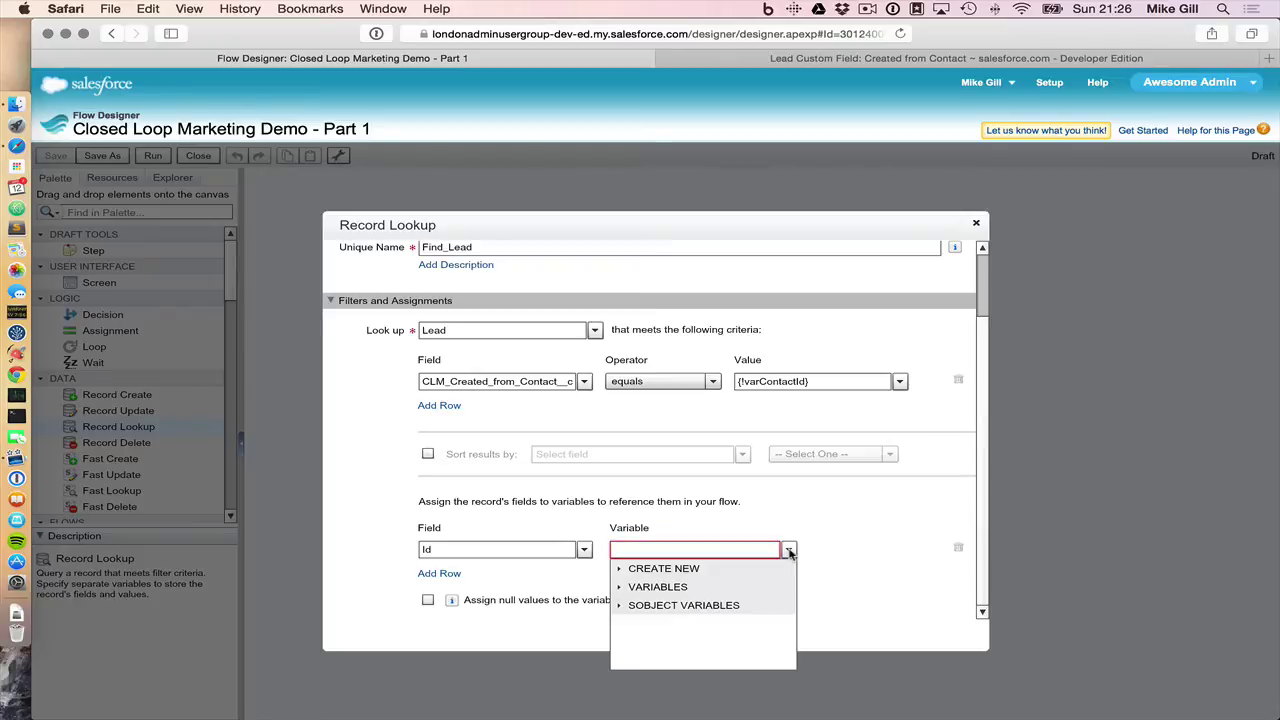
pyautogui.click(619, 569)
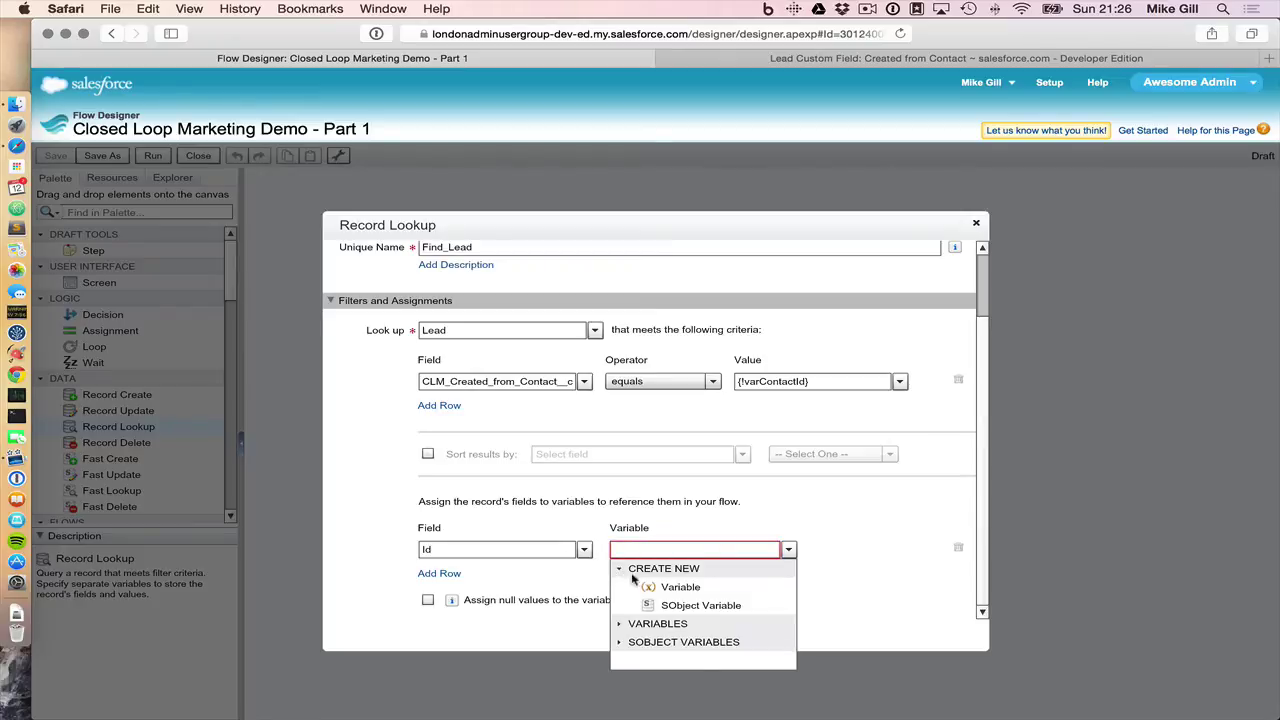
pyautogui.click(672, 588)
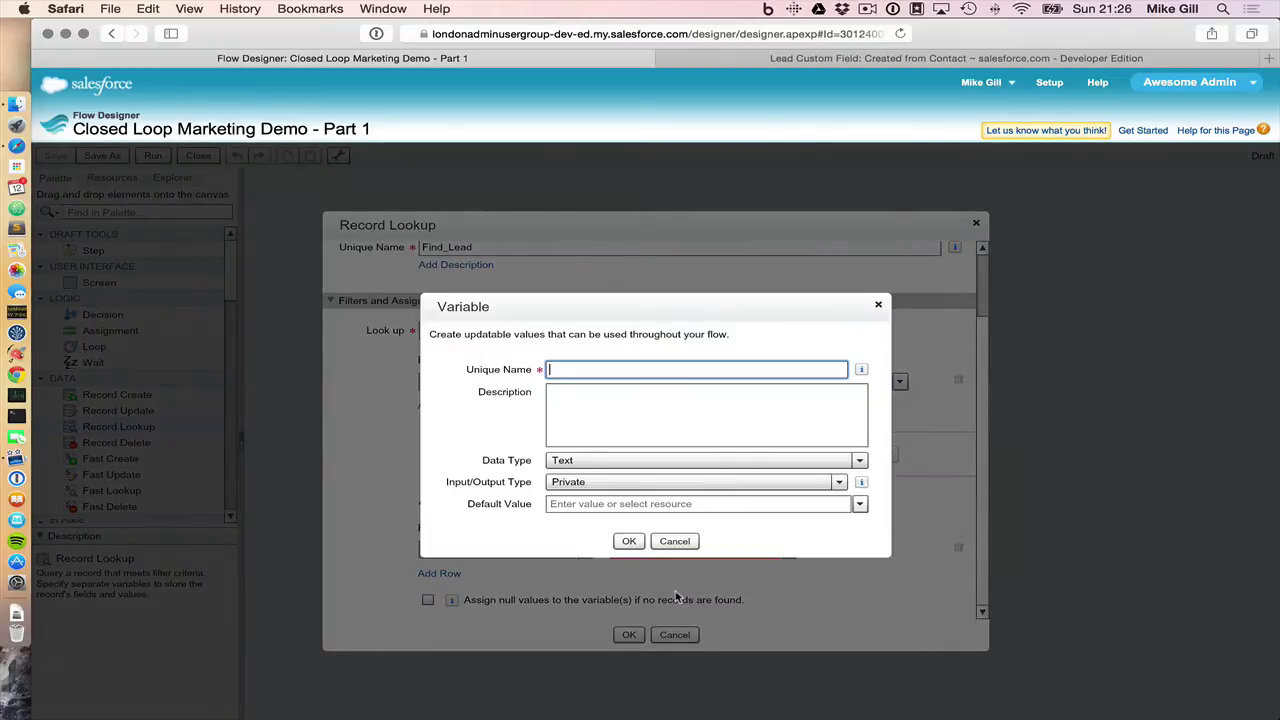
pyautogui.write('varLeadId')
pyautogui.click(628, 541)
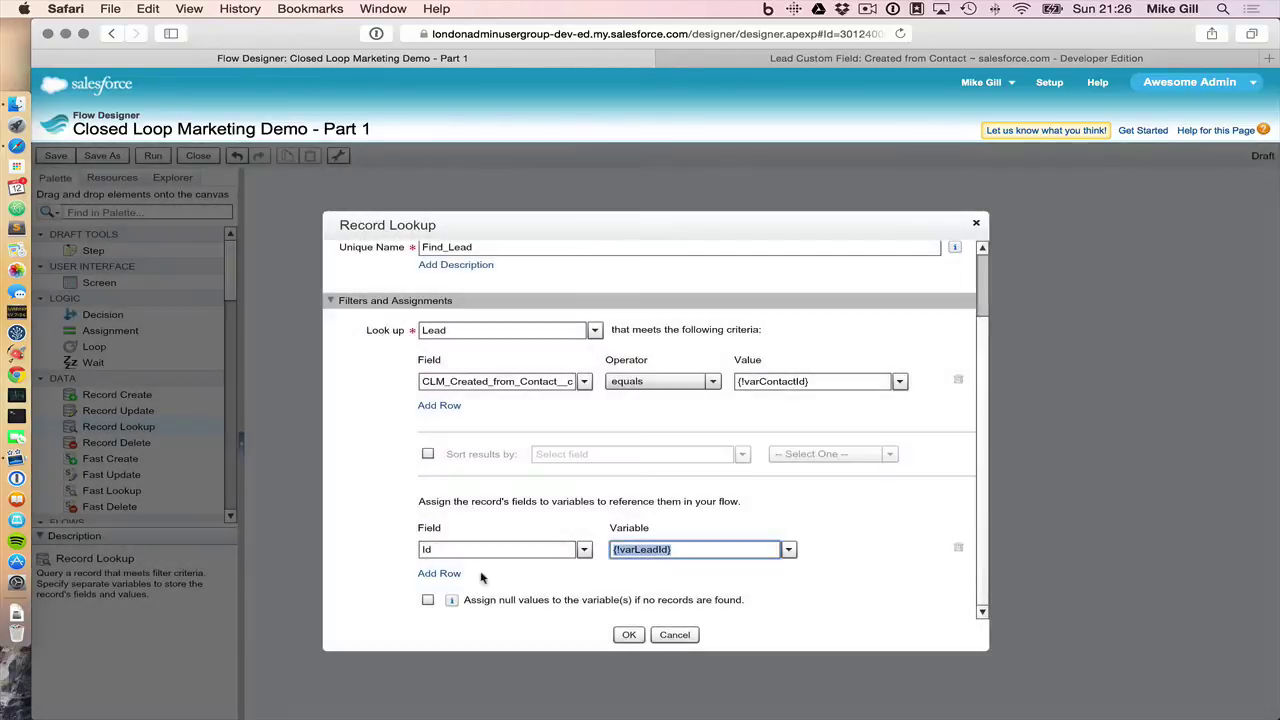
pyautogui.click(428, 601)
pyautogui.click(627, 635)
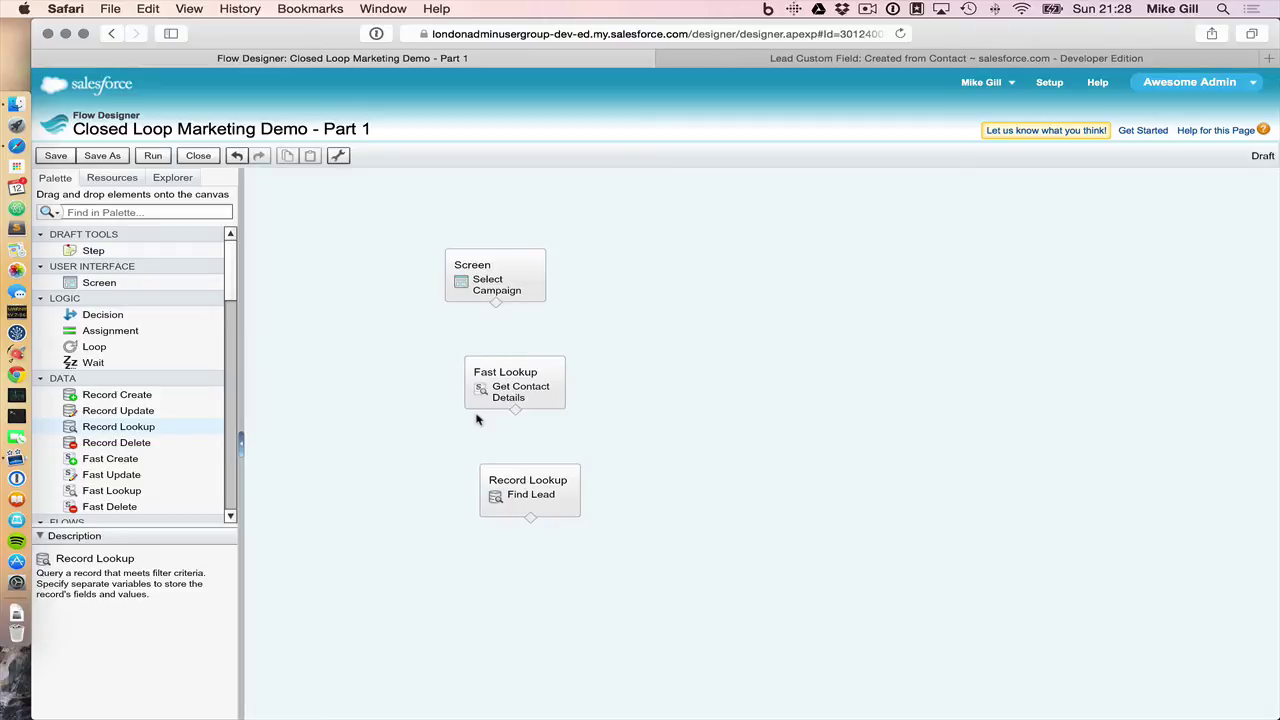
# Add a Decision element named Existing Lead beside the Find Lead element.
pyautogui.click(107, 316)
pyautogui.moveTo(107, 316); pyautogui.dragTo(710, 497)
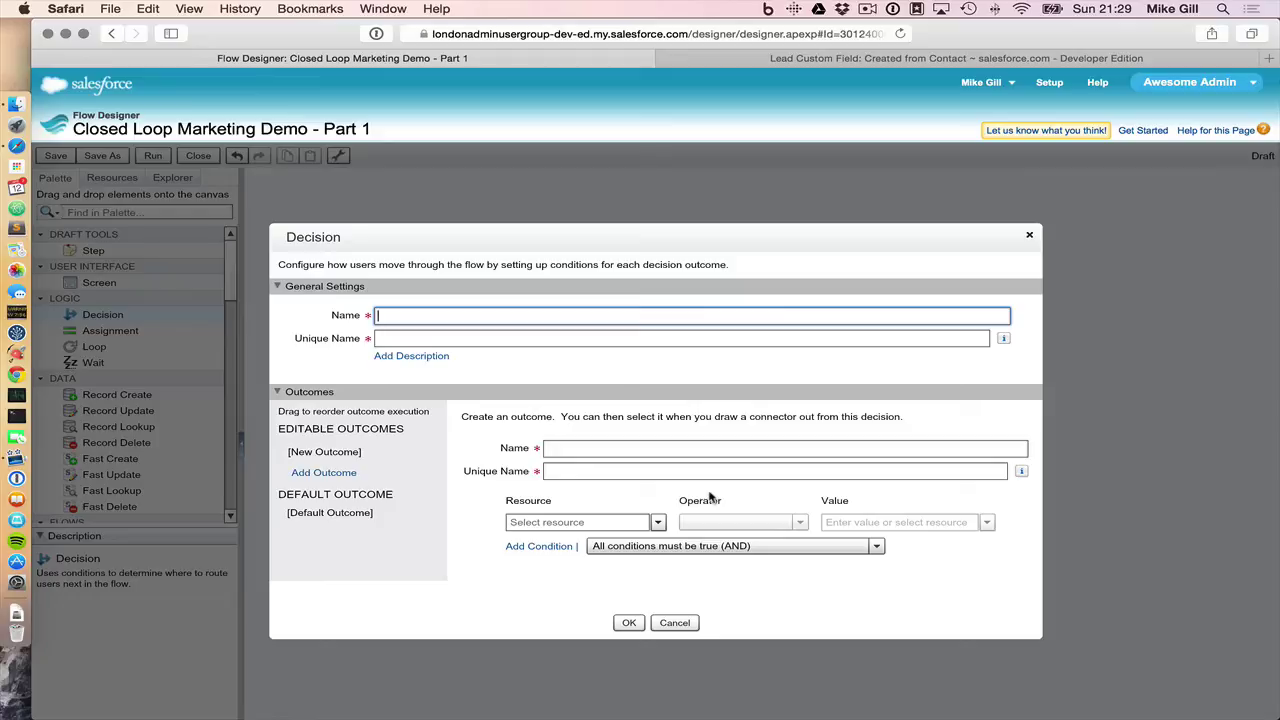
pyautogui.write('Existing Lead')
pyautogui.press('Tab')
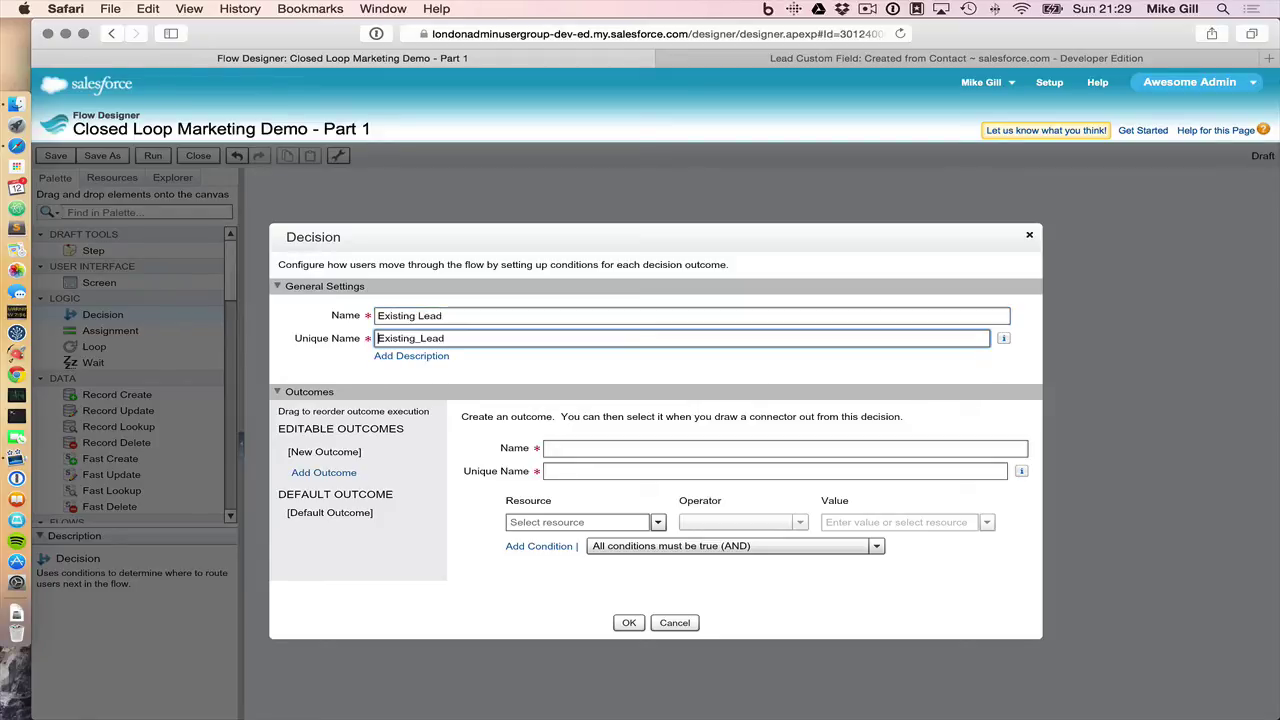
# Define an outcome named No with the condition {!varLeadId} is null equal to {!$GlobalConstant.True}.
pyautogui.click(563, 449)
pyautogui.write('No')
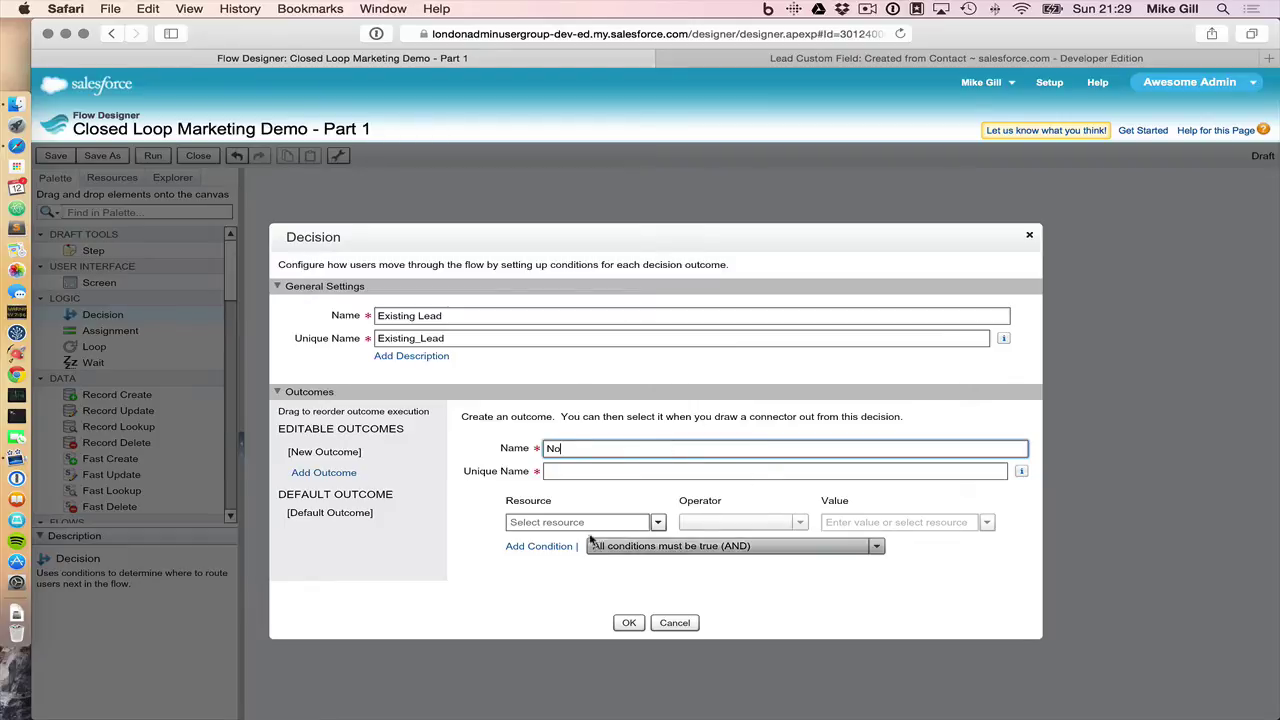
pyautogui.click(549, 522)
pyautogui.write('varLead')
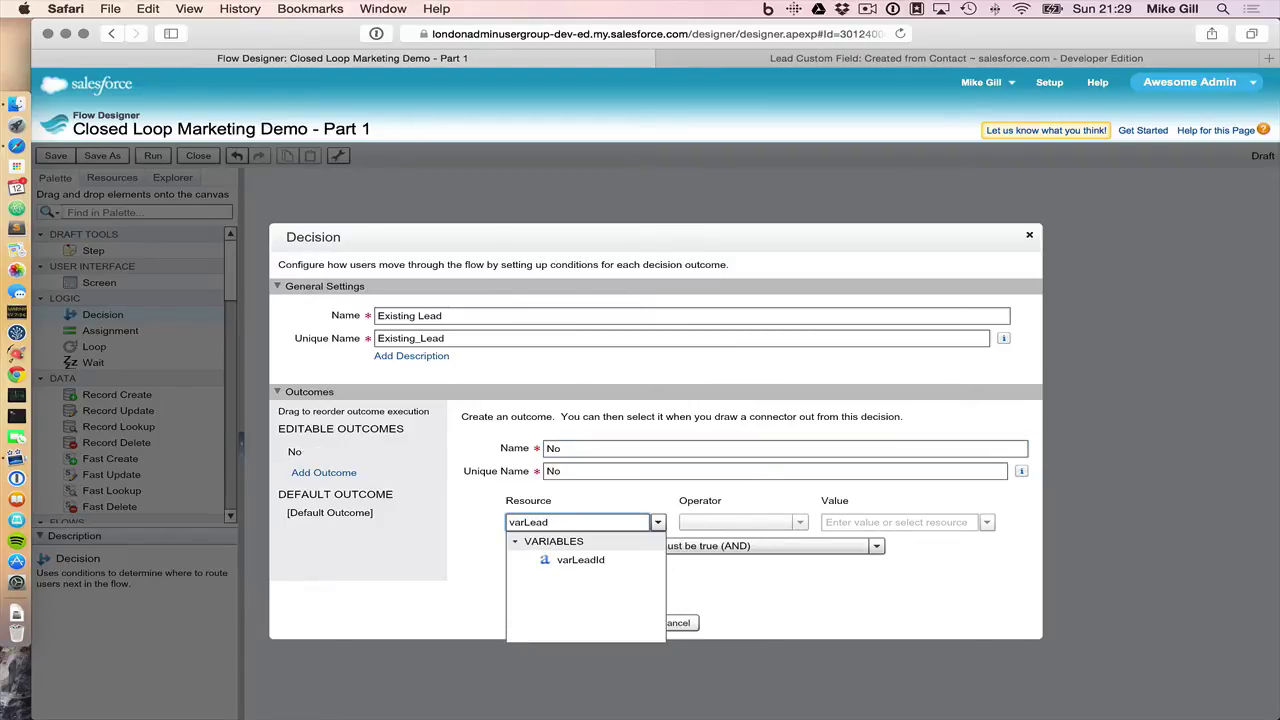
pyautogui.click(581, 564)
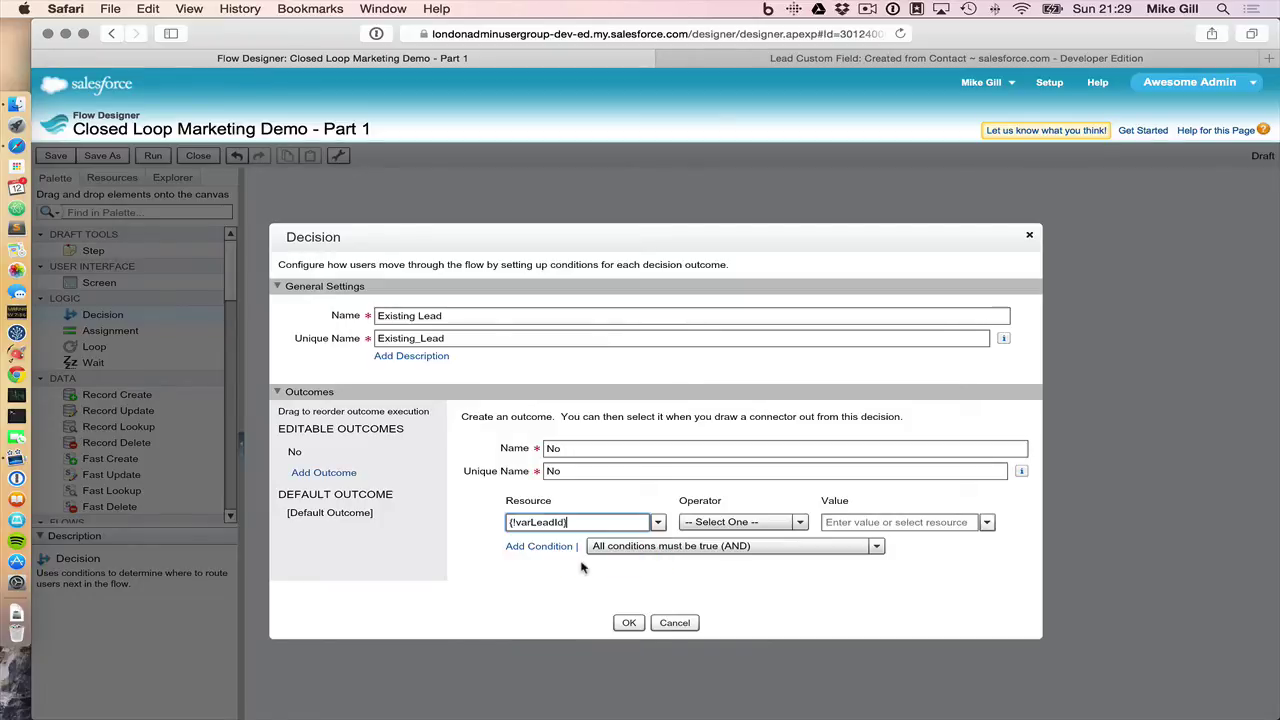
pyautogui.click(727, 522)
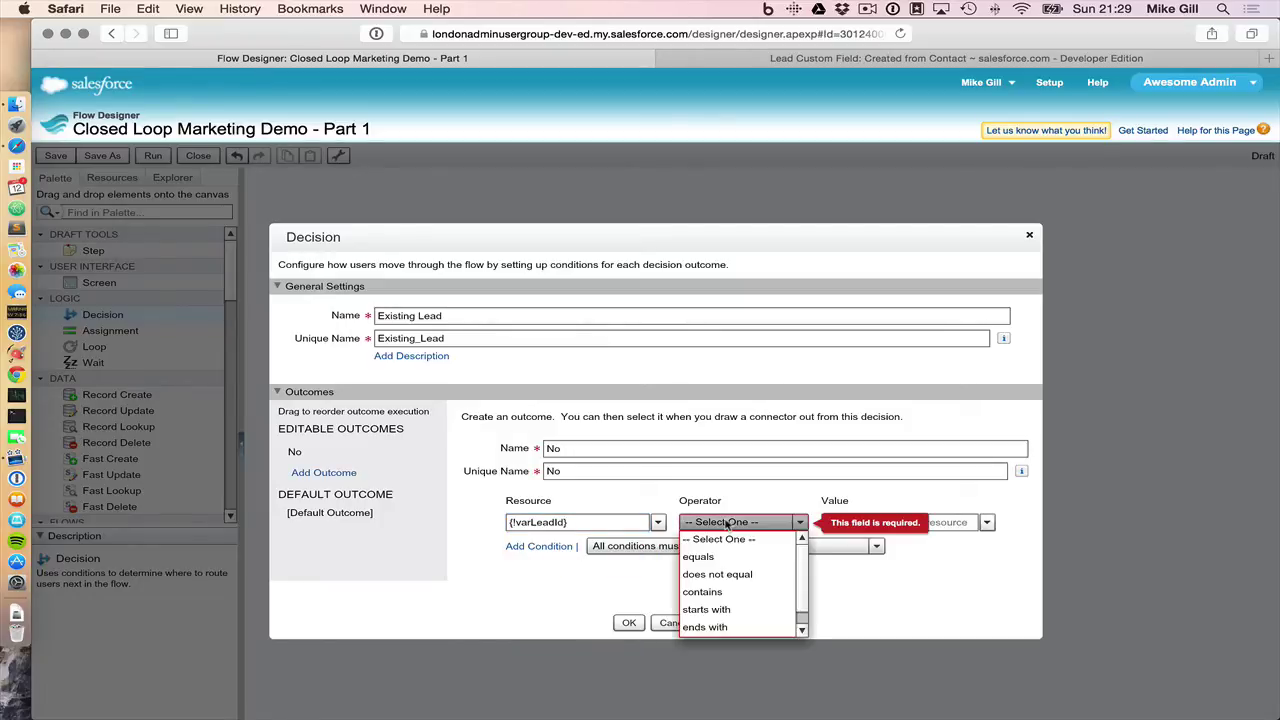
pyautogui.click(801, 627)
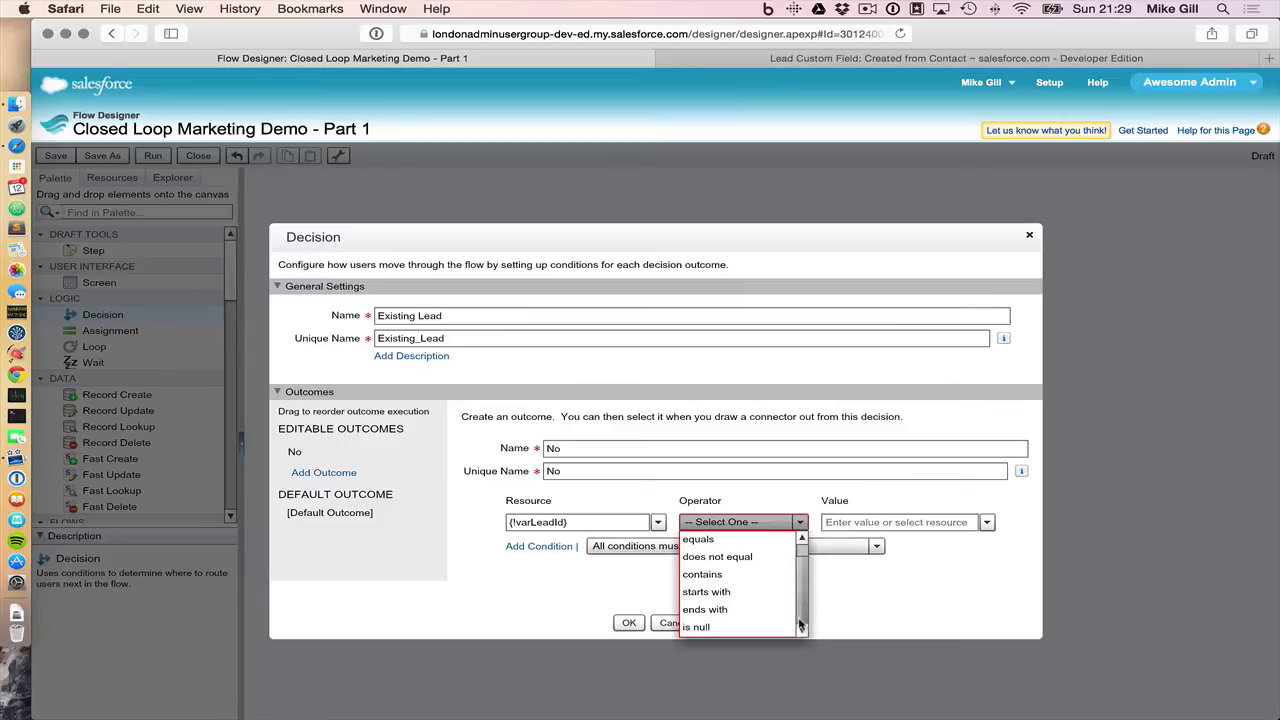
pyautogui.click(715, 627)
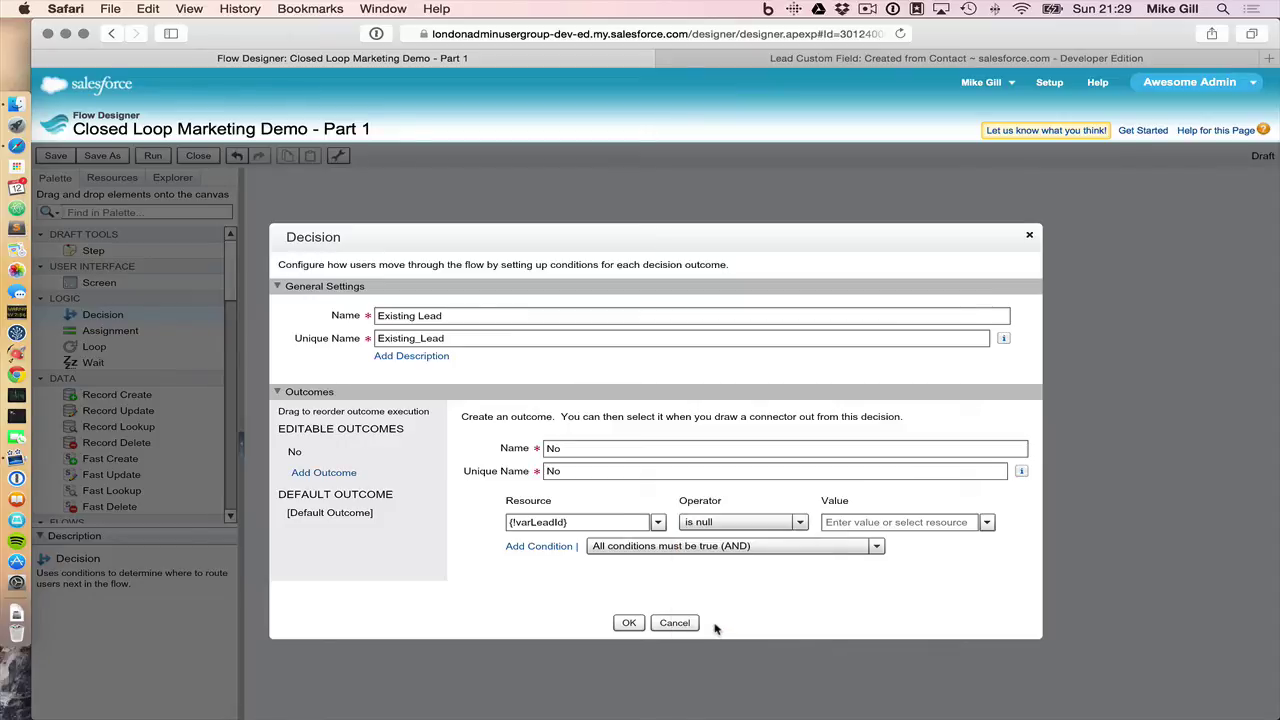
pyautogui.click(842, 528)
pyautogui.write('Glob')
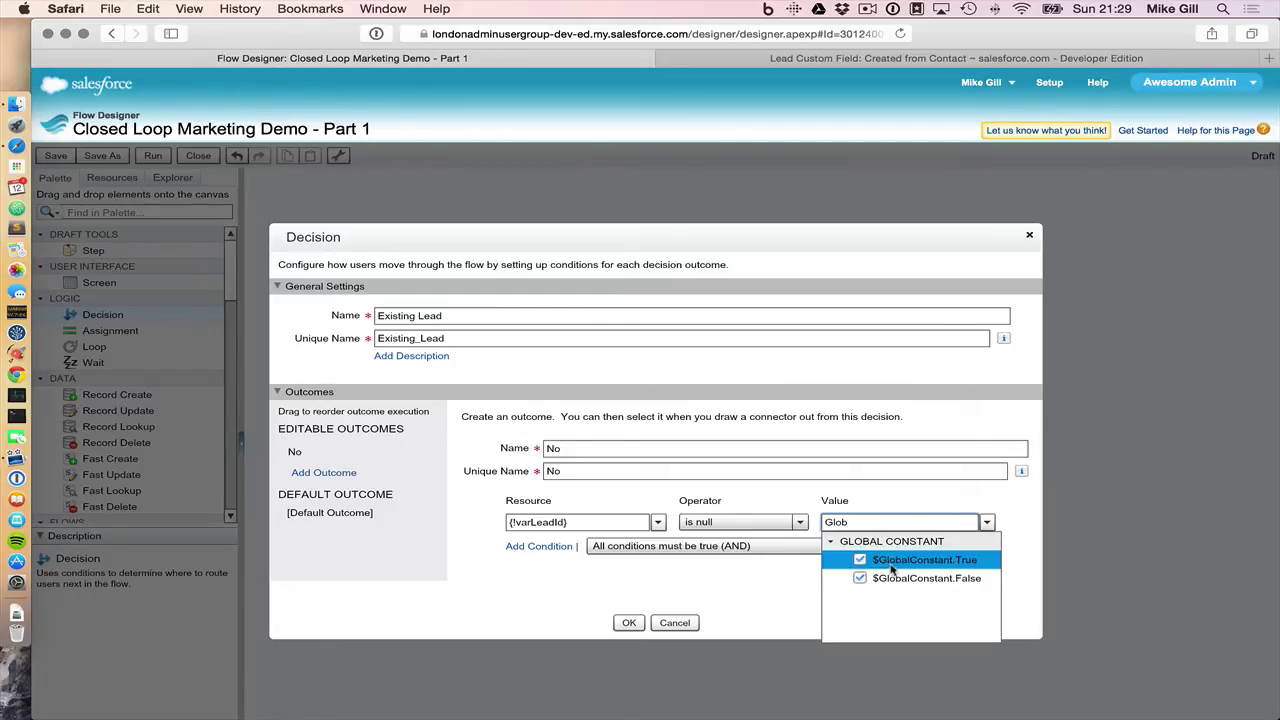
pyautogui.click(911, 562)
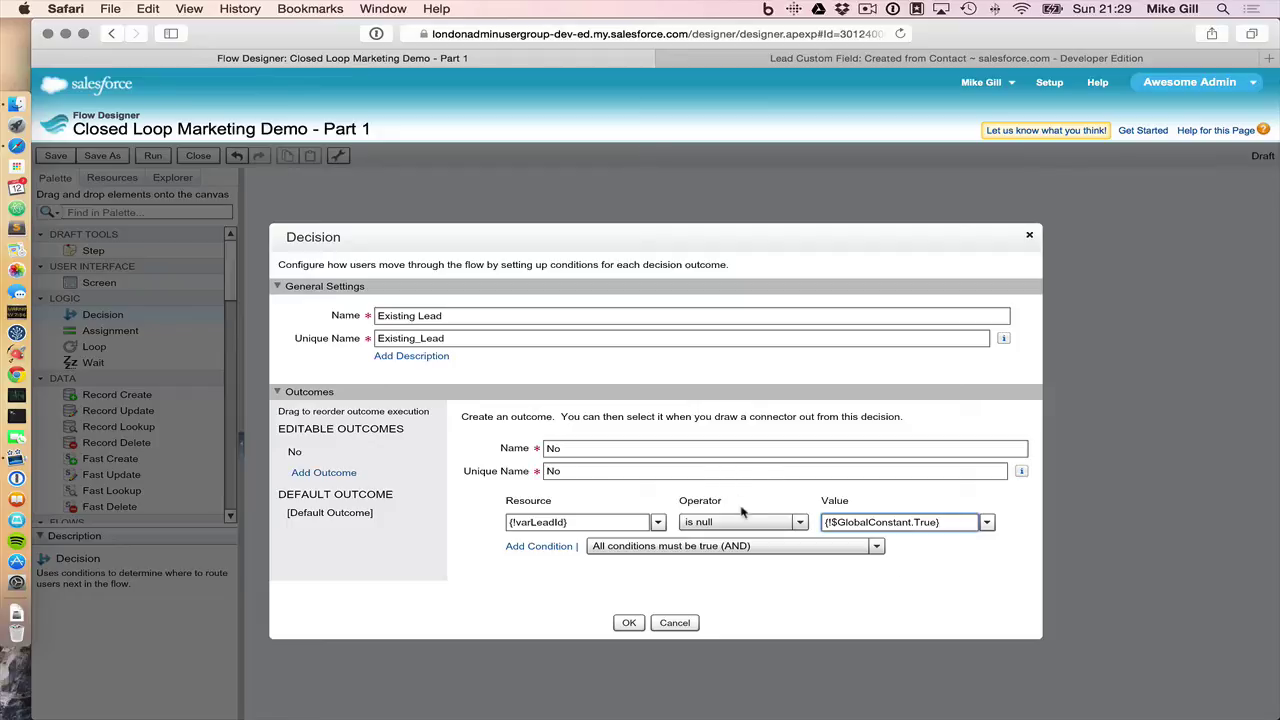
# Name the decision's default outcome Yes and finish the decision.
pyautogui.click(343, 515)
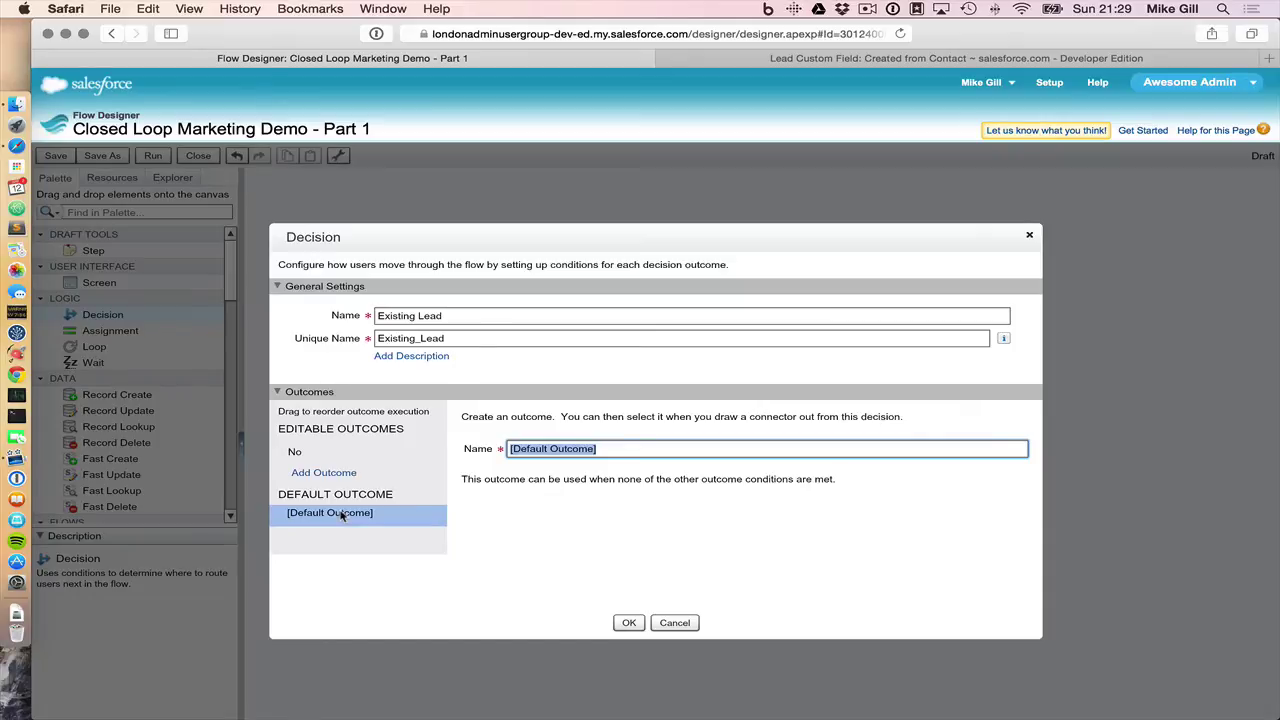
pyautogui.write('Yes')
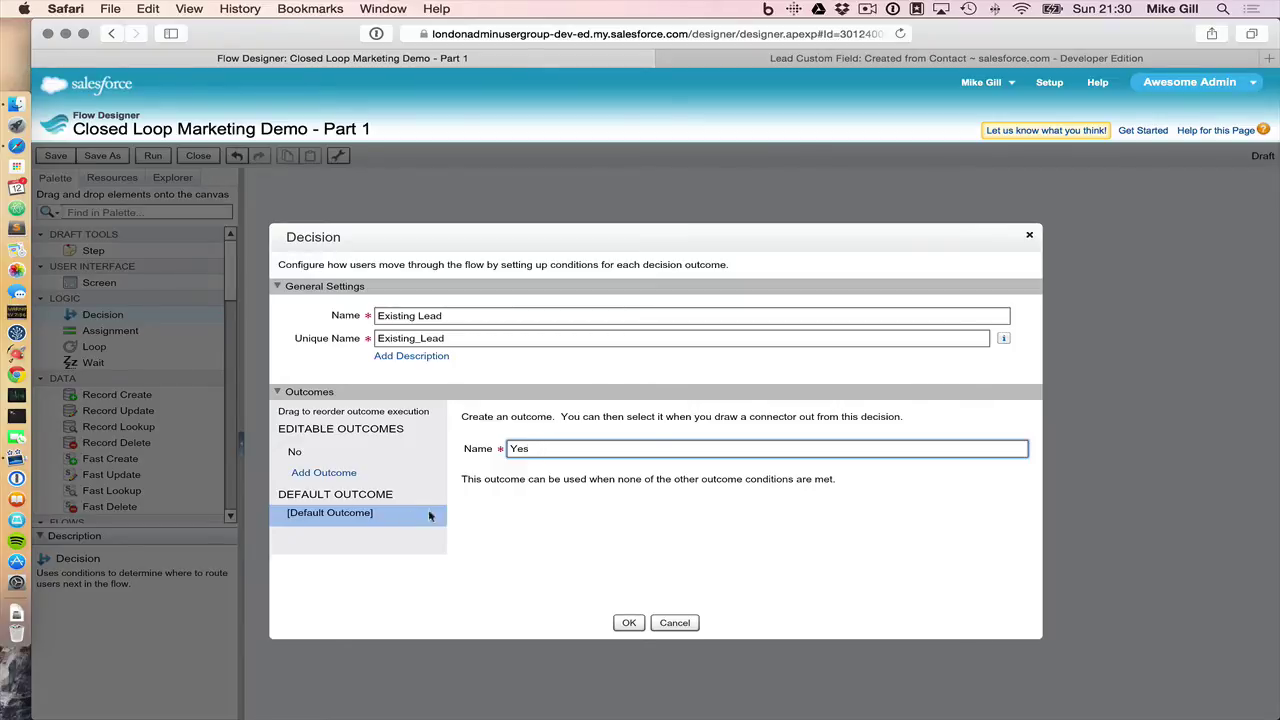
pyautogui.click(628, 623)
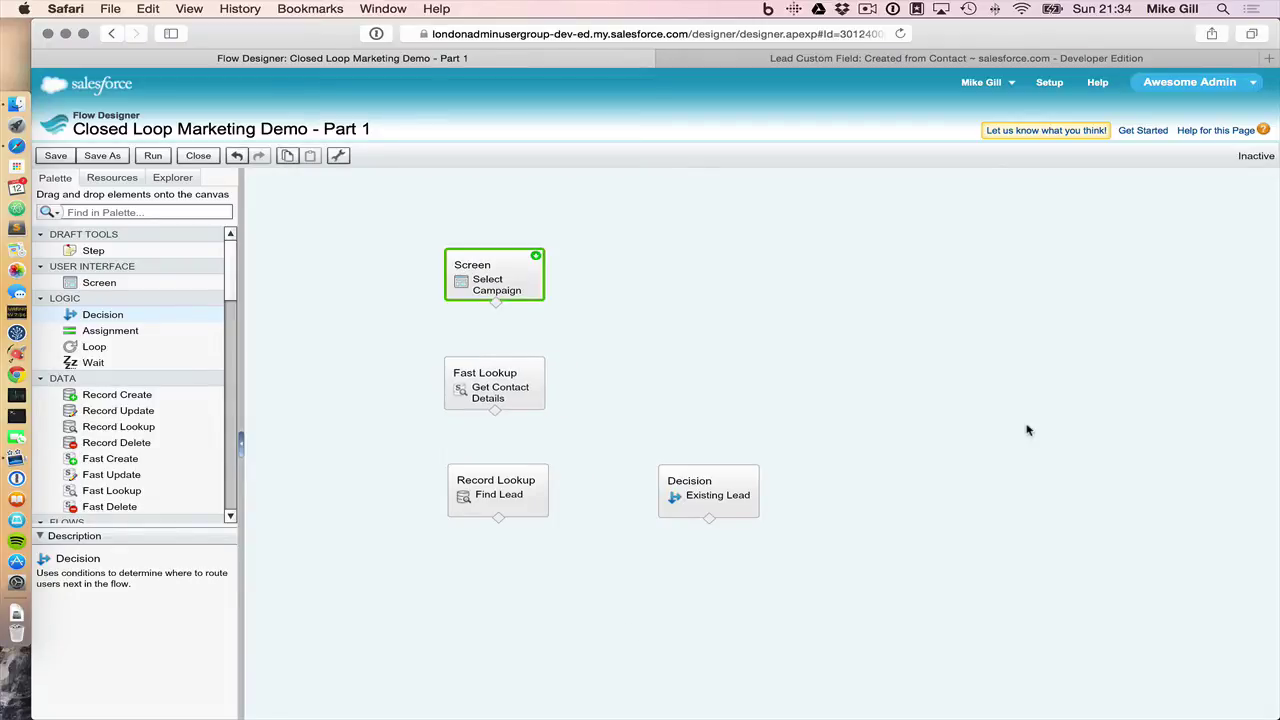
# Connect Select Campaign, Get Contact Details, Find Lead and Existing Lead in that order, and save the flow.
pyautogui.click(668, 308)
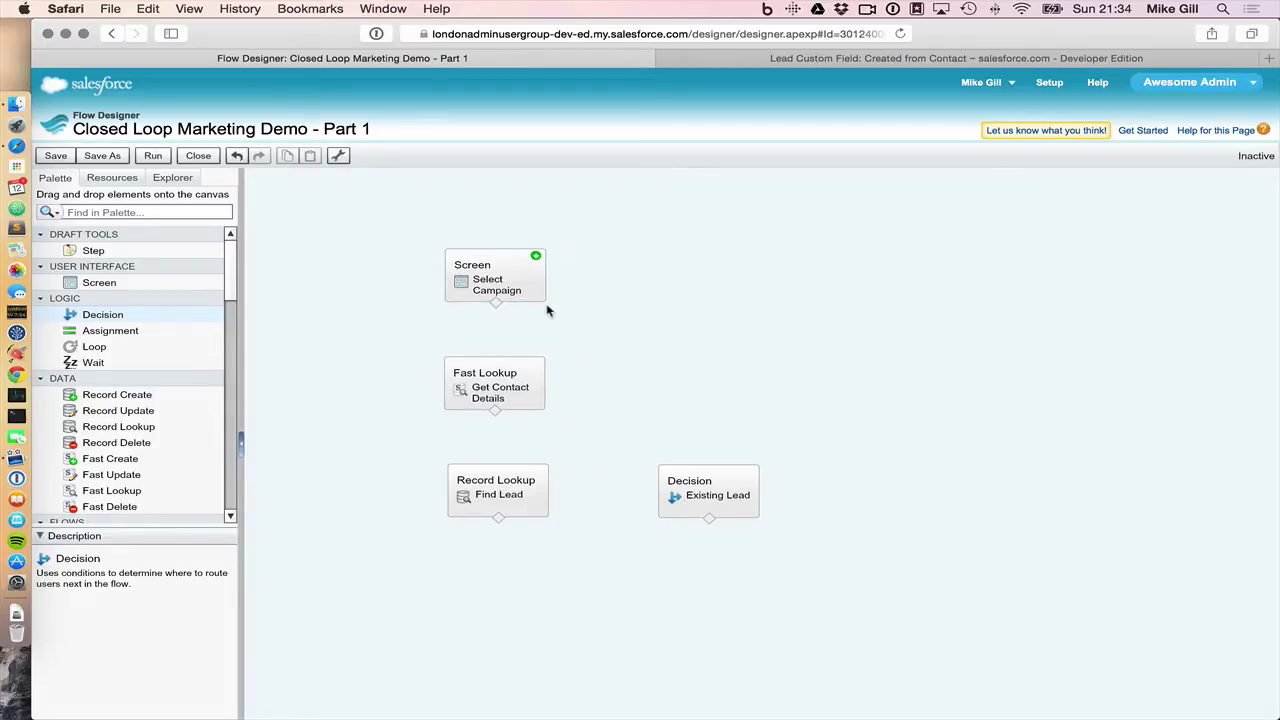
pyautogui.moveTo(494, 307)
pyautogui.moveTo(494, 305); pyautogui.dragTo(496, 367)
pyautogui.moveTo(494, 412); pyautogui.dragTo(497, 485)
pyautogui.moveTo(497, 518); pyautogui.dragTo(687, 511)
pyautogui.click(55, 156)
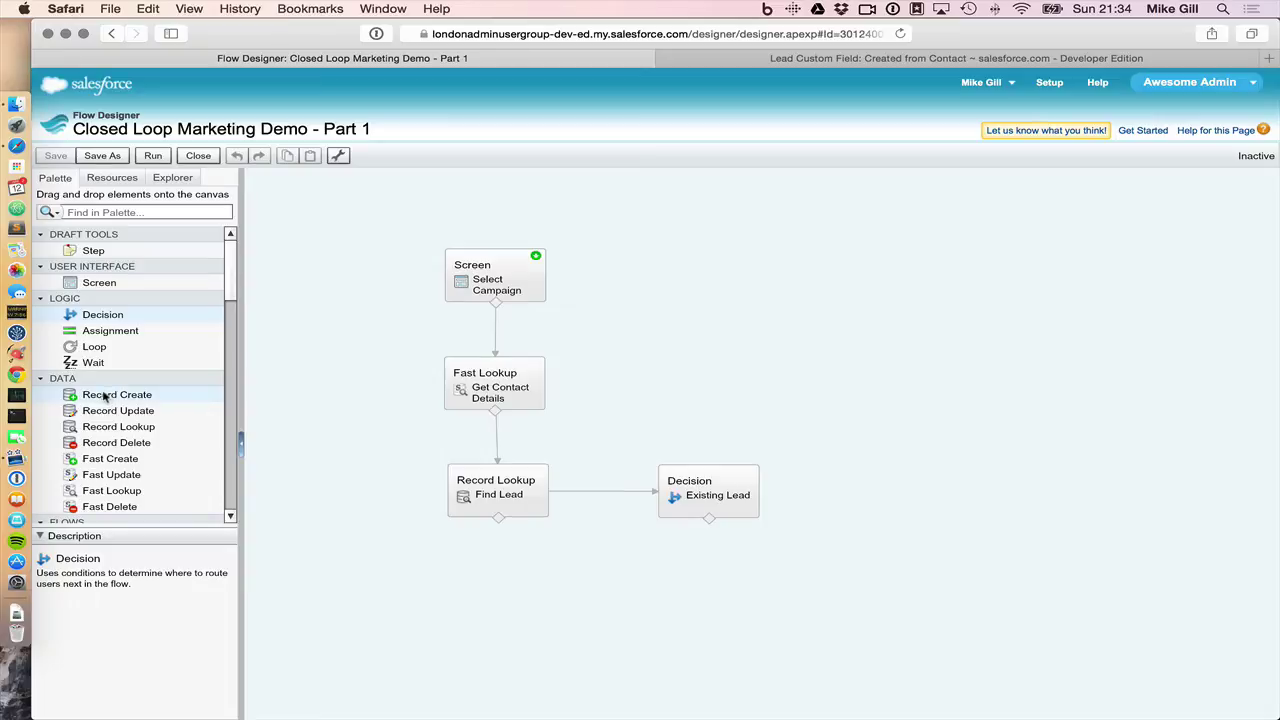
# Add a Record Create element named Create Lead below the Existing Lead decision, creating a Lead record.
pyautogui.moveTo(108, 396); pyautogui.dragTo(710, 608)
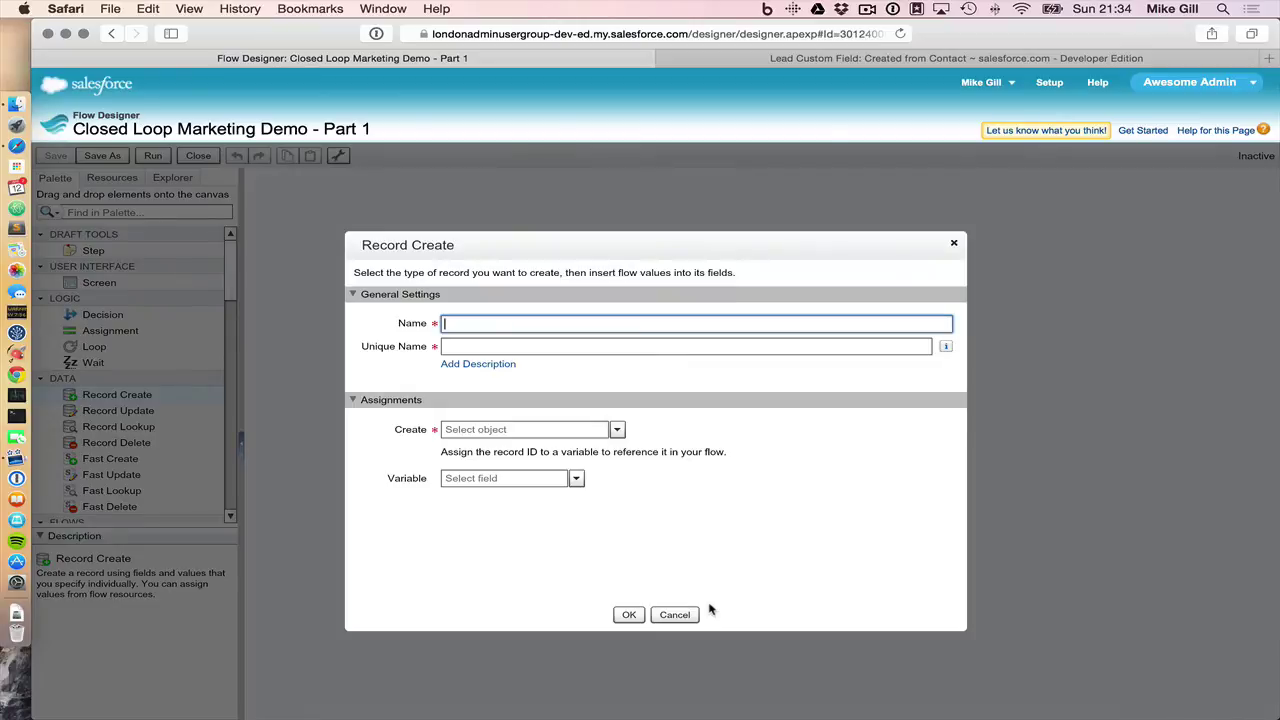
pyautogui.write('Create Lead')
pyautogui.press('Tab')
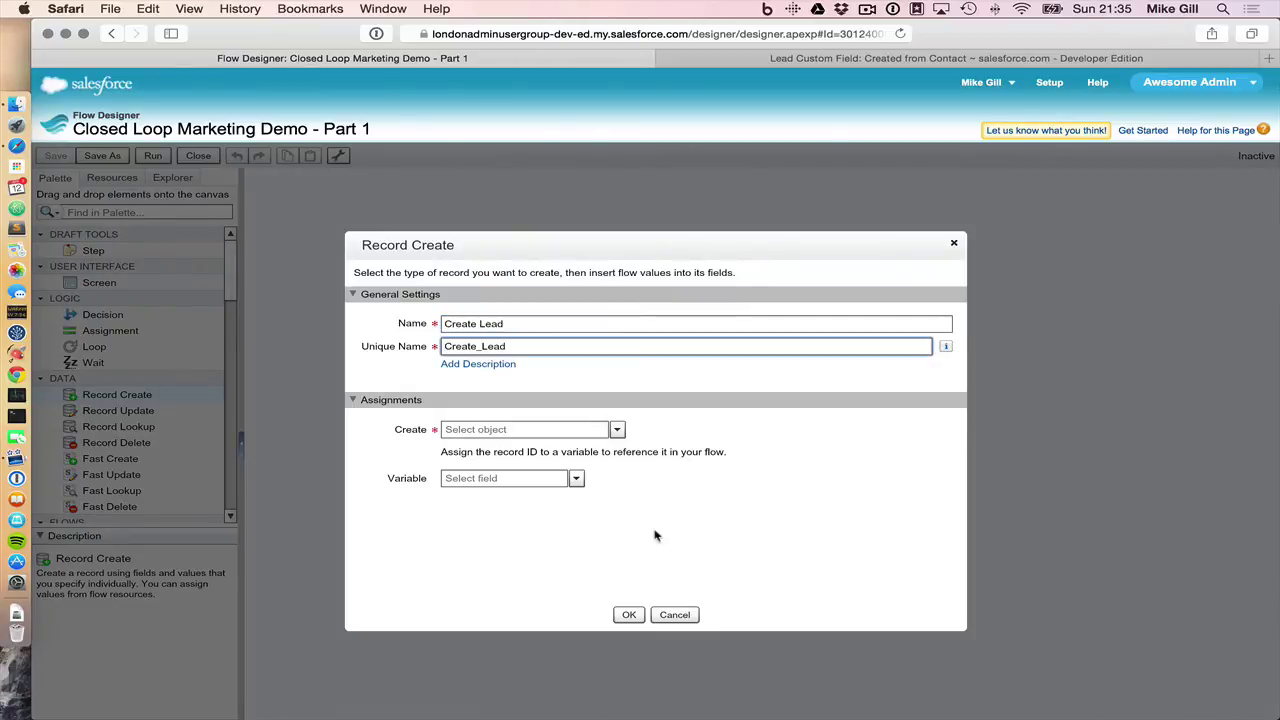
pyautogui.click(470, 430)
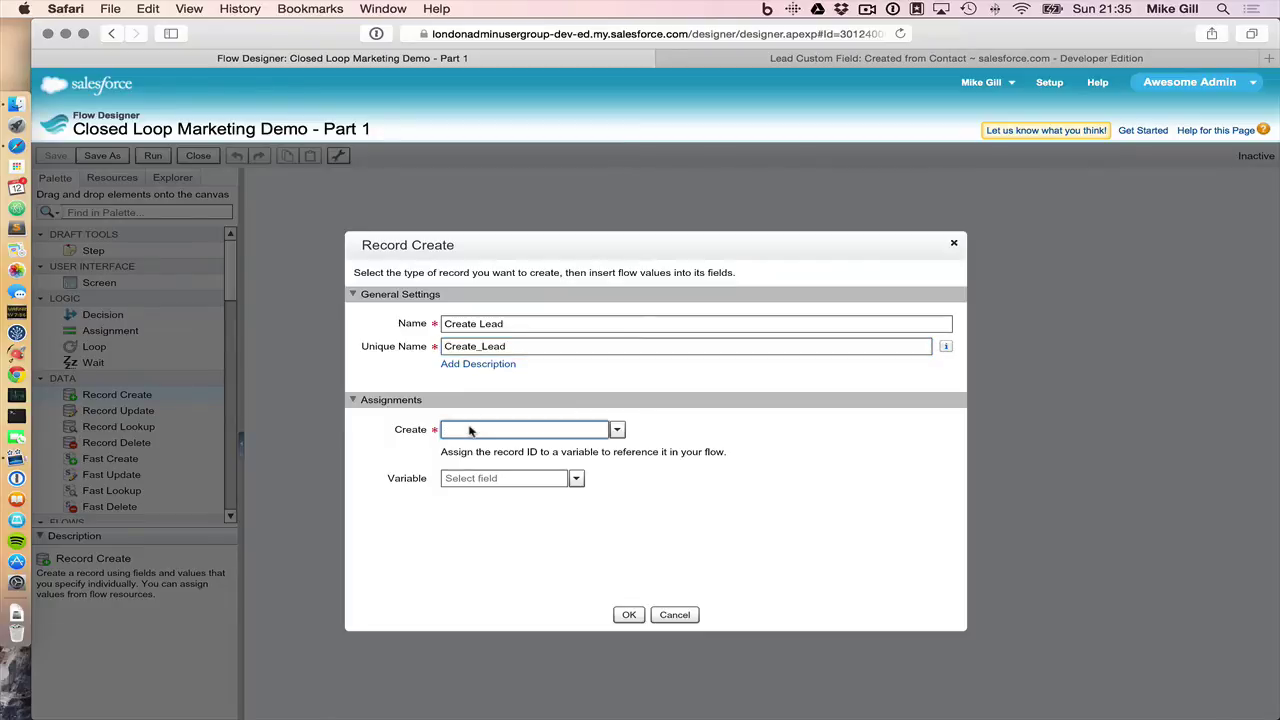
pyautogui.write('Lead')
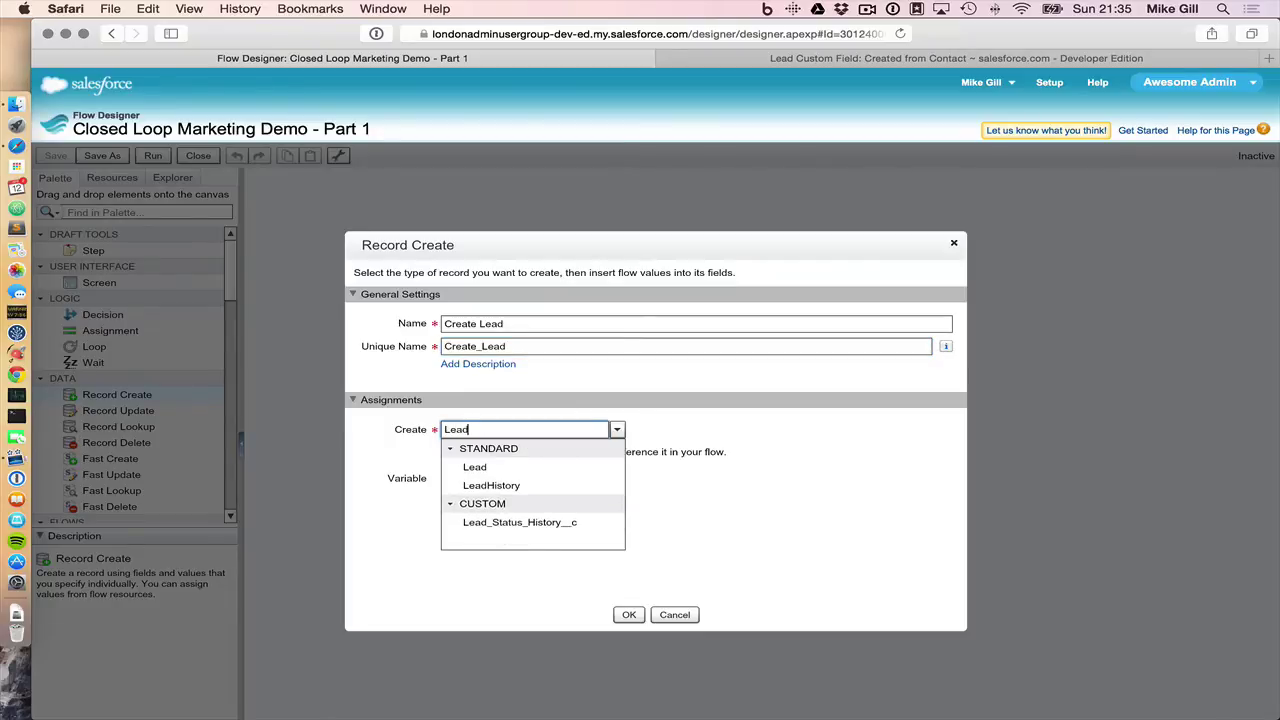
pyautogui.click(481, 479)
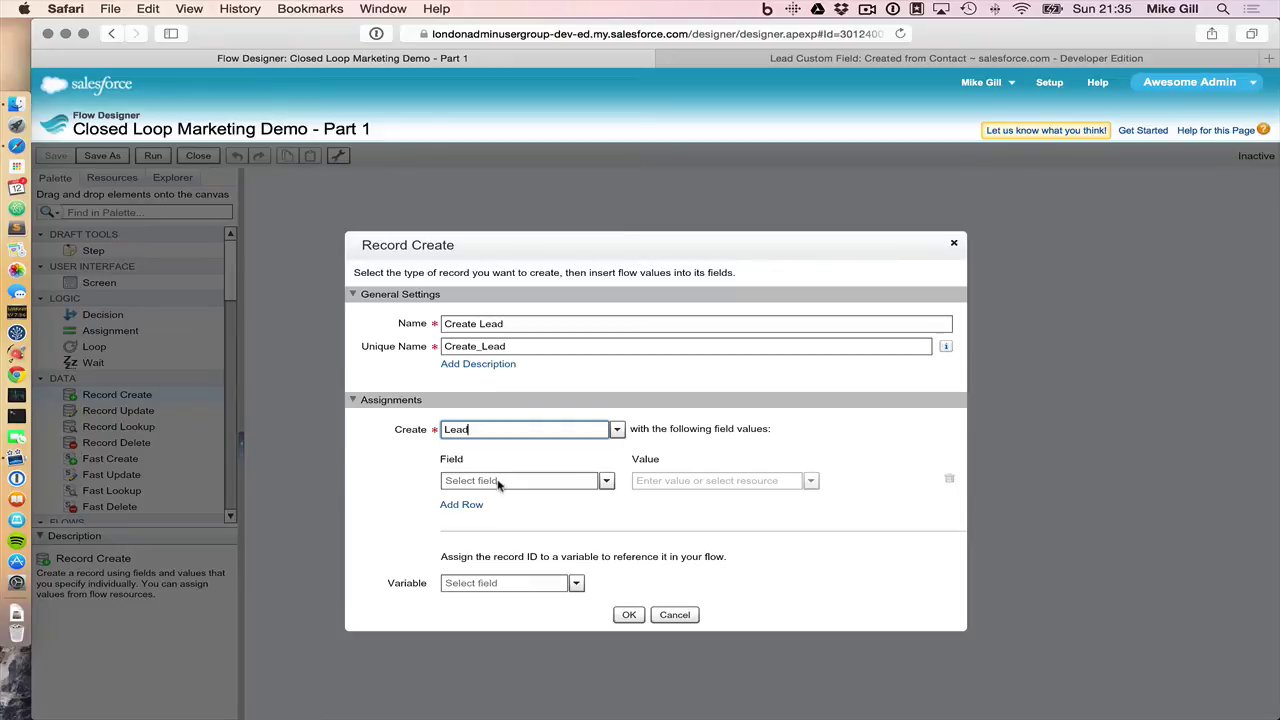
# Assign {!varContactId} to the new lead's CLM_Created_from_Contact__c field.
pyautogui.click(497, 484)
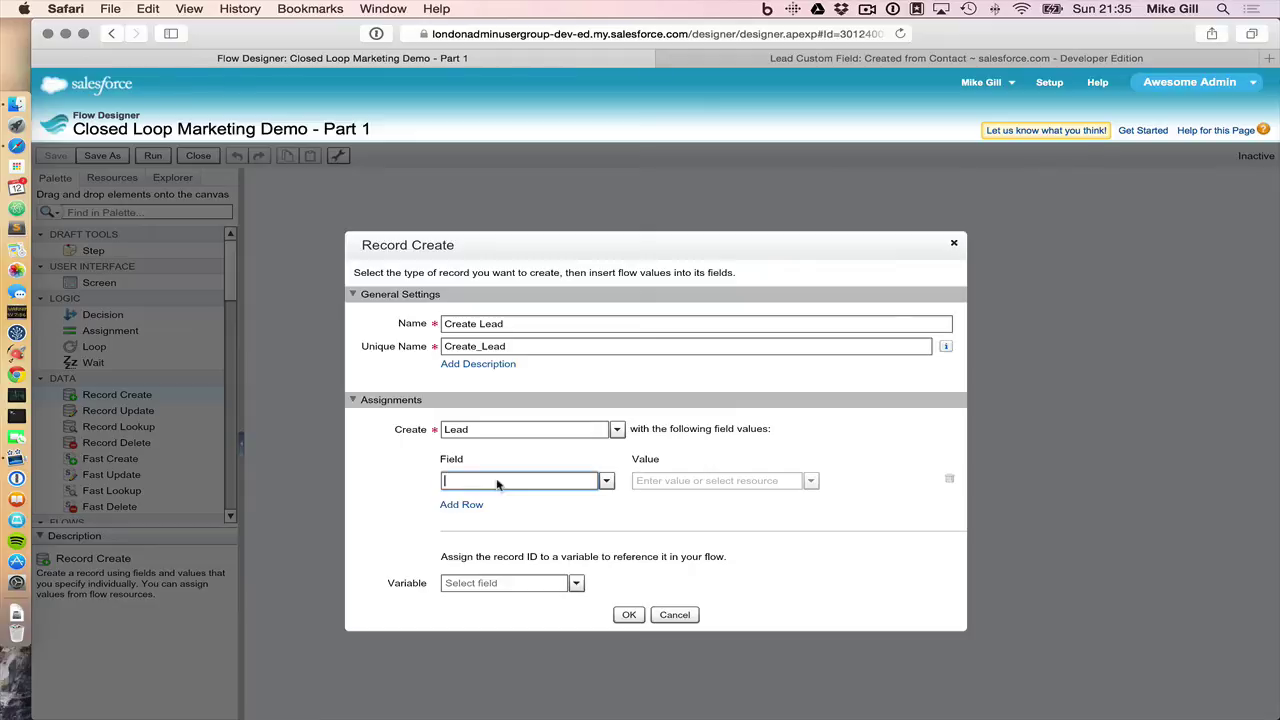
pyautogui.write('Creat')
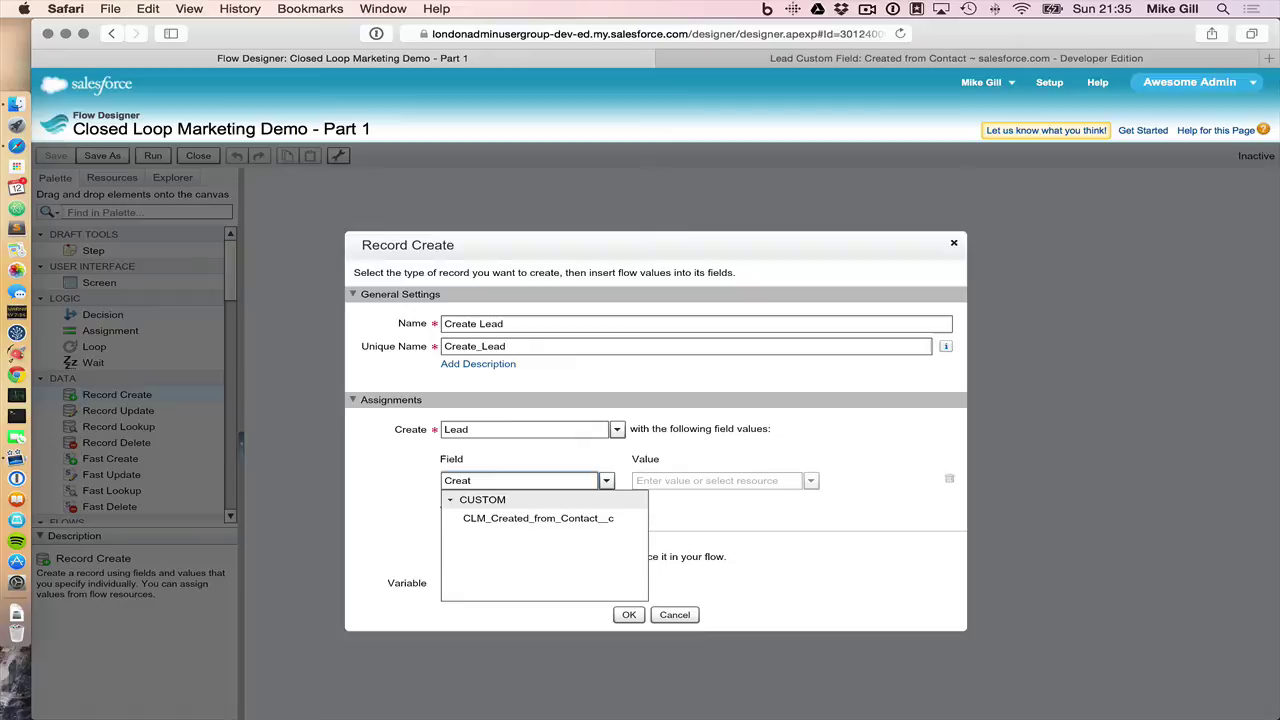
pyautogui.click(527, 518)
pyautogui.click(676, 481)
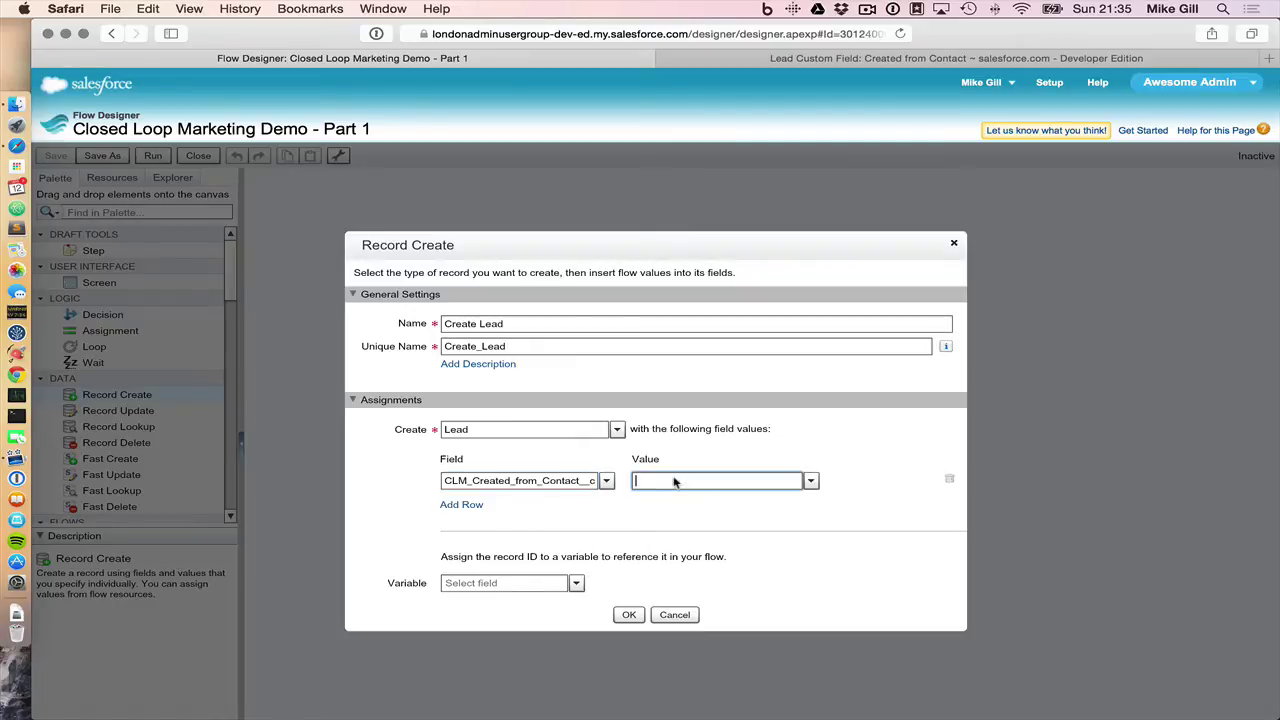
pyautogui.write('varCon')
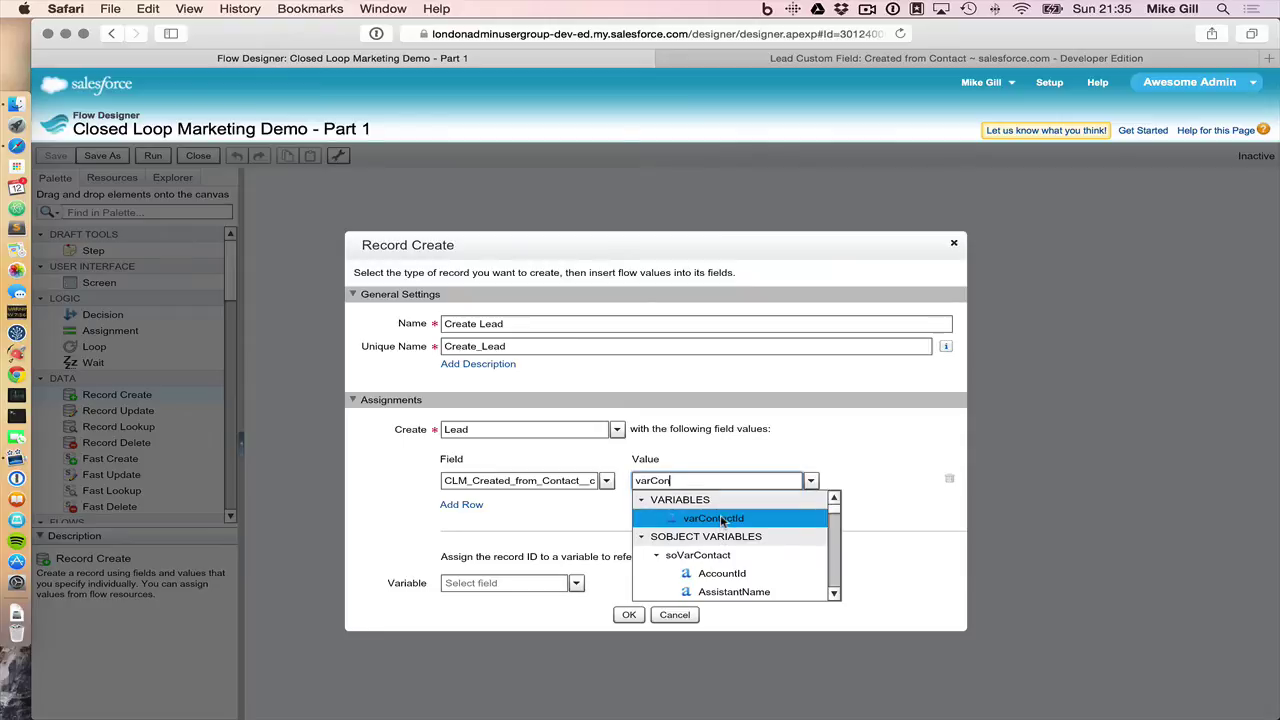
pyautogui.click(716, 520)
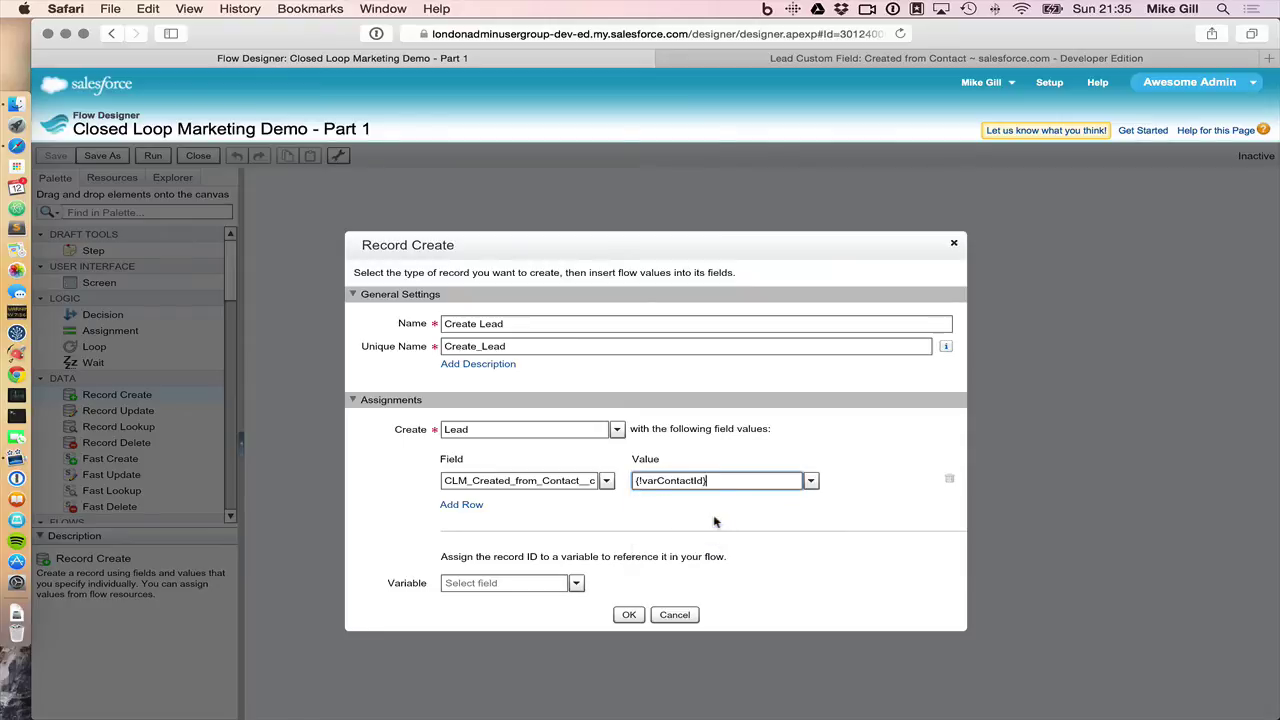
# Add a row assigning {!soVarContact.Account.Name} to the lead's Company field.
pyautogui.click(461, 505)
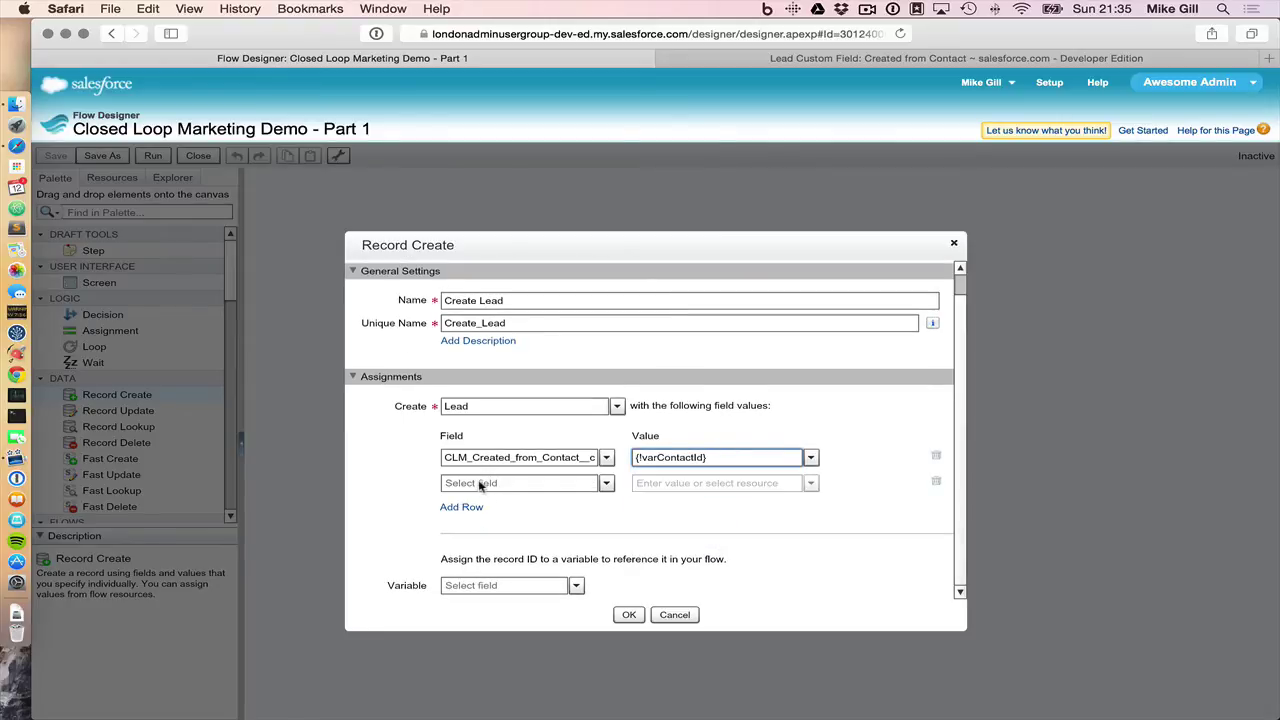
pyautogui.click(488, 484)
pyautogui.write('Com')
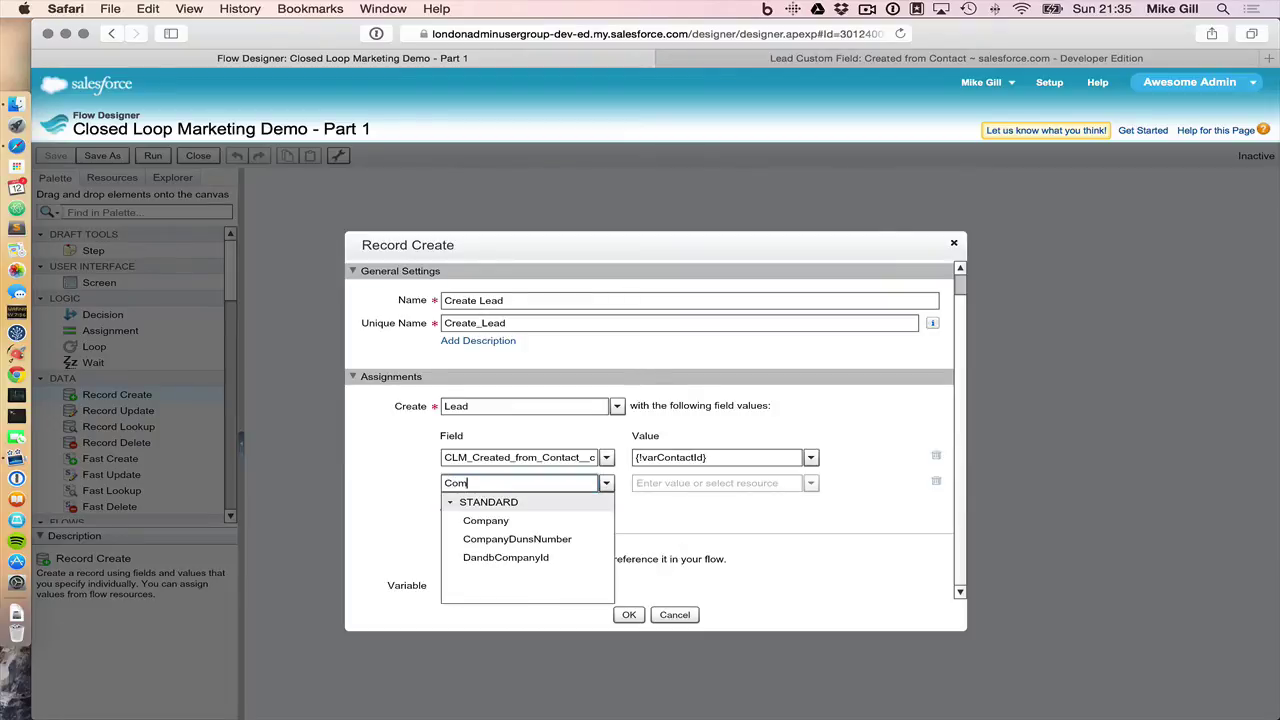
pyautogui.click(486, 520)
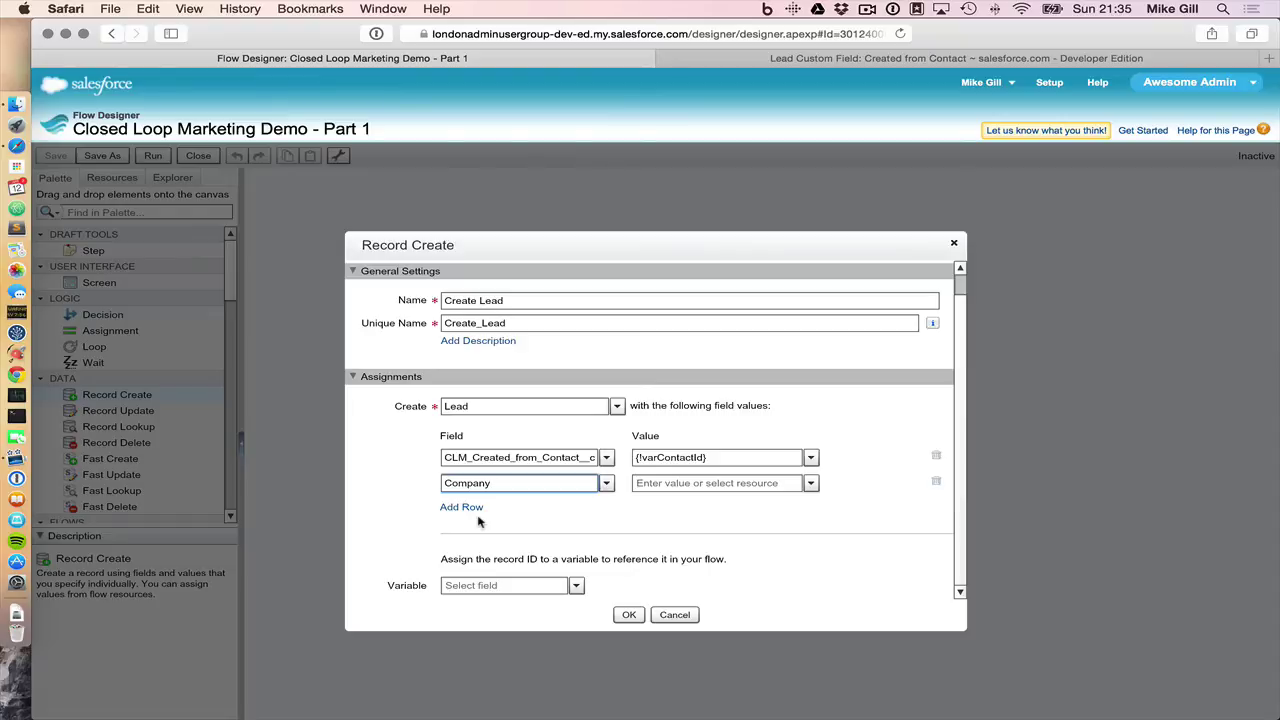
pyautogui.click(654, 484)
pyautogui.write('so')
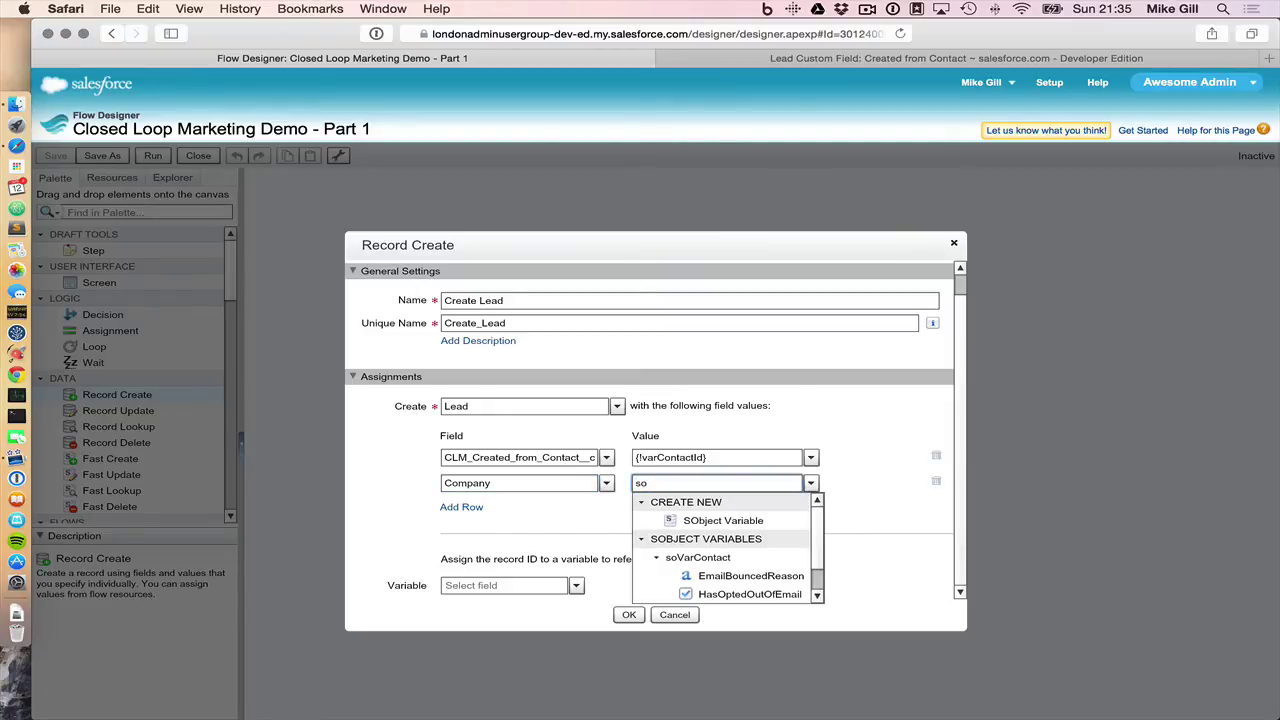
pyautogui.write('Var')
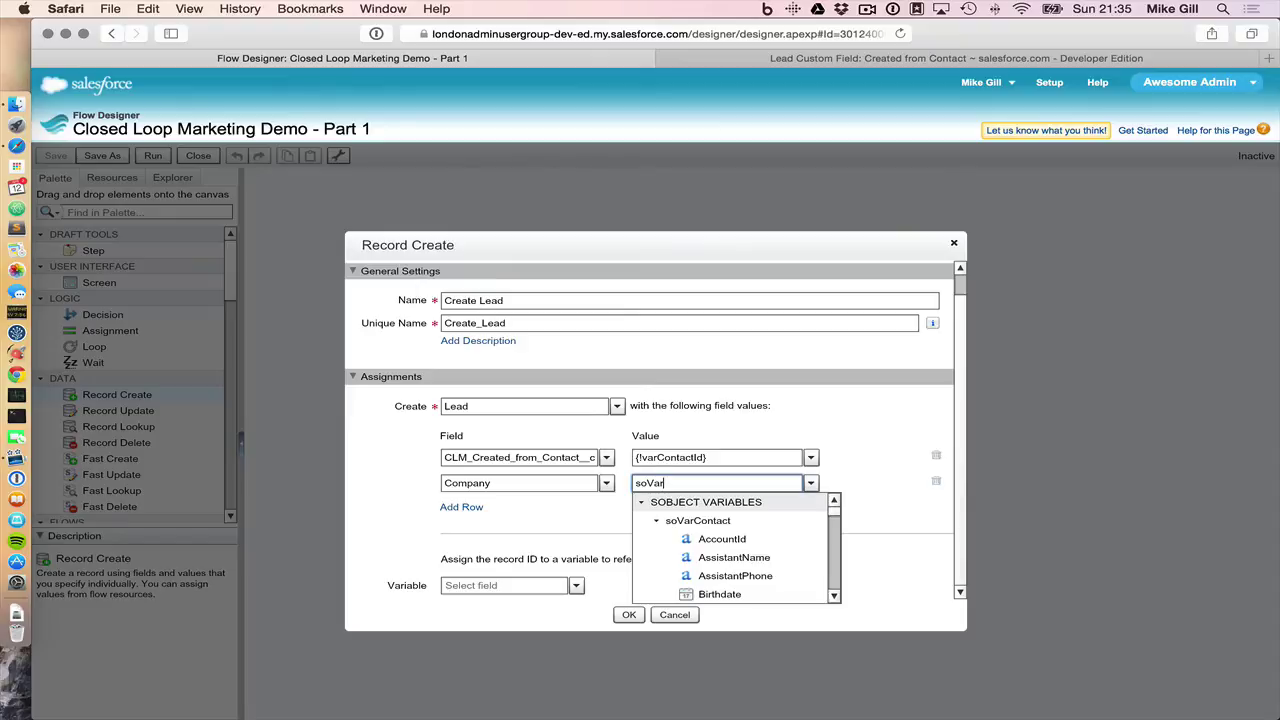
pyautogui.write('Contact')
pyautogui.click(760, 541)
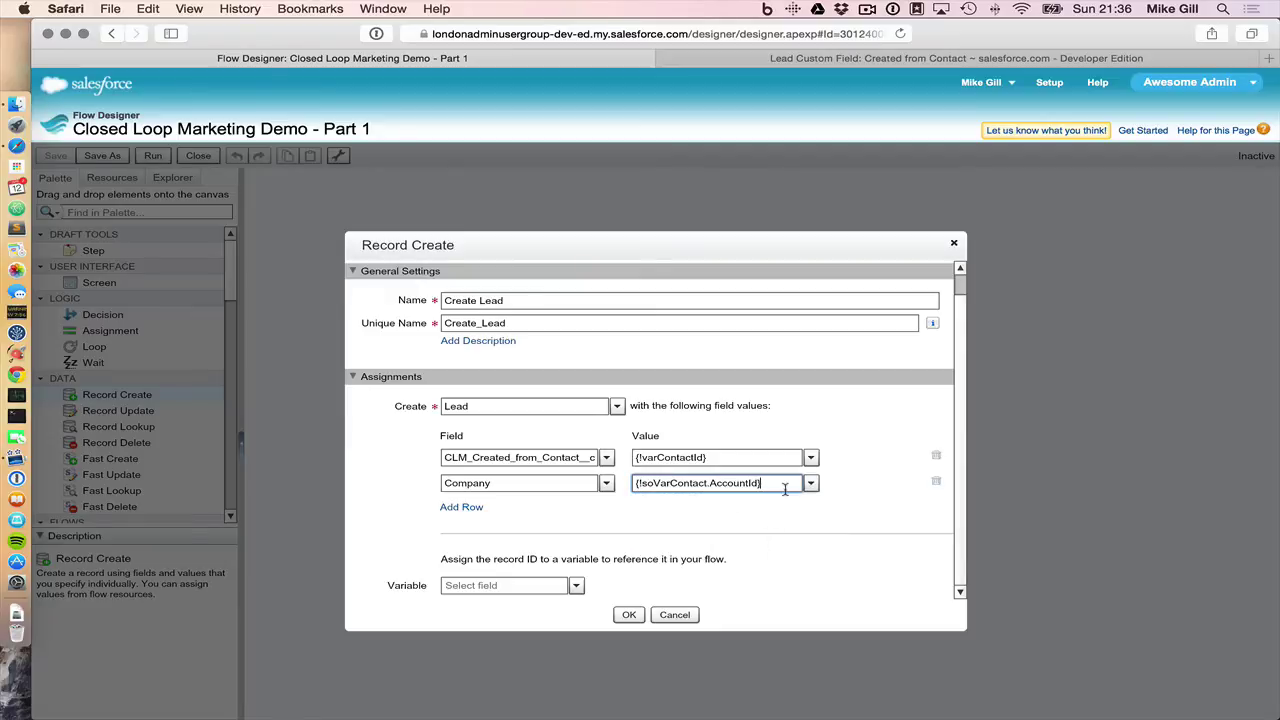
pyautogui.press('BackSpace')
pyautogui.press('BackSpace')
pyautogui.press('BackSpace')
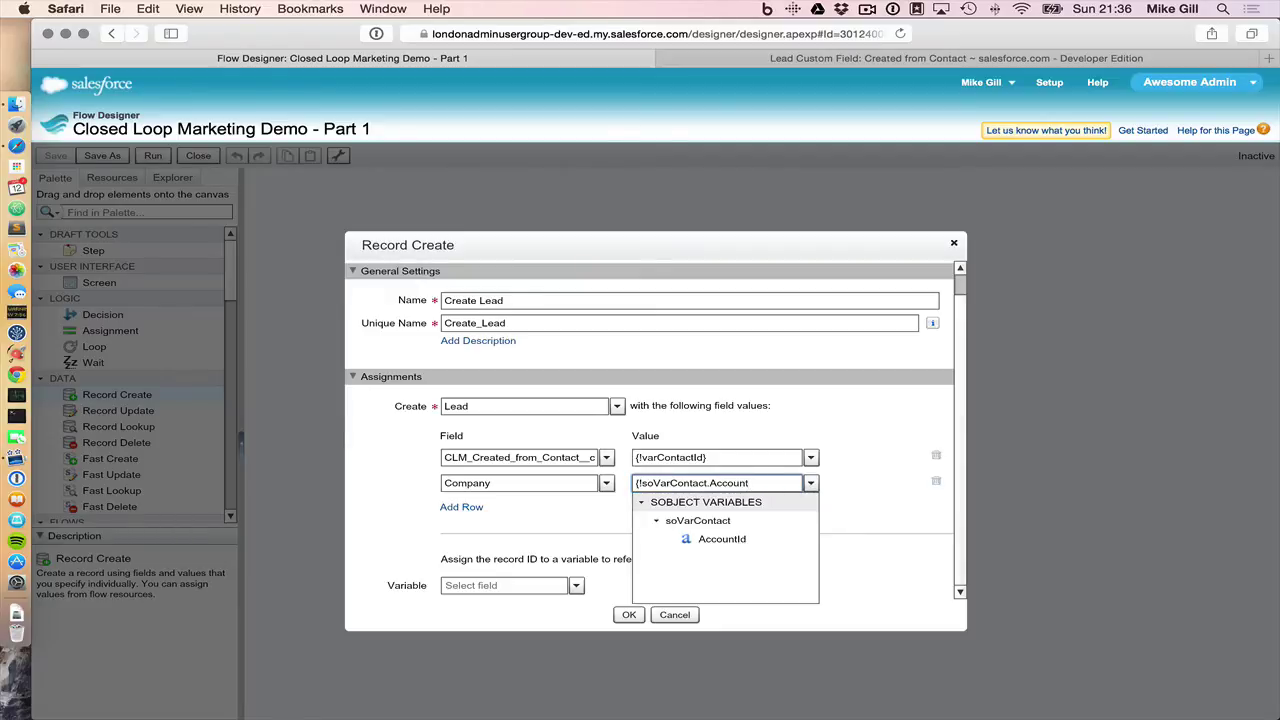
pyautogui.write('.Name')
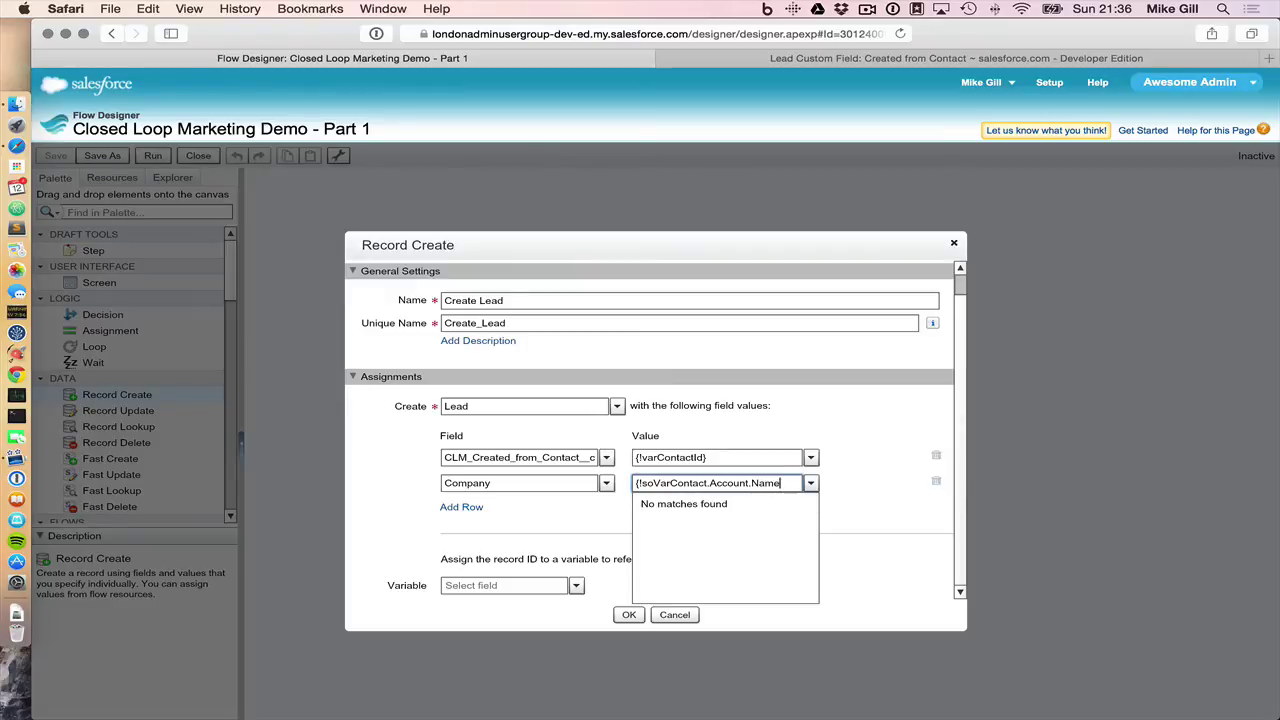
pyautogui.write('}')
pyautogui.click(858, 482)
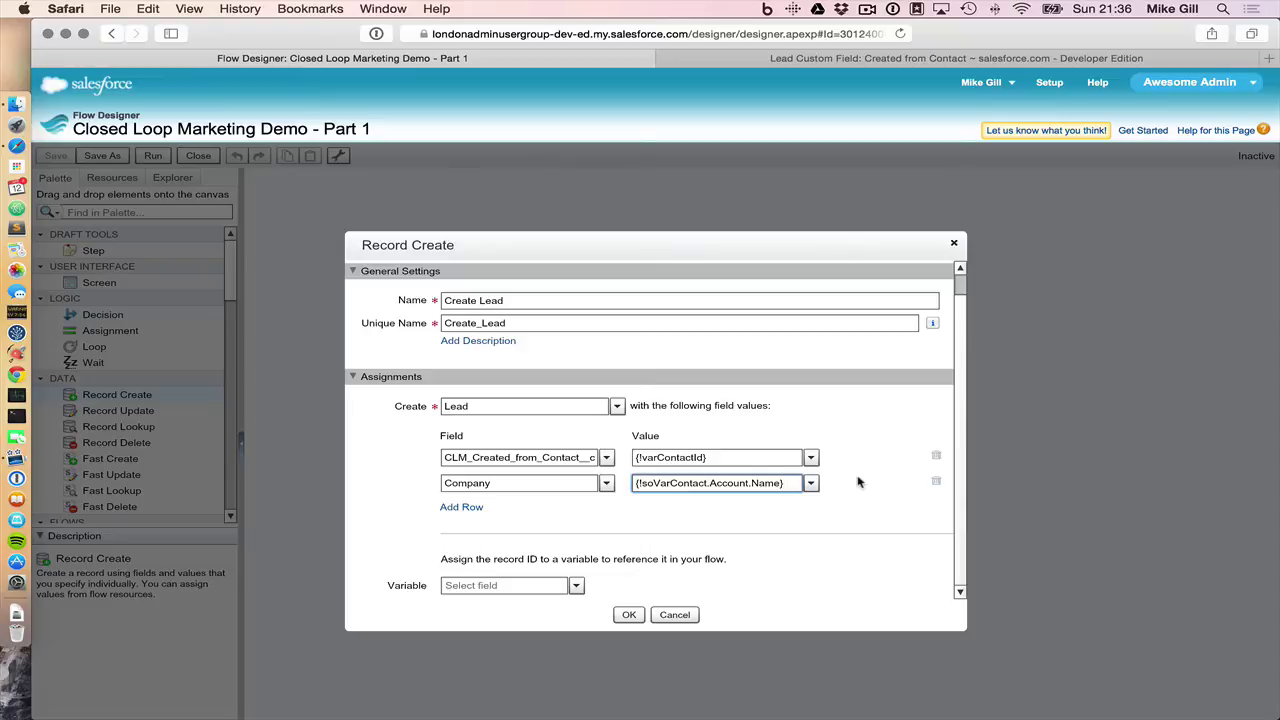
# Add a row assigning {!soVarContact.Email} to the lead's Email field.
pyautogui.click(451, 508)
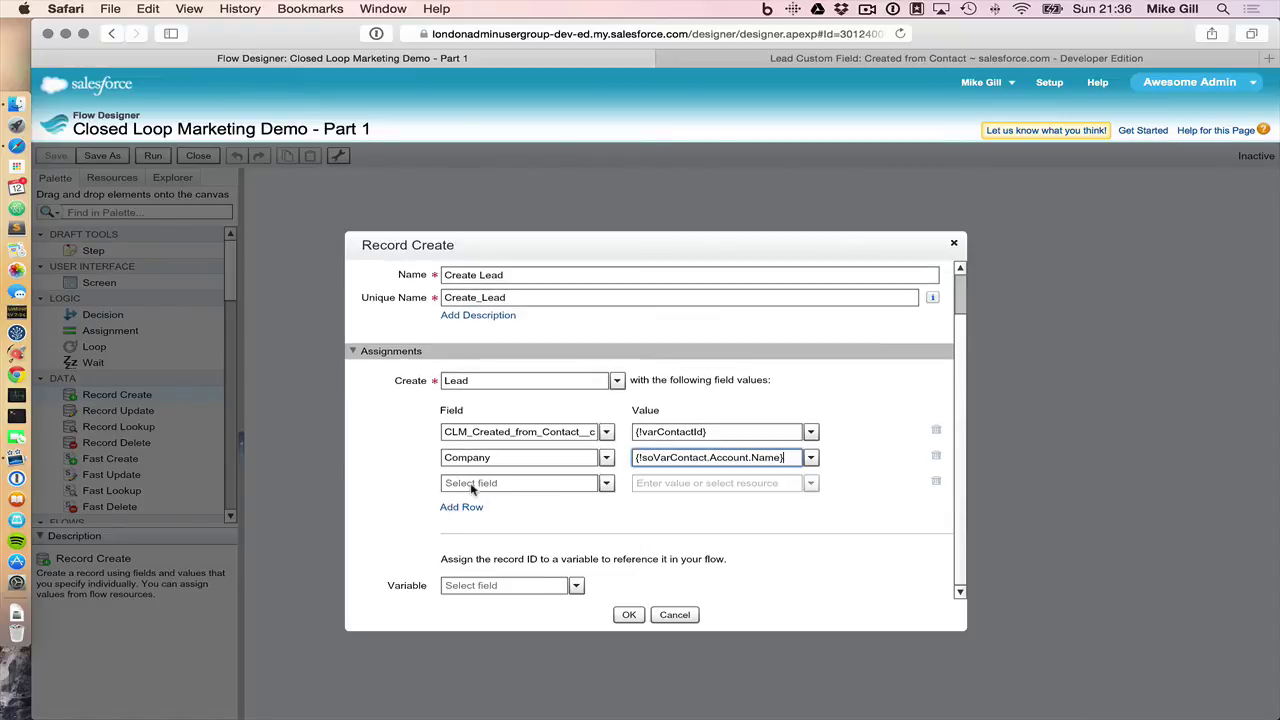
pyautogui.click(474, 485)
pyautogui.write('email')
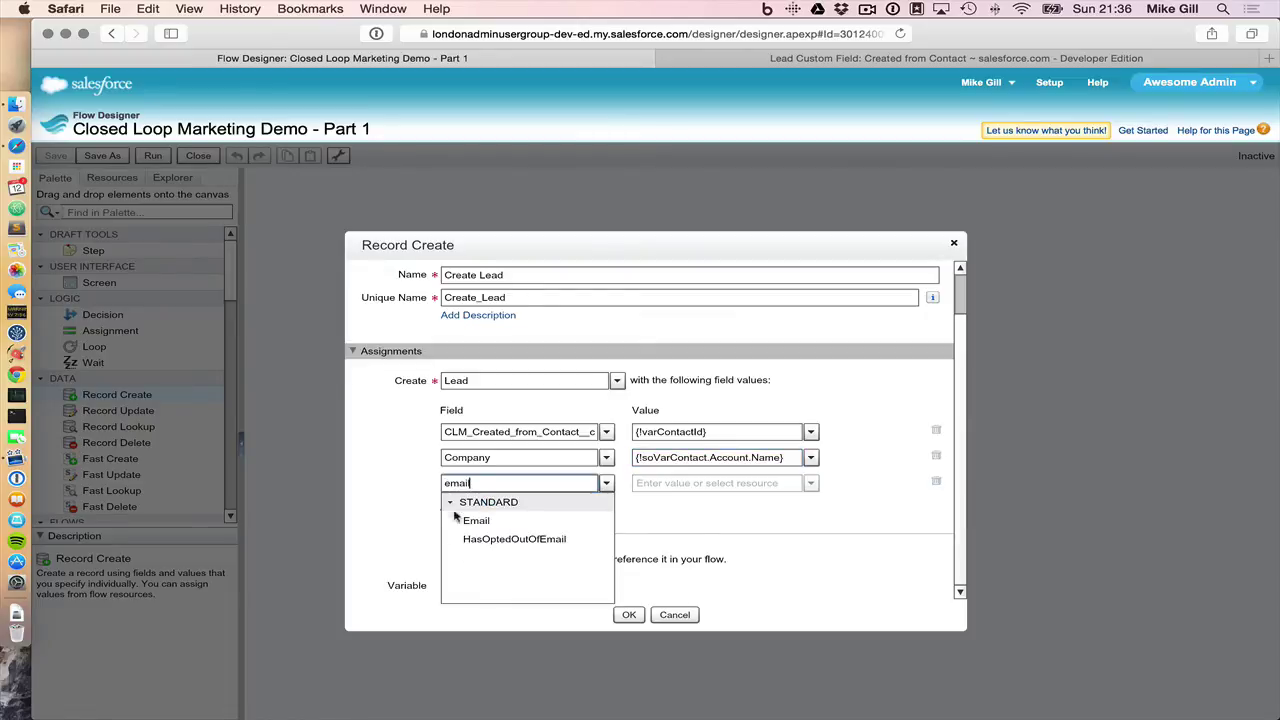
pyautogui.press('Down')
pyautogui.press('Return')
pyautogui.click(641, 483)
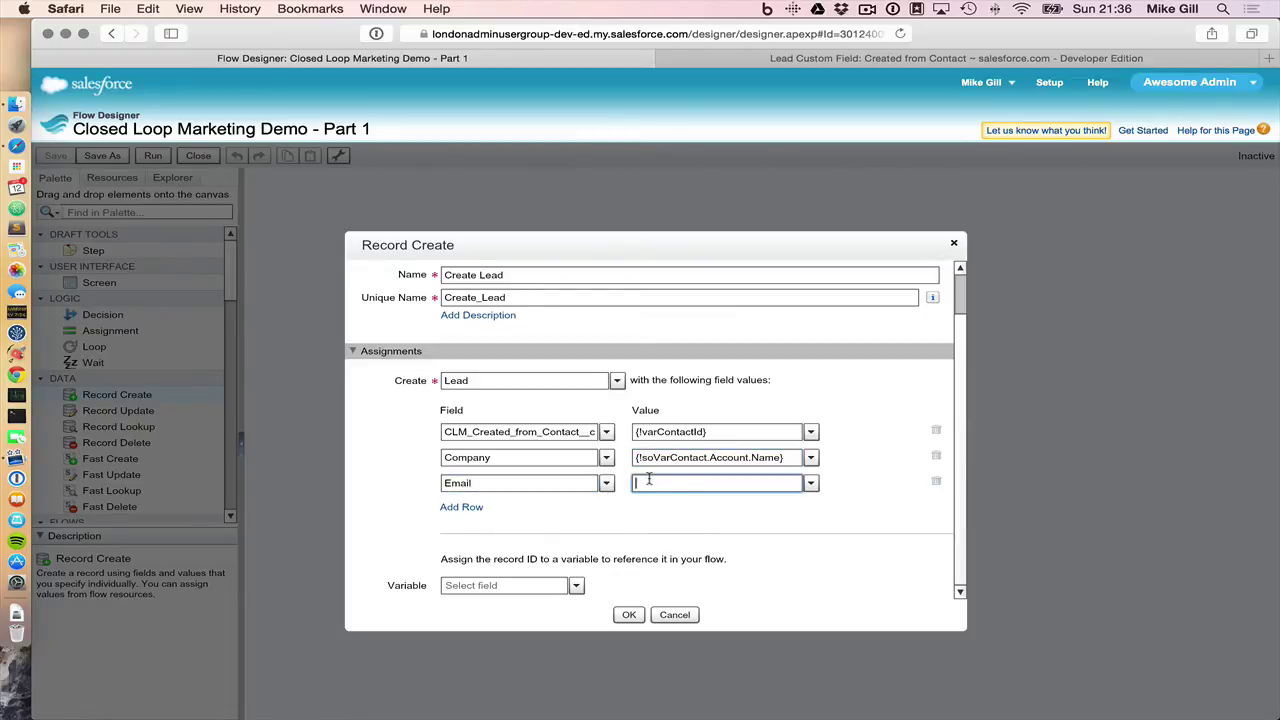
pyautogui.write('soV')
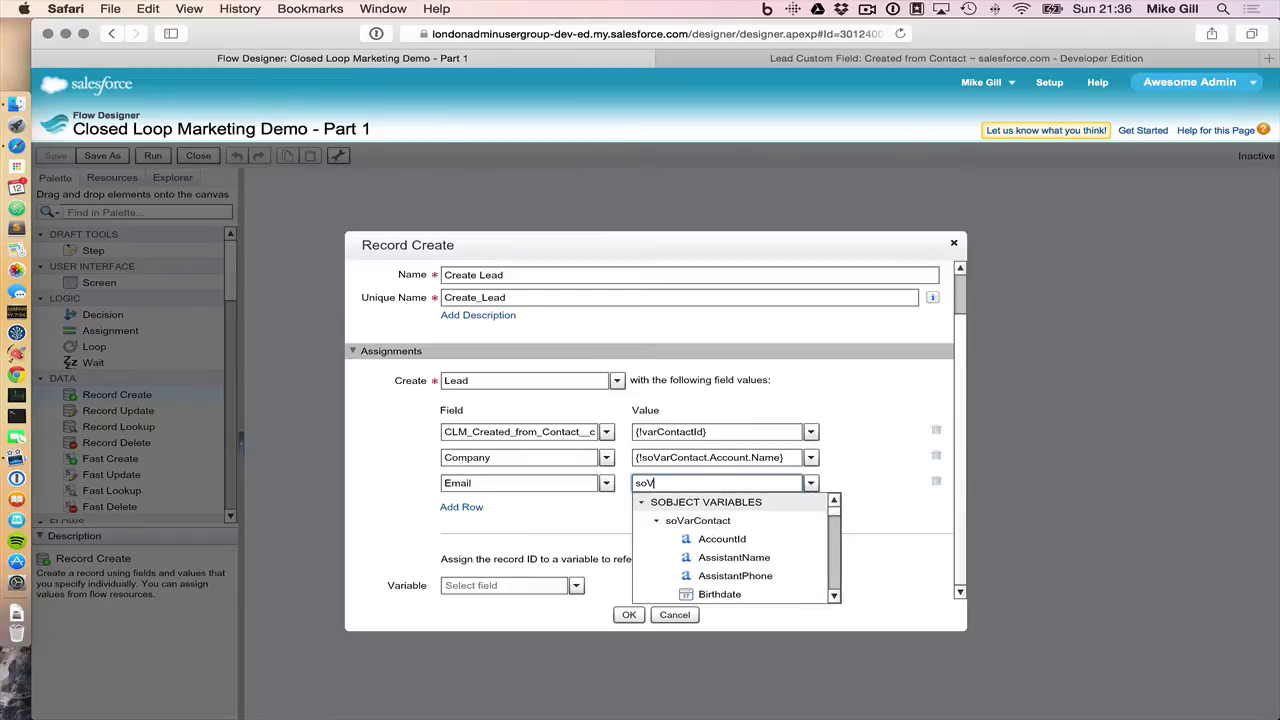
pyautogui.write('arCOntact.EmaIL')
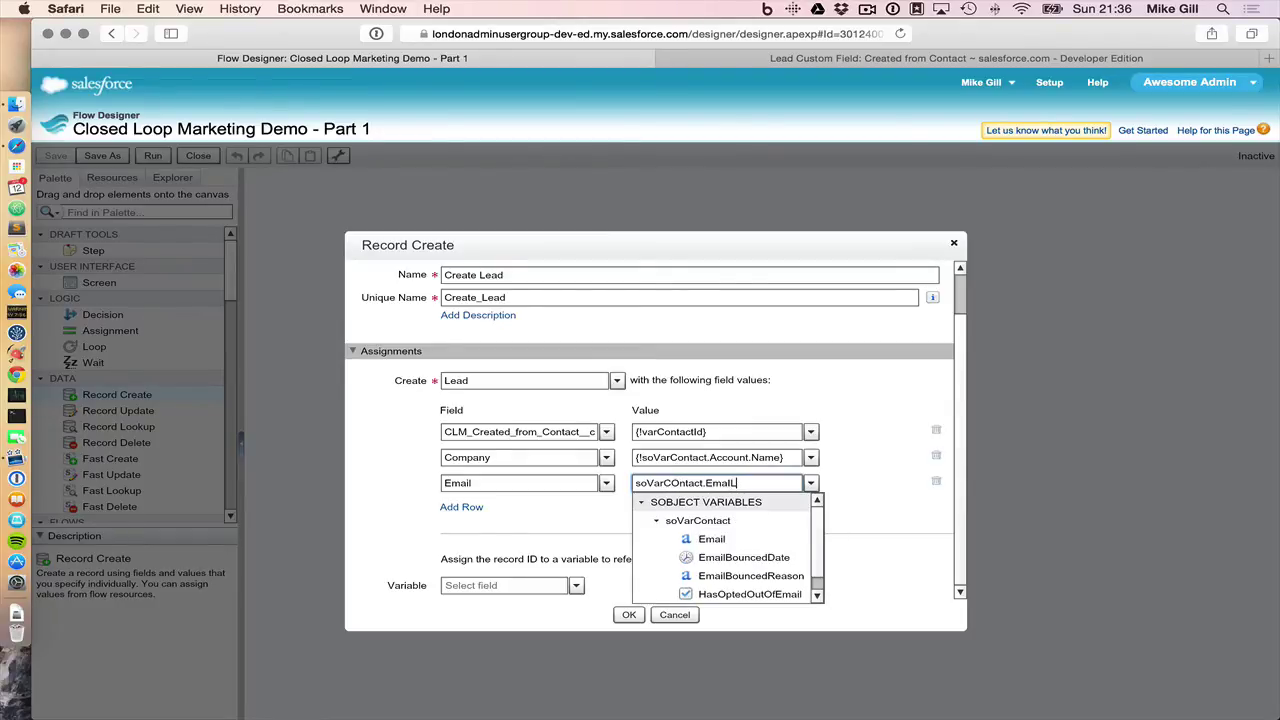
pyautogui.click(710, 540)
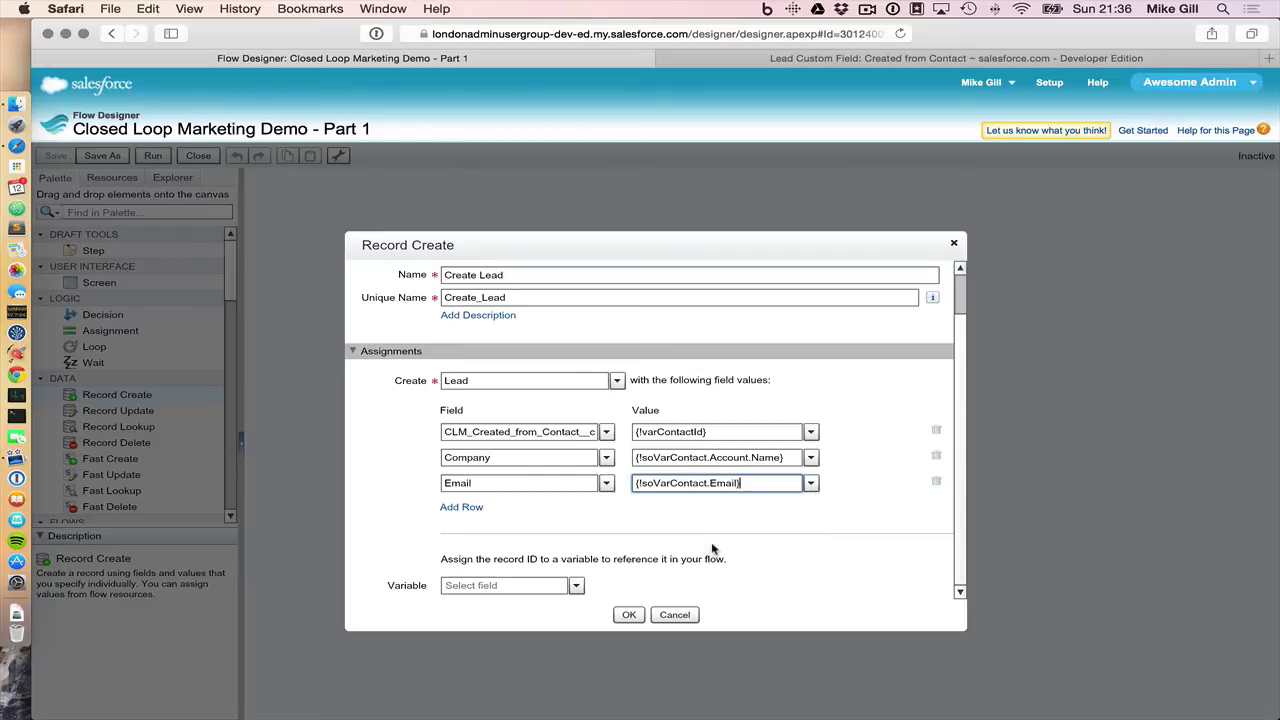
# Add a row assigning {!soVarContact.FirstName} to the lead's FirstName field.
pyautogui.click(455, 507)
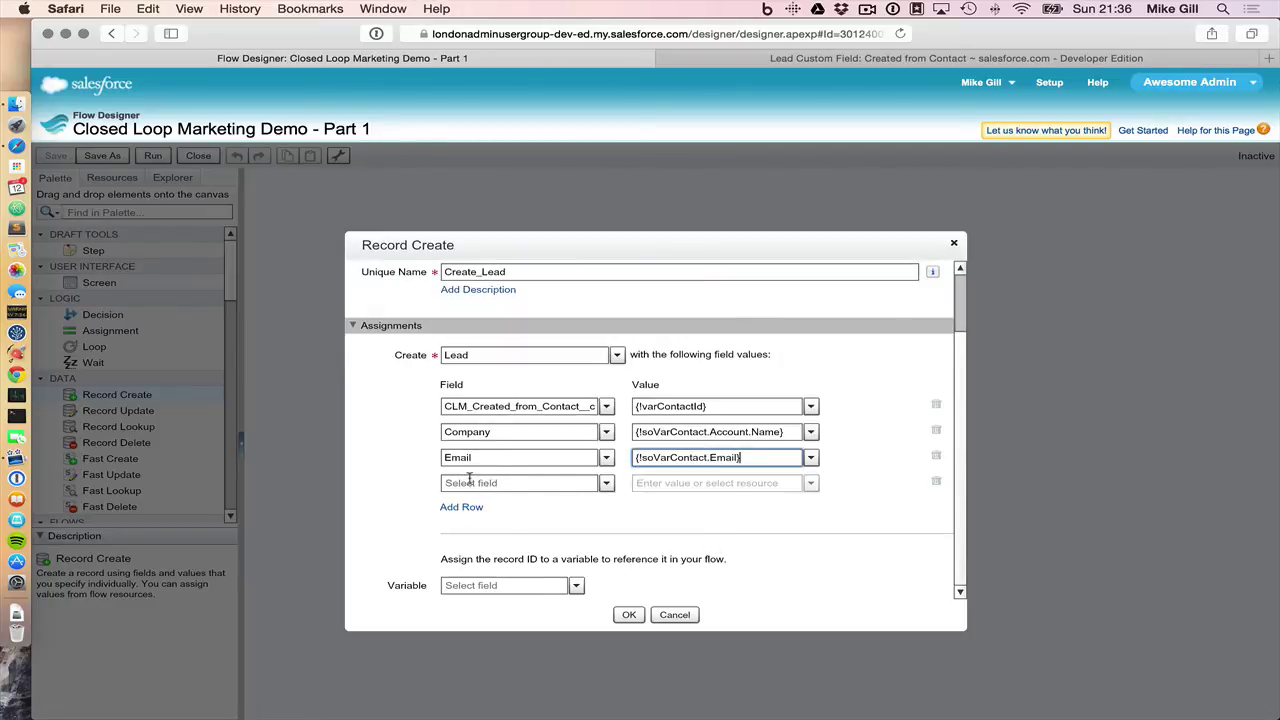
pyautogui.click(467, 486)
pyautogui.write('FIRST')
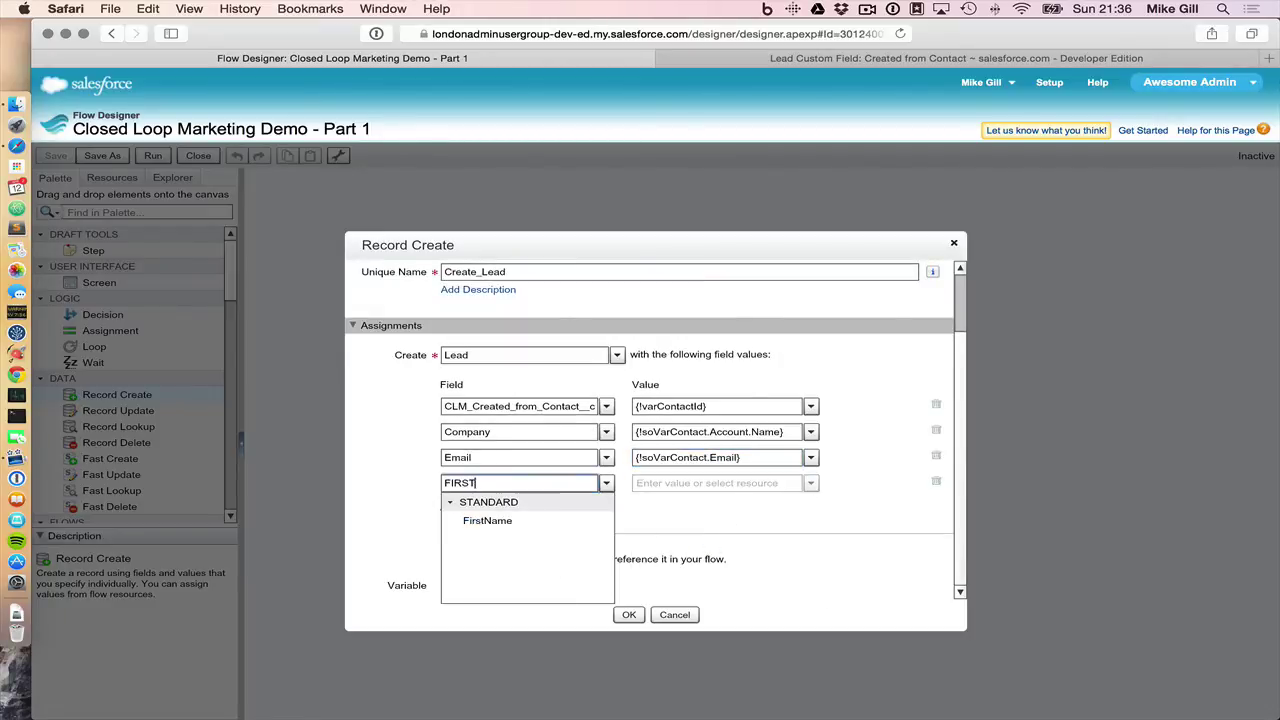
pyautogui.click(470, 521)
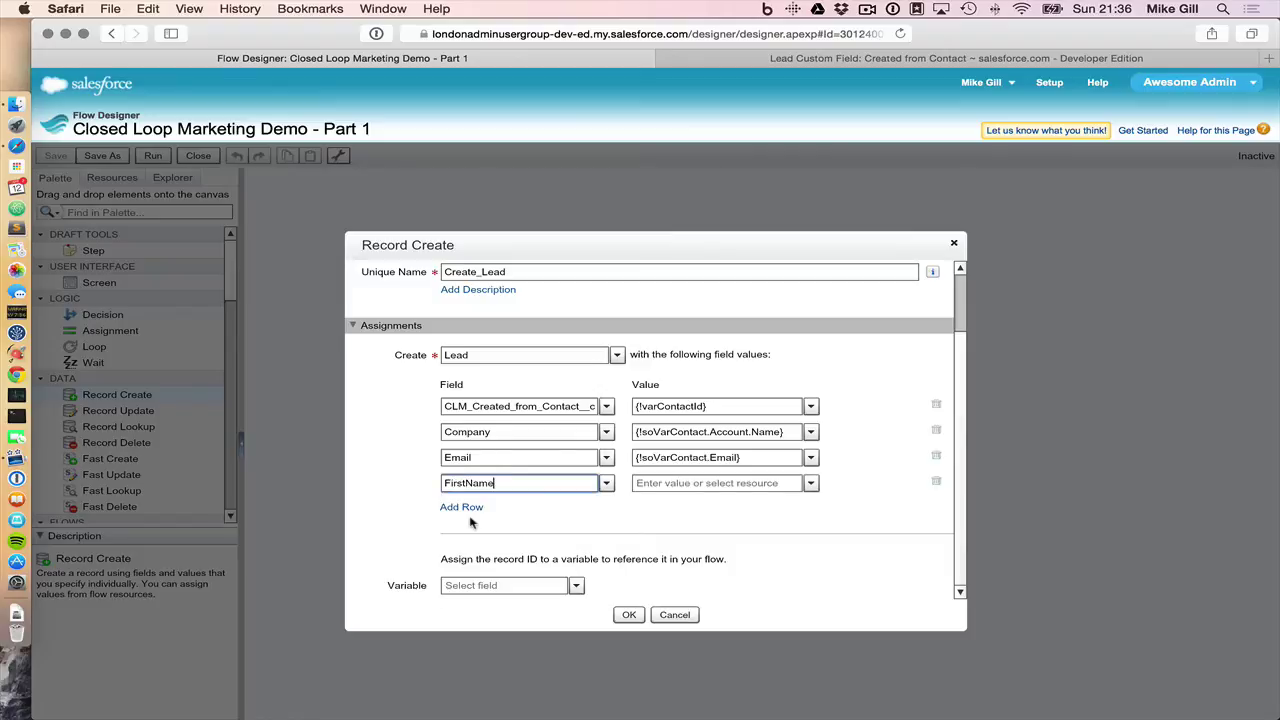
pyautogui.click(683, 487)
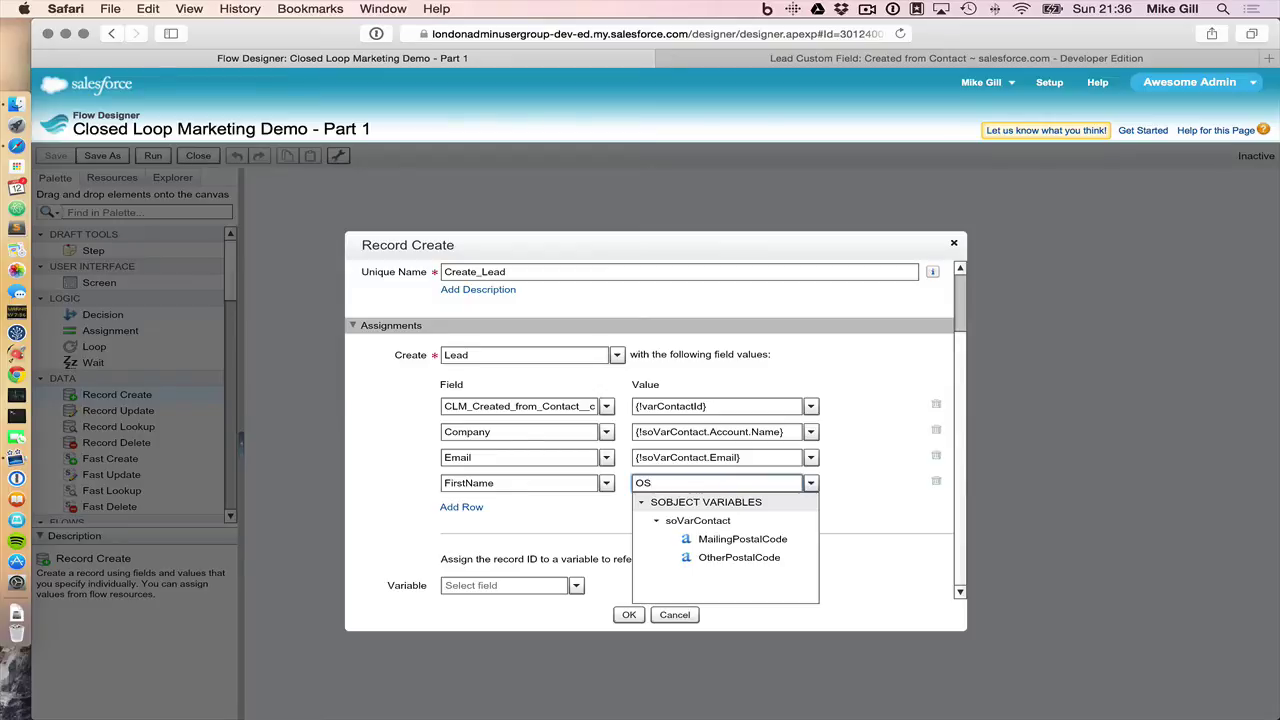
pyautogui.press('BackSpace')
pyautogui.press('BackSpace')
pyautogui.write('SOVAR')
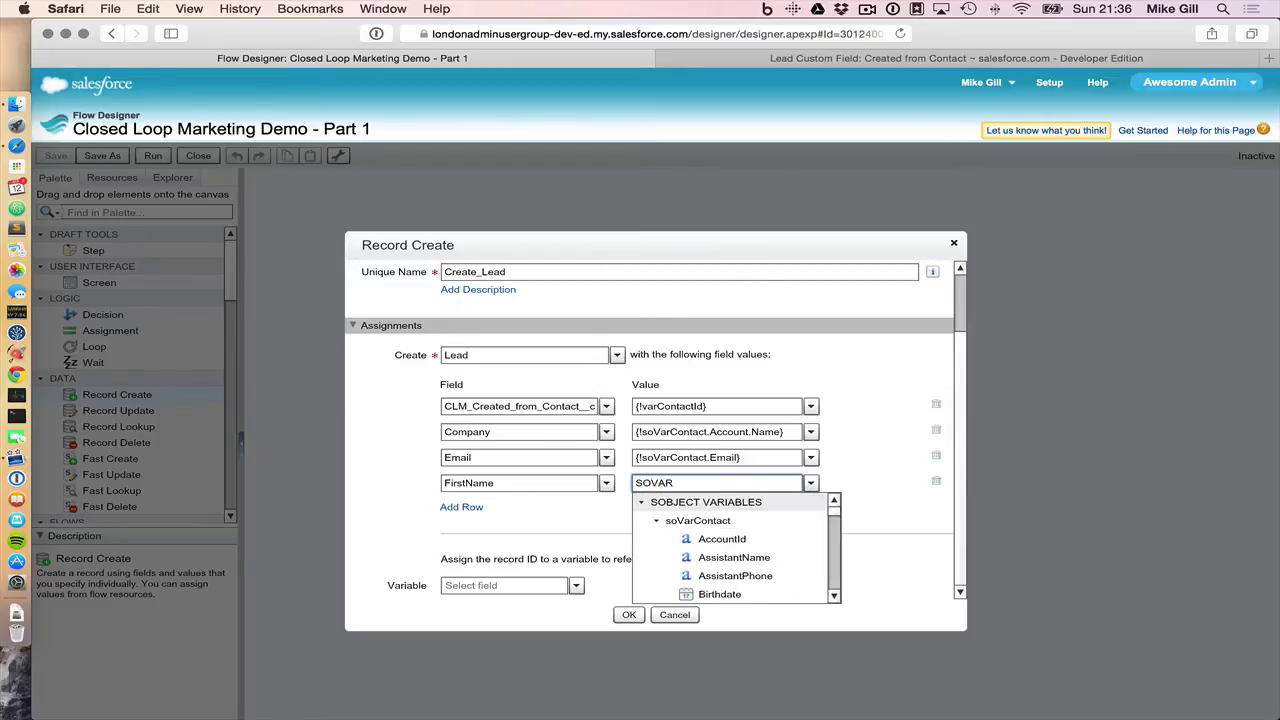
pyautogui.write('CONTACT.F')
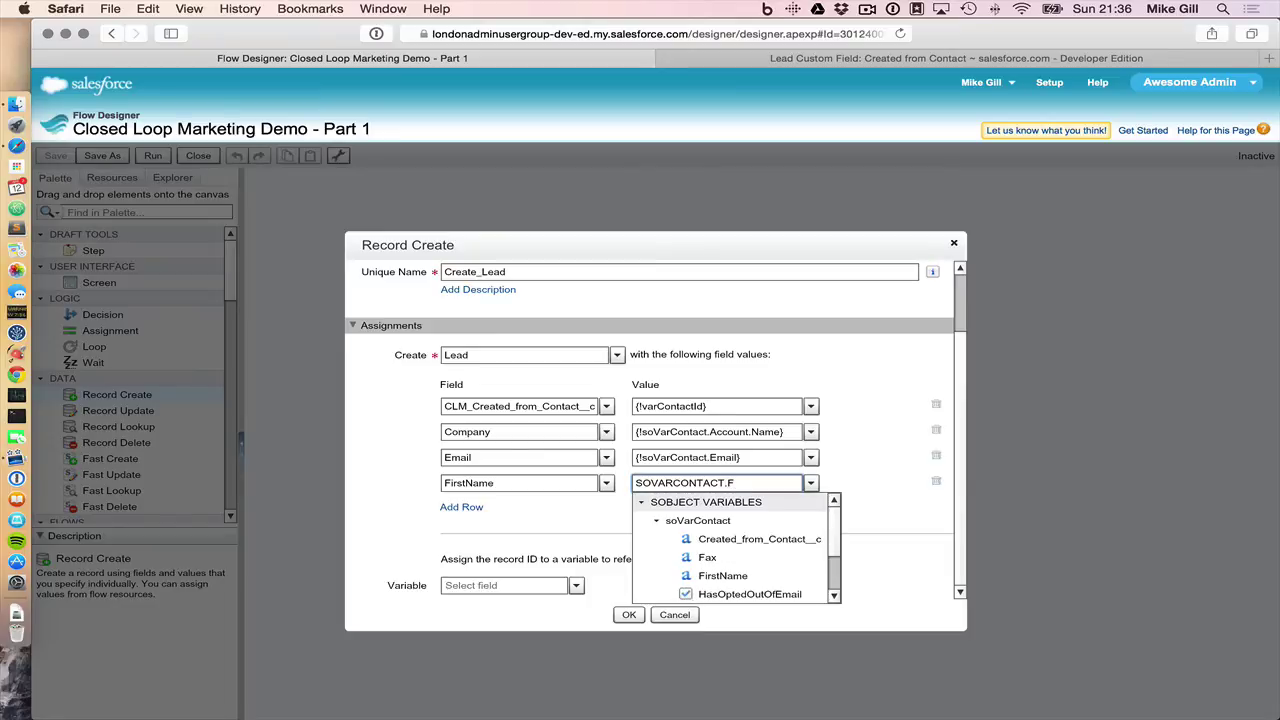
pyautogui.click(727, 580)
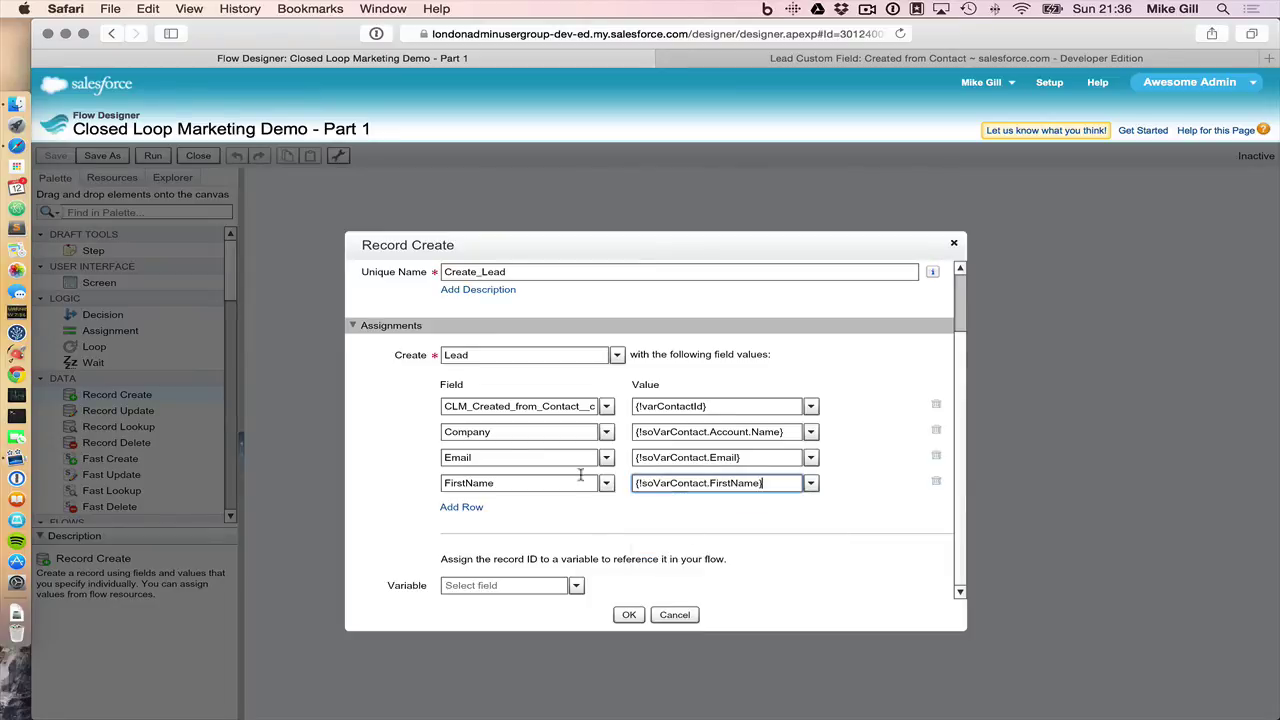
# Add a row assigning {!soVarContact.LastName} to the lead's LastName field.
pyautogui.click(461, 508)
pyautogui.click(469, 483)
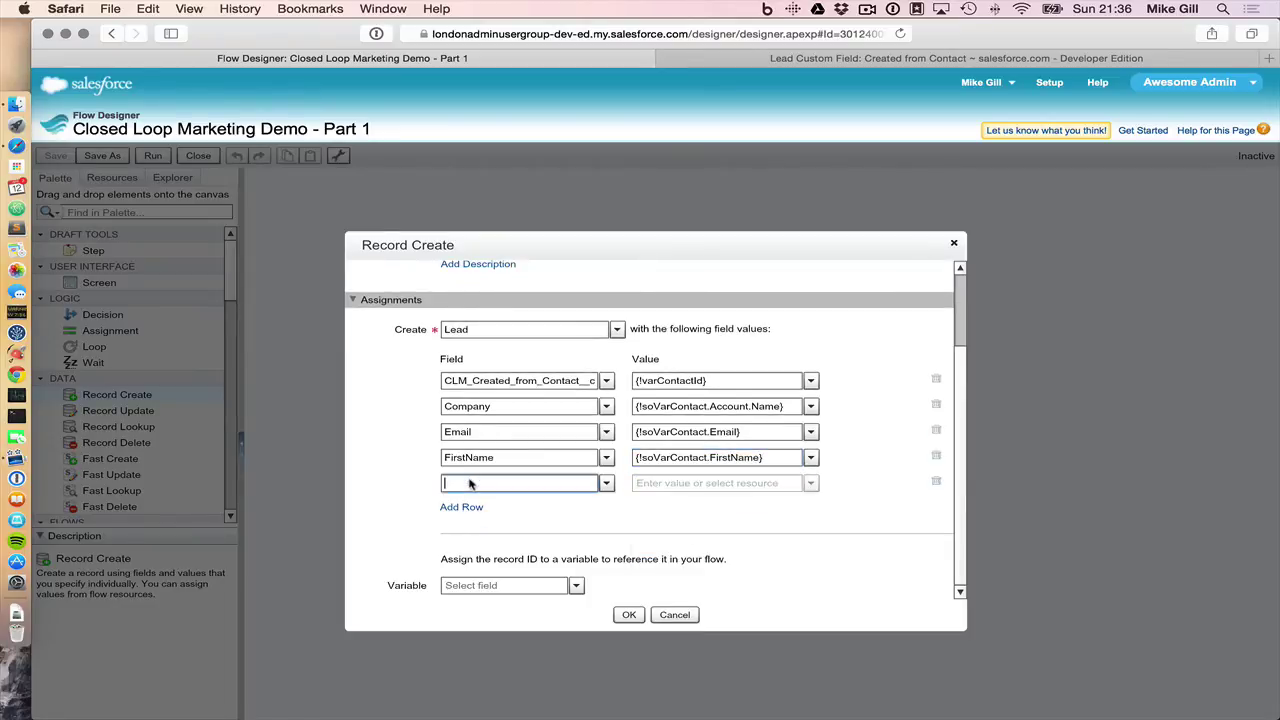
pyautogui.write('LASTNA')
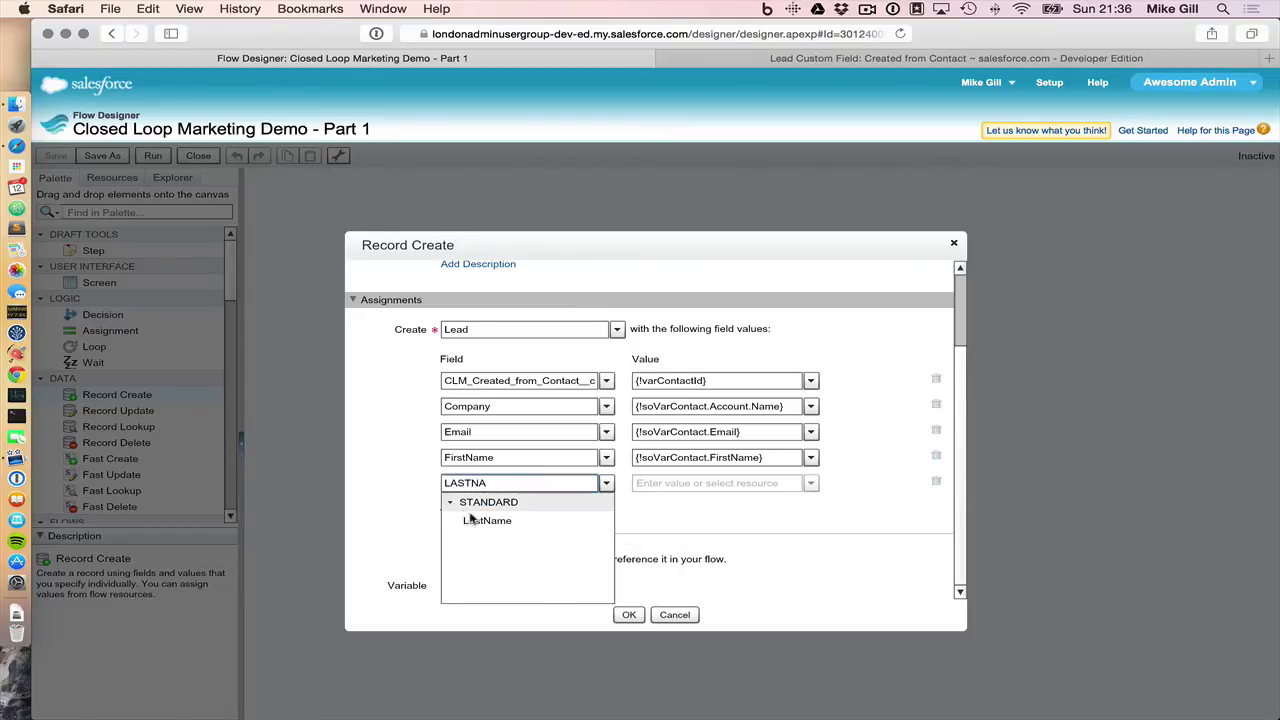
pyautogui.click(472, 520)
pyautogui.click(686, 488)
pyautogui.write('SO')
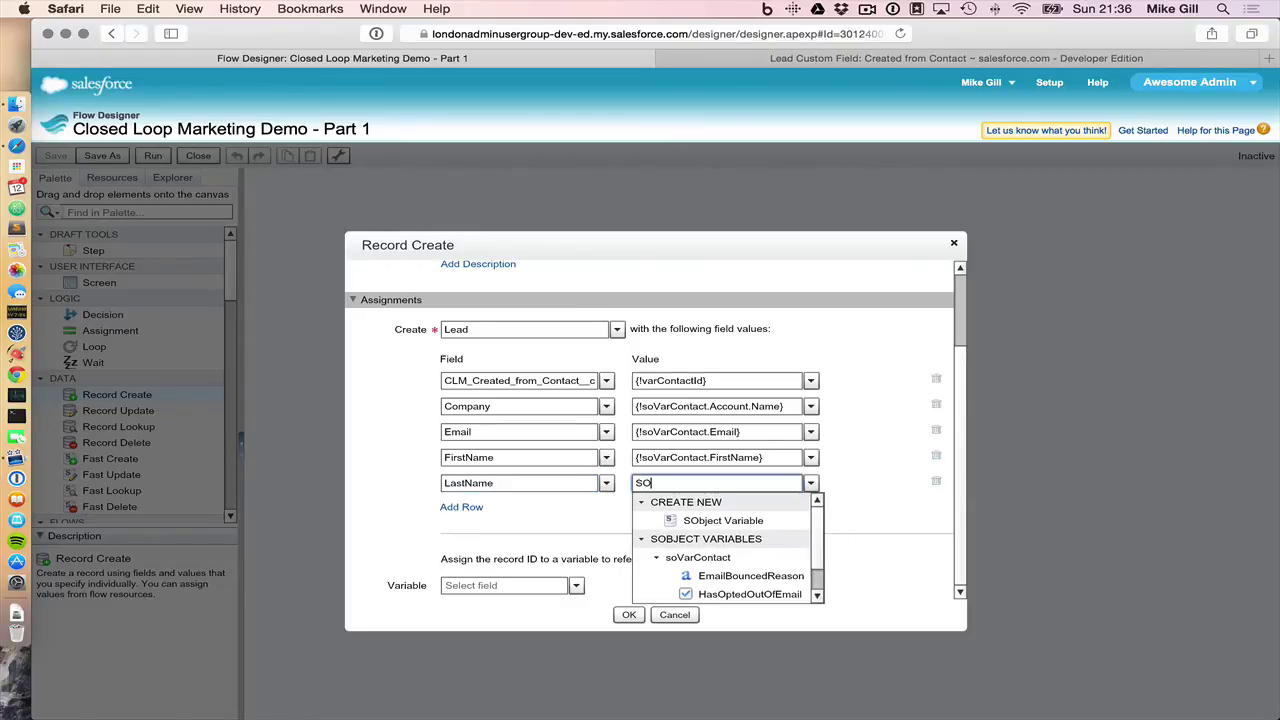
pyautogui.write('VARCONTACT')
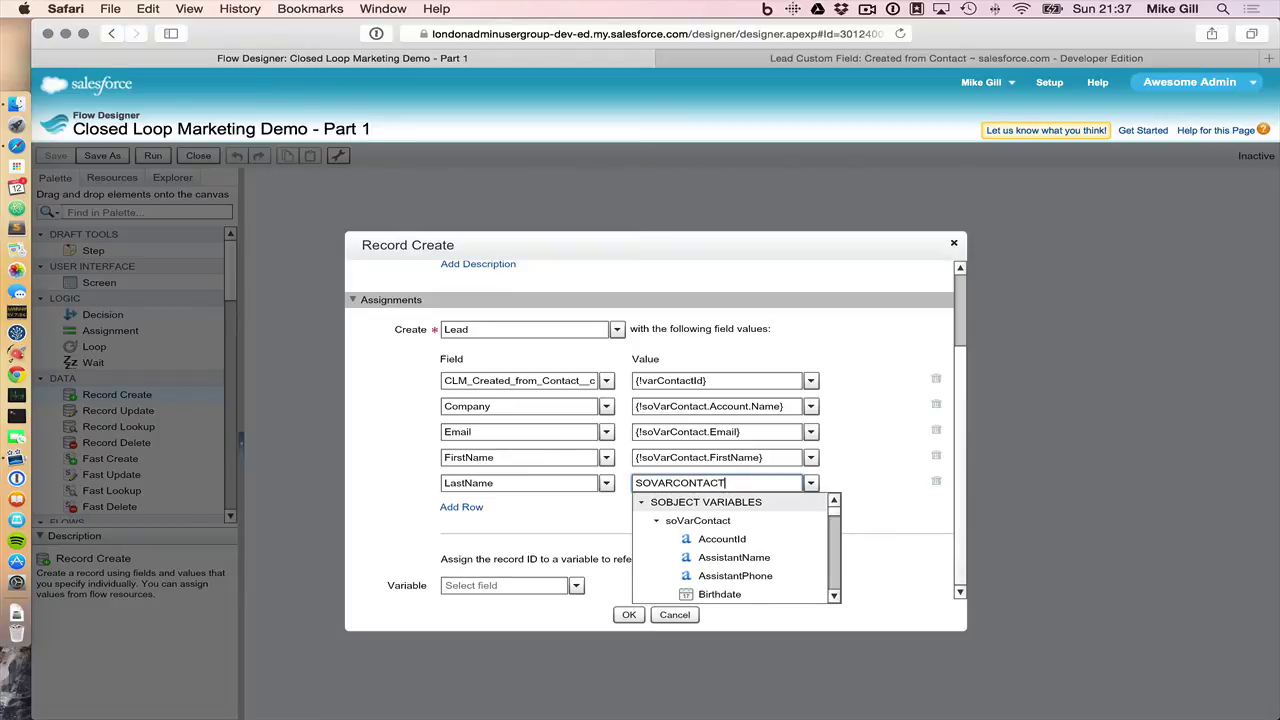
pyautogui.write('.Las')
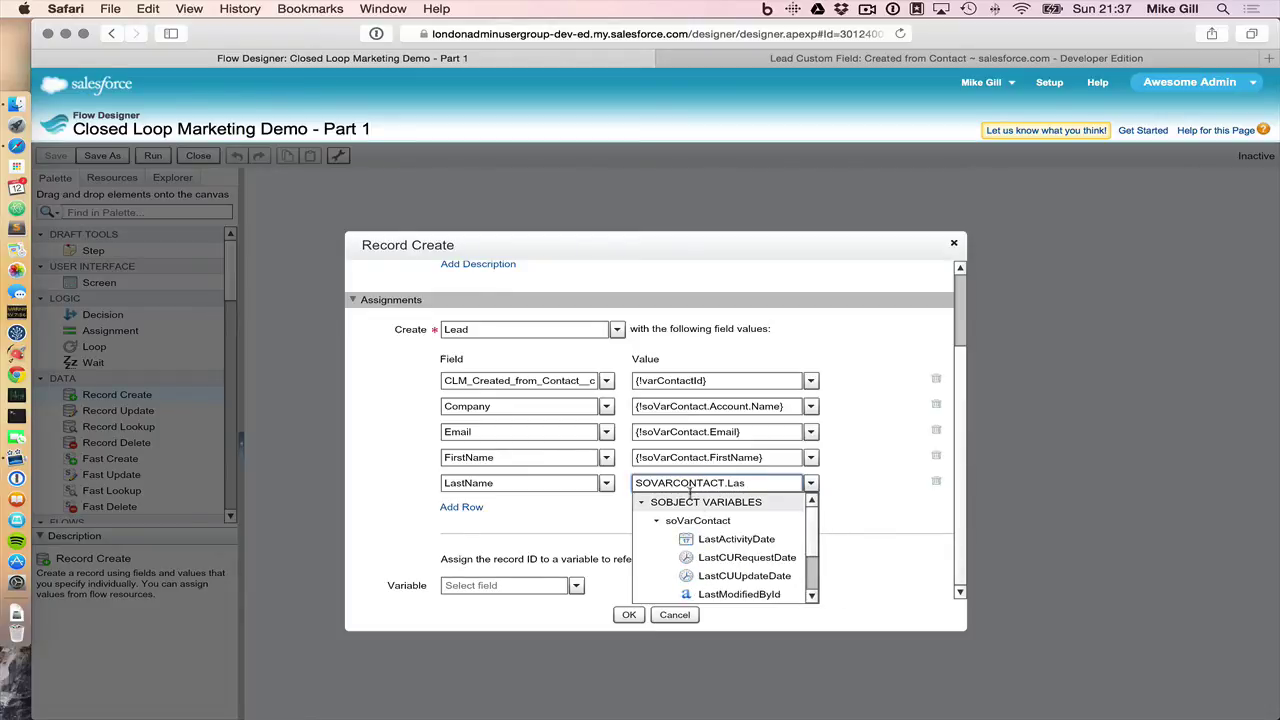
pyautogui.write('tN')
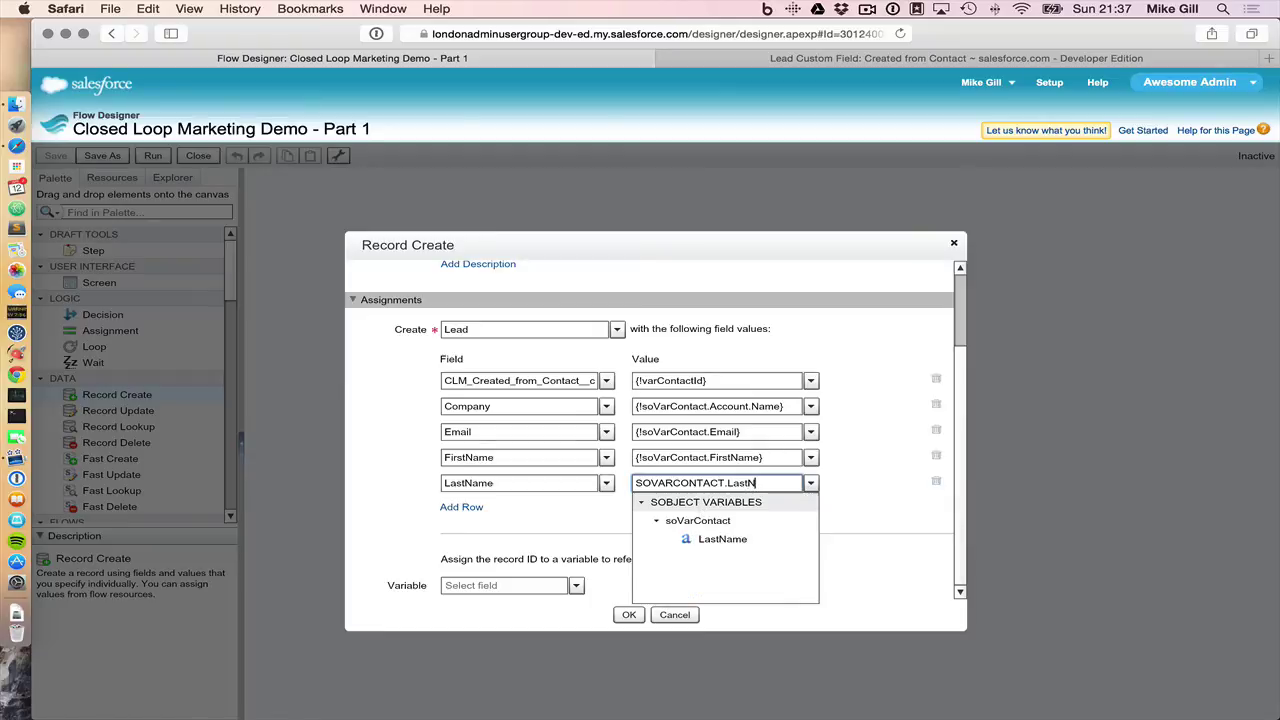
pyautogui.click(700, 535)
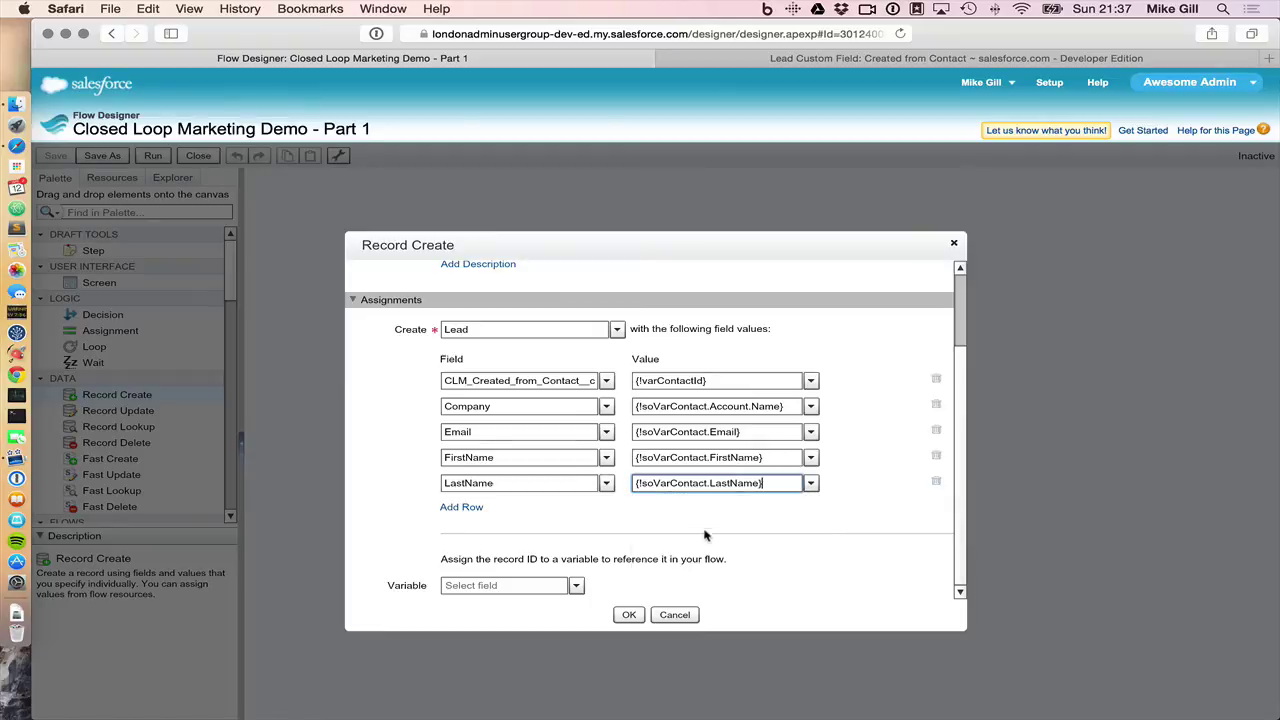
# Add a row assigning {!soVarContact.Phone} to the lead's Phone field.
pyautogui.click(462, 508)
pyautogui.click(476, 486)
pyautogui.write('Phone')
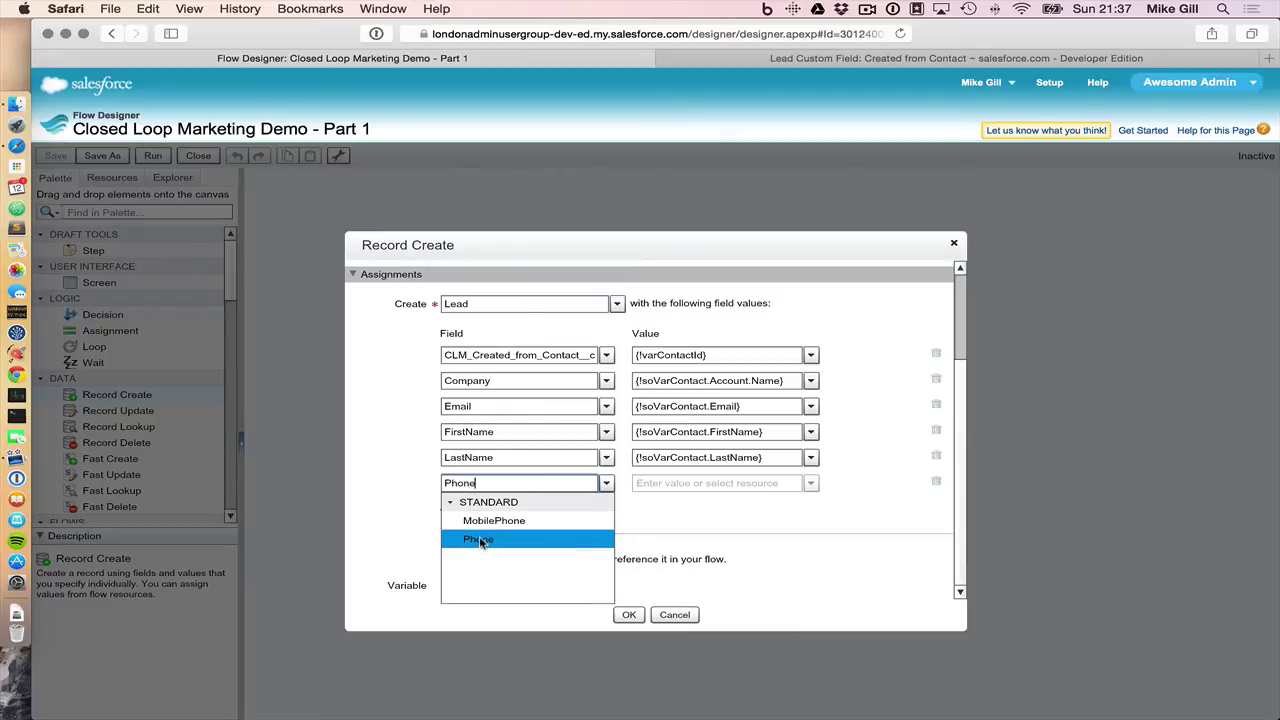
pyautogui.click(479, 540)
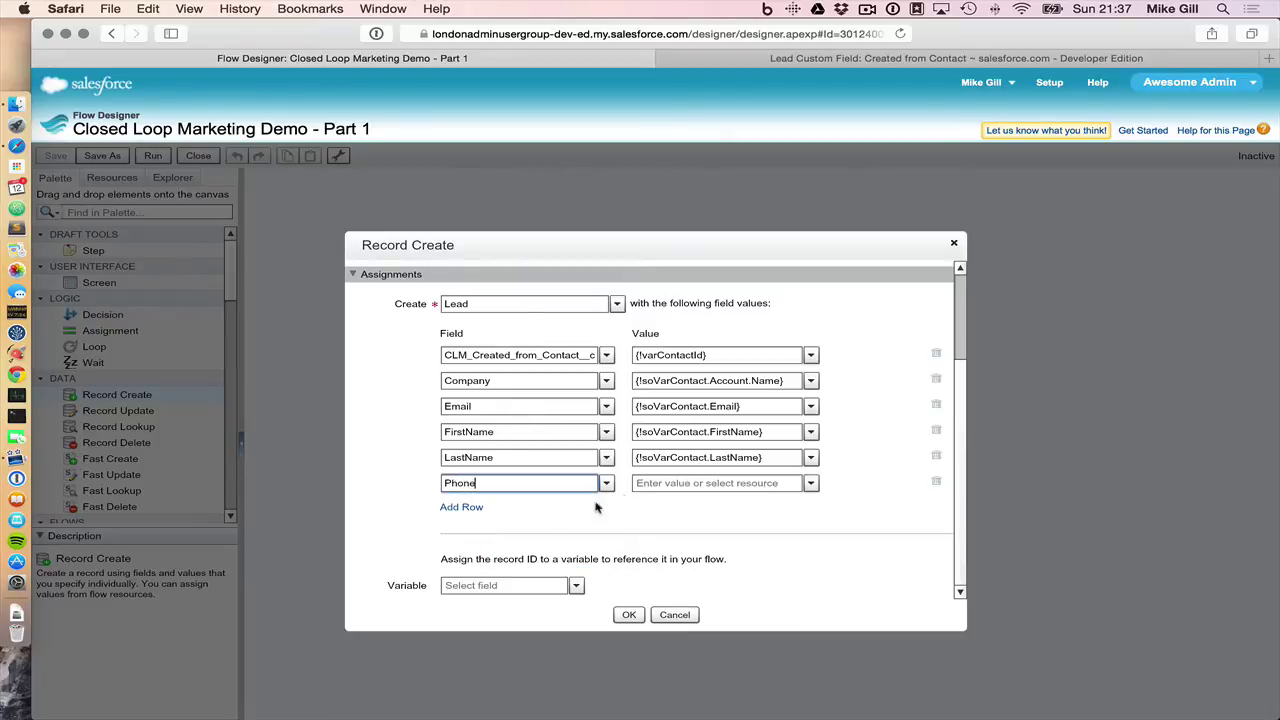
pyautogui.click(670, 490)
pyautogui.write('so')
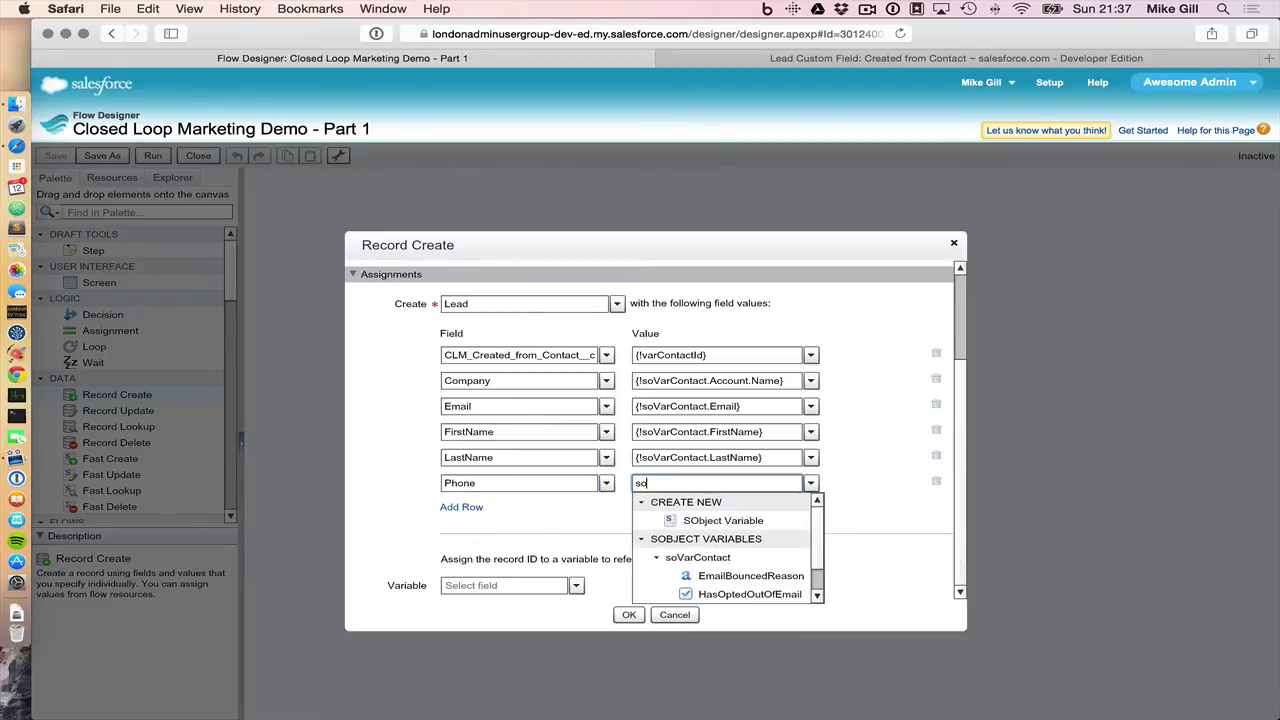
pyautogui.write('VarContac')
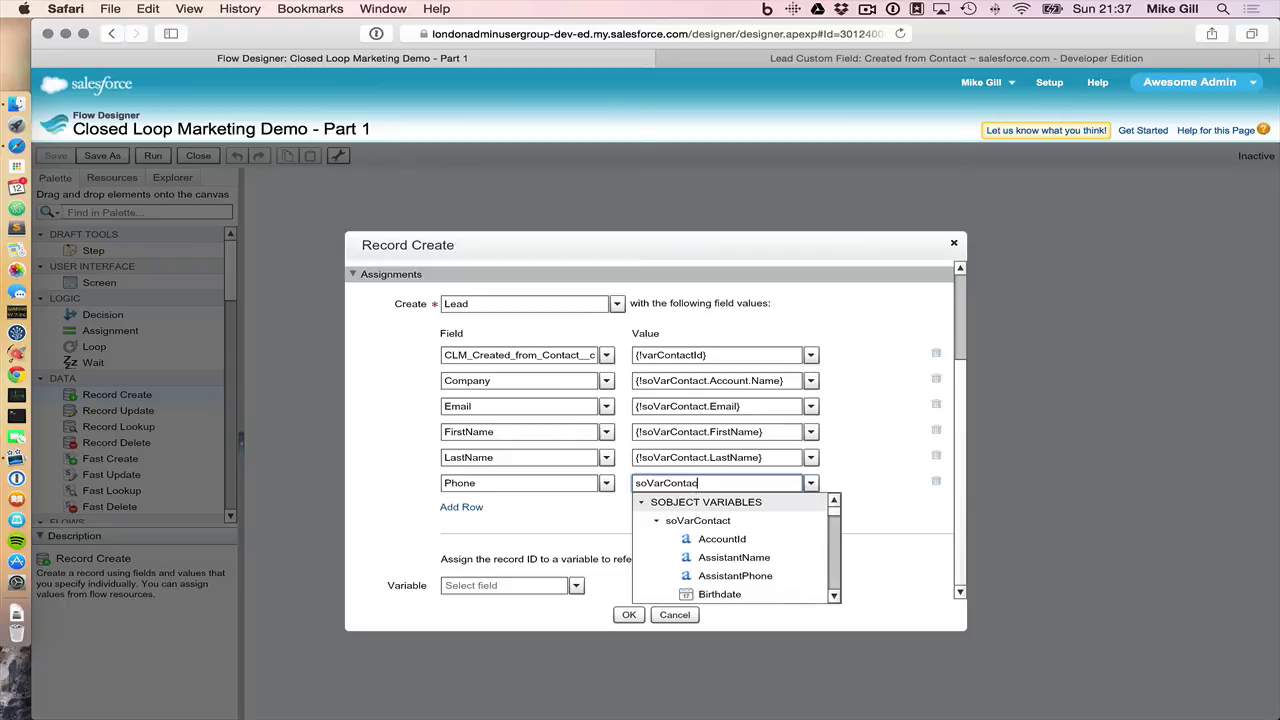
pyautogui.write('t.Phone')
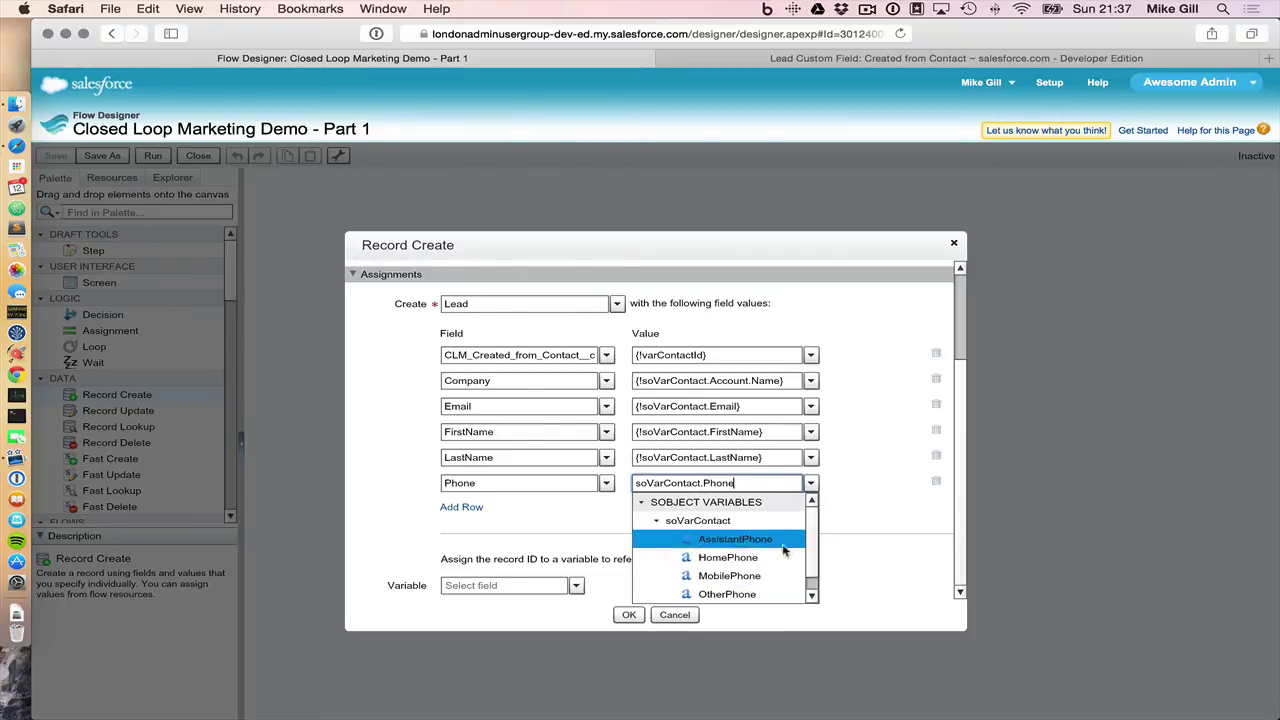
pyautogui.scroll(-1, 790, 592)
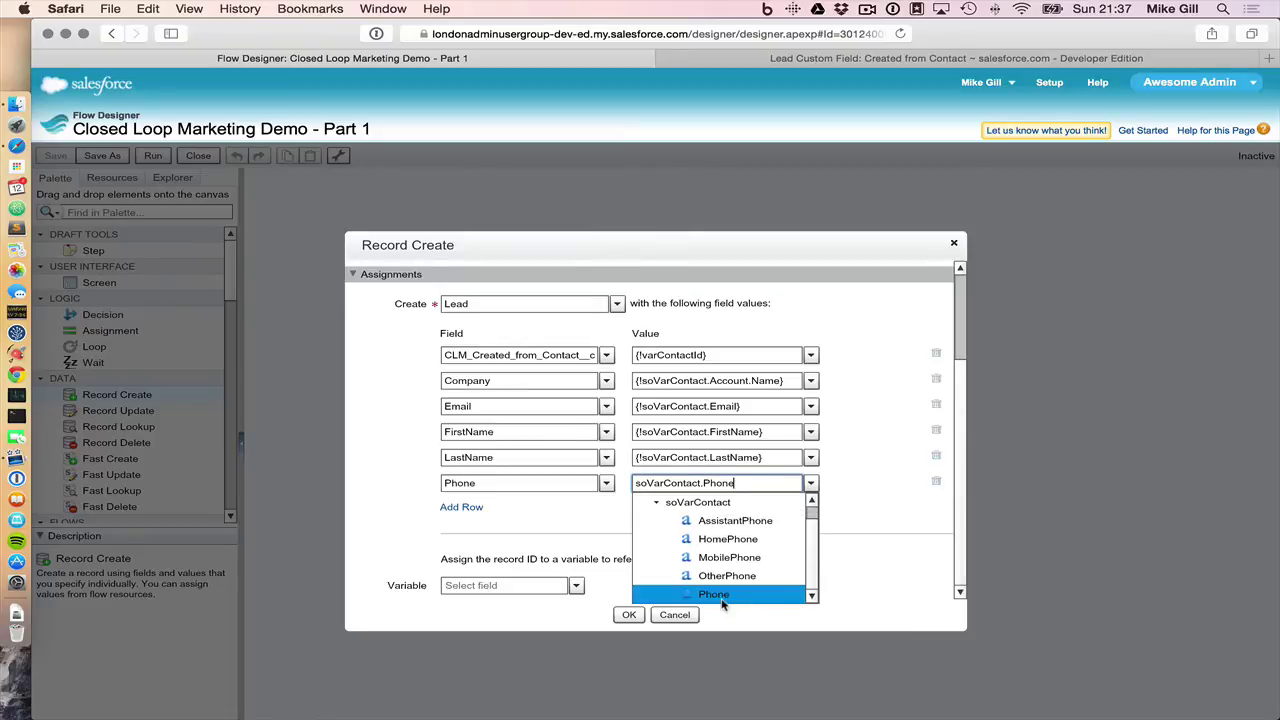
pyautogui.click(790, 592)
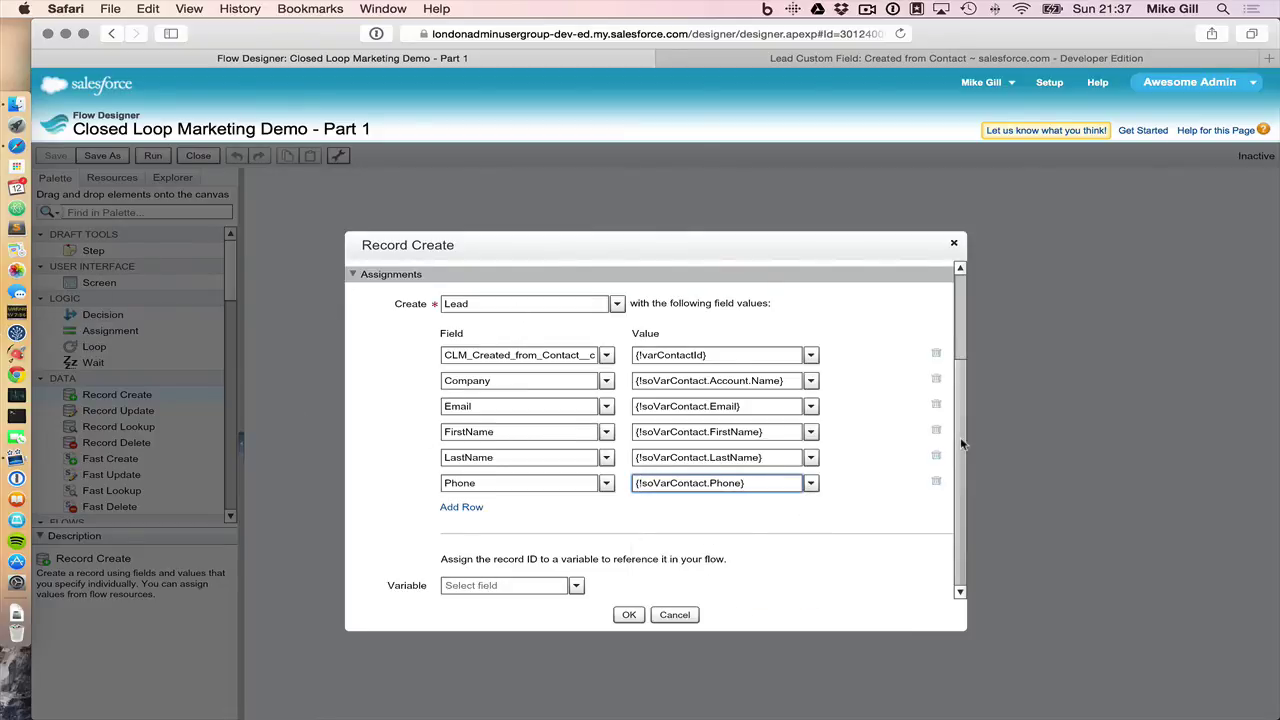
# Store the created lead's record ID in varLeadId and confirm the Record Create settings.
pyautogui.click(462, 586)
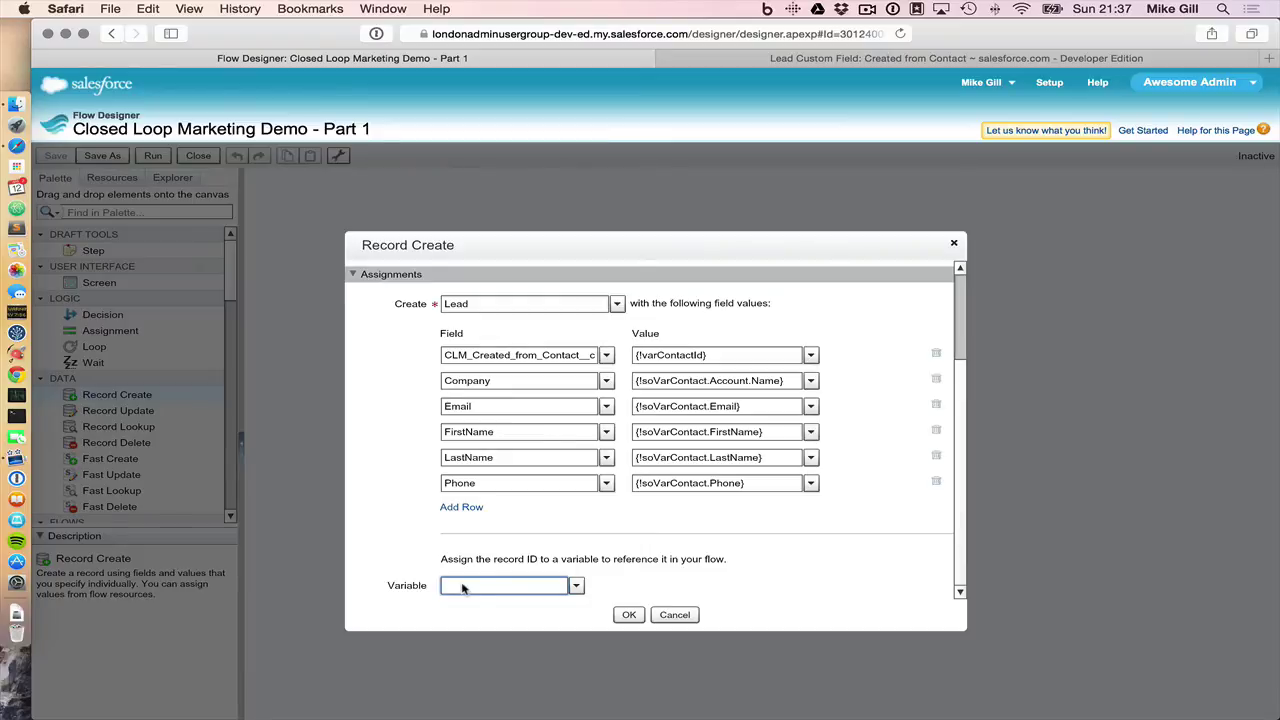
pyautogui.write('var')
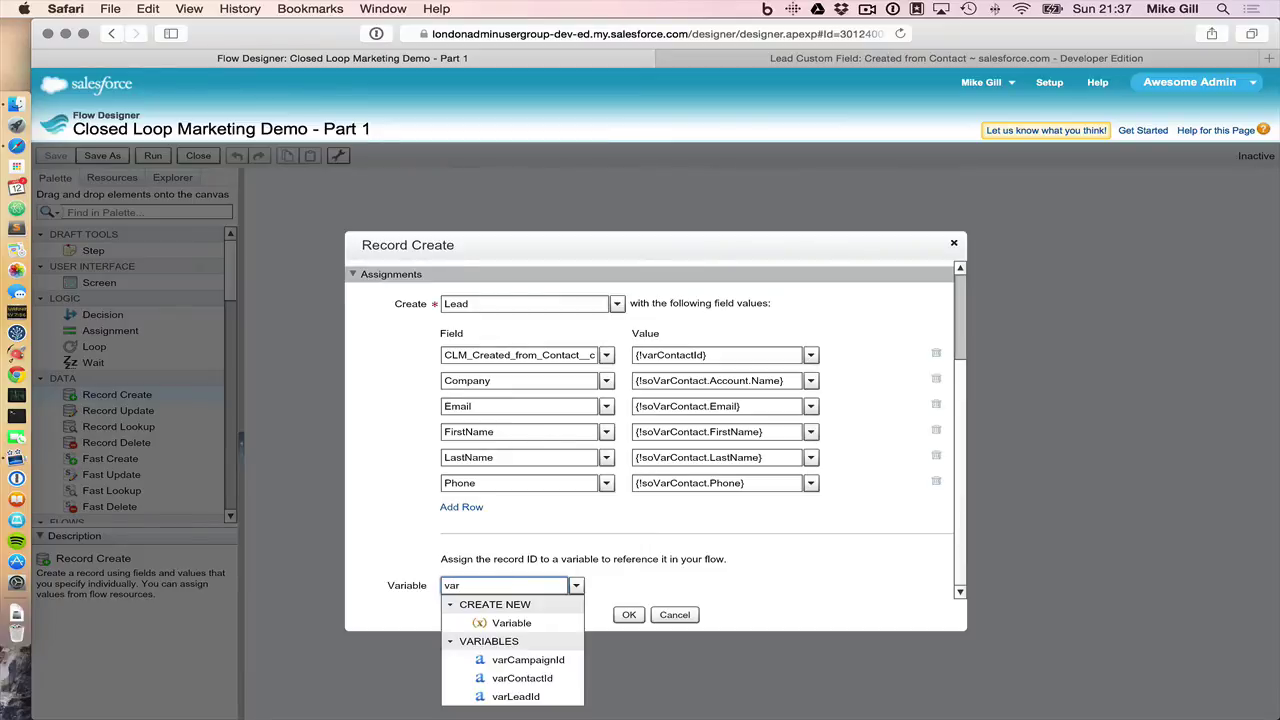
pyautogui.write('Lea')
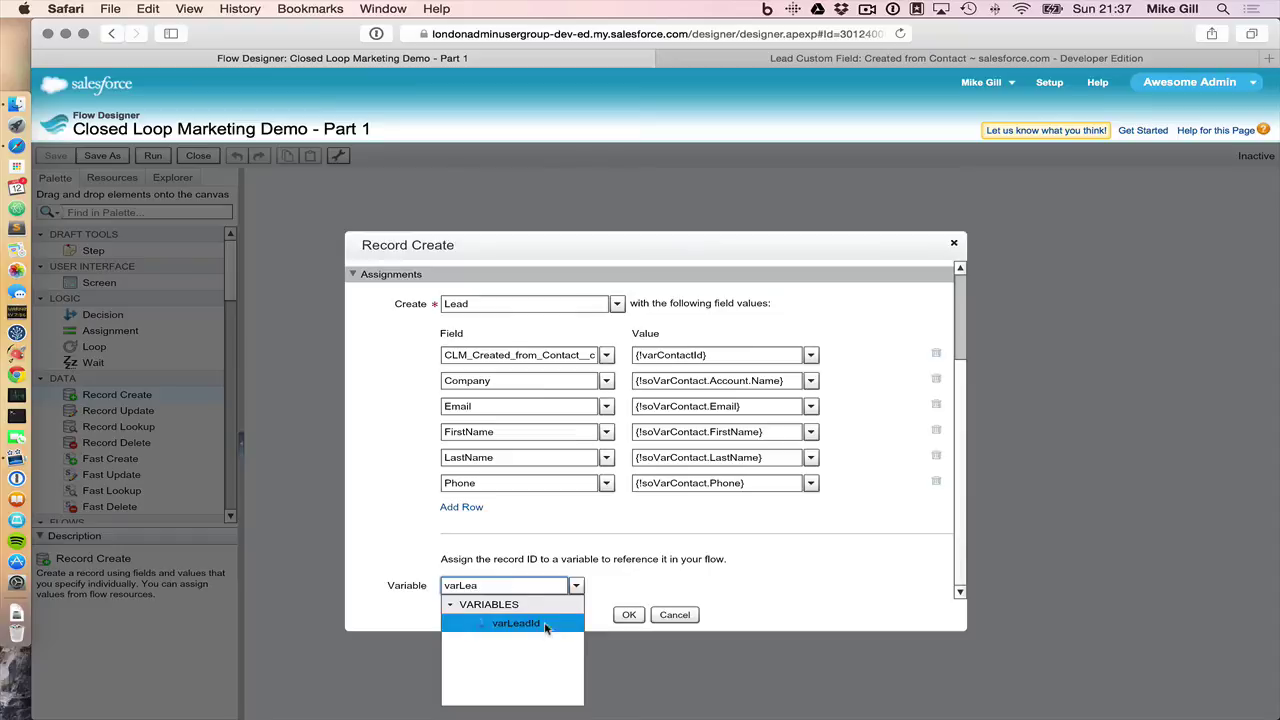
pyautogui.click(547, 625)
pyautogui.click(627, 615)
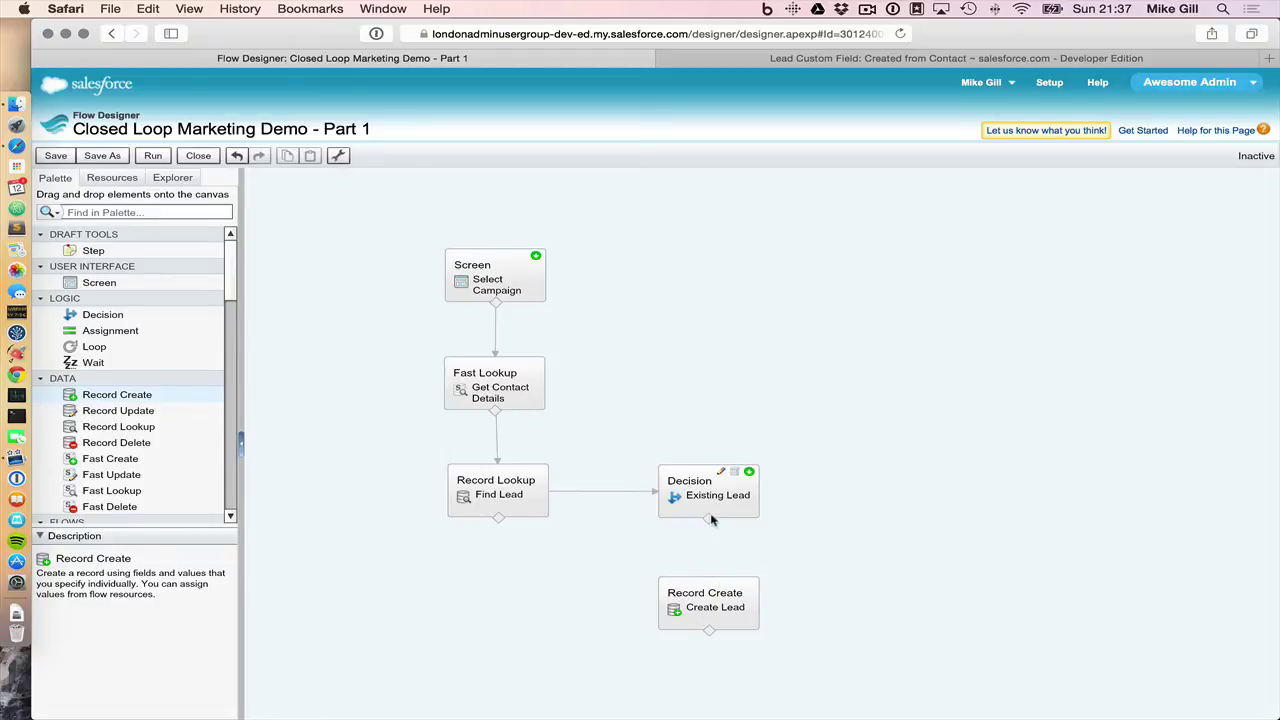
# Connect the Existing Lead decision to the Create Lead element for the outcome No.
pyautogui.moveTo(709, 518); pyautogui.dragTo(708, 600)
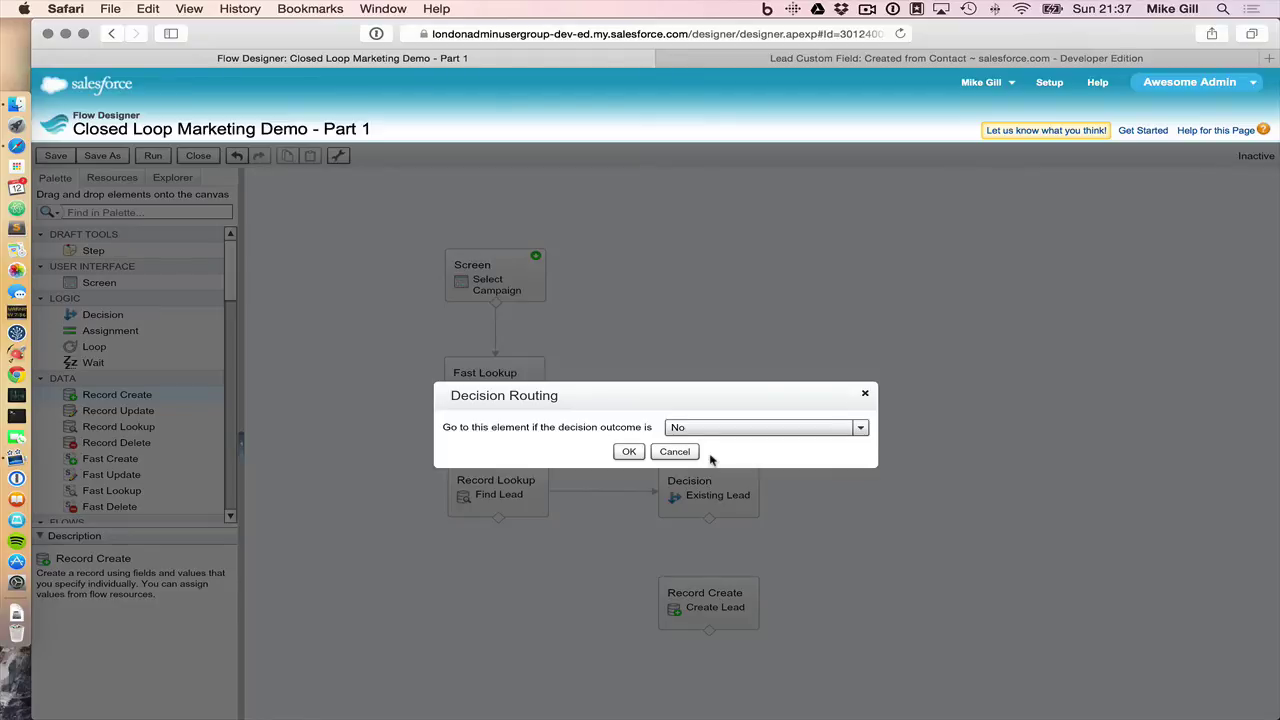
pyautogui.click(626, 451)
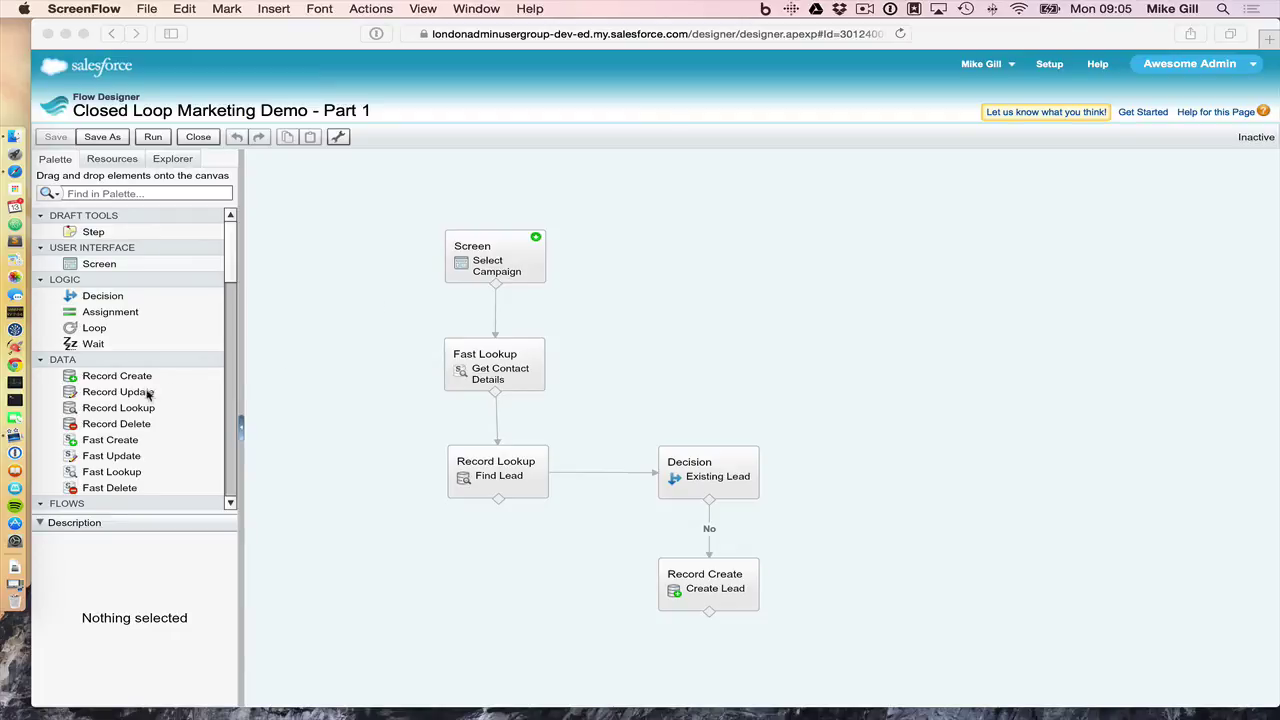
# Add a Record Lookup element beside the Existing Lead decision, named Find Campaign Member with unique name Find_Campaign_Member.
pyautogui.click(118, 410)
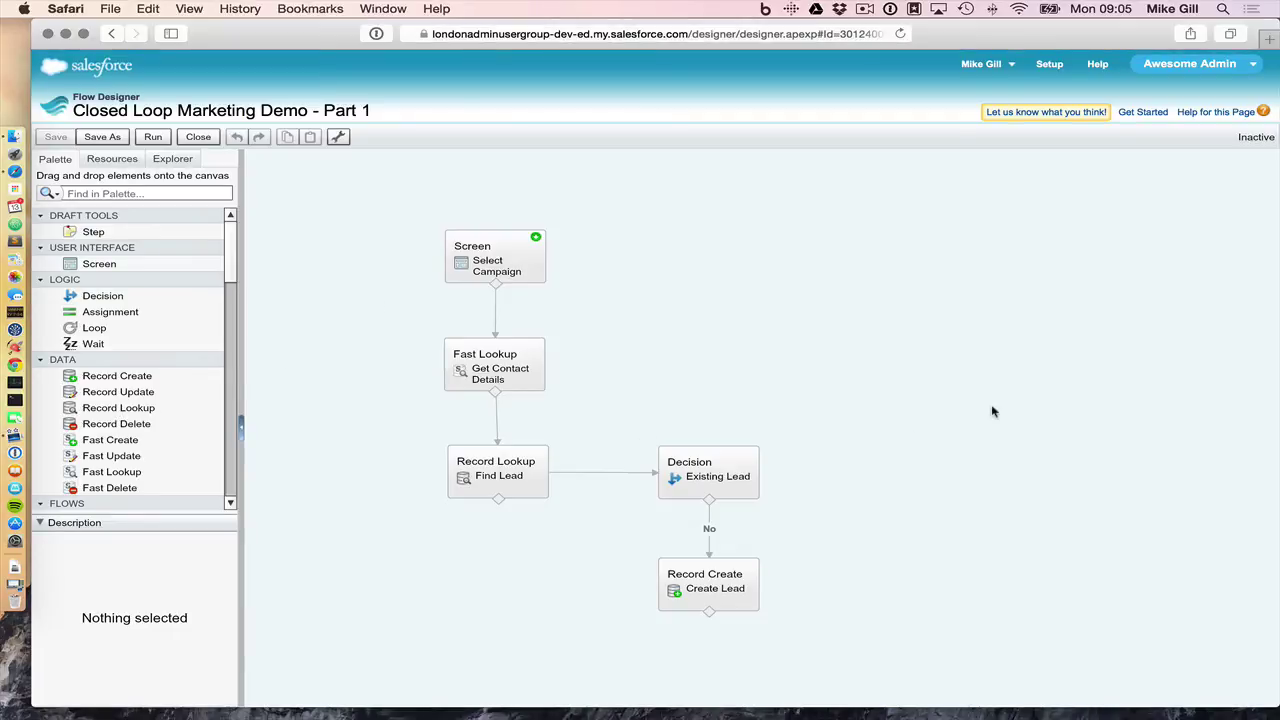
pyautogui.moveTo(118, 410); pyautogui.dragTo(886, 478)
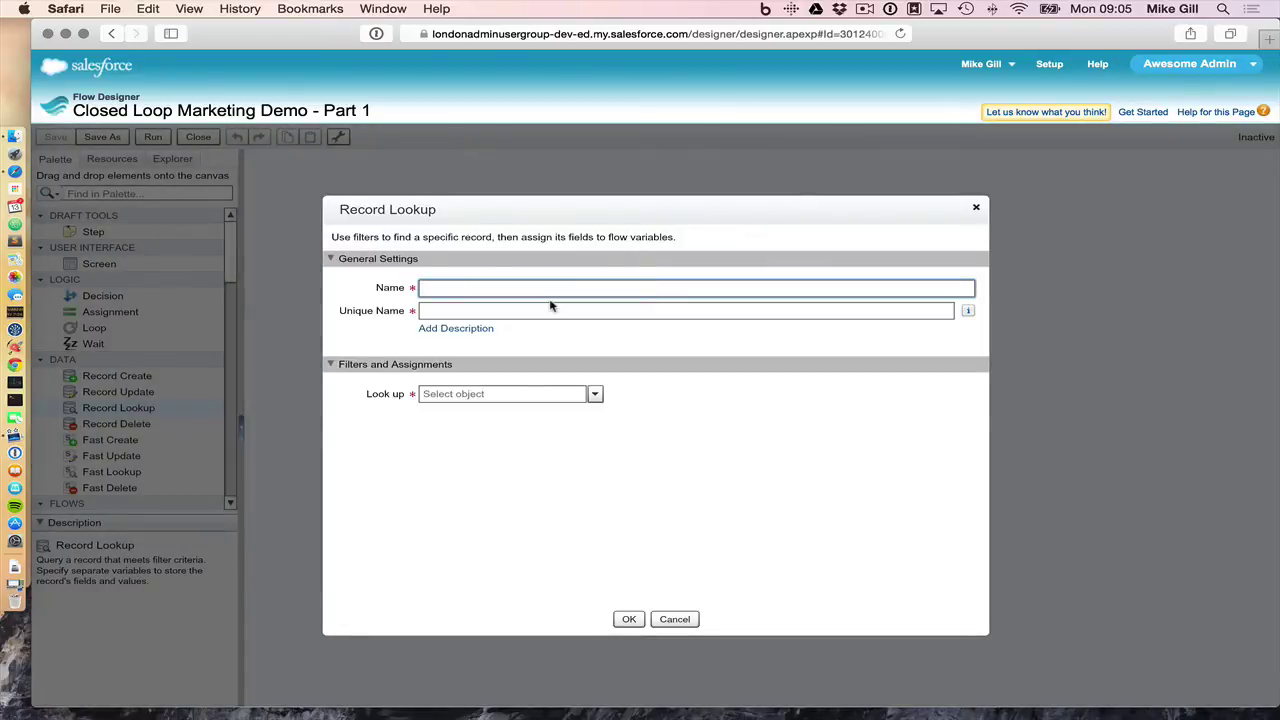
pyautogui.write('Find Camp')
pyautogui.write('aogn')
pyautogui.press('BackSpace')
pyautogui.press('BackSpace')
pyautogui.write('Member')
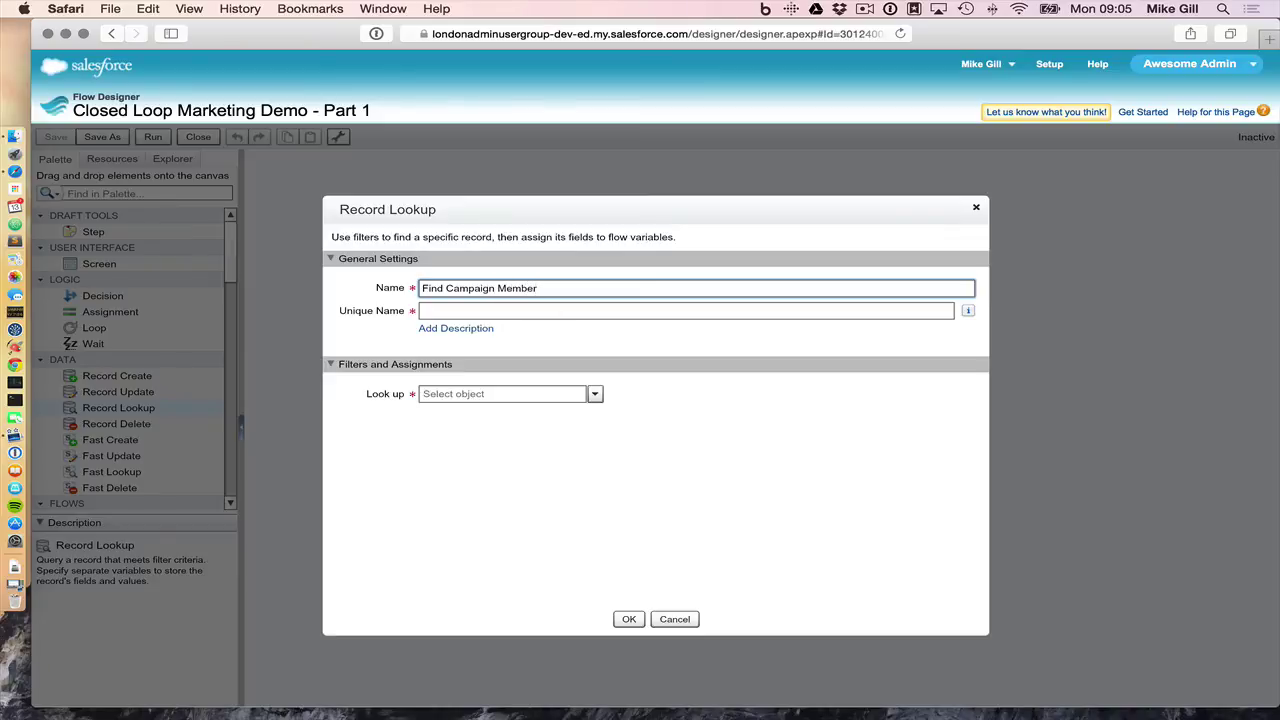
pyautogui.click(421, 310)
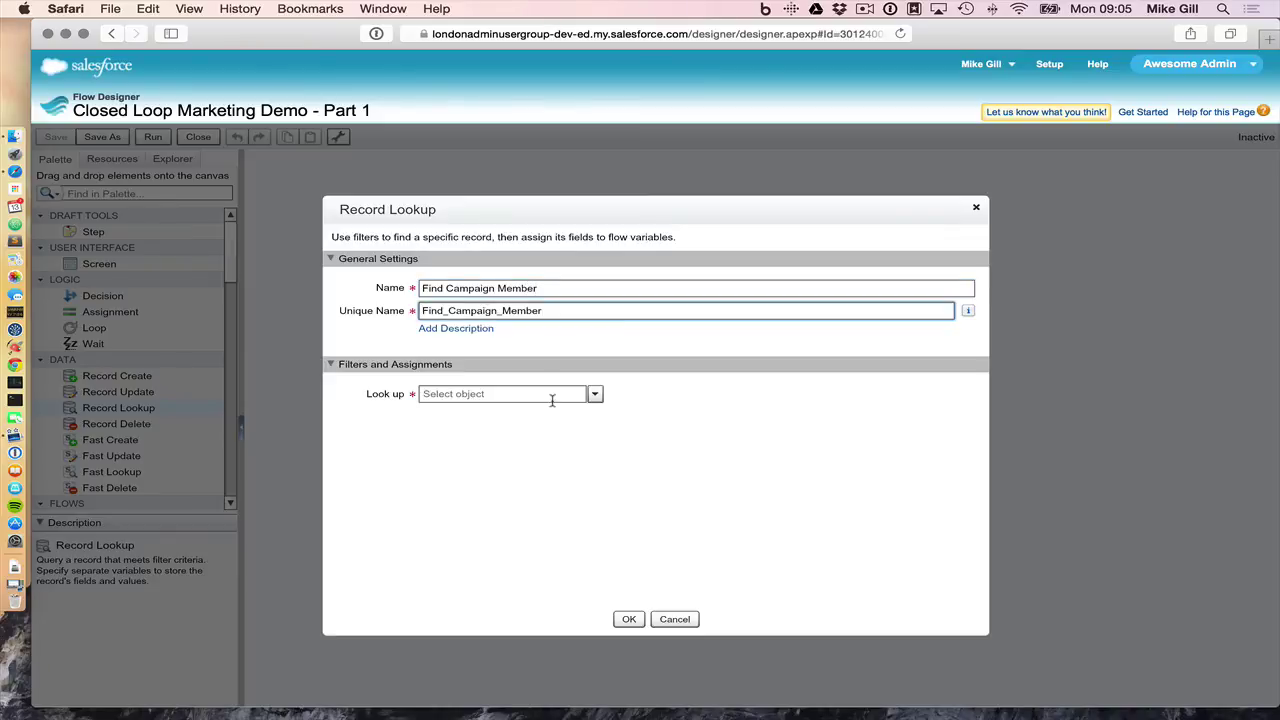
# Set the lookup object to CampaignMember with the criterion LeadId equals {!varLeadId}.
pyautogui.click(491, 397)
pyautogui.write('Camp')
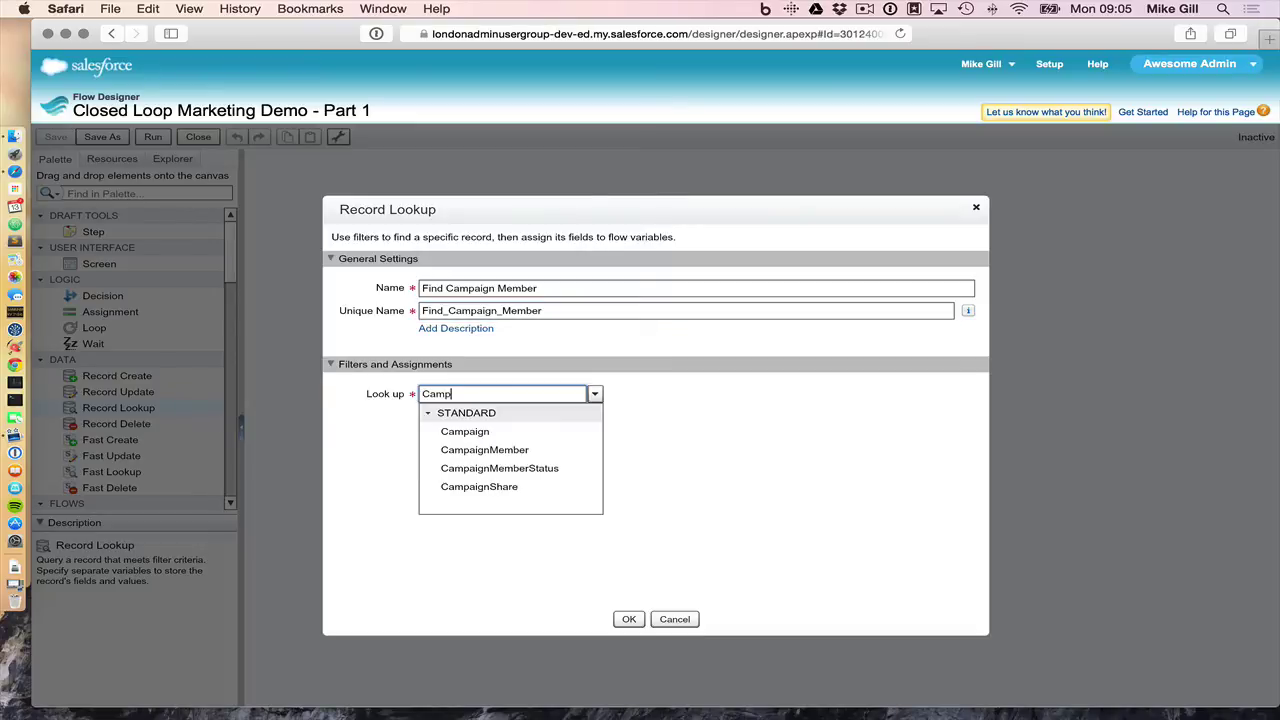
pyautogui.click(497, 451)
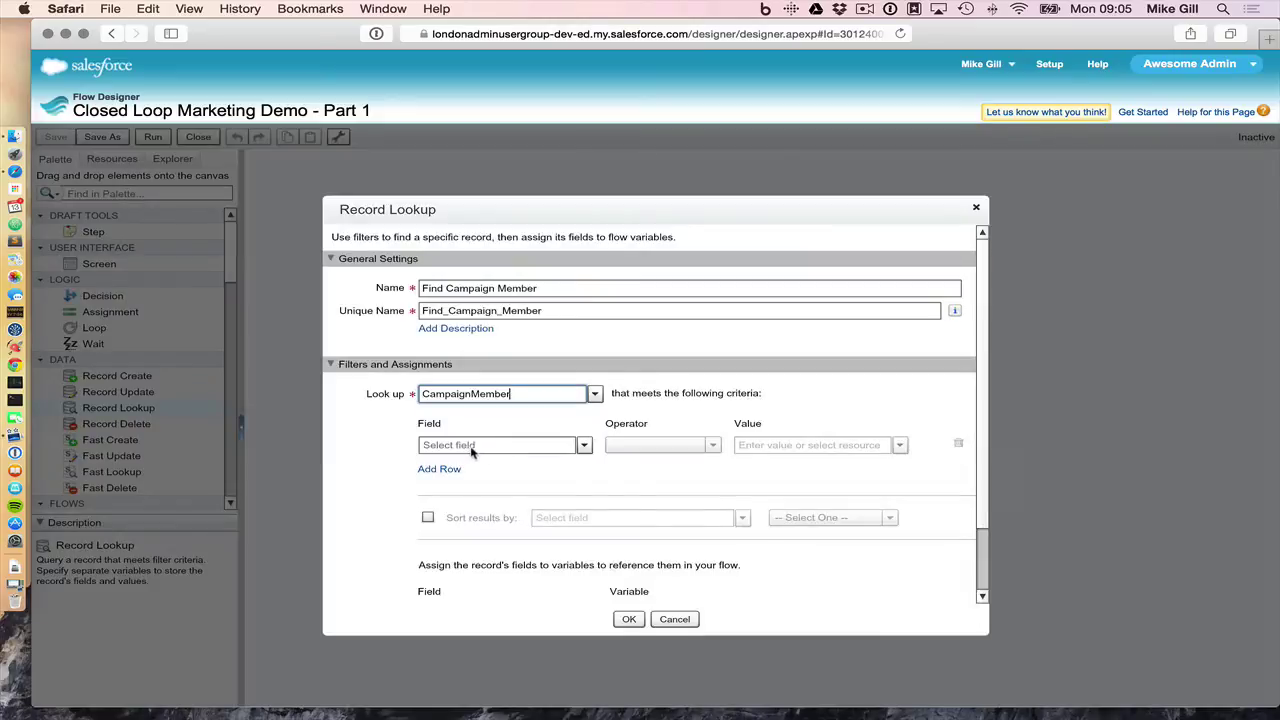
pyautogui.click(473, 447)
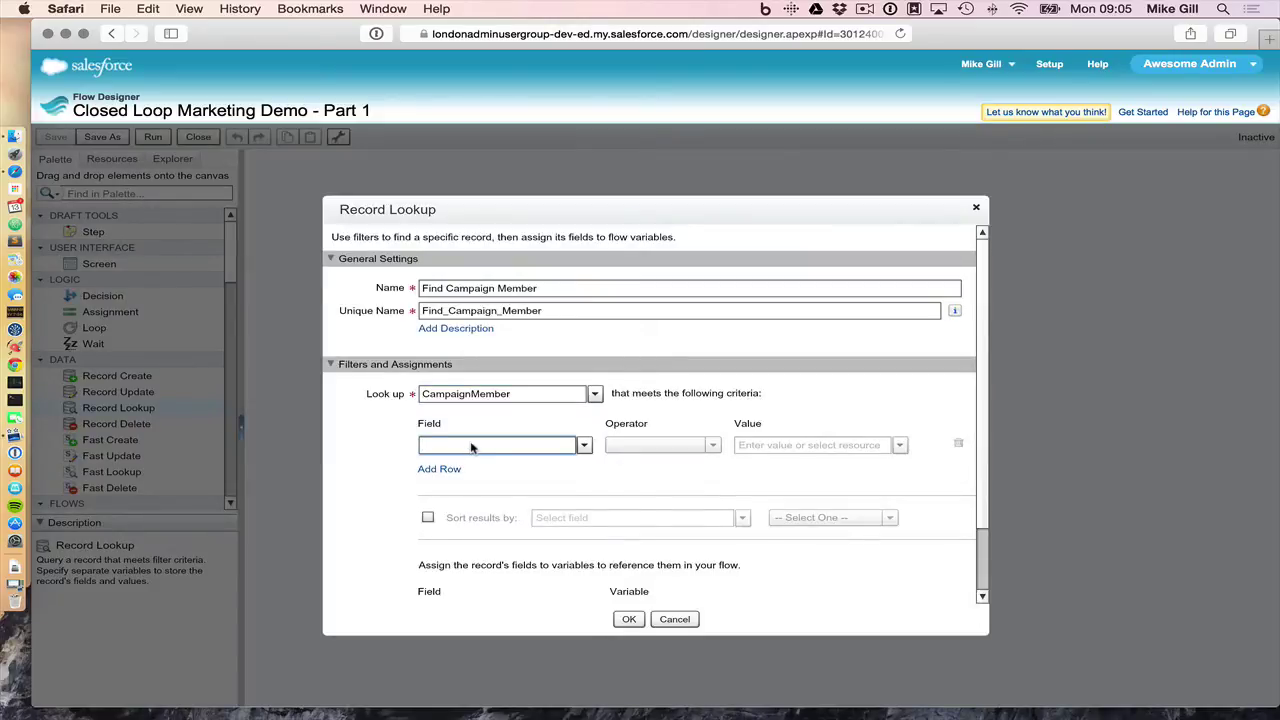
pyautogui.write('Lead')
pyautogui.click(455, 482)
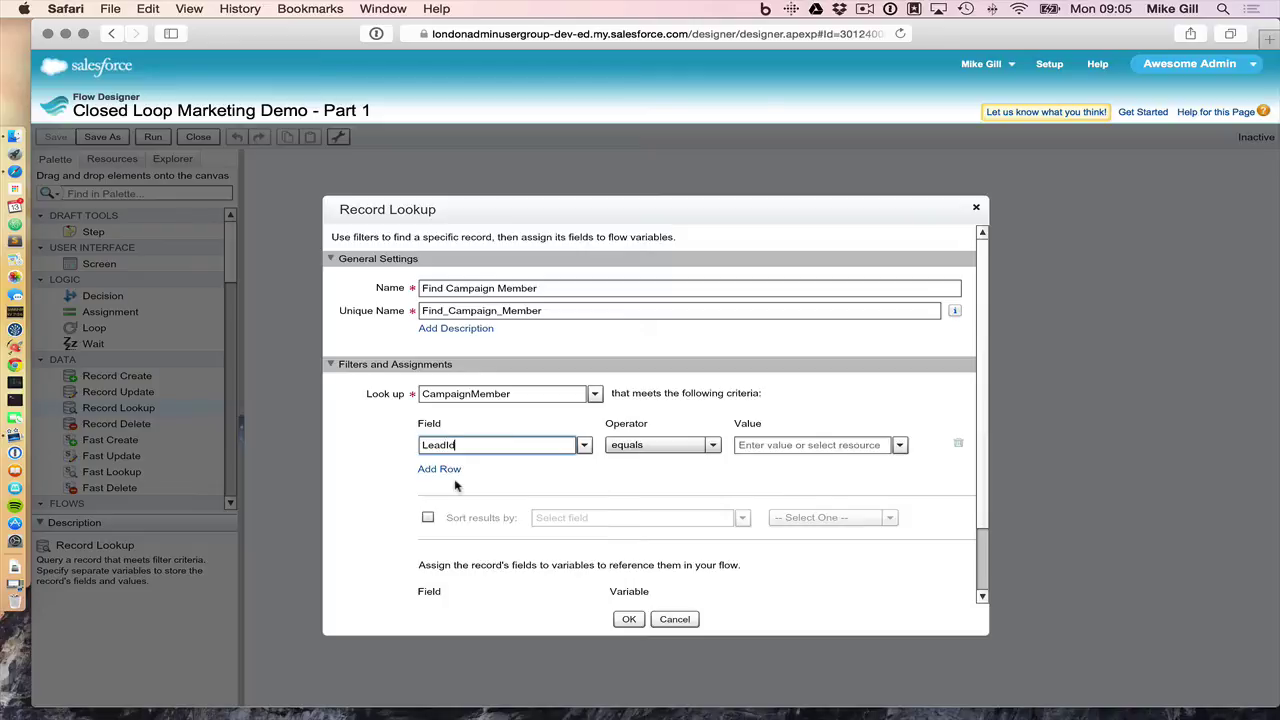
pyautogui.click(780, 449)
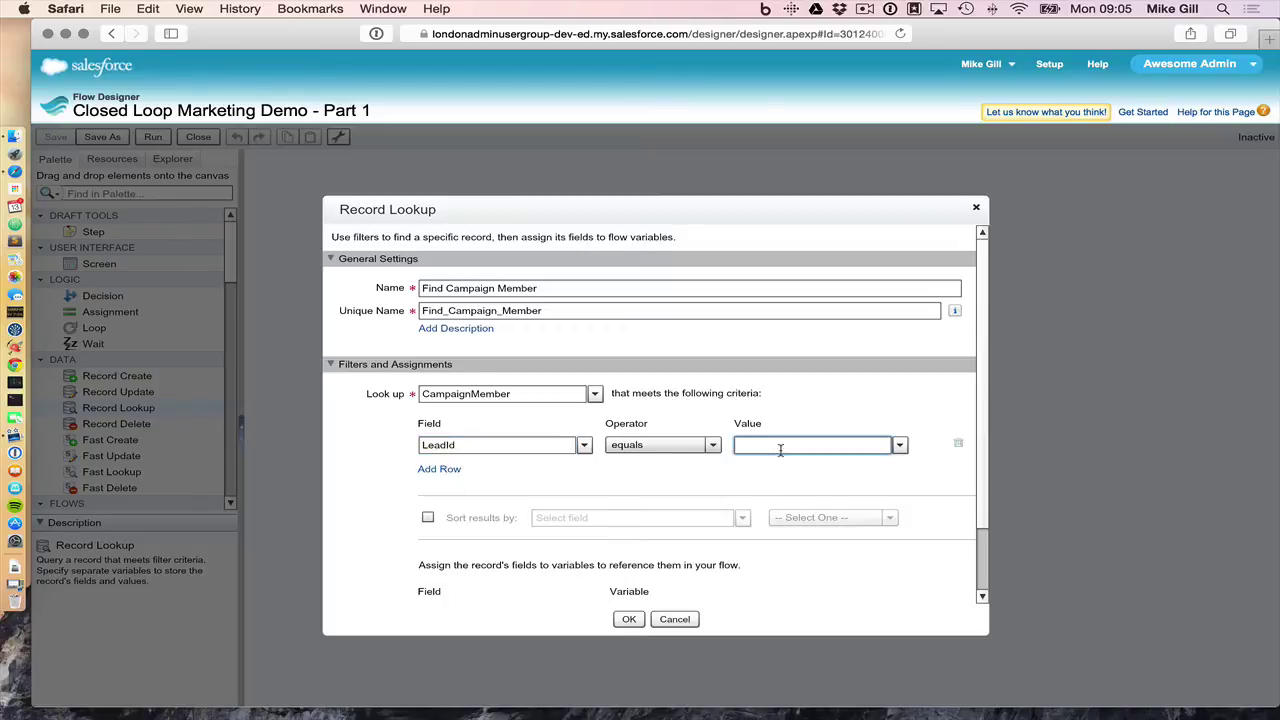
pyautogui.write('var')
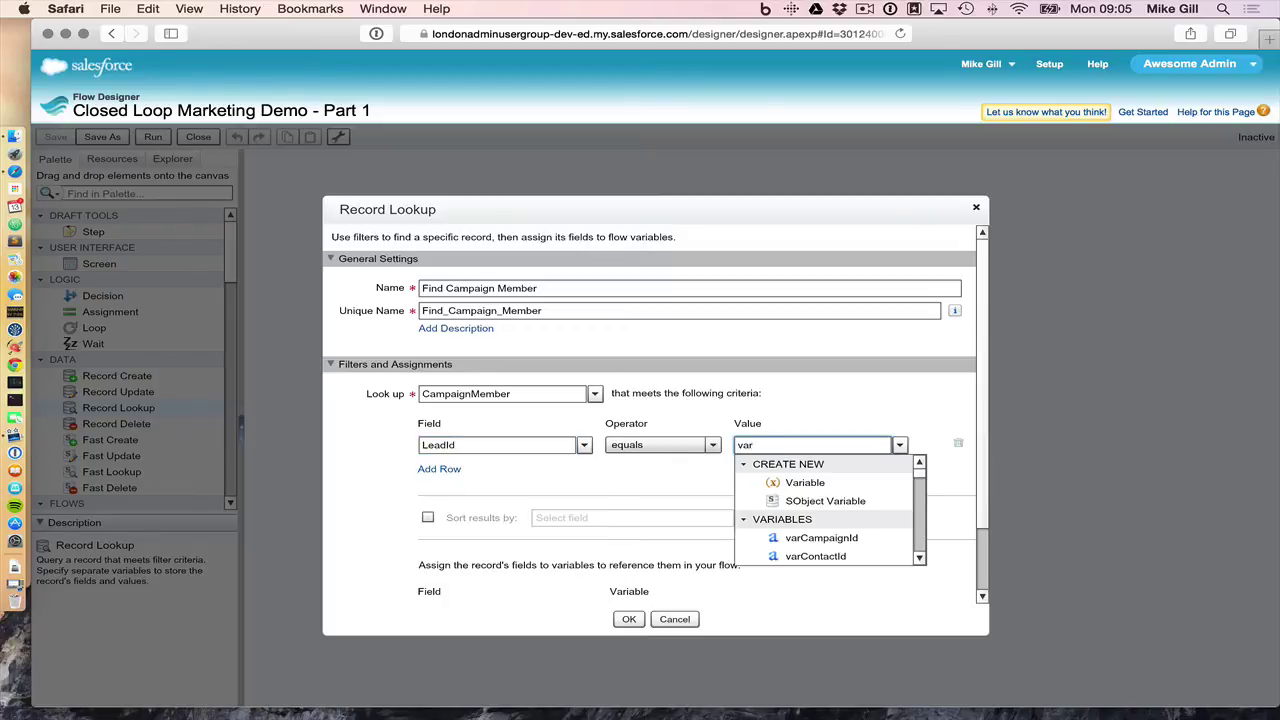
pyautogui.write('Lea')
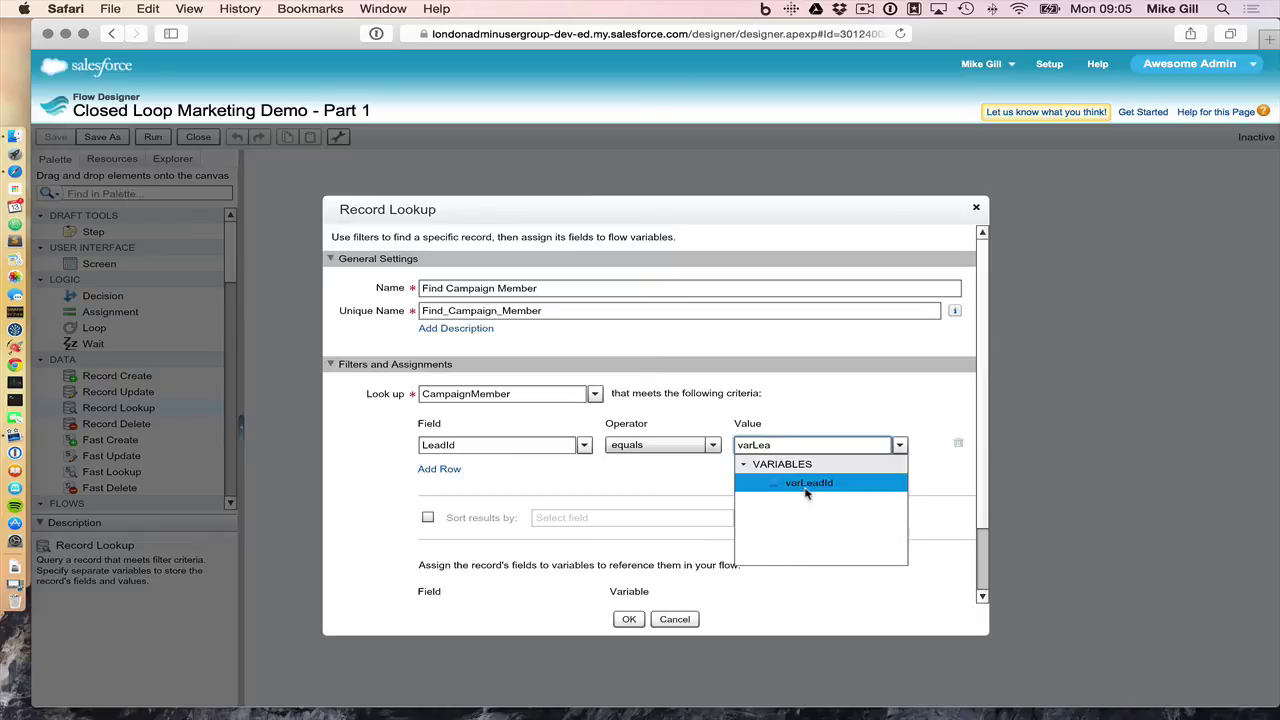
pyautogui.click(805, 484)
# Add a second lookup criterion where CampaignId equals {!varCampaignId}.
pyautogui.click(450, 470)
pyautogui.scroll(-2, 484, 380)
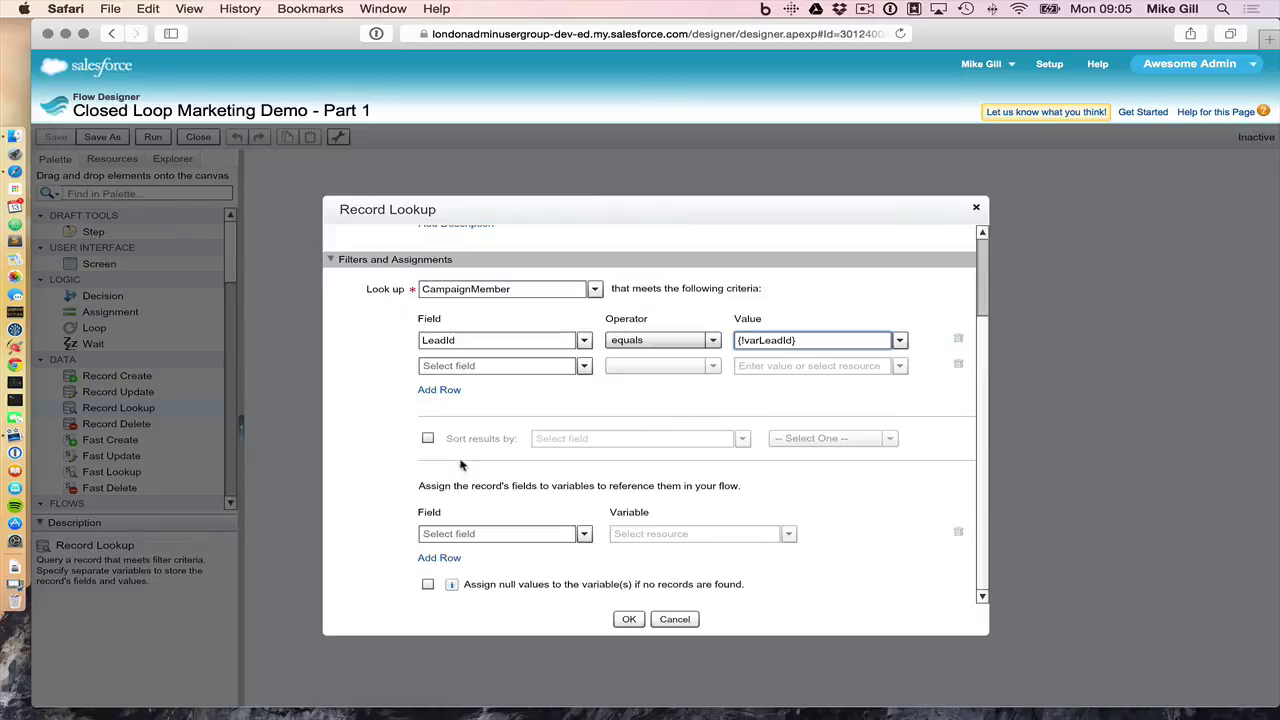
pyautogui.click(470, 366)
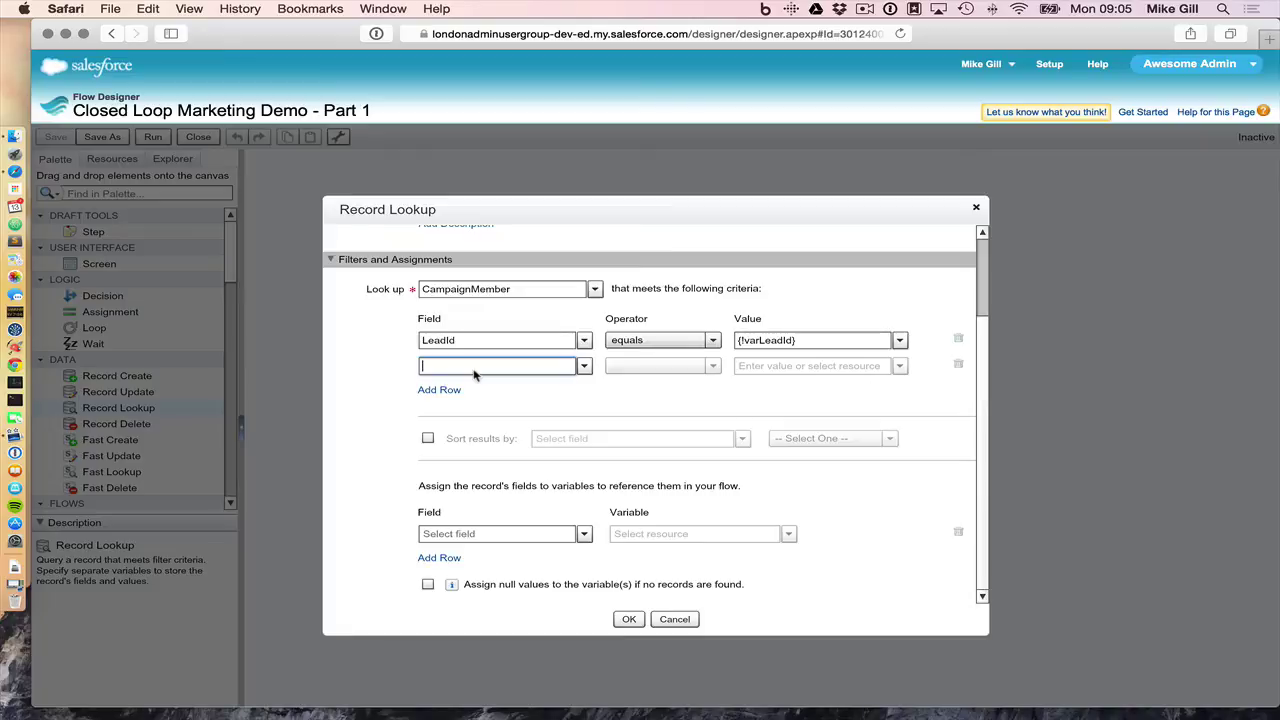
pyautogui.write('Cam')
pyautogui.click(468, 403)
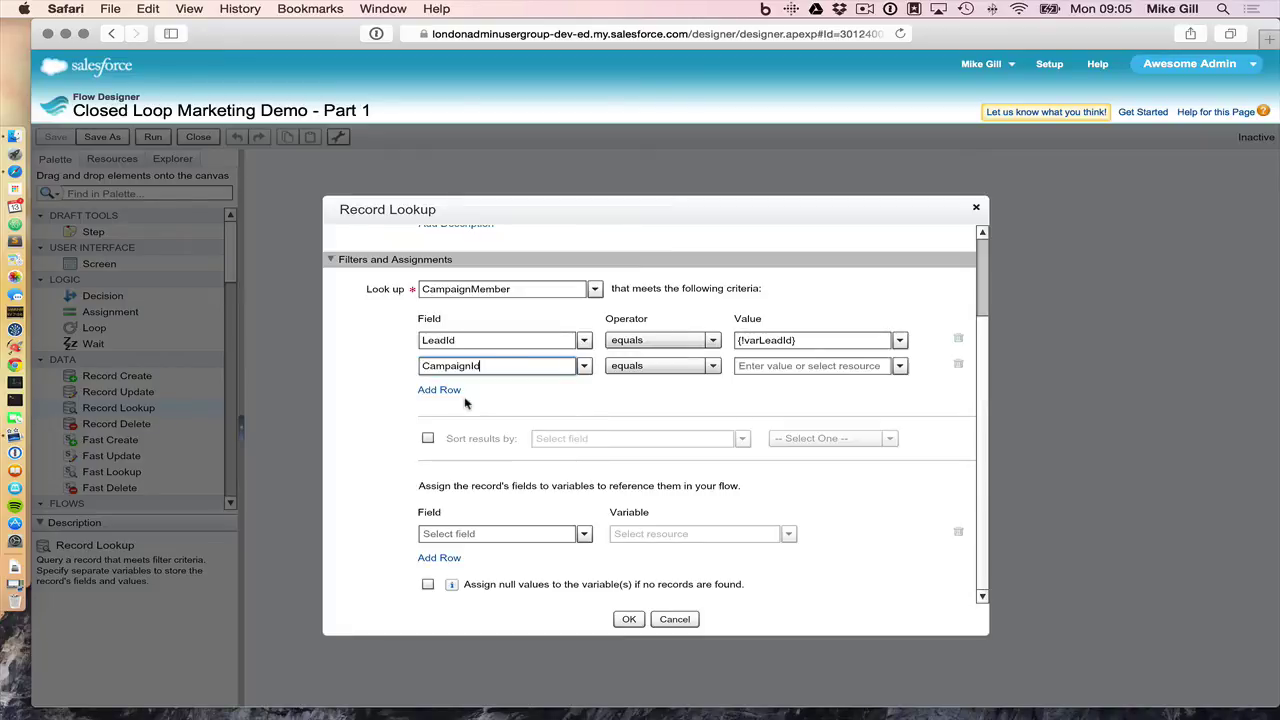
pyautogui.click(774, 366)
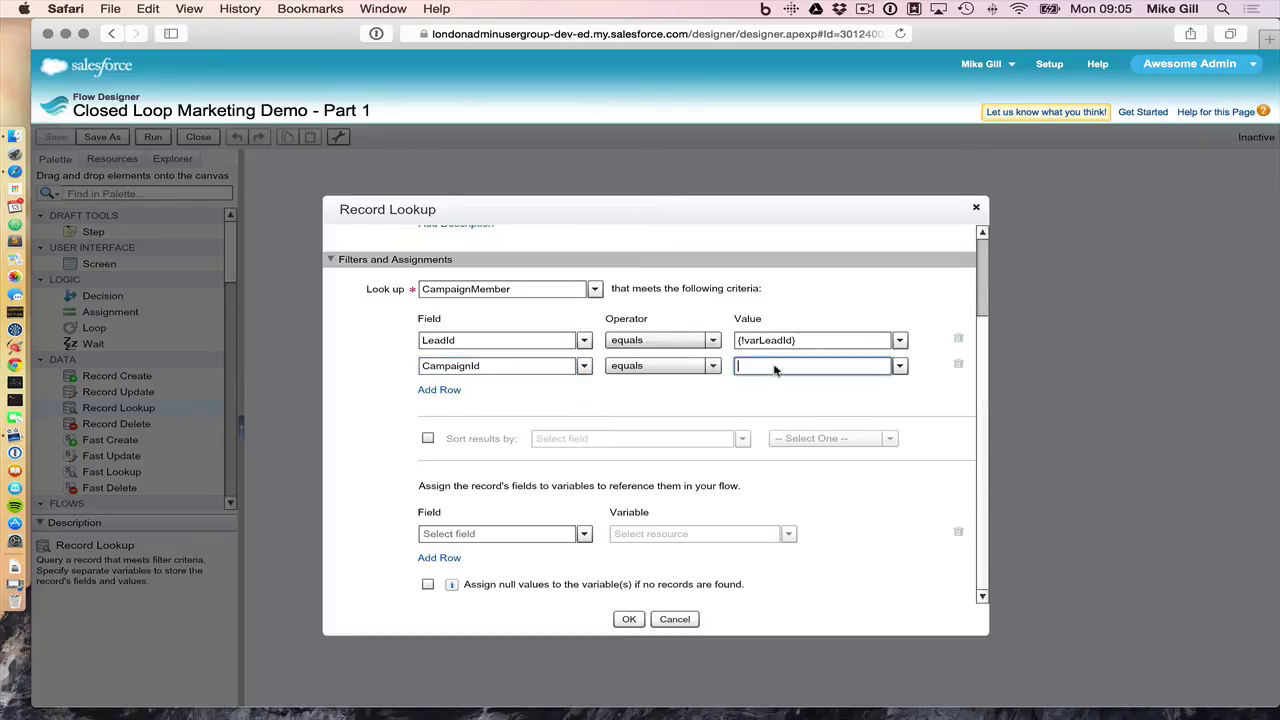
pyautogui.write('{!varC')
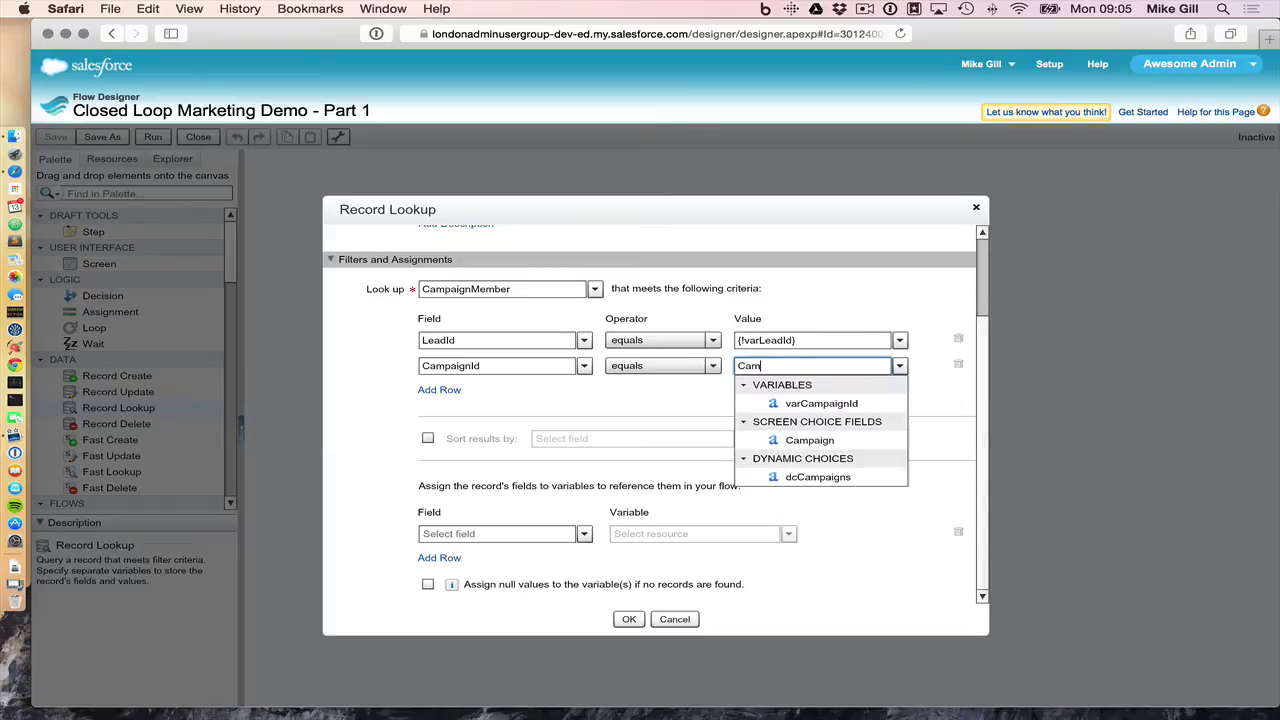
pyautogui.click(810, 404)
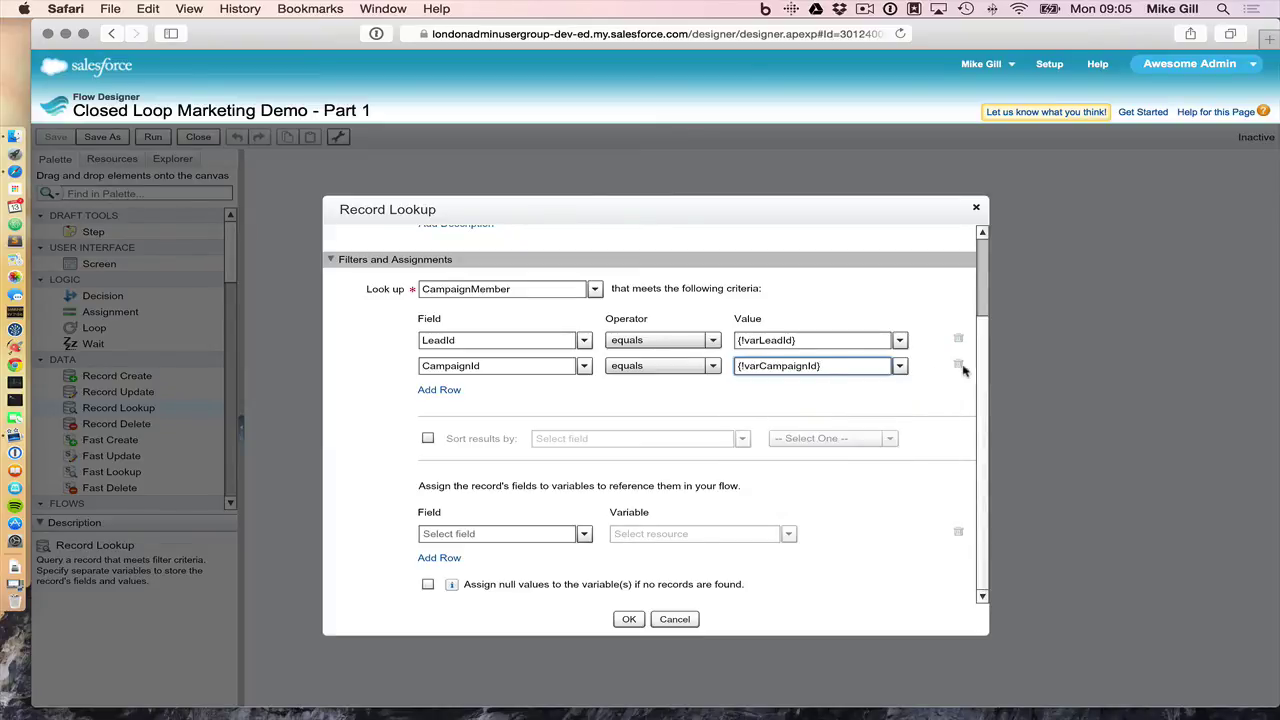
# Assign the found campaign member's Id field to a new variable in the record lookup.
pyautogui.click(462, 535)
pyautogui.write('Id')
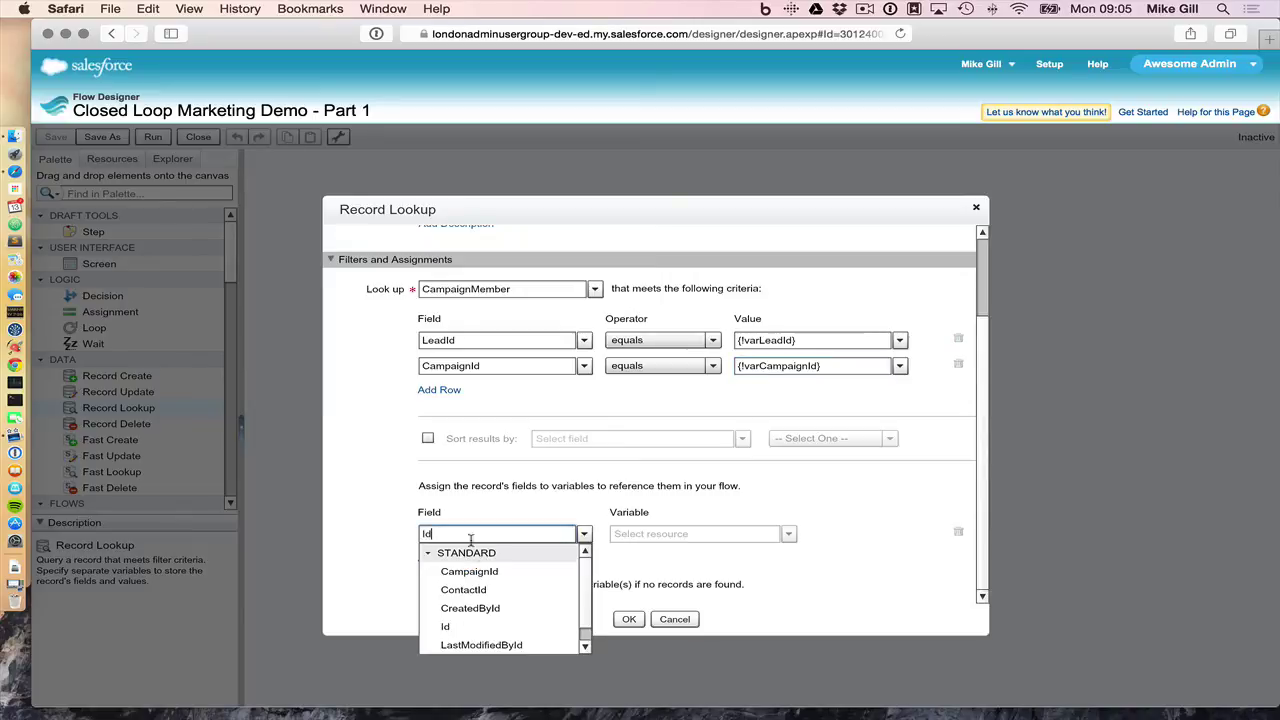
pyautogui.click(468, 630)
pyautogui.click(681, 540)
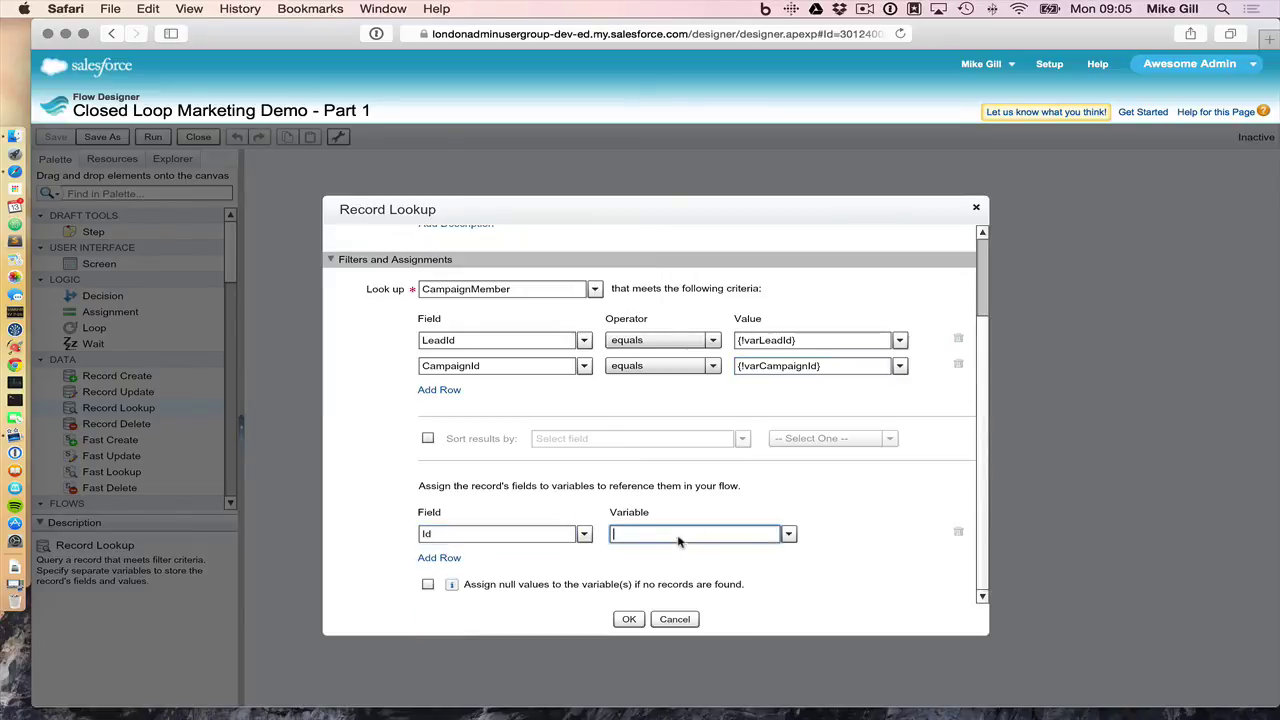
pyautogui.click(788, 535)
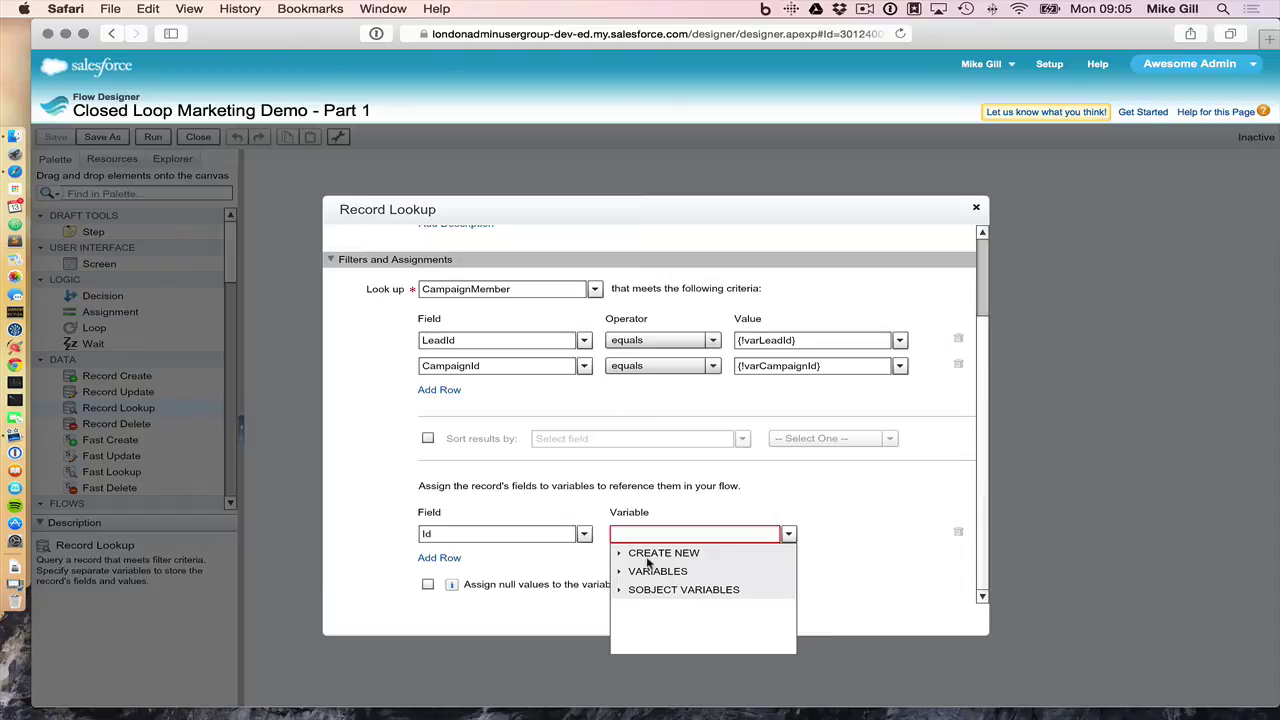
pyautogui.click(619, 553)
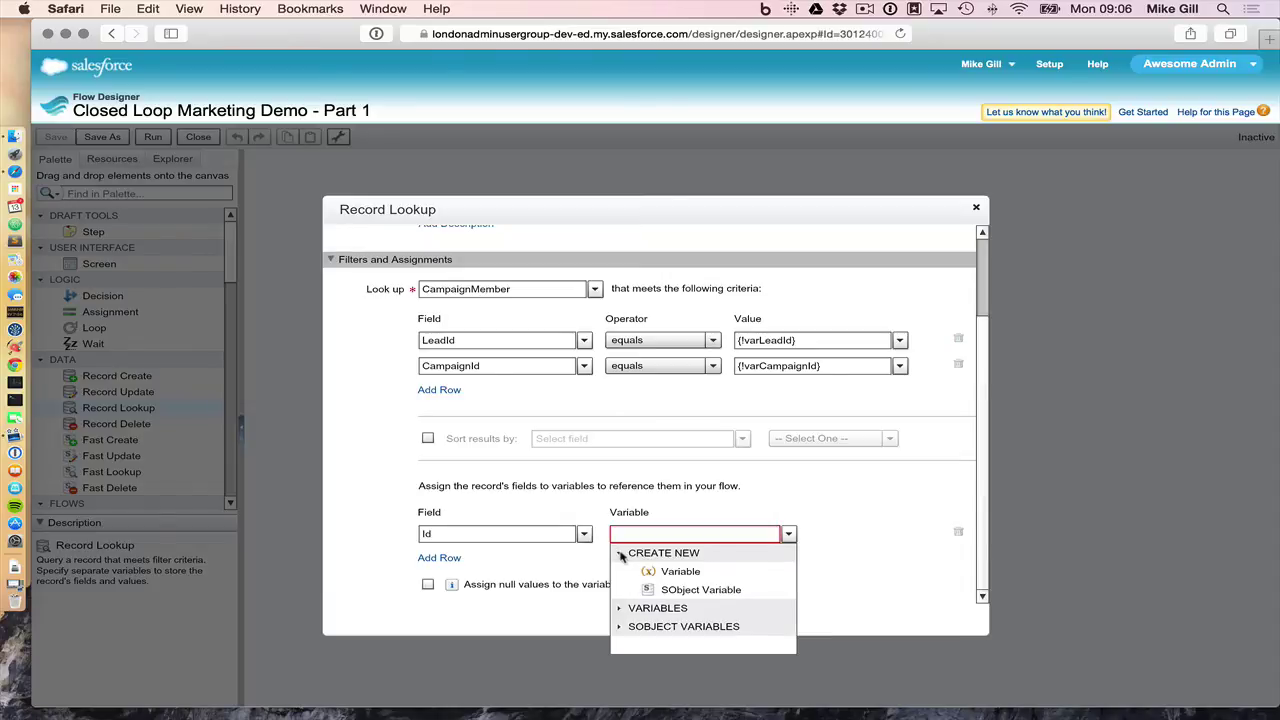
pyautogui.click(674, 572)
# Name the new text variable varCampaignMemId and complete the lookup with null values assigned if no records are found.
pyautogui.write('v')
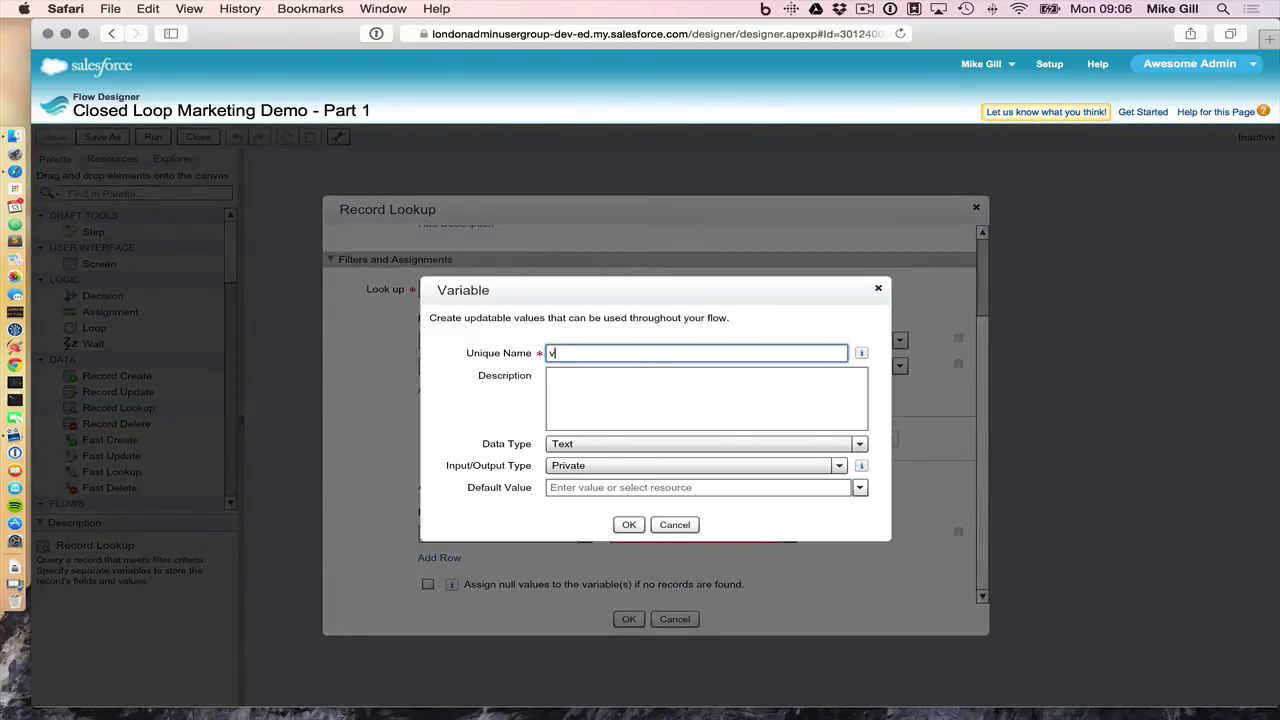
pyautogui.write('arCampaog')
pyautogui.press('BackSpace')
pyautogui.click(549, 376)
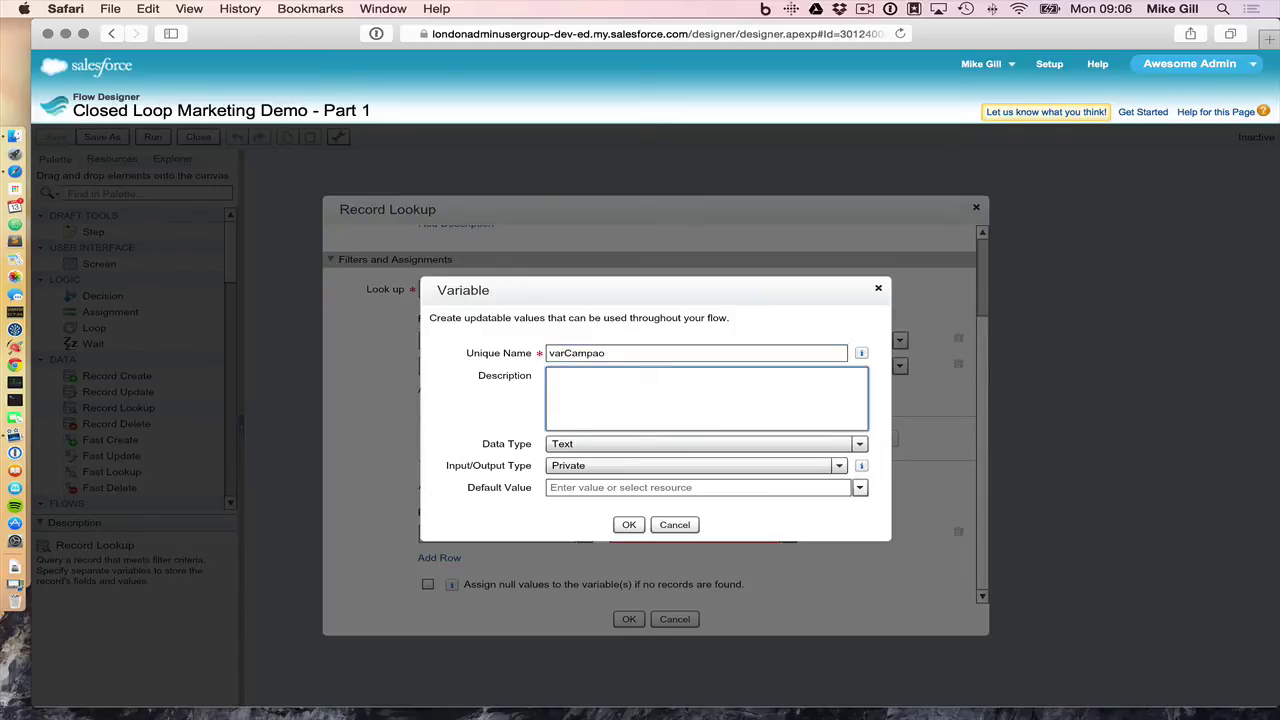
pyautogui.click(643, 352)
pyautogui.press('BackSpace')
pyautogui.write('i')
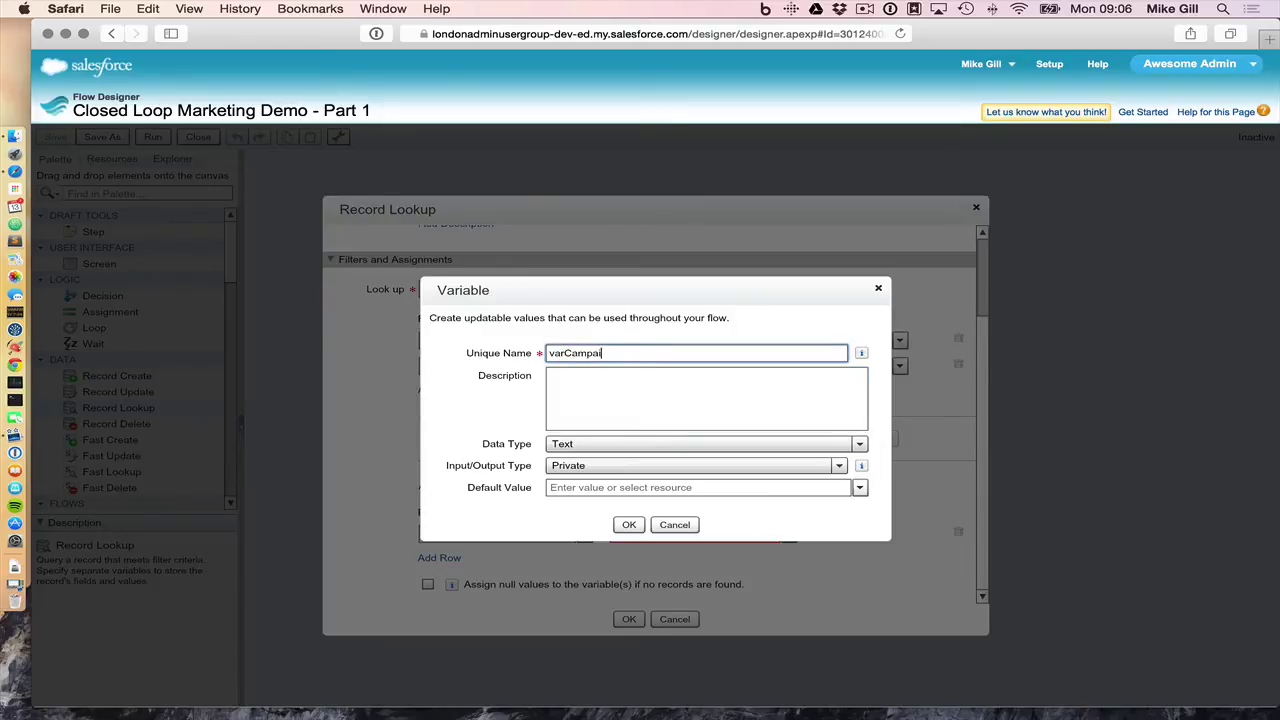
pyautogui.write('gnMemId')
pyautogui.press('Tab')
pyautogui.click(584, 488)
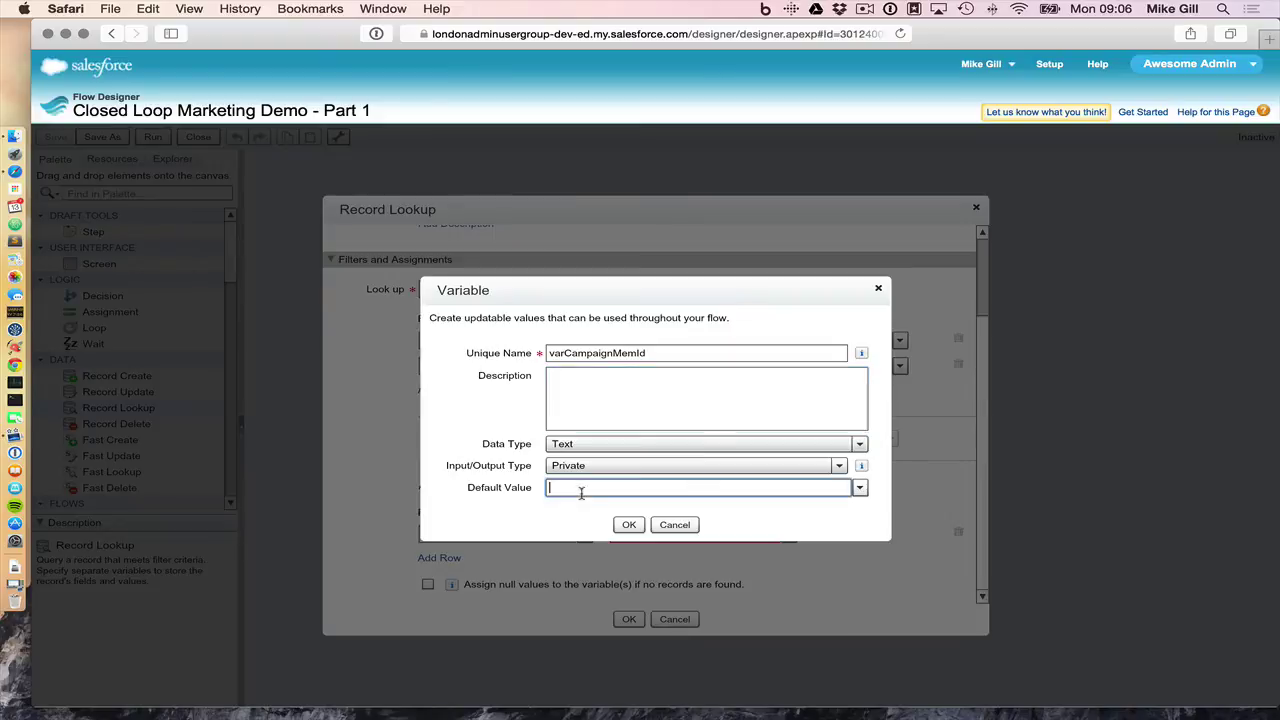
pyautogui.click(629, 525)
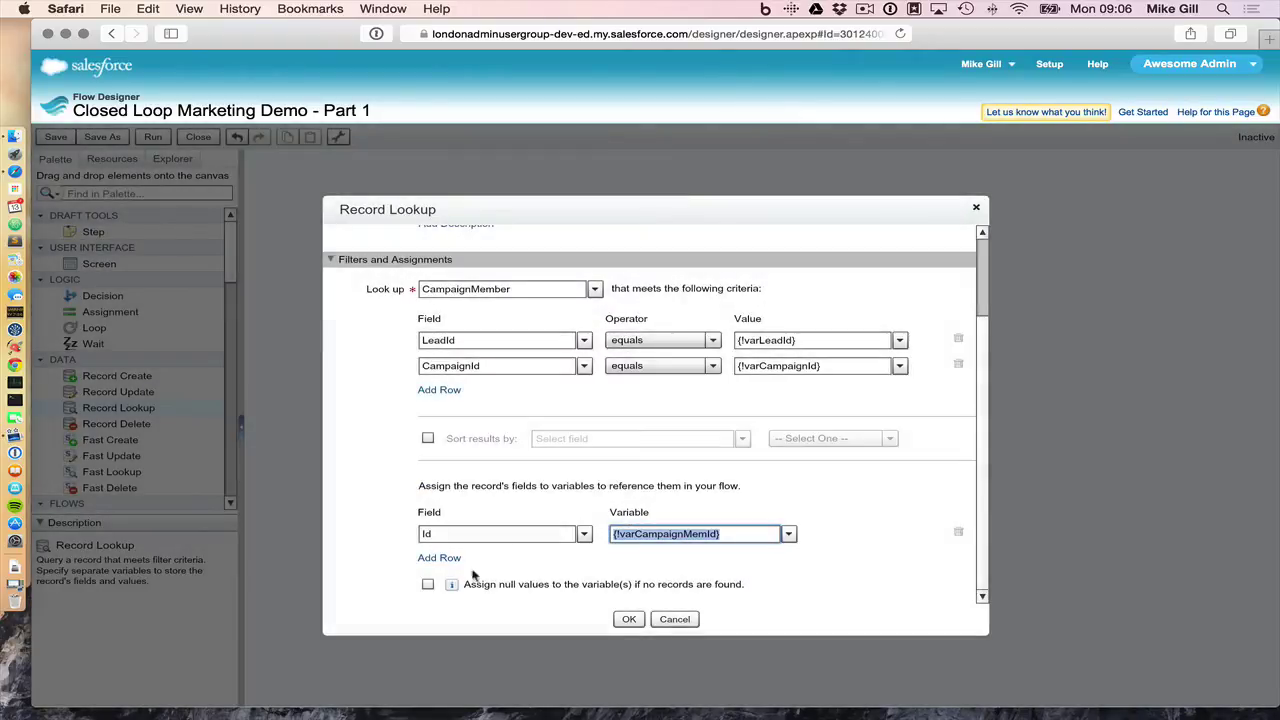
pyautogui.click(428, 585)
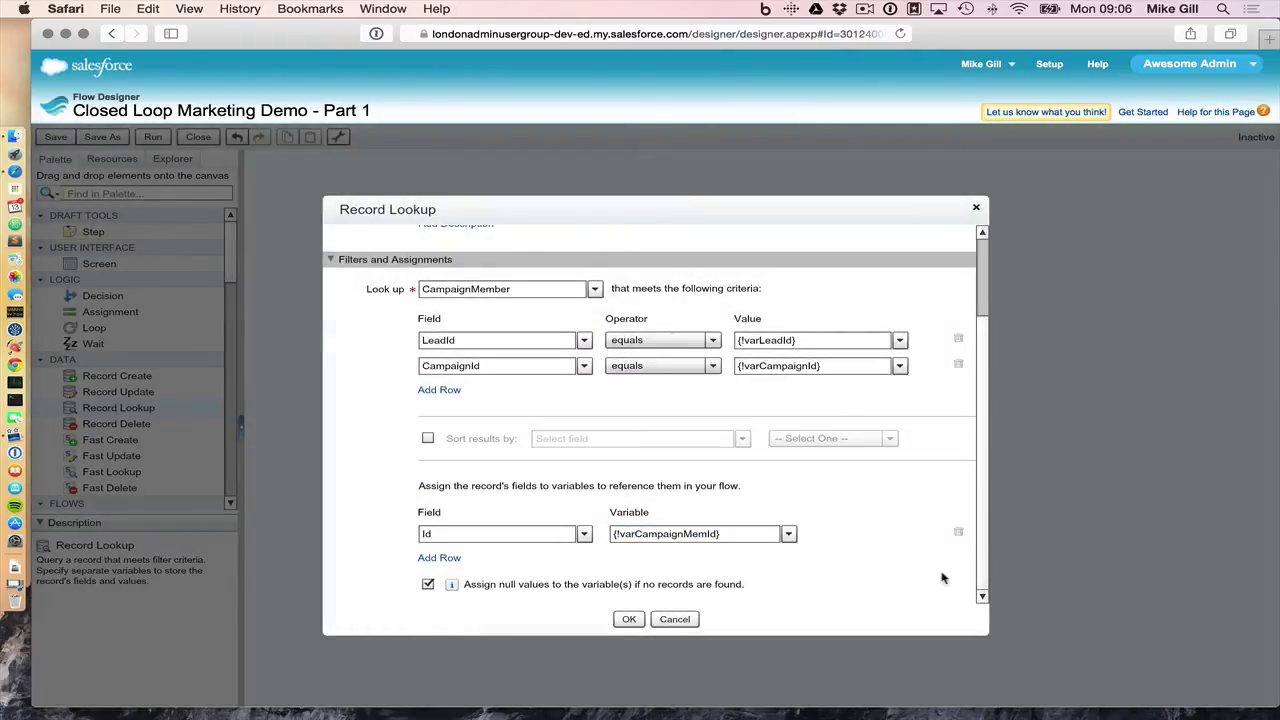
pyautogui.click(628, 619)
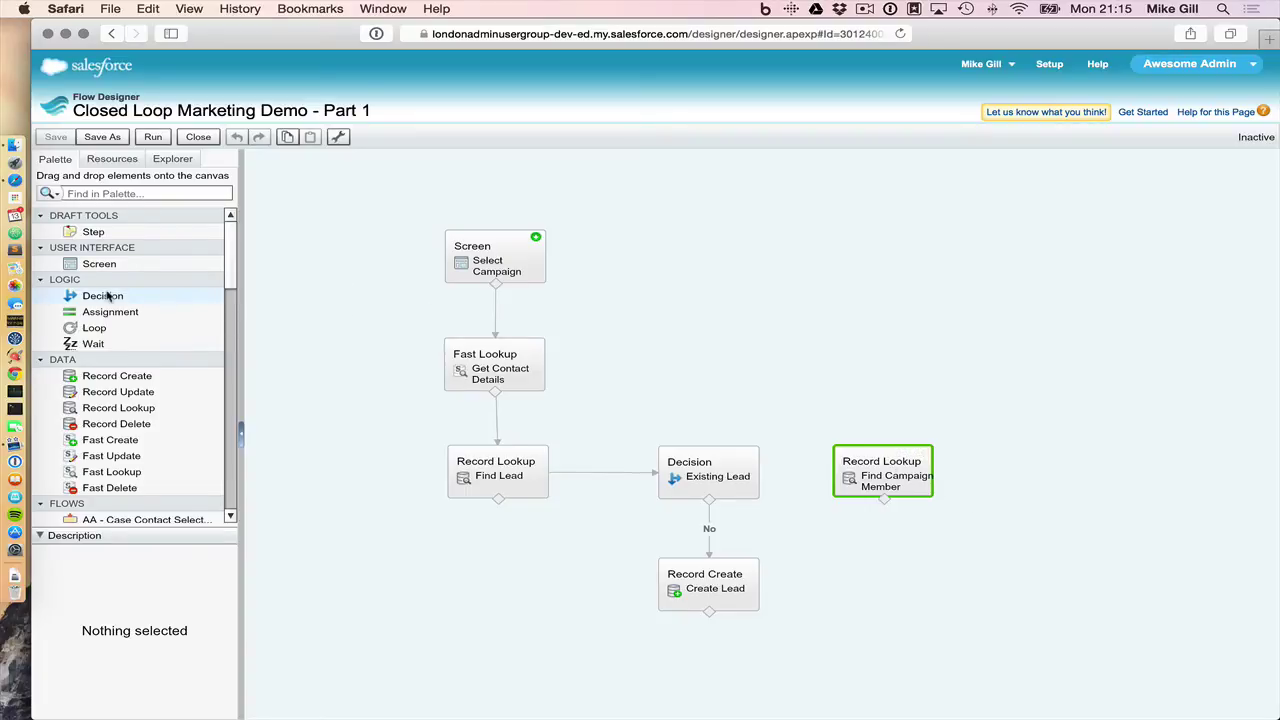
# Add a Decision element beside Find Campaign Member, named Existing Campaign Member with unique name Existing_Campaign_Member.
pyautogui.moveTo(106, 297); pyautogui.dragTo(1040, 470)
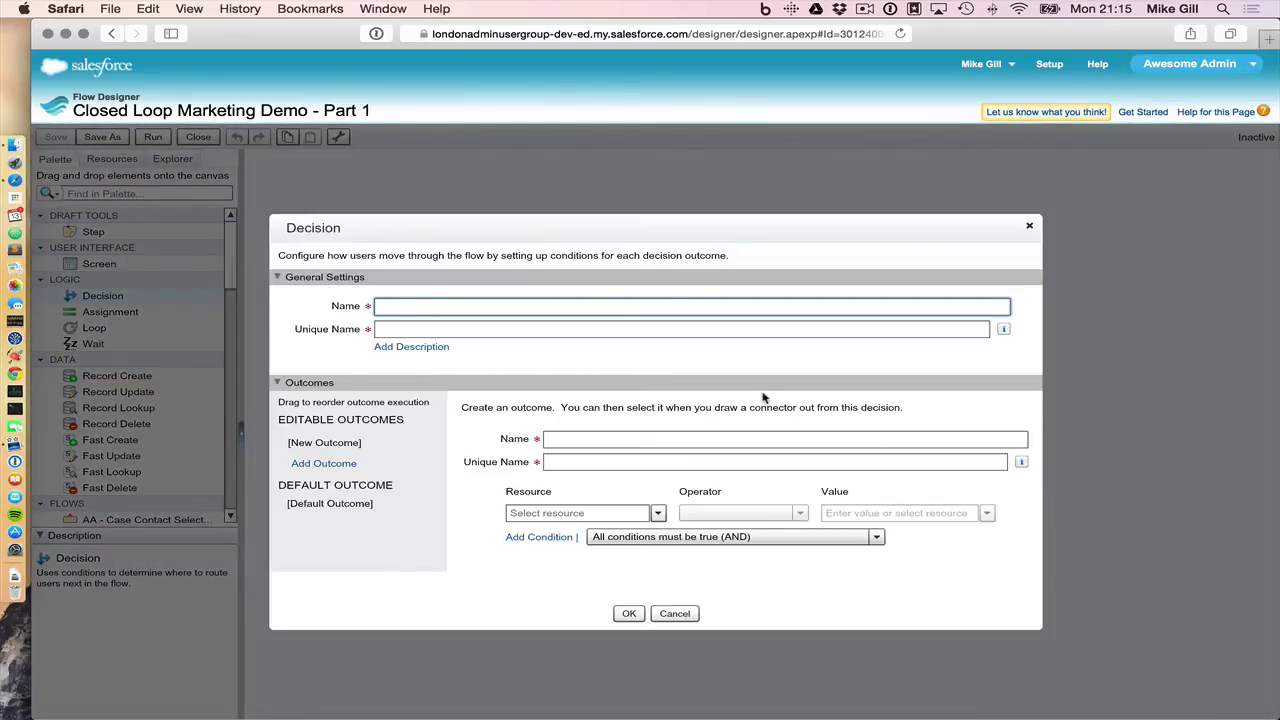
pyautogui.write('Existing Cm')
pyautogui.write('mpaign Membne')
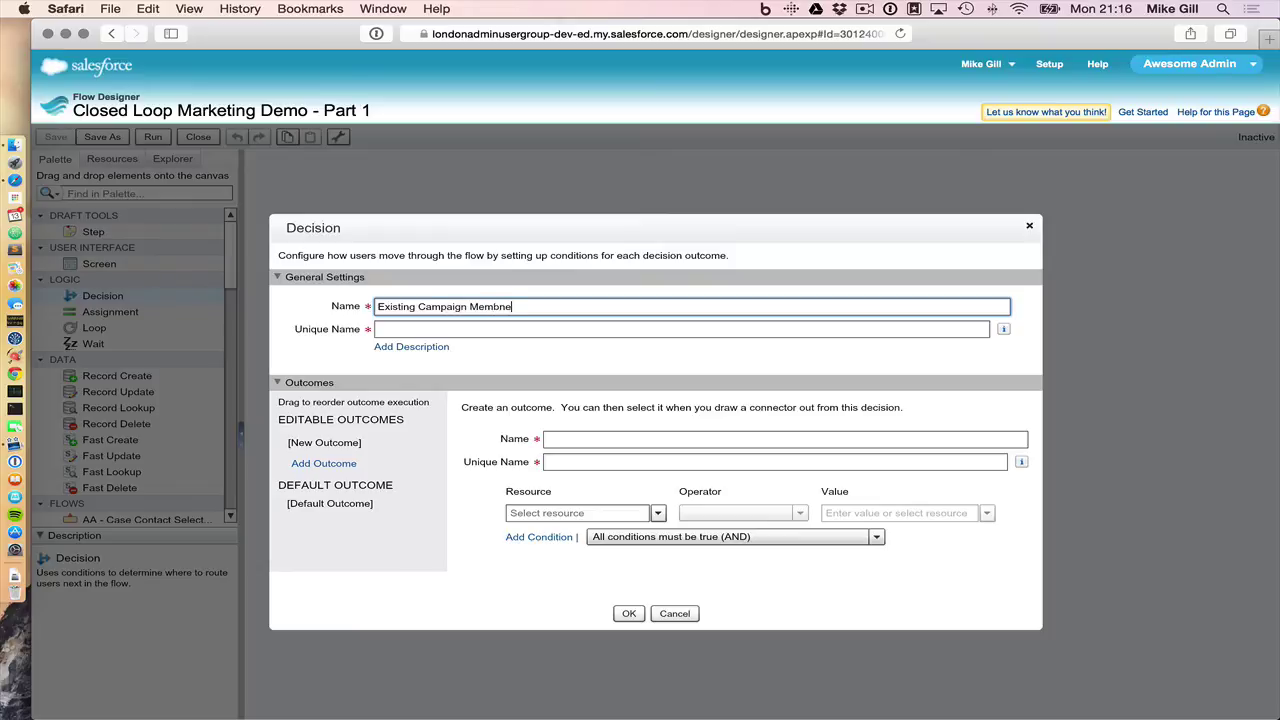
pyautogui.press('BackSpace')
pyautogui.press('BackSpace')
pyautogui.write('er')
pyautogui.press('Tab')
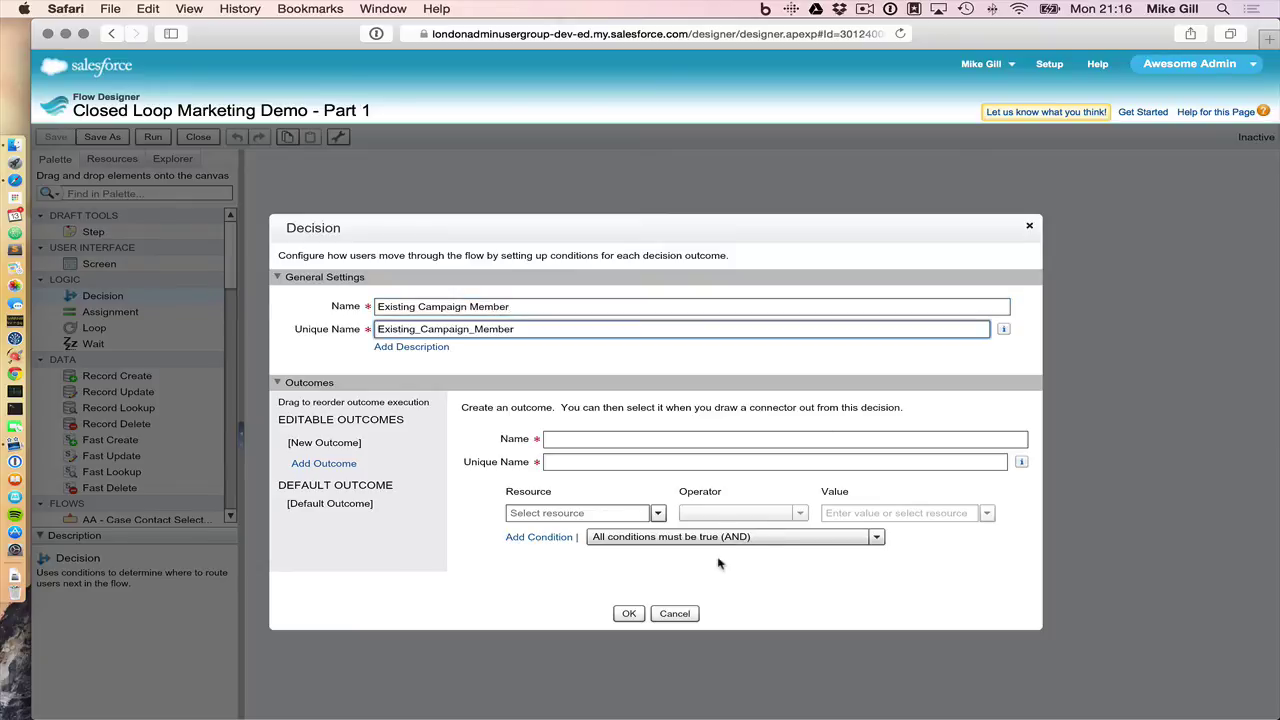
# Name the decision's editable outcome No Campaign Member with unique name No_Campaign_Member.
pyautogui.click(333, 445)
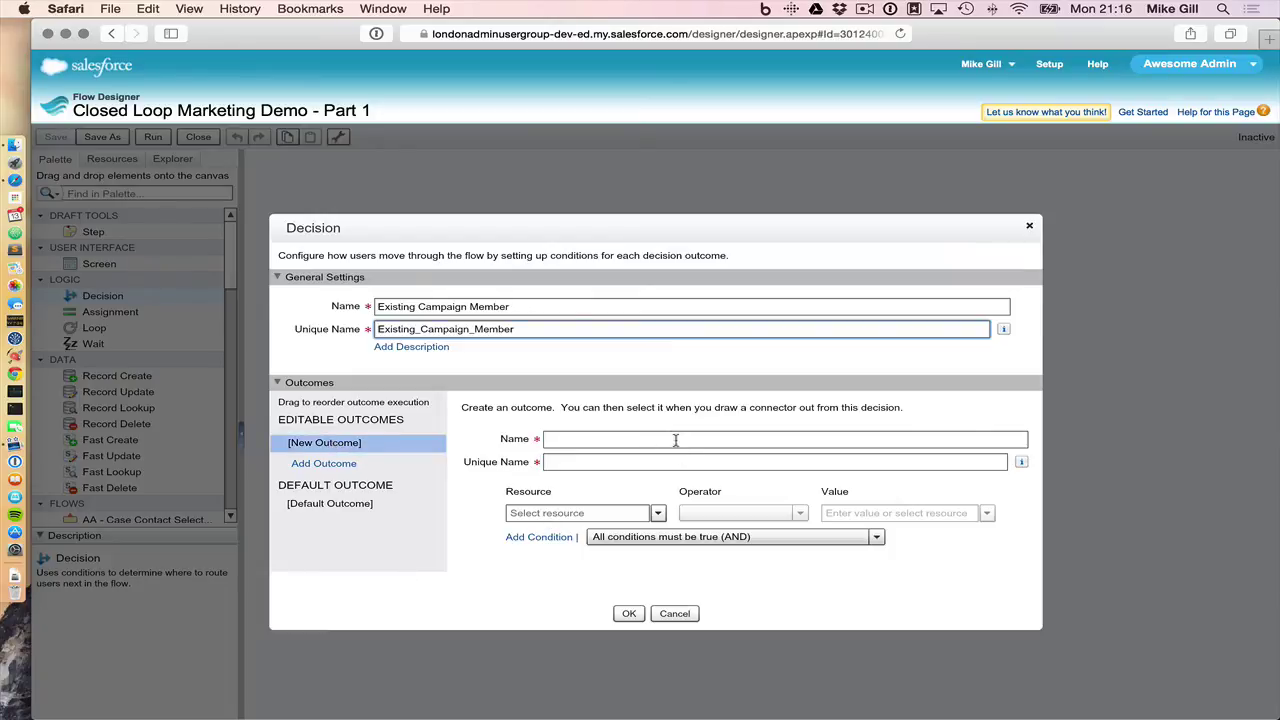
pyautogui.click(622, 446)
pyautogui.write('No ')
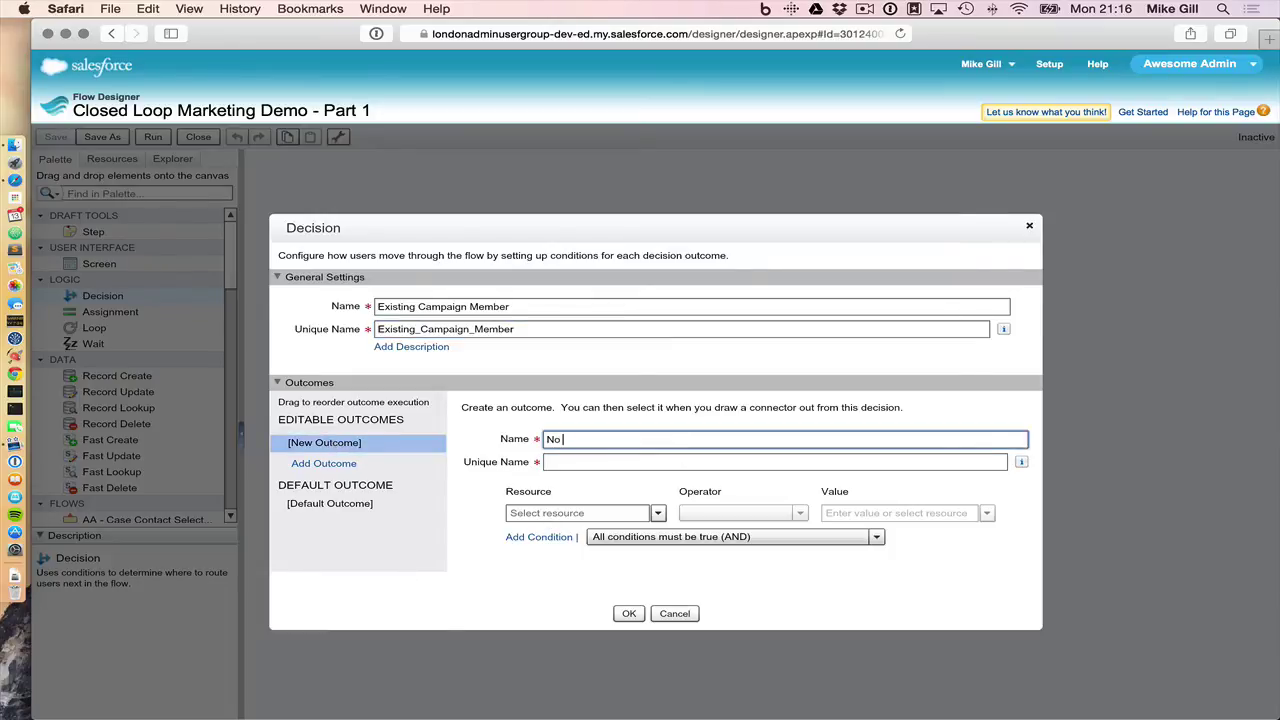
pyautogui.write('Campaign Member')
pyautogui.press('Tab')
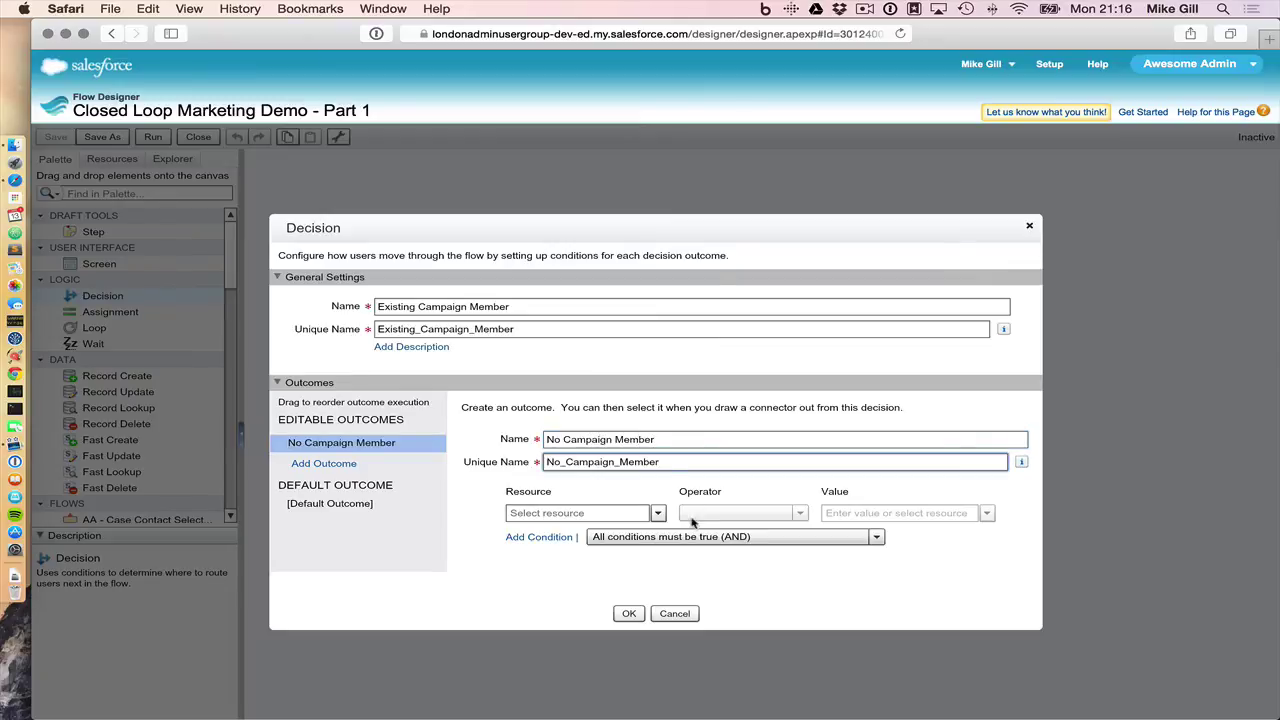
# Set the outcome's condition so that {!varCampaignMemId} is null equals {!$GlobalConstant.True}.
pyautogui.click(577, 517)
pyautogui.write('var')
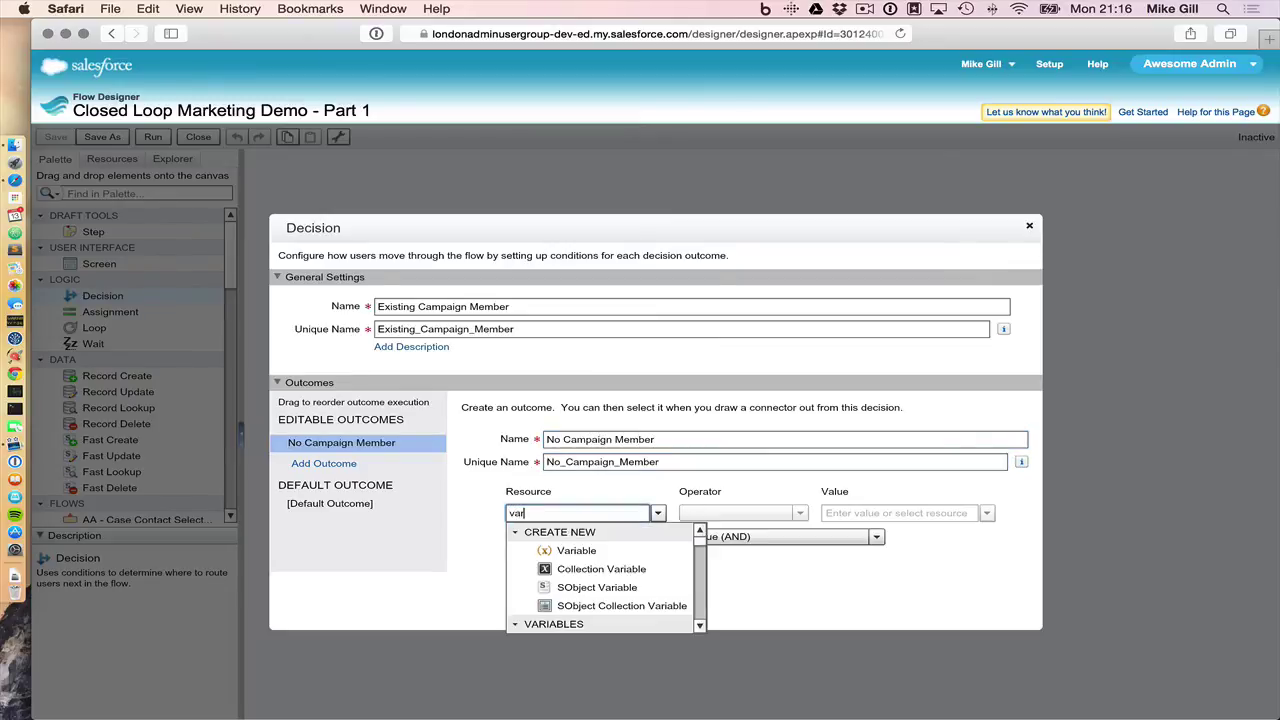
pyautogui.write('C')
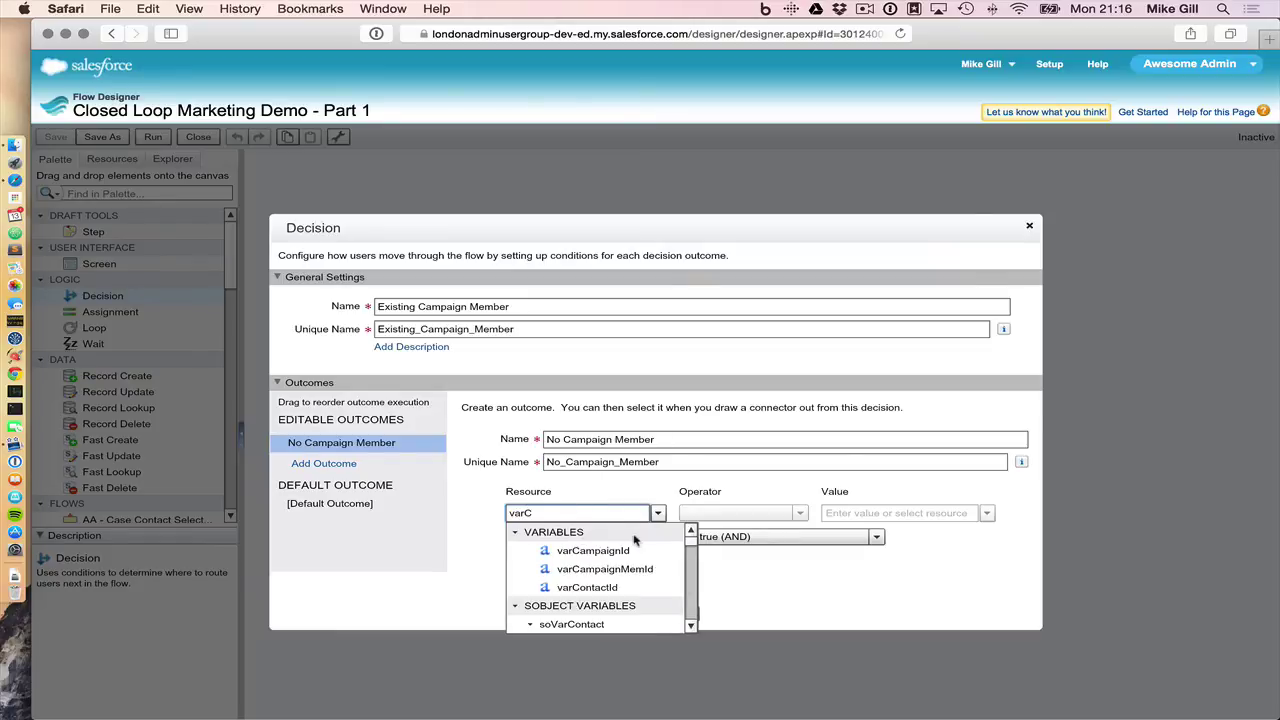
pyautogui.write('am')
pyautogui.click(635, 569)
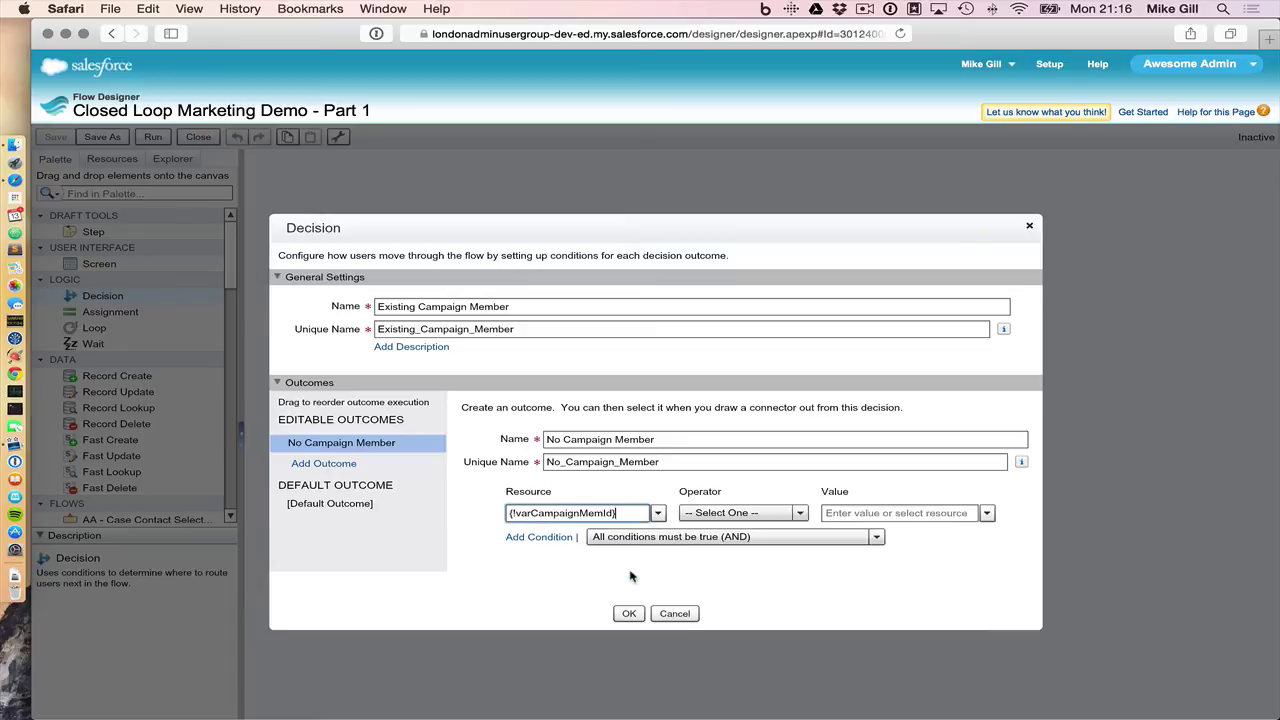
pyautogui.click(743, 515)
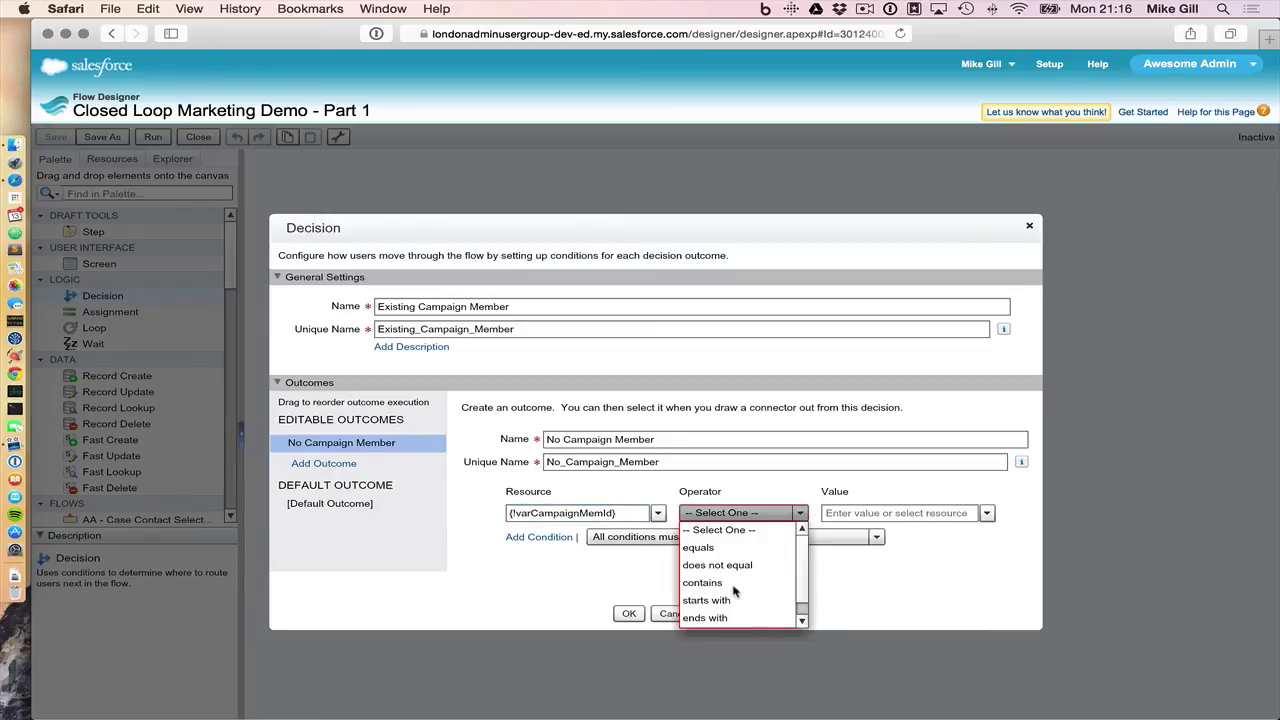
pyautogui.scroll(-1, 797, 600)
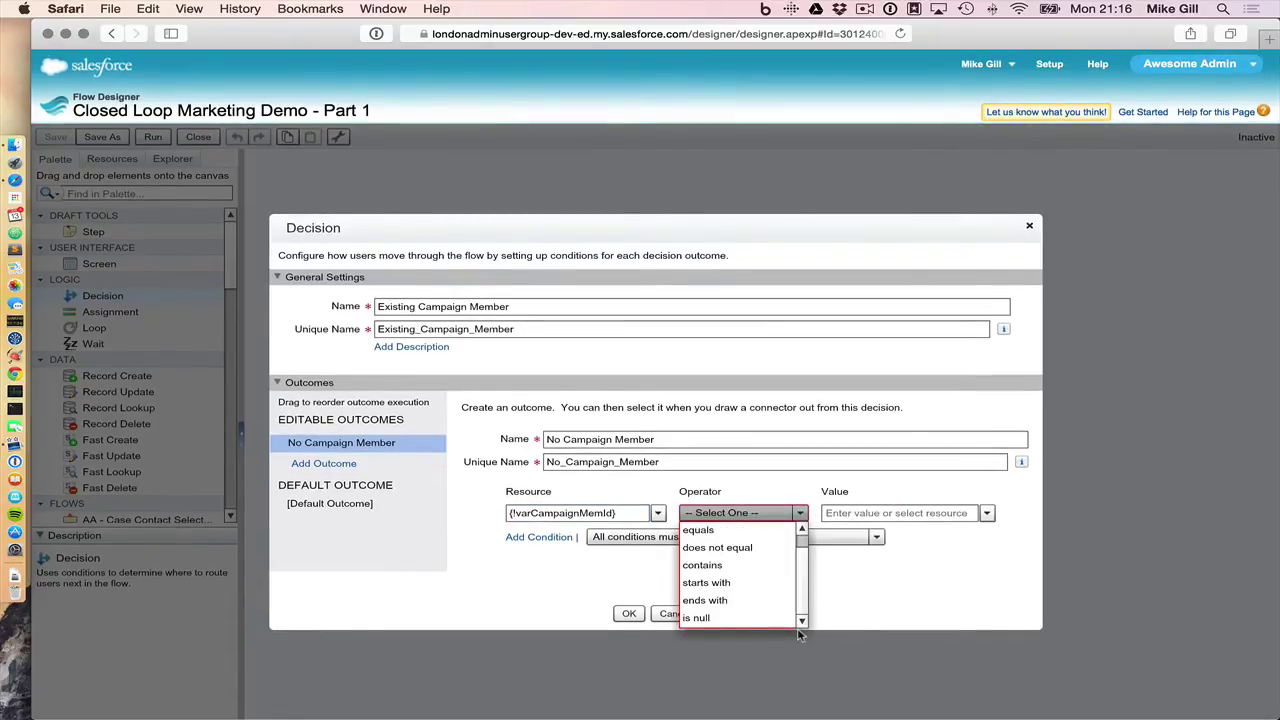
pyautogui.click(745, 621)
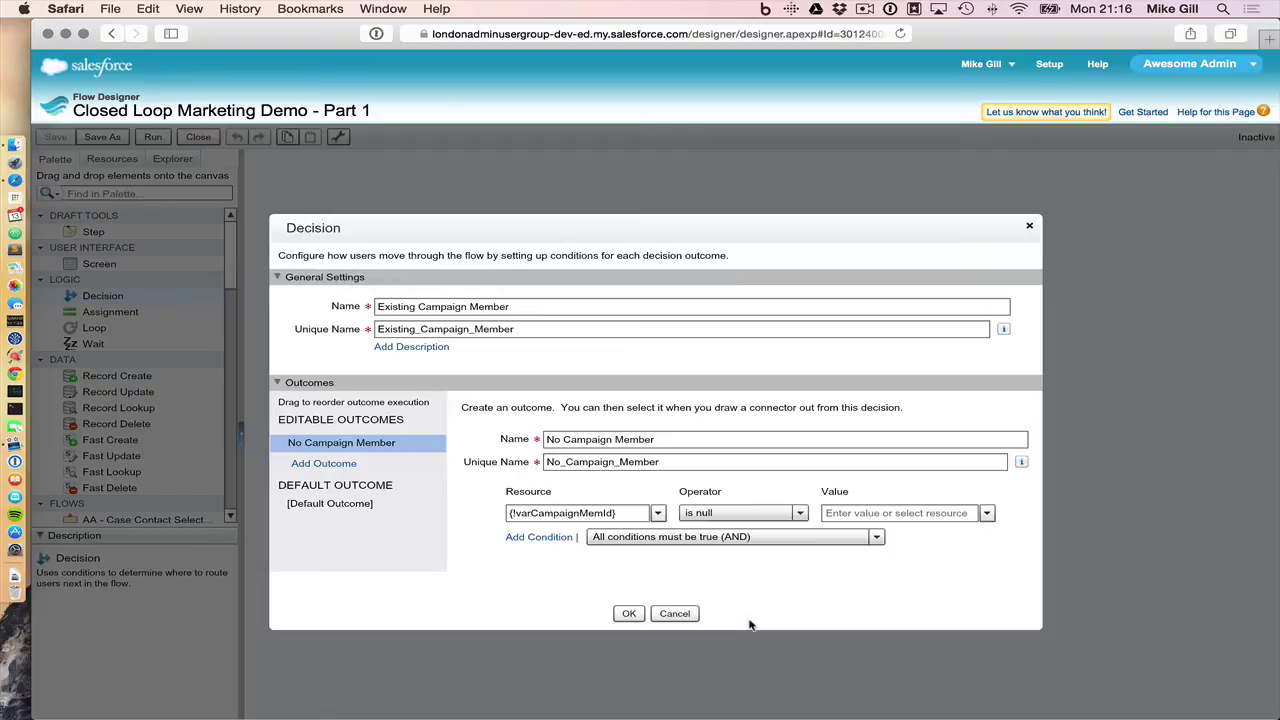
pyautogui.click(864, 516)
pyautogui.write('Gl')
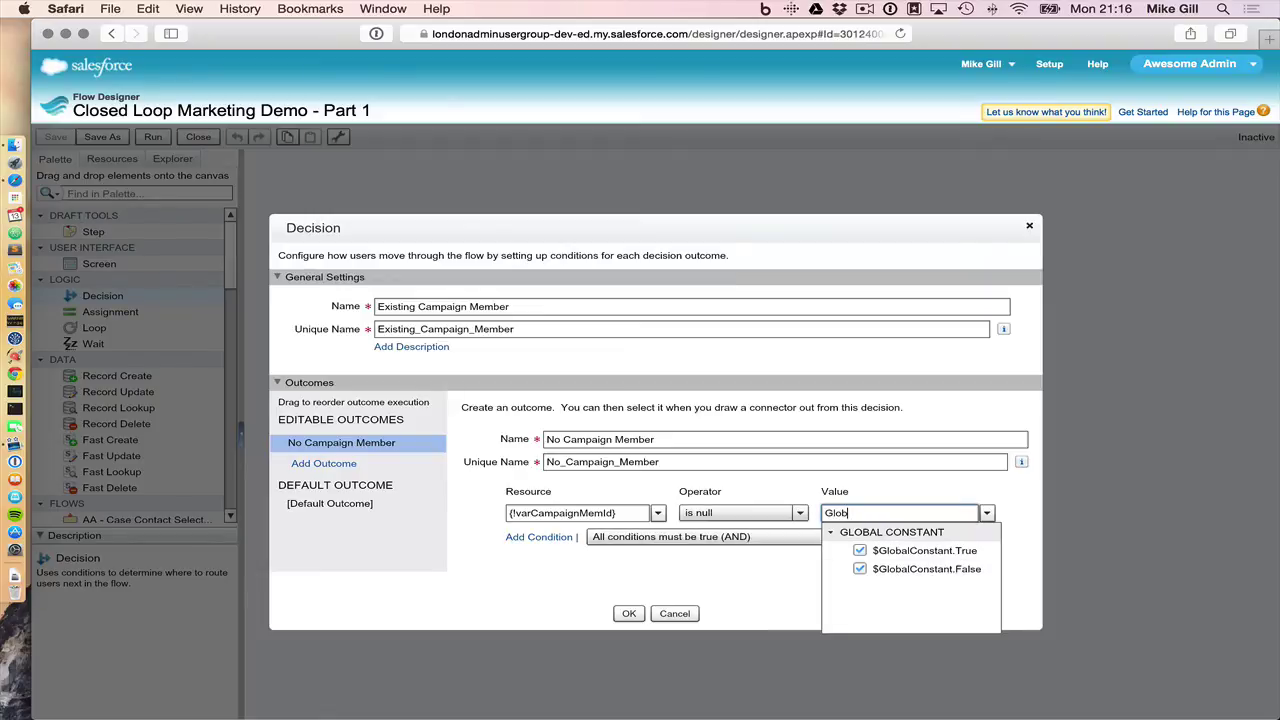
pyautogui.write('ob')
pyautogui.click(887, 551)
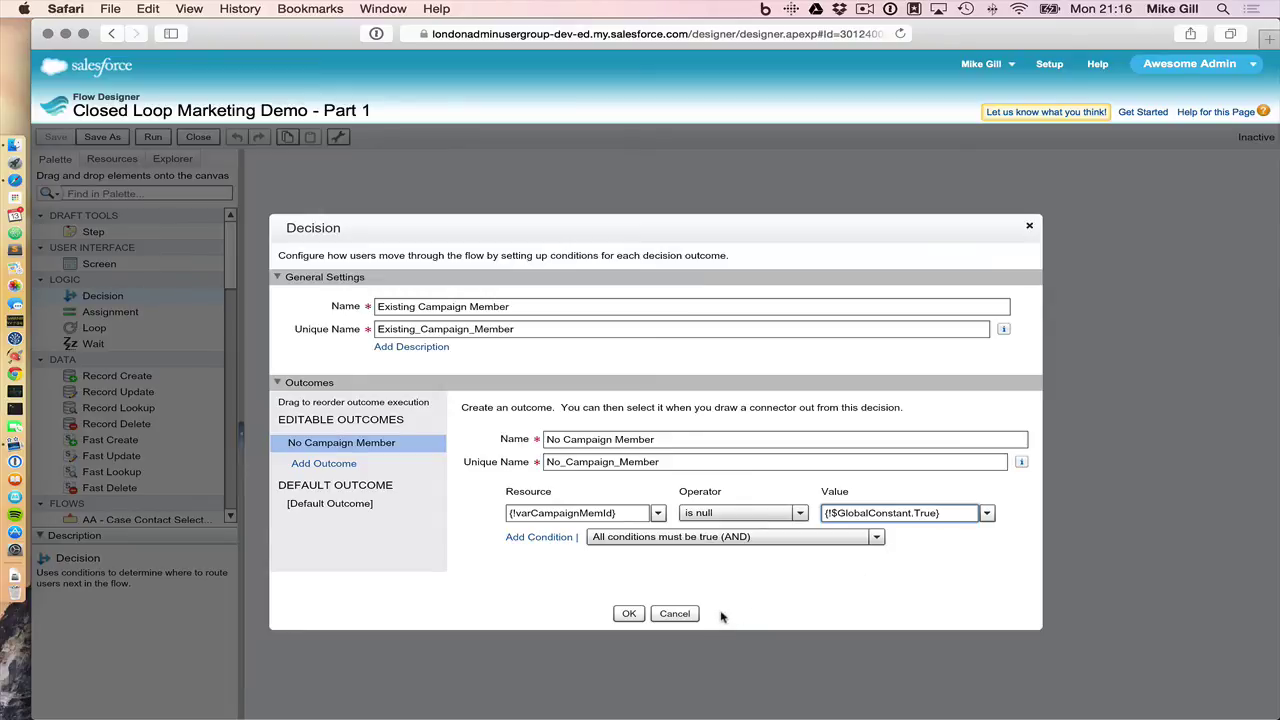
# Rename the decision's default outcome to Yes and accept the decision.
pyautogui.click(355, 505)
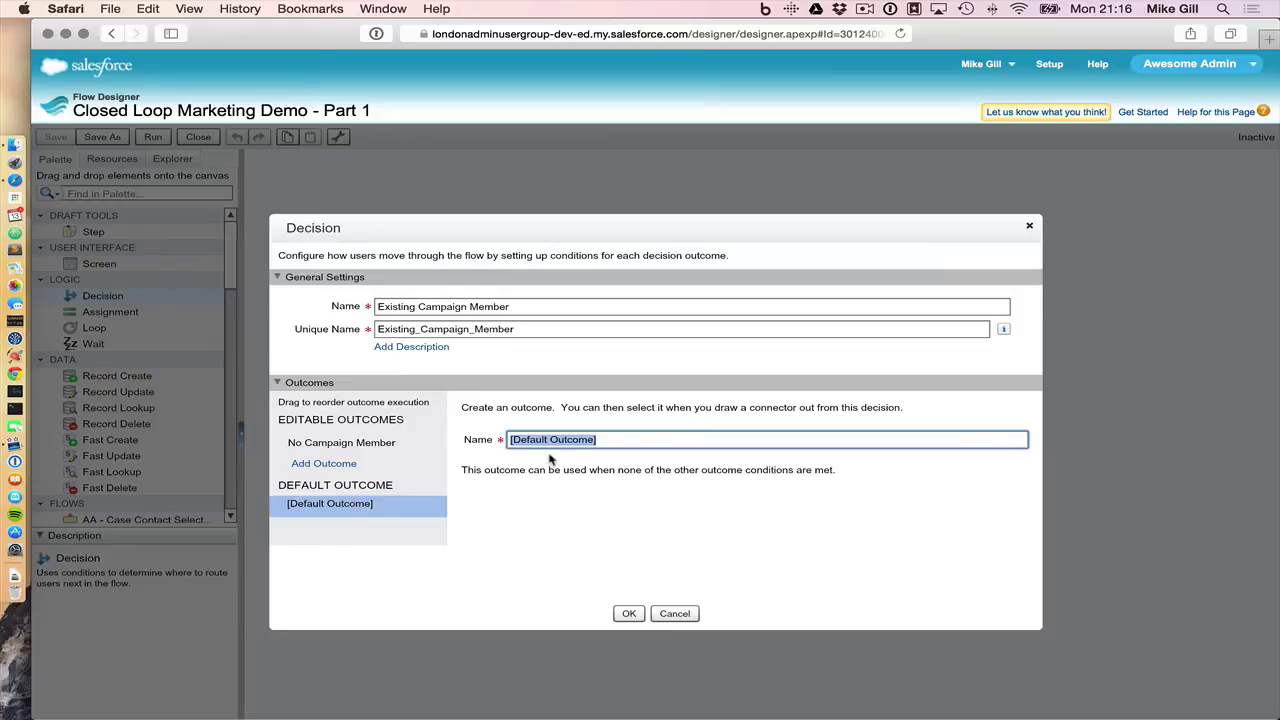
pyautogui.write('Yes')
pyautogui.click(629, 614)
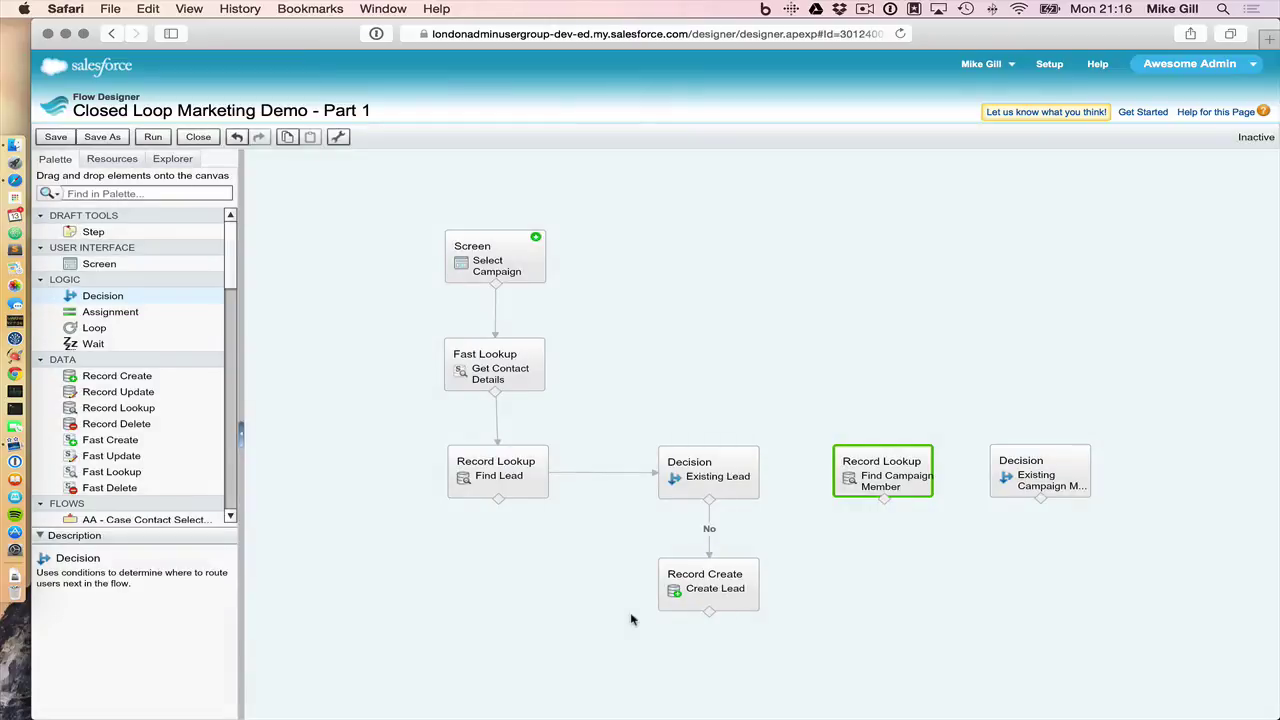
# Connect the Existing Lead decision to Find Campaign Member for the outcome Yes, and Find Campaign Member to the Existing Campaign Member decision.
pyautogui.moveTo(1036, 476)
pyautogui.mouseDown()
pyautogui.moveTo(1077, 470)
pyautogui.moveTo(1047, 481)
pyautogui.mouseUp()
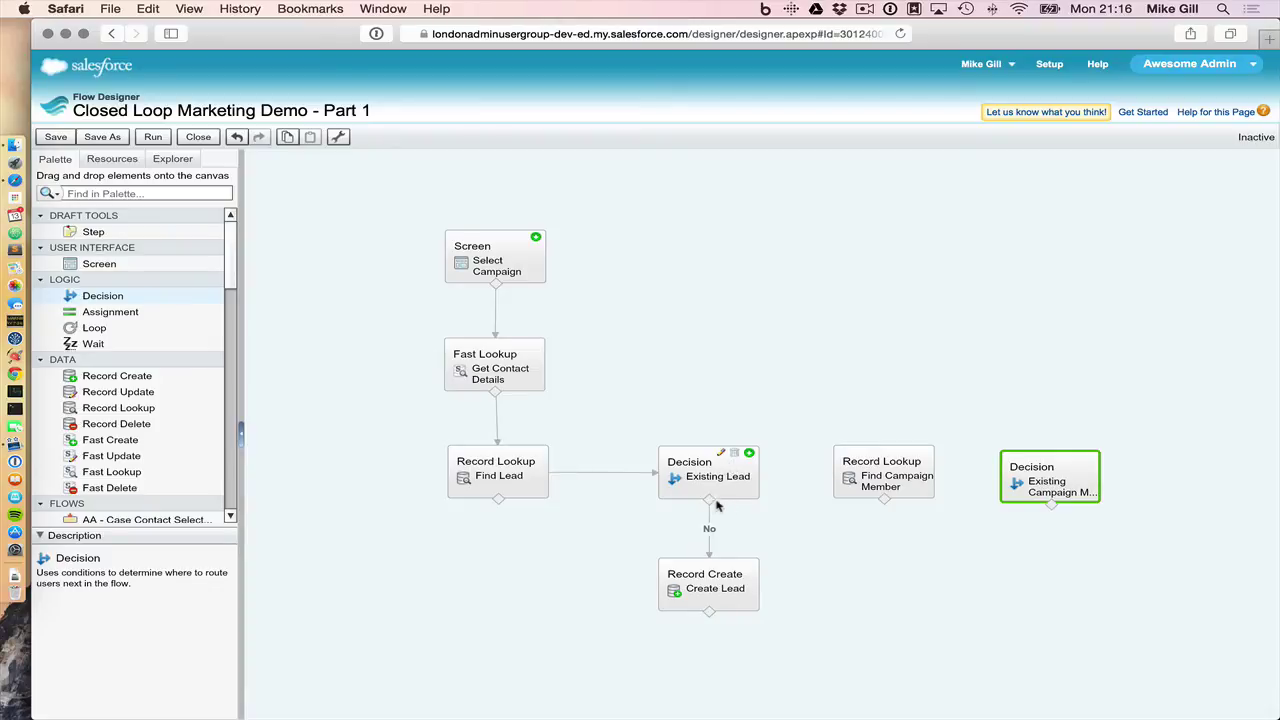
pyautogui.moveTo(710, 502); pyautogui.dragTo(899, 486)
pyautogui.moveTo(884, 500); pyautogui.dragTo(1071, 473)
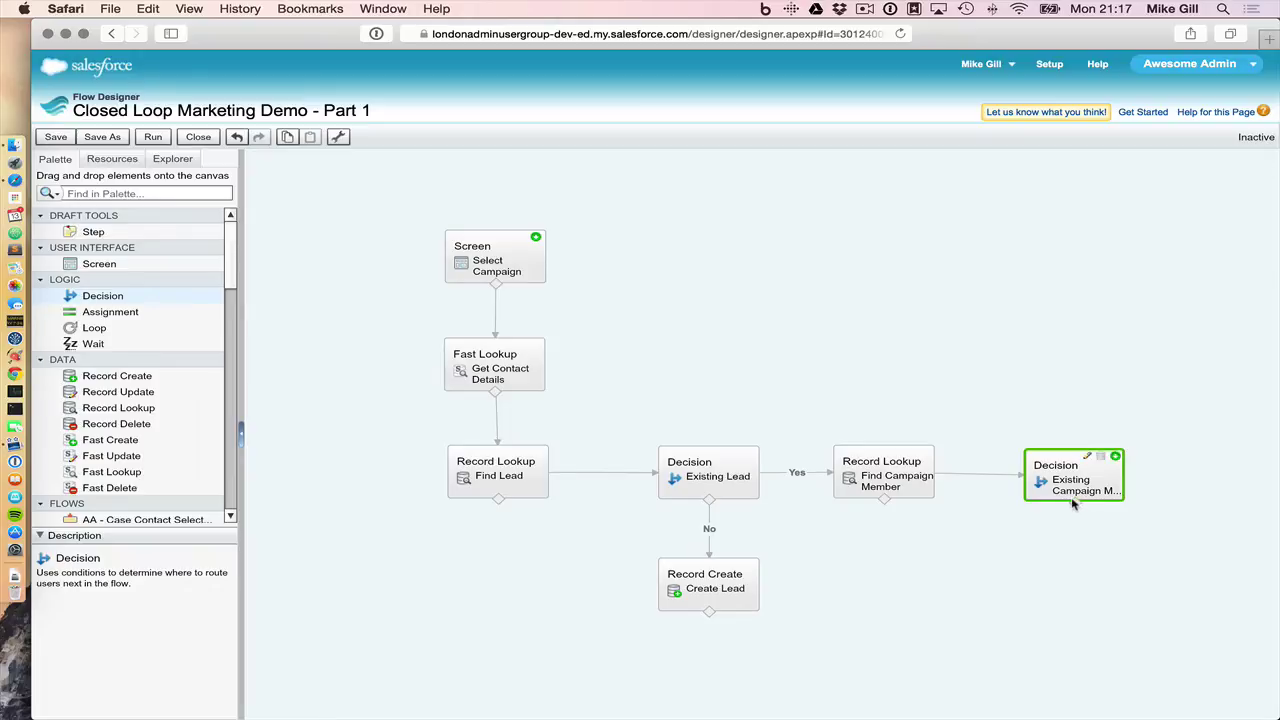
# Connect the Existing Campaign Member decision back to the Select Campaign screen for the outcome Yes, and save the flow.
pyautogui.moveTo(1071, 505); pyautogui.dragTo(492, 248)
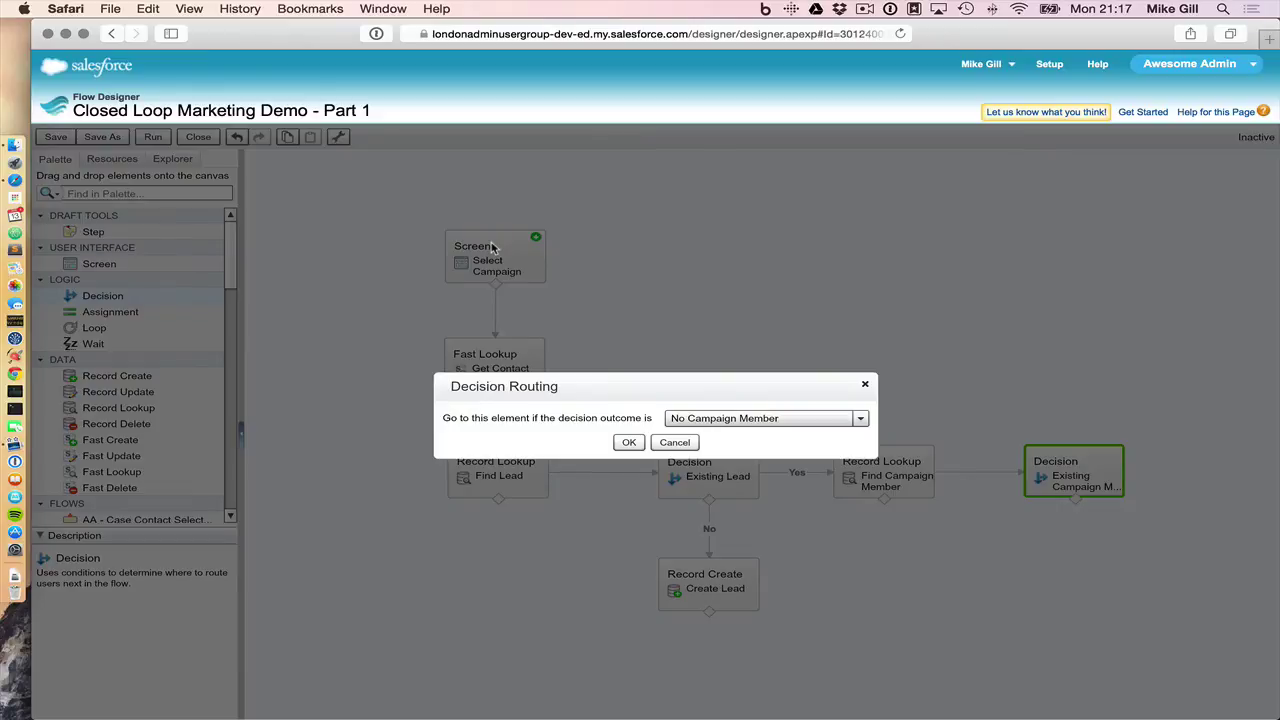
pyautogui.click(717, 421)
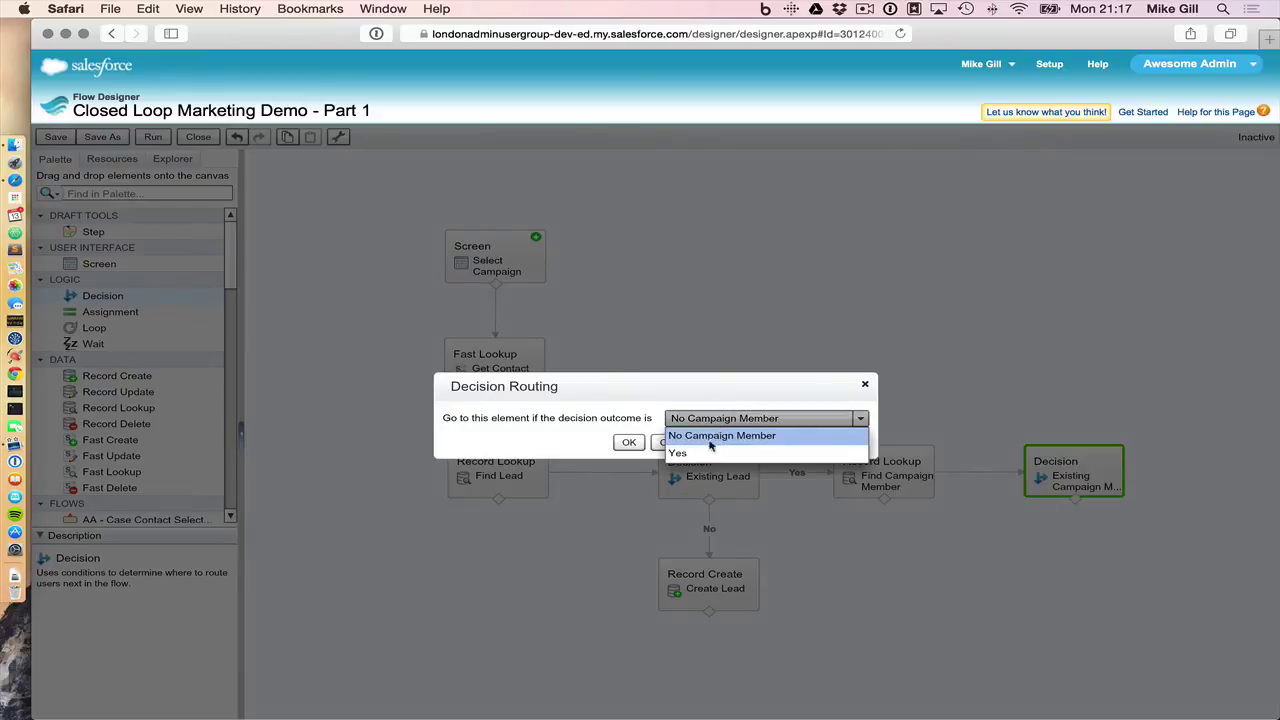
pyautogui.click(702, 455)
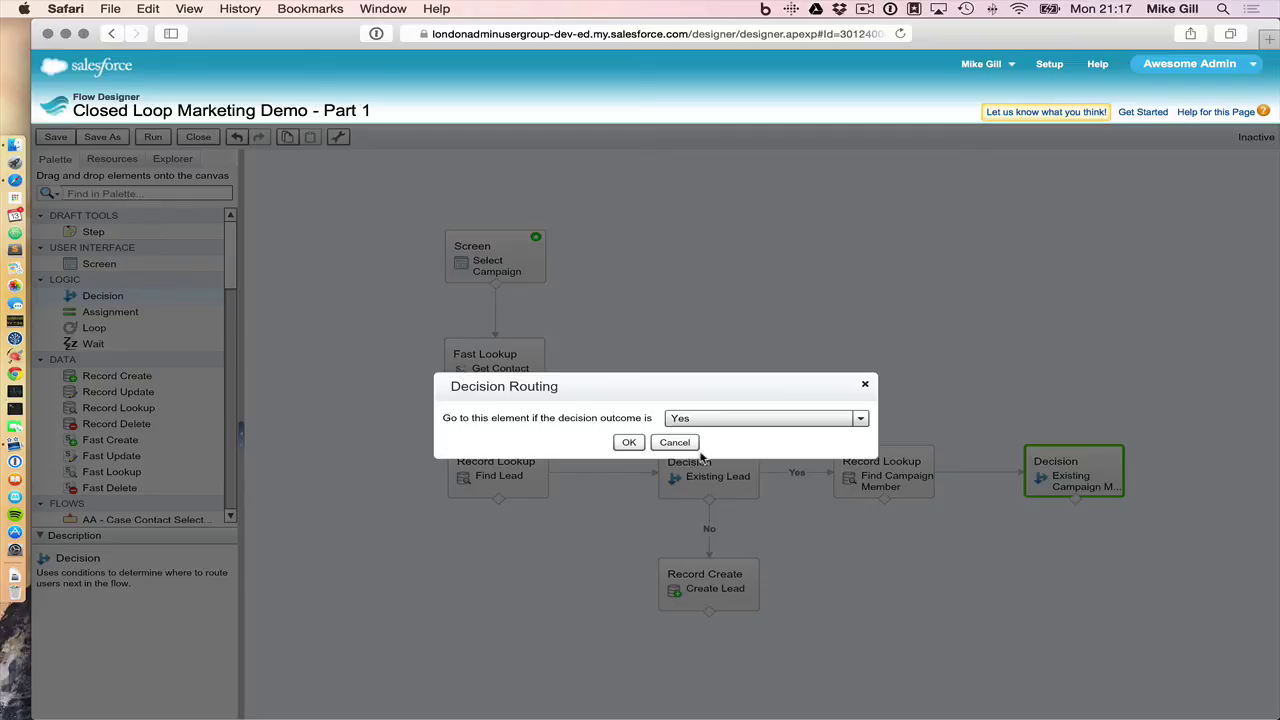
pyautogui.click(629, 442)
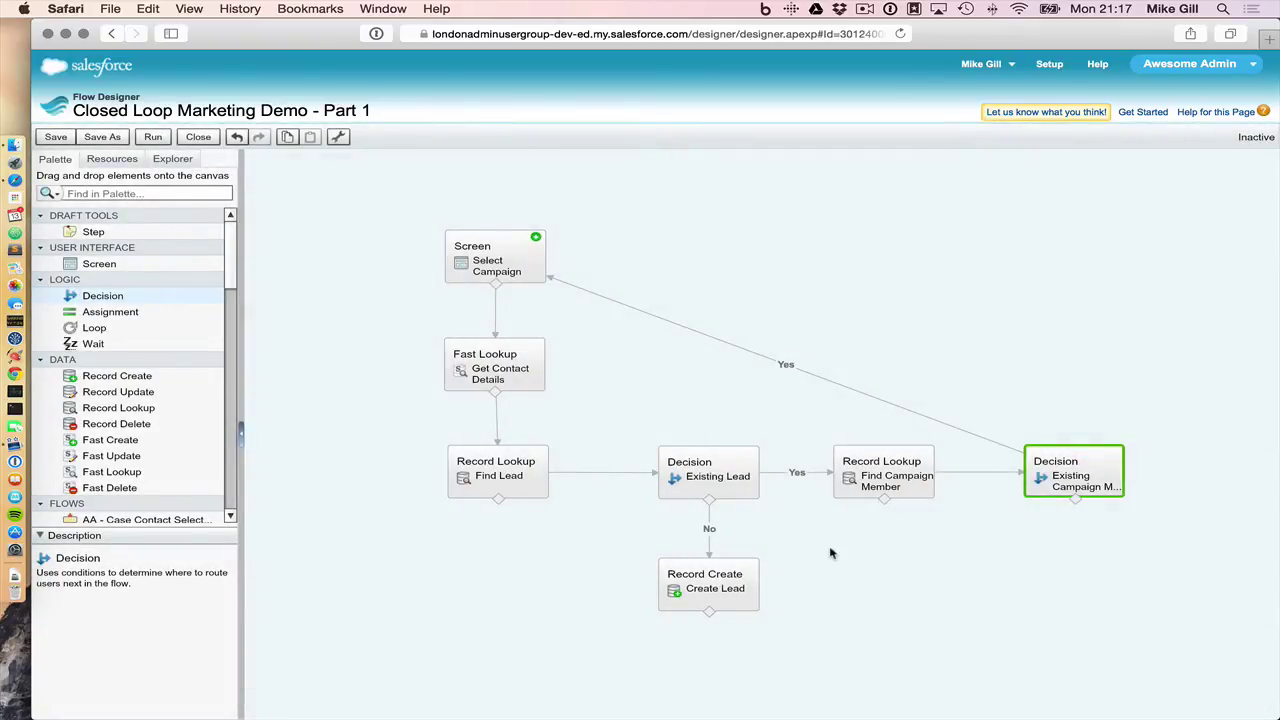
pyautogui.click(50, 139)
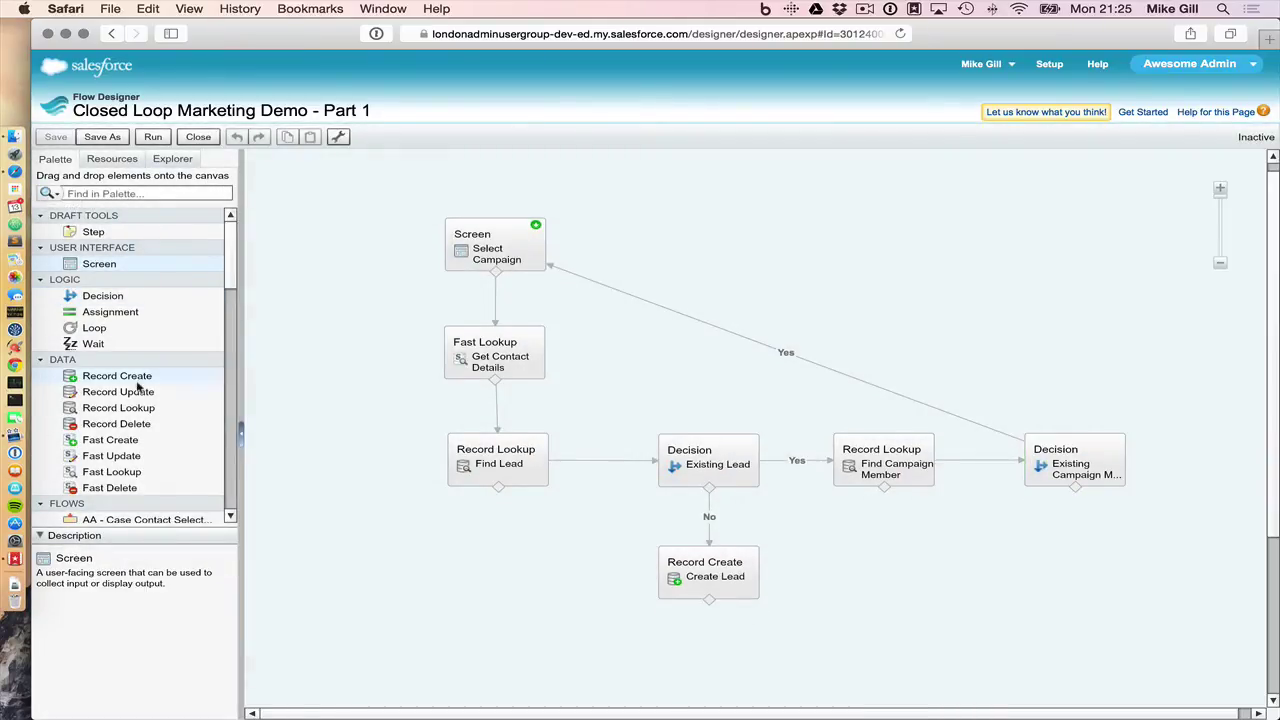
# Add a Record Create element named Create Campaign Member below the Existing Campaign Member decision, creating a CampaignMember record.
pyautogui.moveTo(113, 378); pyautogui.dragTo(1076, 575)
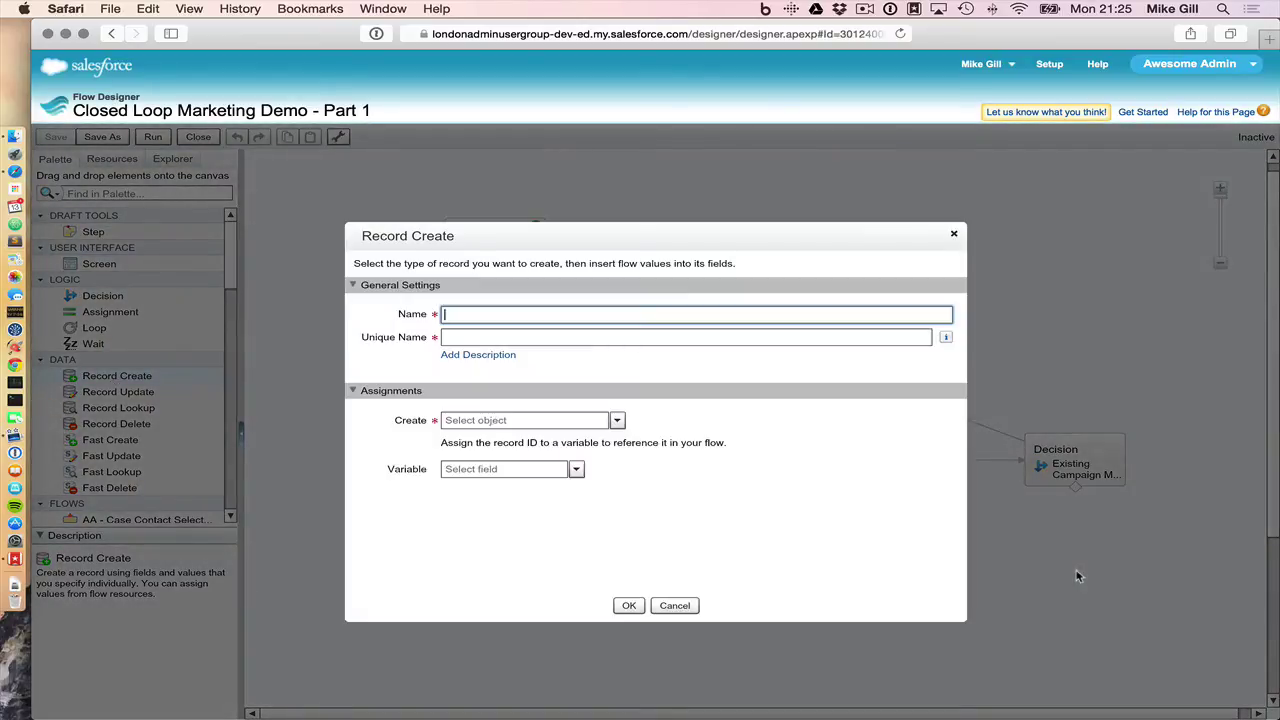
pyautogui.write('Create Campaign Member')
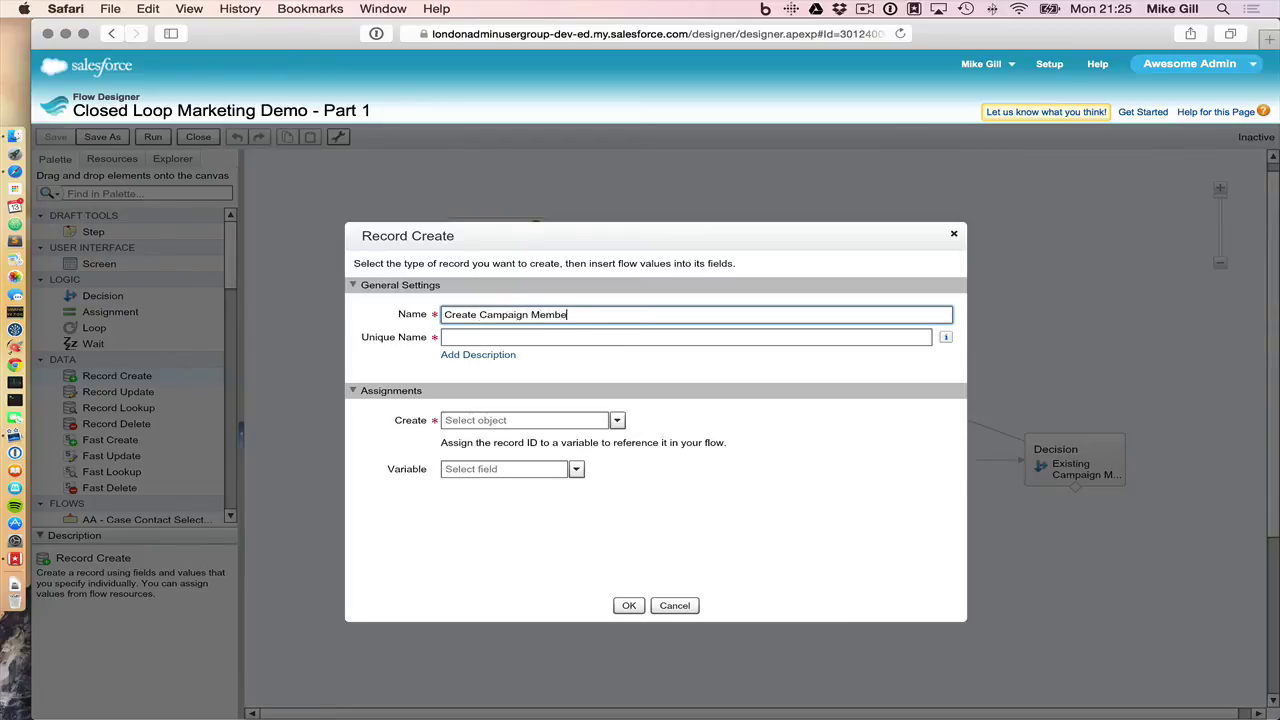
pyautogui.press('Tab')
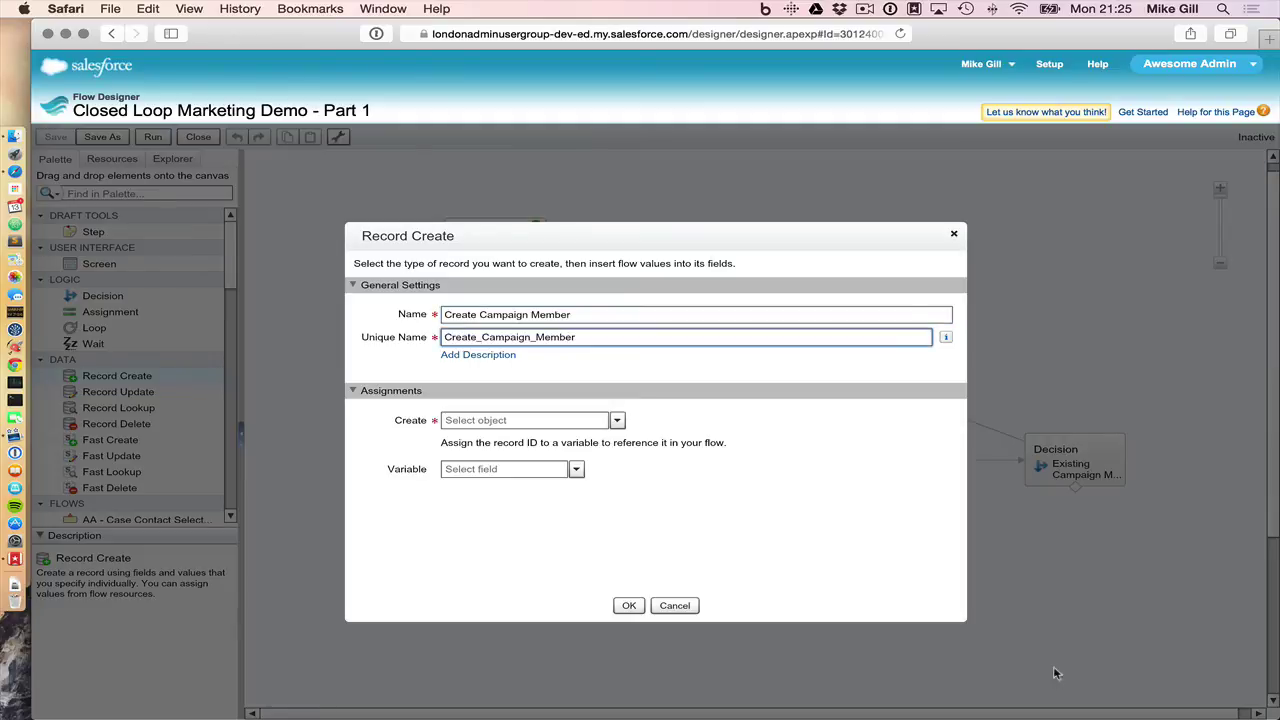
pyautogui.click(460, 421)
pyautogui.write('Campa')
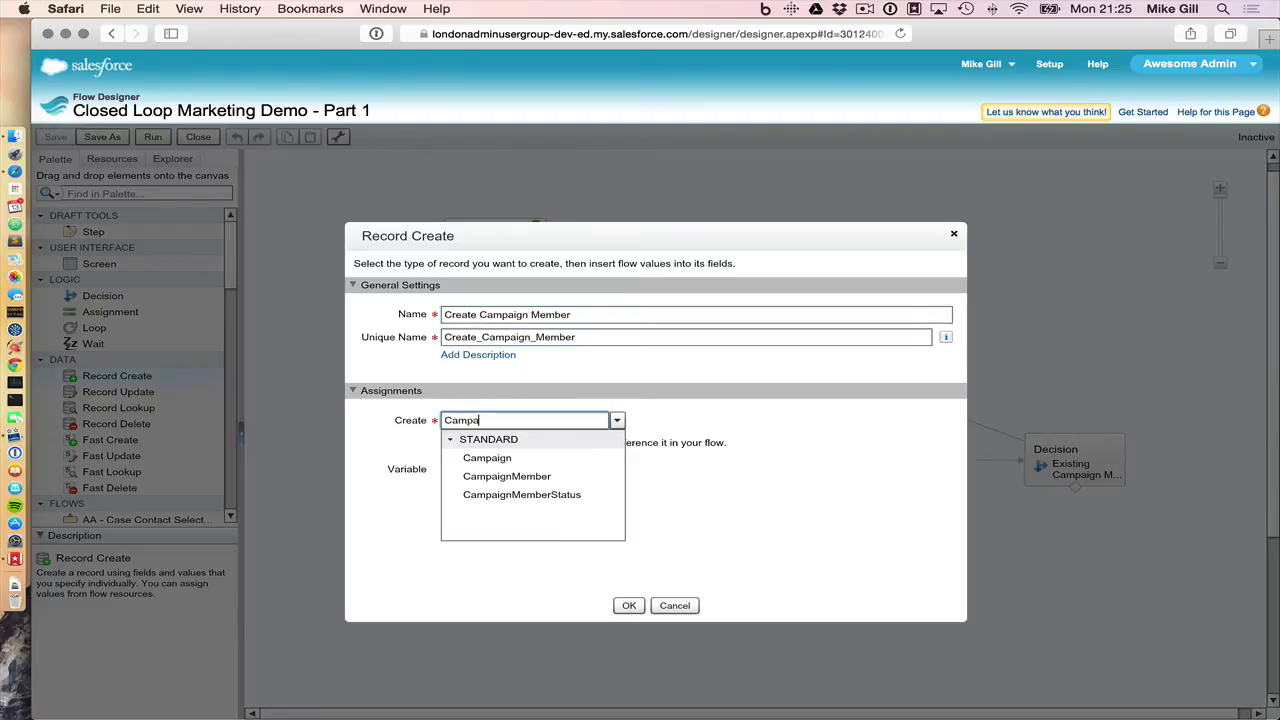
pyautogui.click(500, 476)
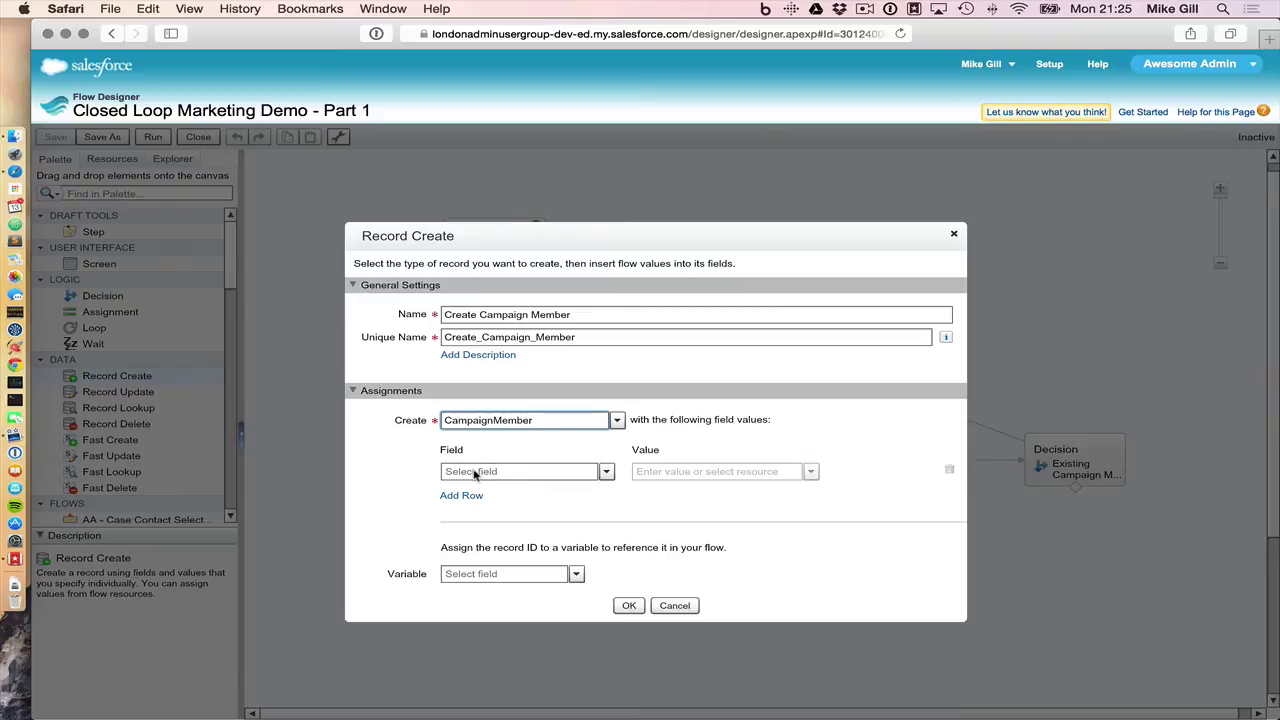
# Assign {!varCampaignId} to the new campaign member's CampaignId field.
pyautogui.click(475, 475)
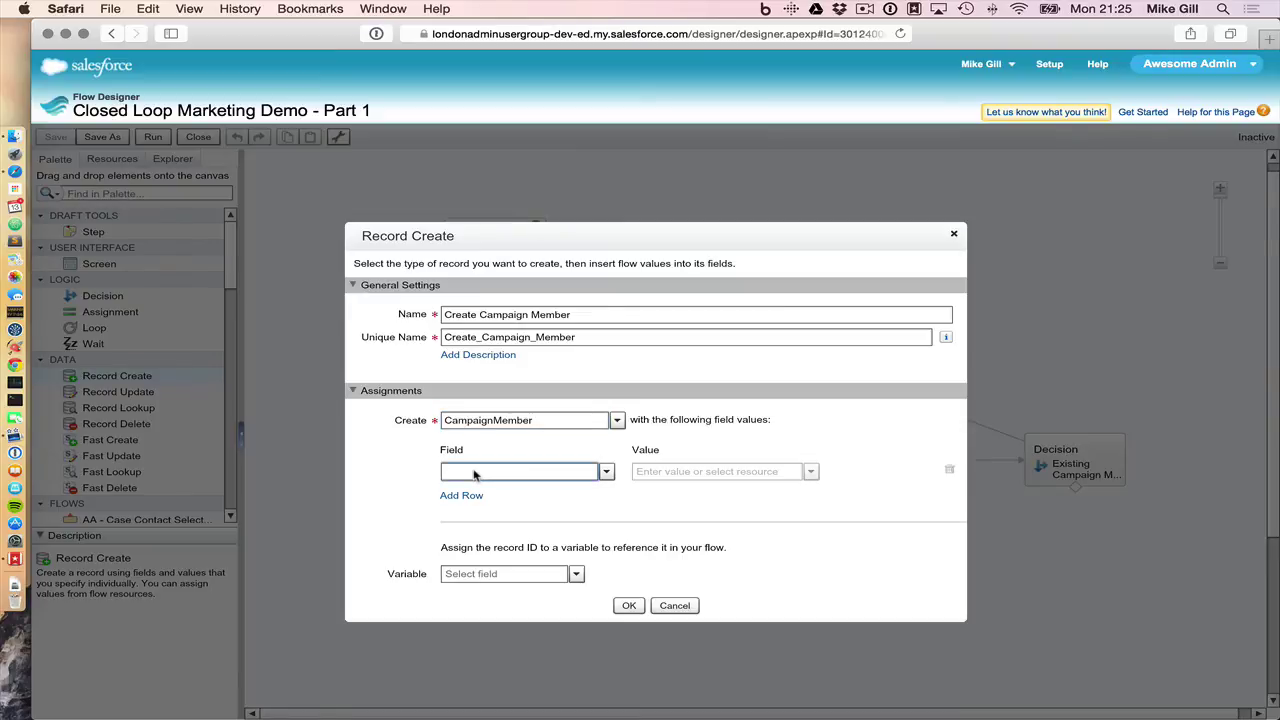
pyautogui.write('Cam')
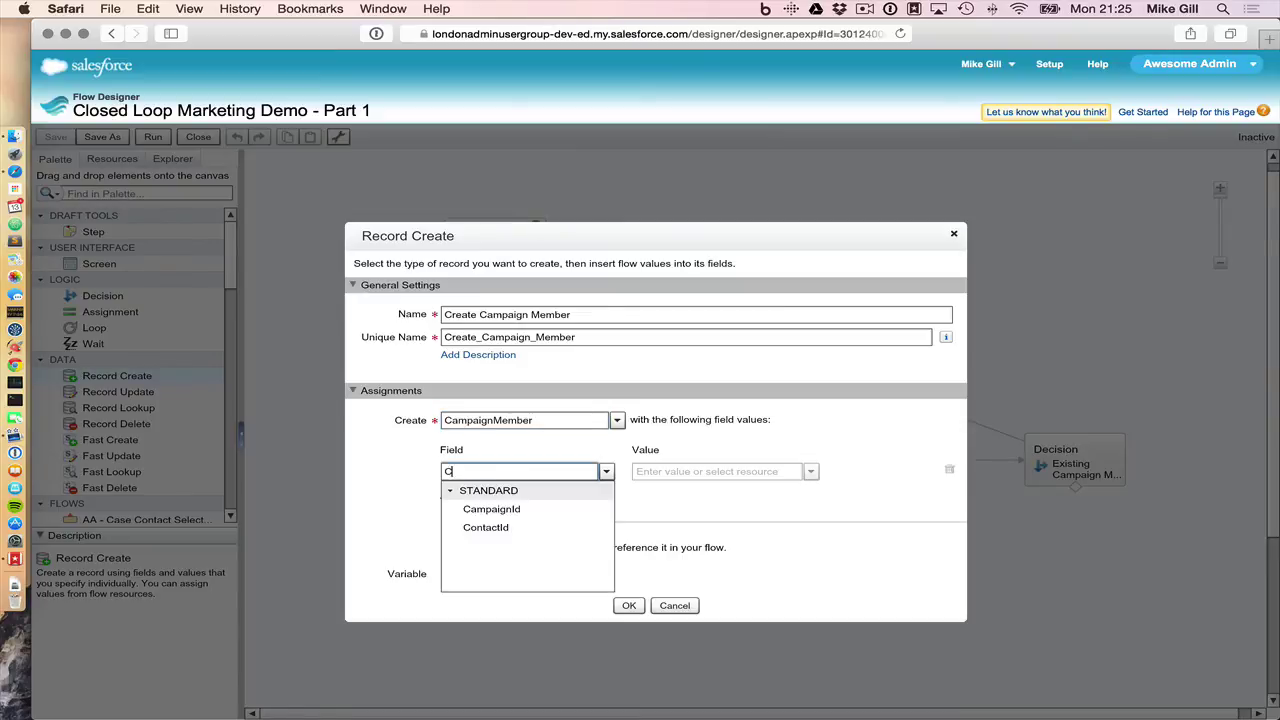
pyautogui.click(485, 510)
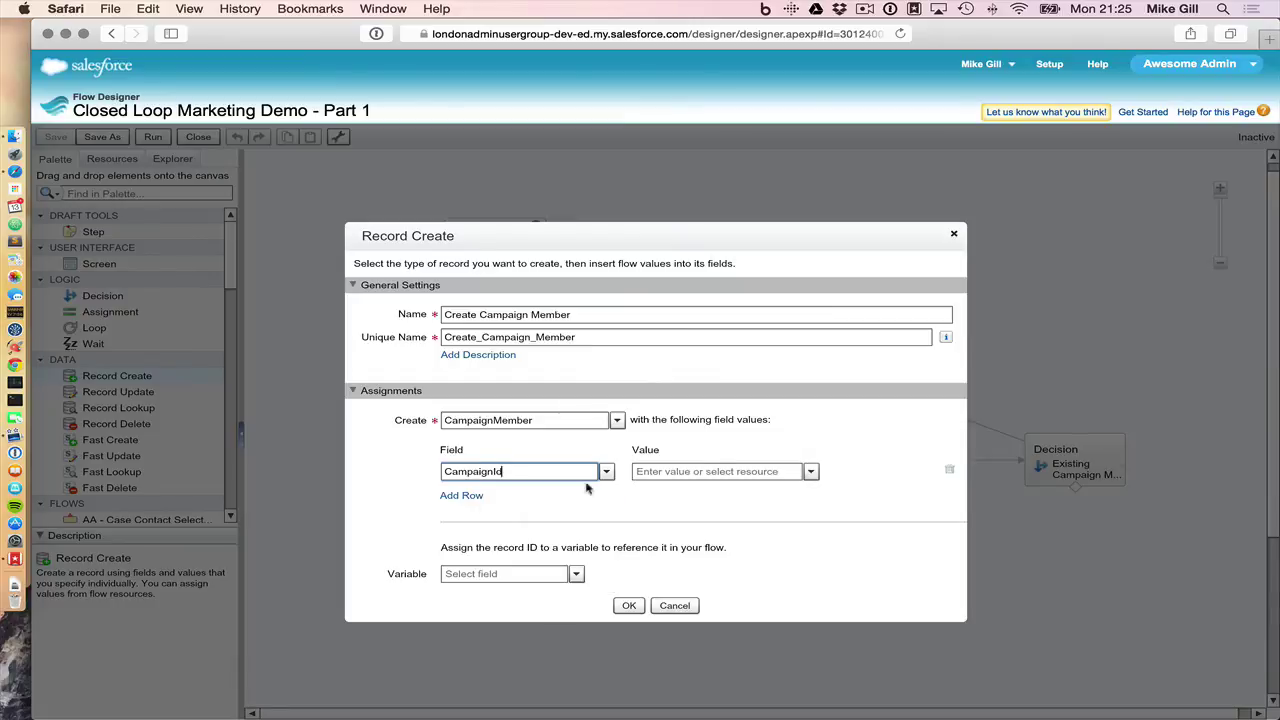
pyautogui.click(684, 472)
pyautogui.write('var')
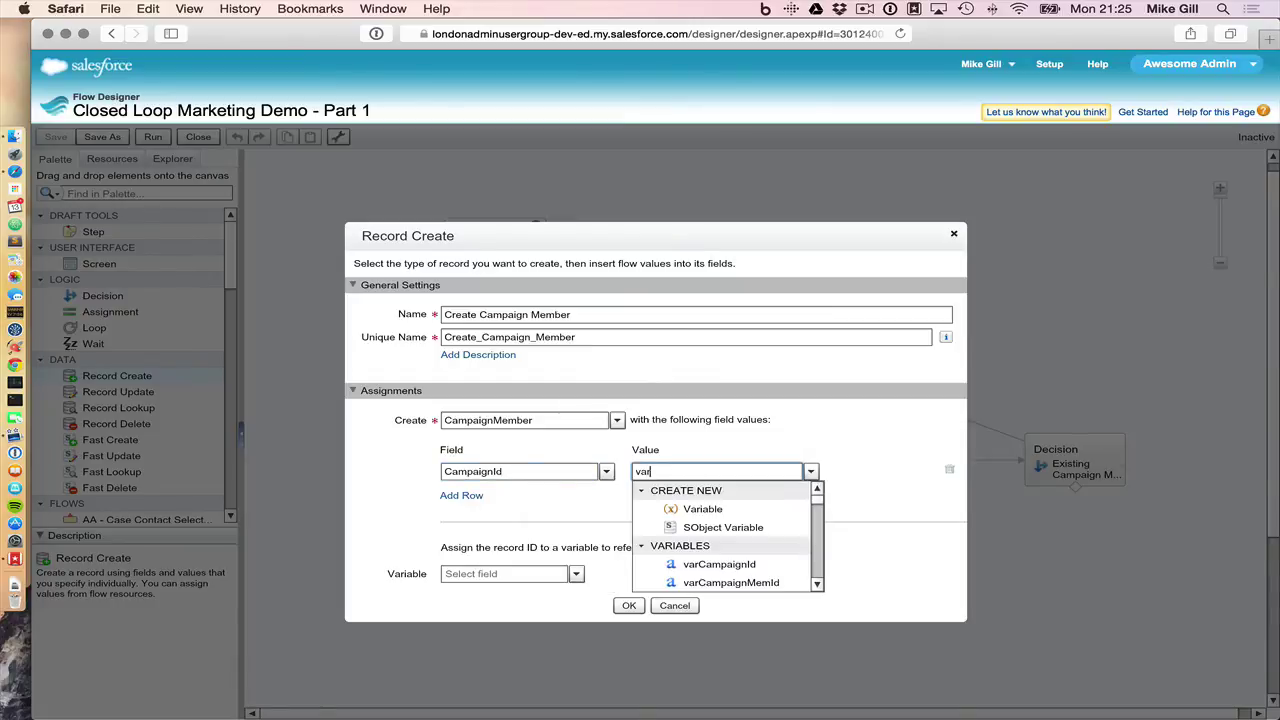
pyautogui.write('Cam')
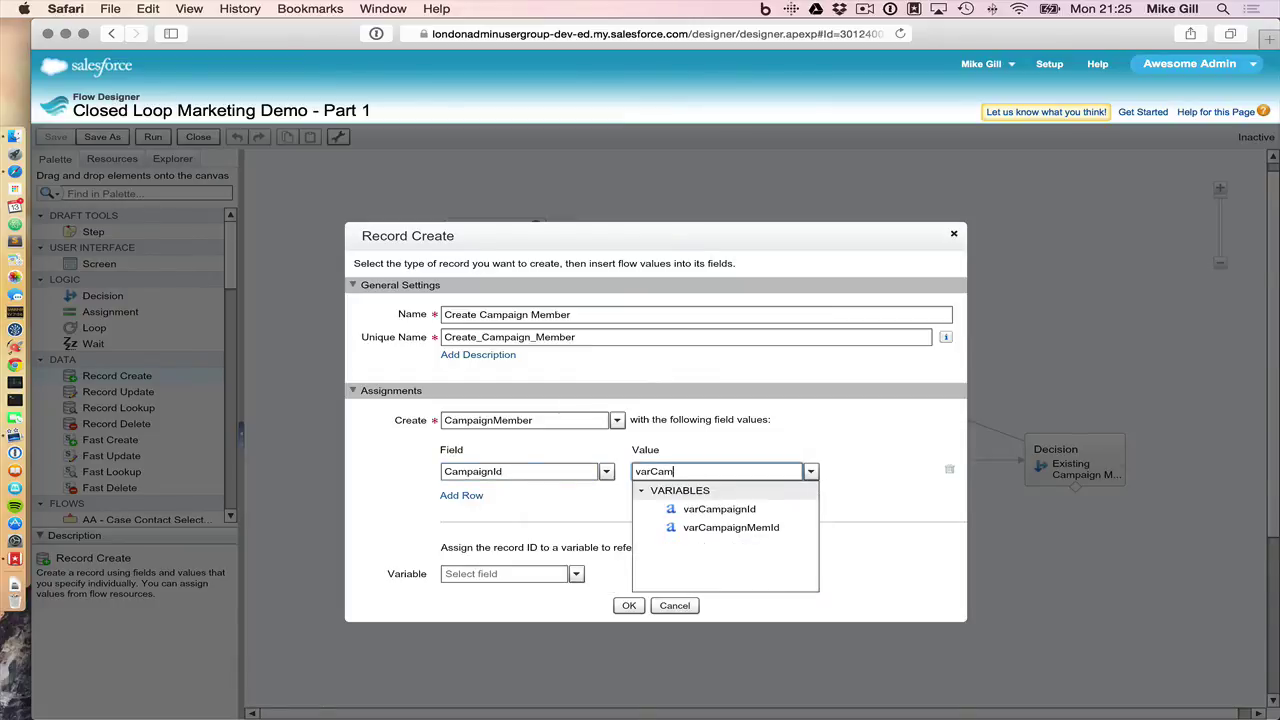
pyautogui.click(703, 511)
# Add a second field assignment that sets LeadId to {!varLeadId}.
pyautogui.click(462, 496)
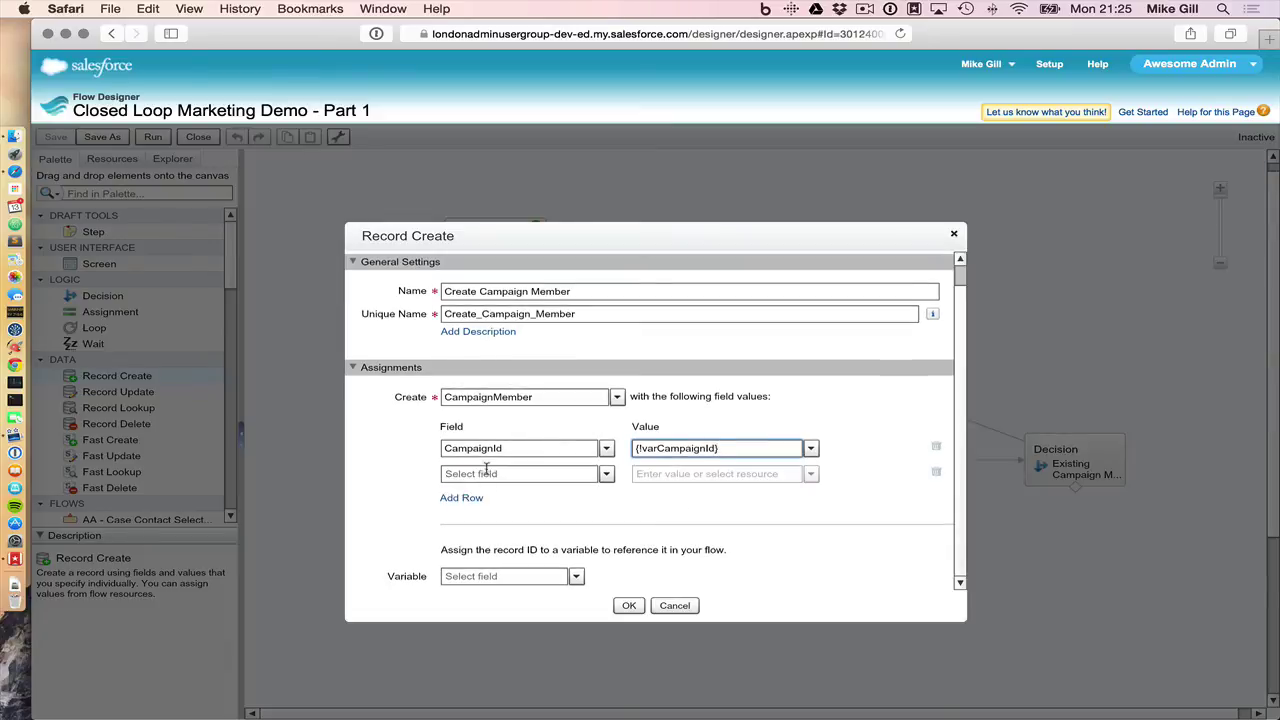
pyautogui.click(487, 473)
pyautogui.write('Lead')
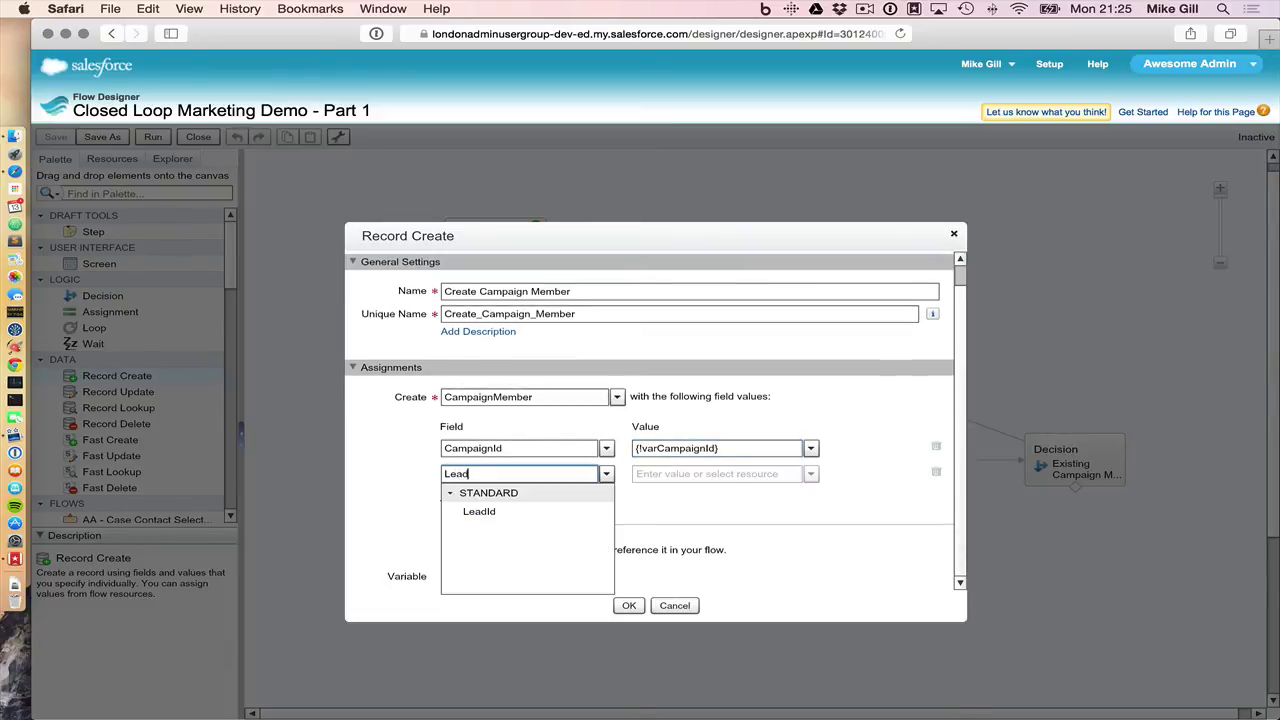
pyautogui.click(476, 511)
pyautogui.click(675, 476)
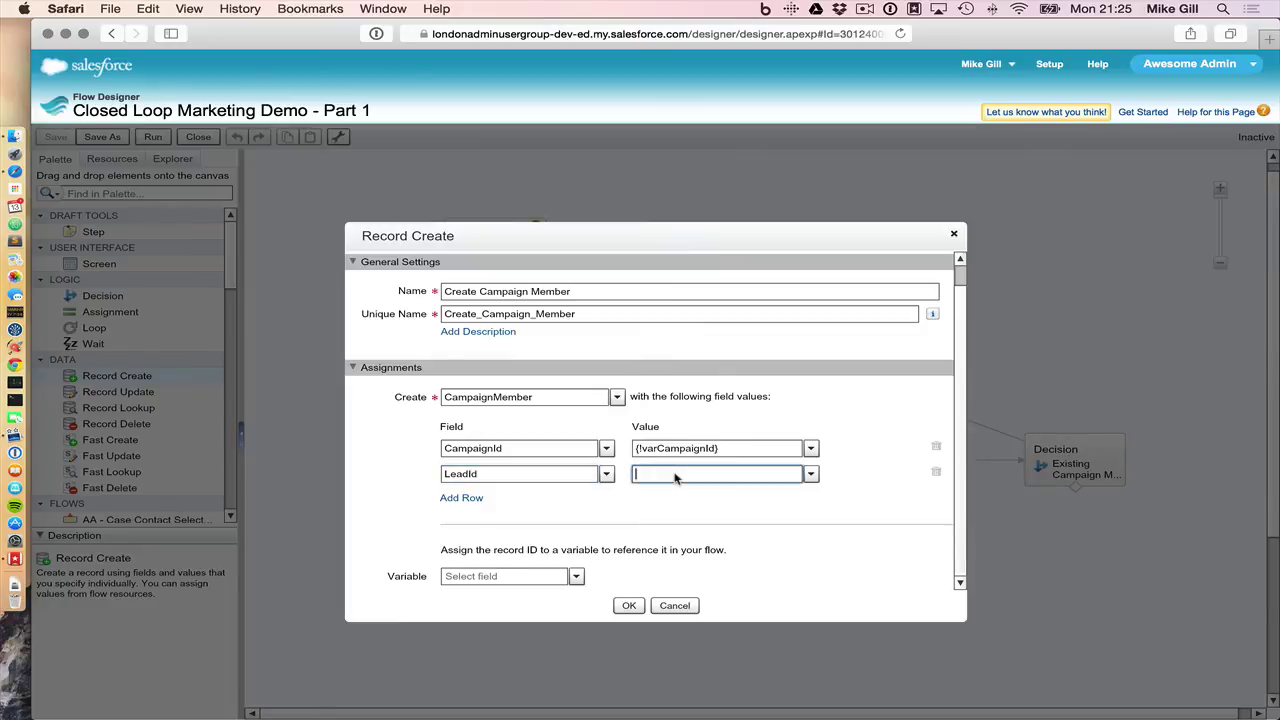
pyautogui.write('varLead')
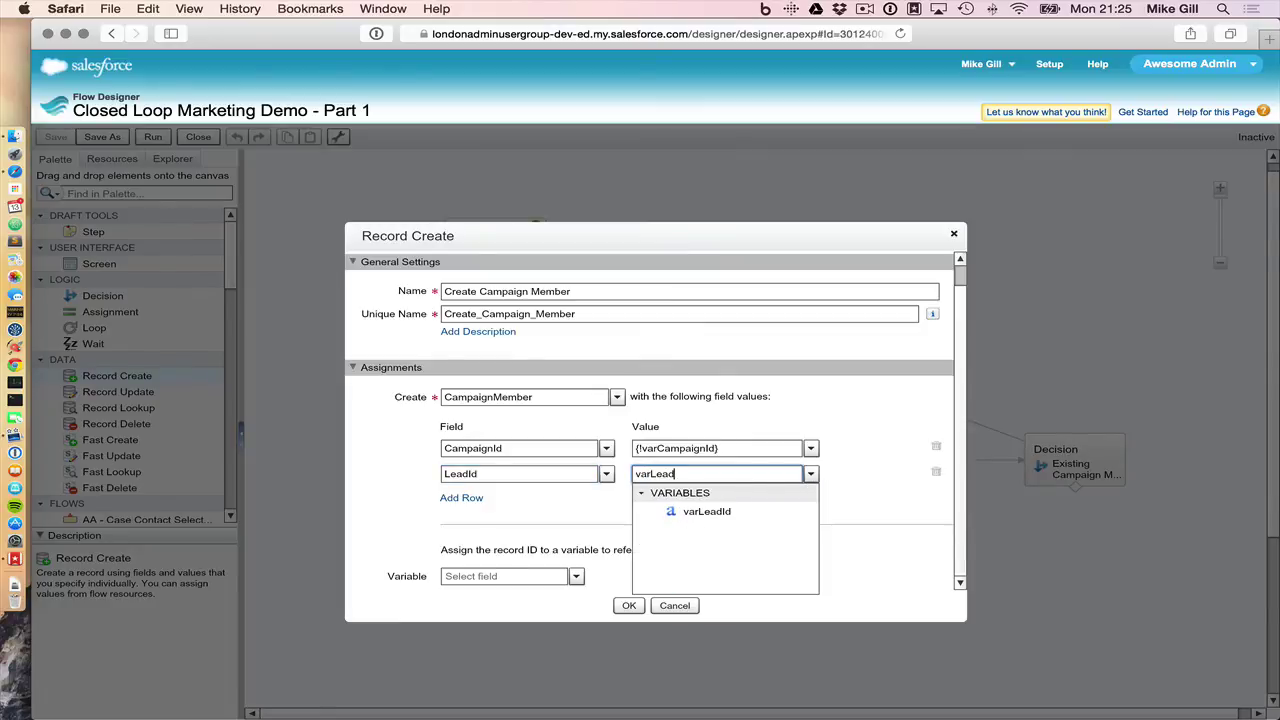
pyautogui.click(712, 512)
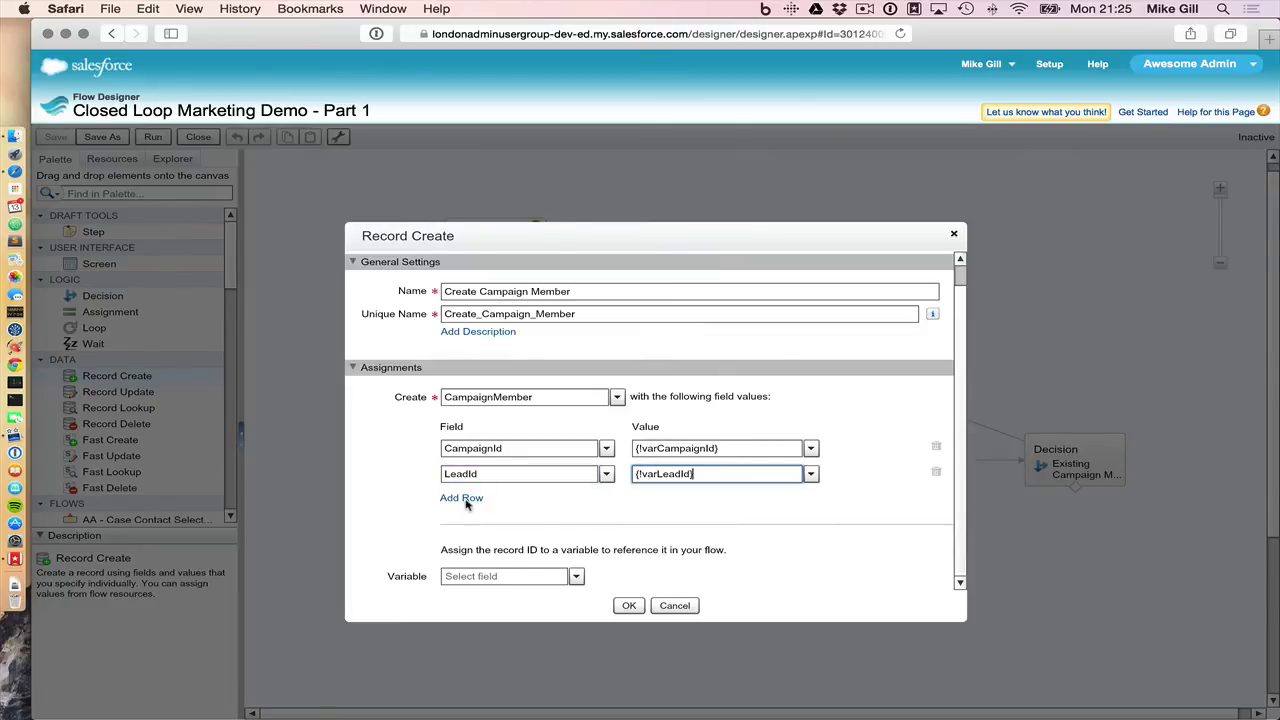
# Add a third field assignment that sets Status to the picklist value Planned.
pyautogui.click(465, 500)
pyautogui.click(606, 474)
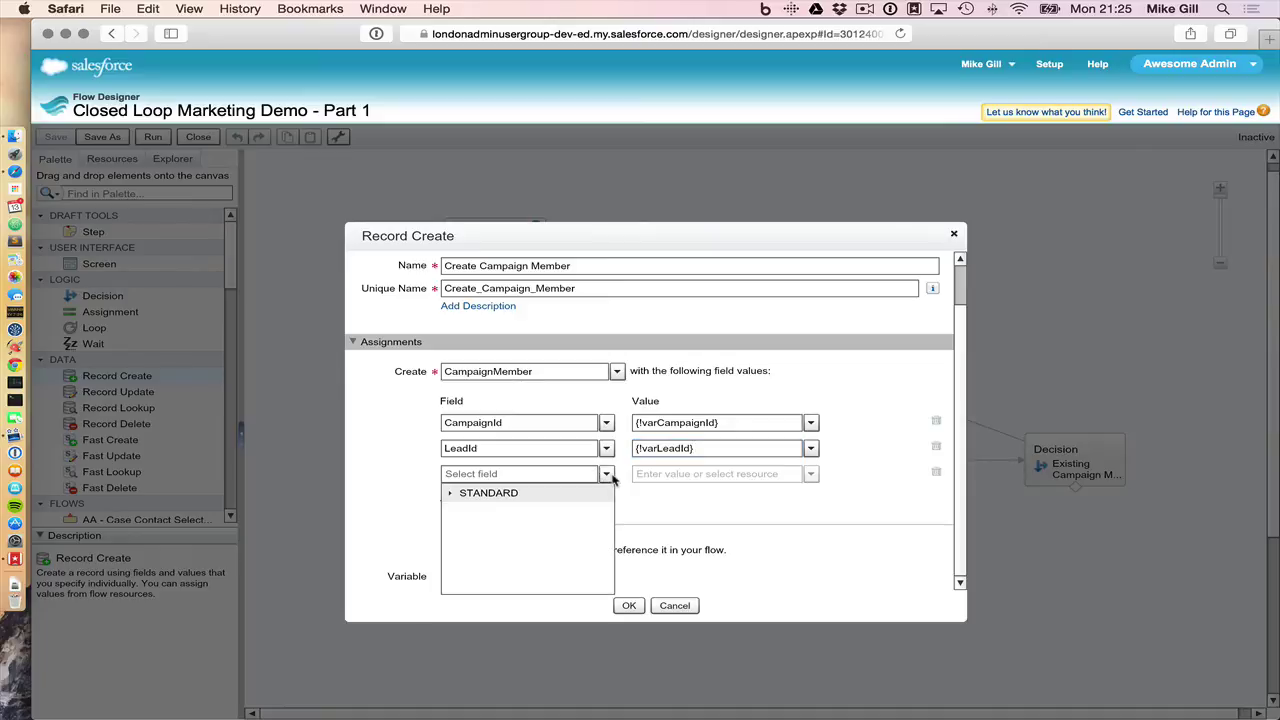
pyautogui.click(450, 493)
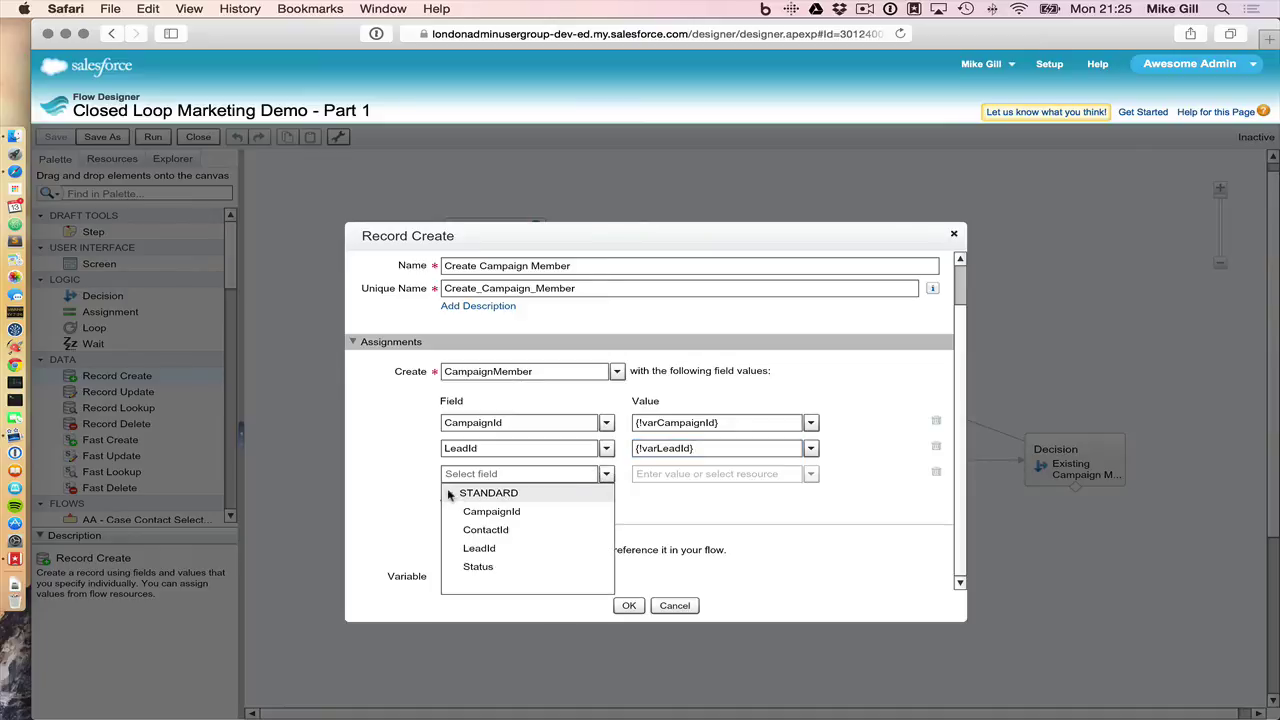
pyautogui.click(478, 567)
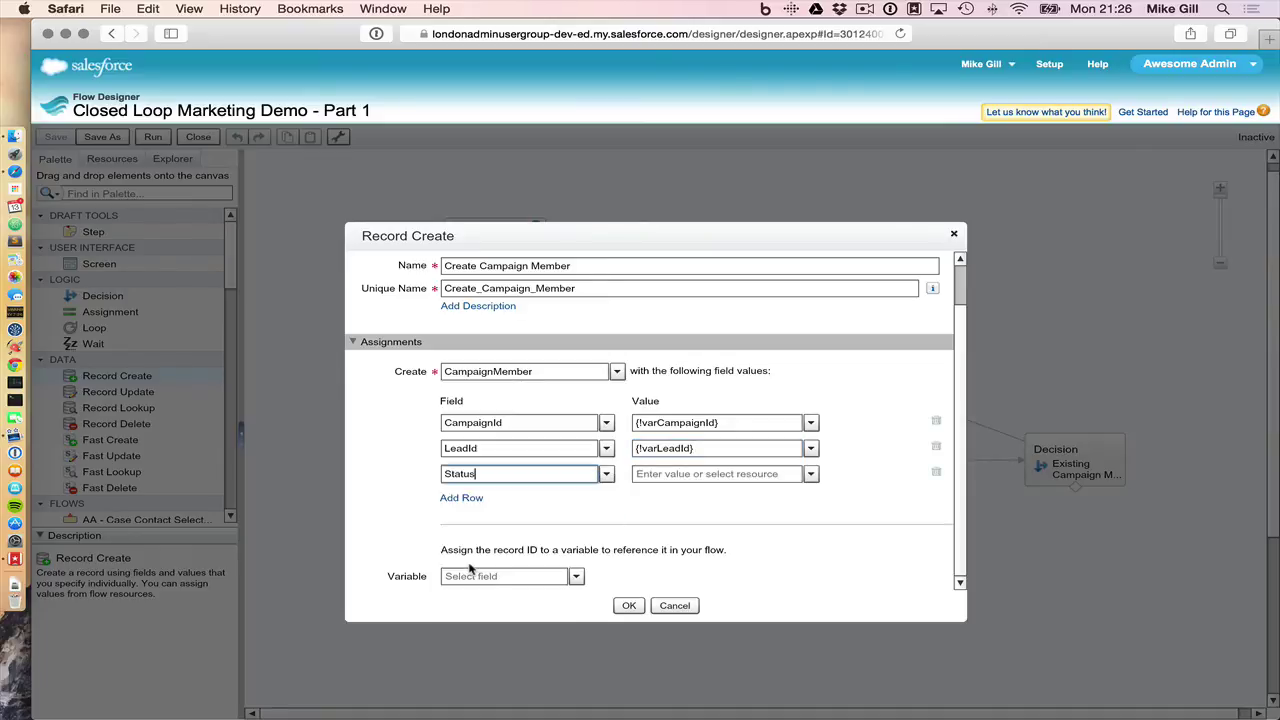
pyautogui.click(672, 478)
pyautogui.click(810, 474)
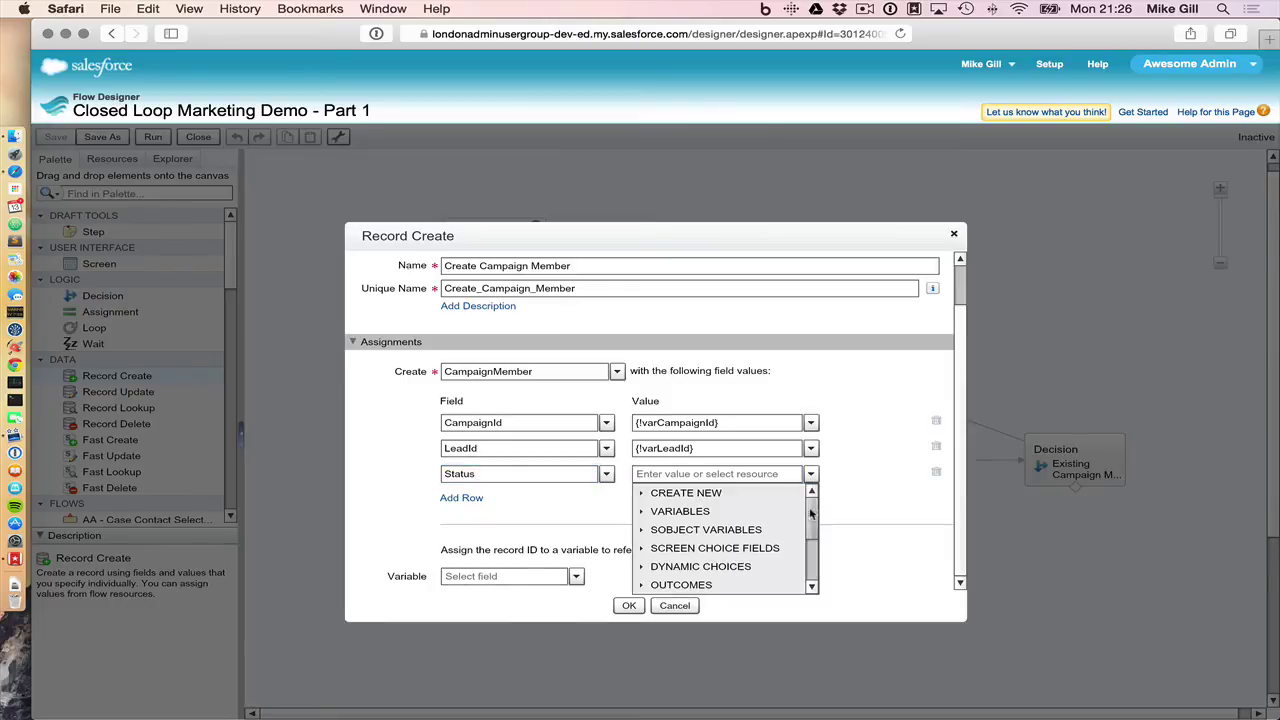
pyautogui.moveTo(811, 518); pyautogui.dragTo(811, 583)
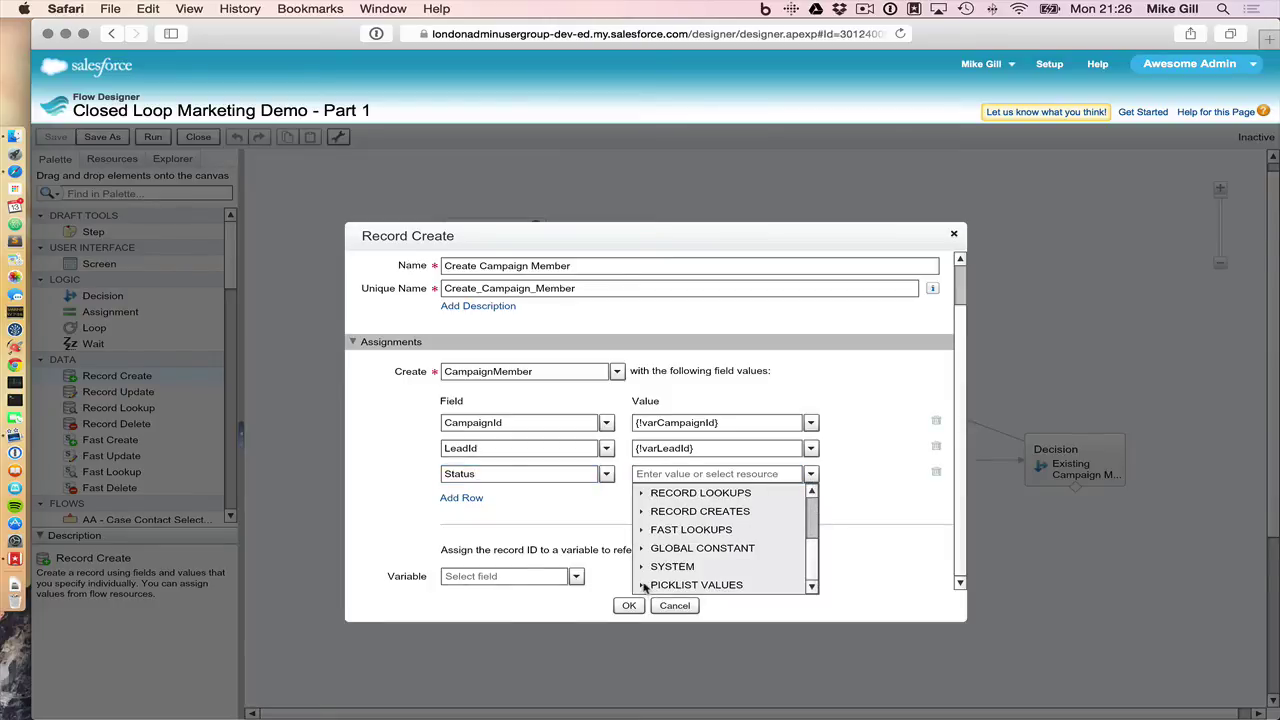
pyautogui.click(642, 585)
pyautogui.scroll(-2, 808, 553)
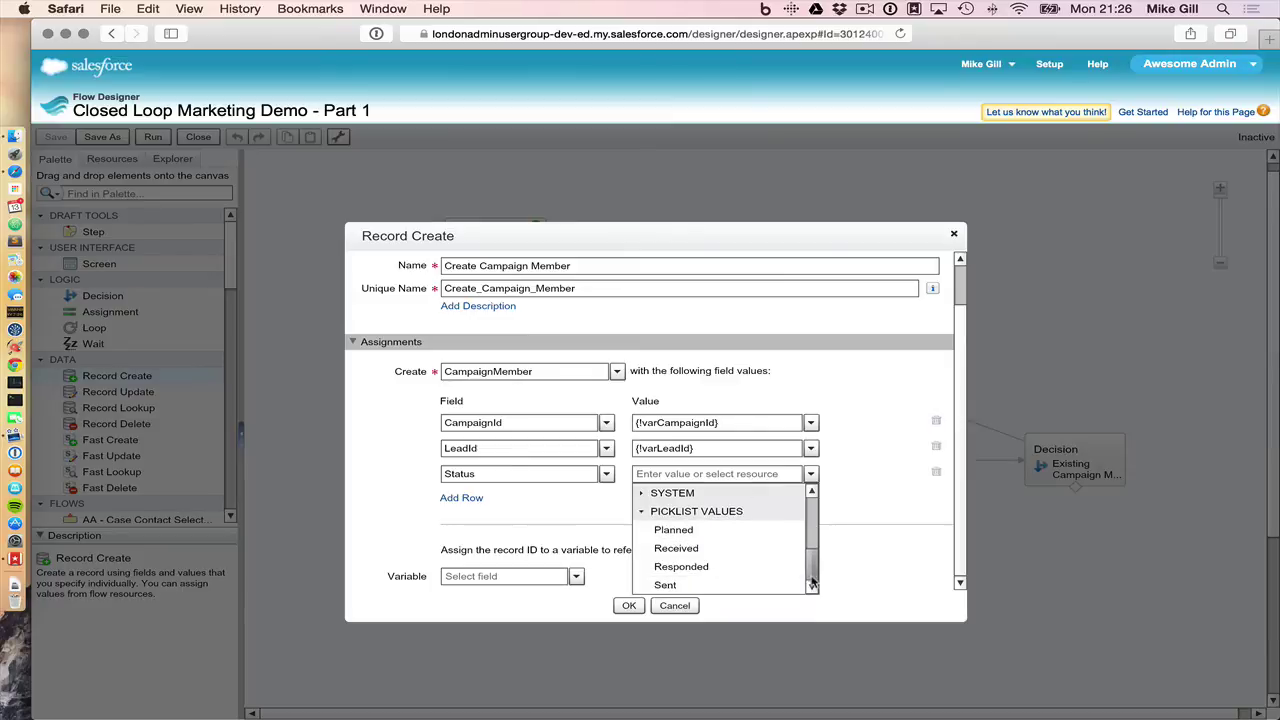
pyautogui.click(675, 532)
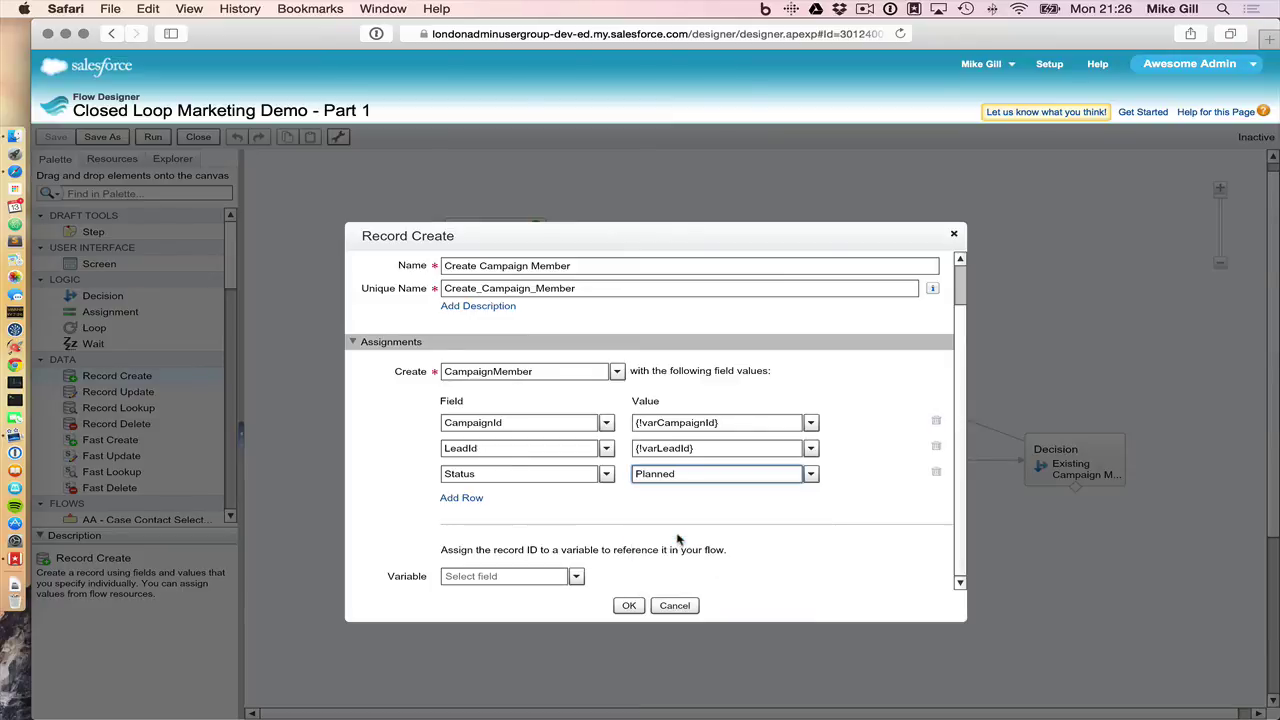
# Store the created record's ID in varCampaignMemId and accept the Record Create element.
pyautogui.click(486, 577)
pyautogui.write('v')
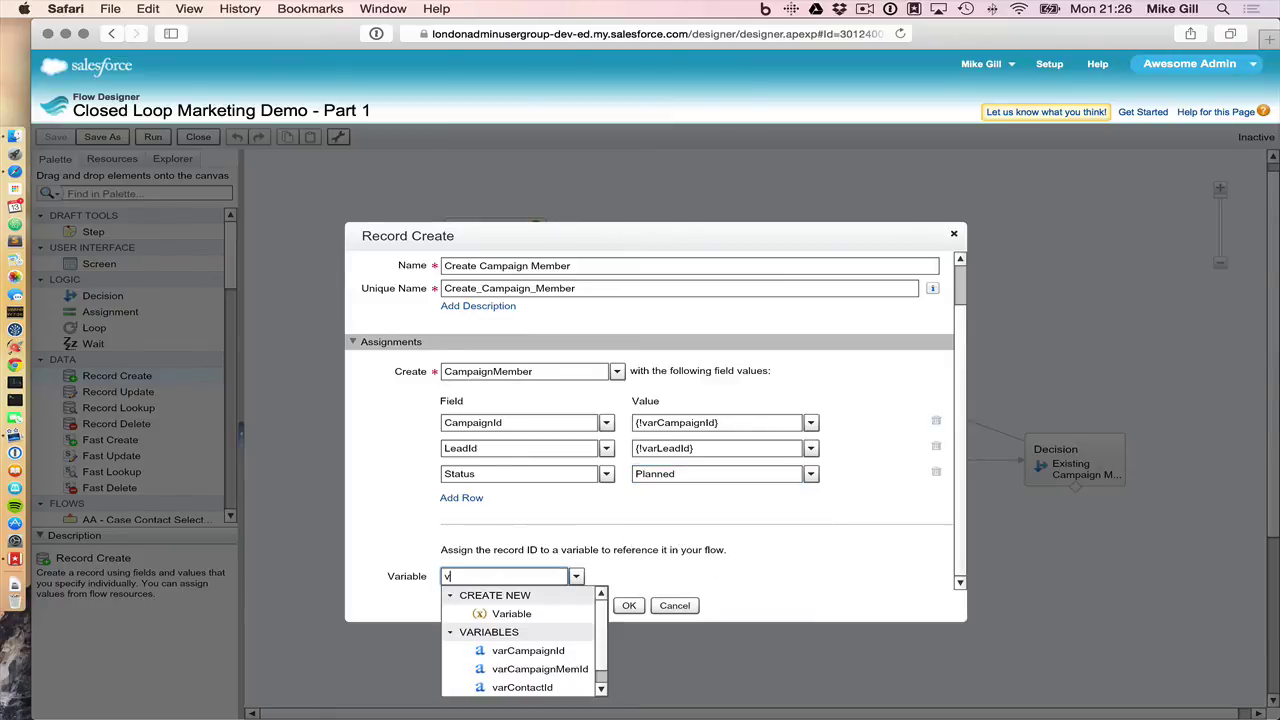
pyautogui.write('ar')
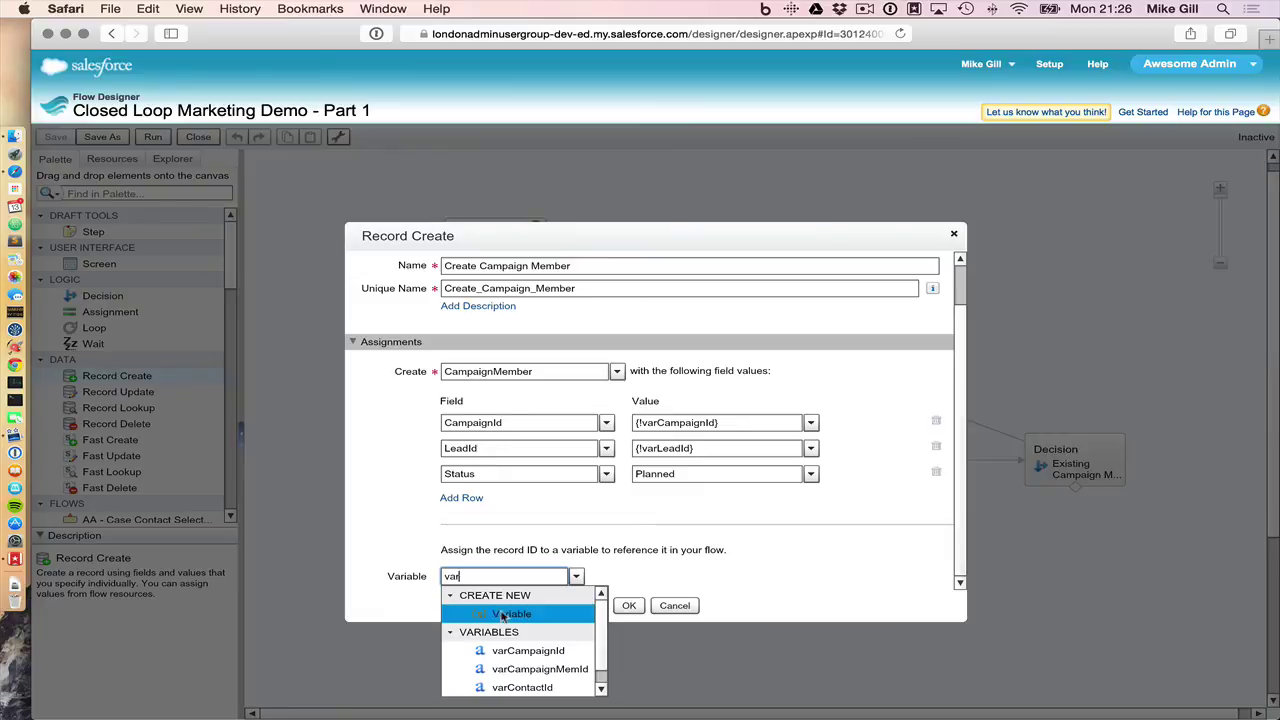
pyautogui.click(520, 669)
pyautogui.click(628, 605)
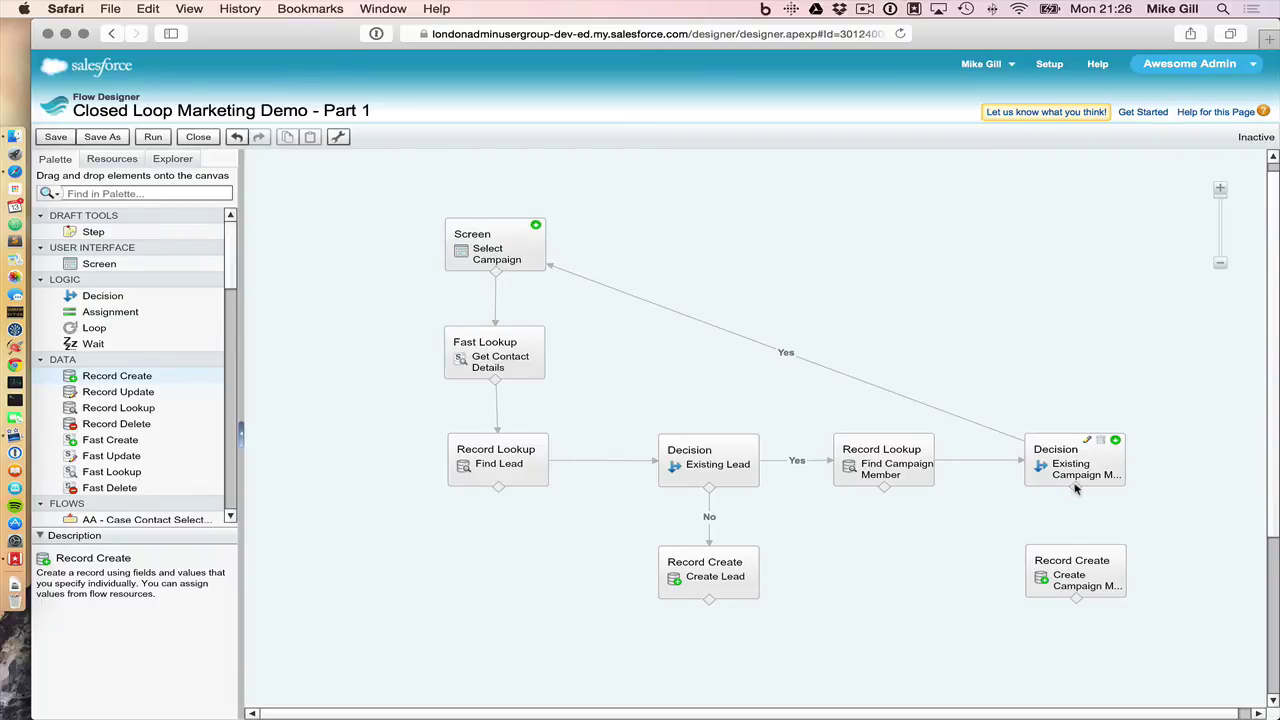
# Connect the Existing Campaign Member decision and the Create Lead element to Create Campaign Member, and save the flow.
pyautogui.moveTo(1076, 488); pyautogui.dragTo(1076, 557)
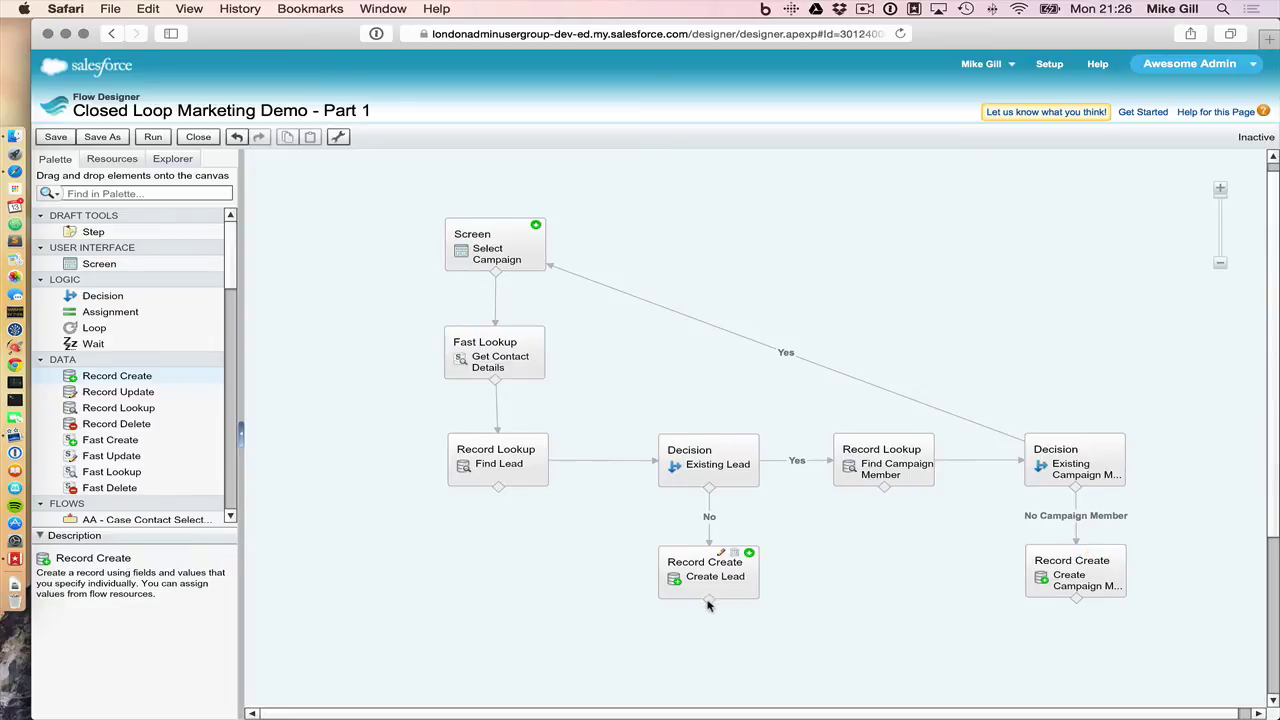
pyautogui.moveTo(711, 600); pyautogui.dragTo(1048, 583)
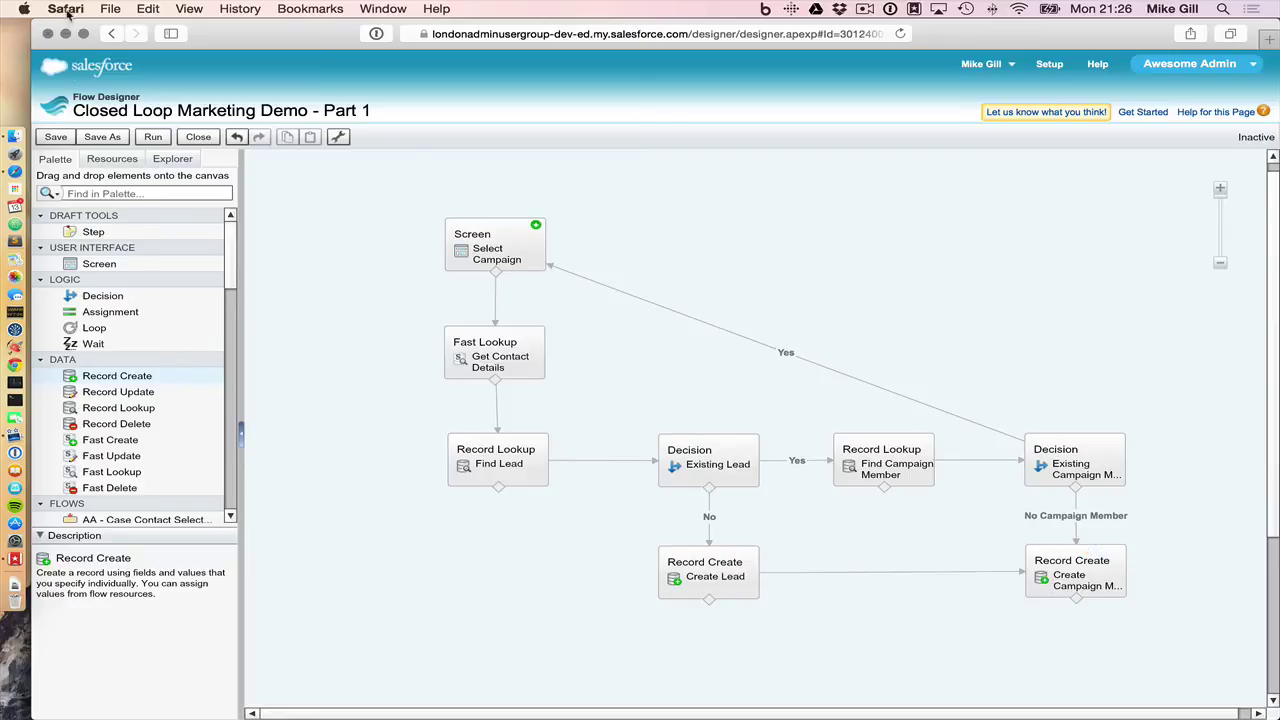
pyautogui.click(55, 138)
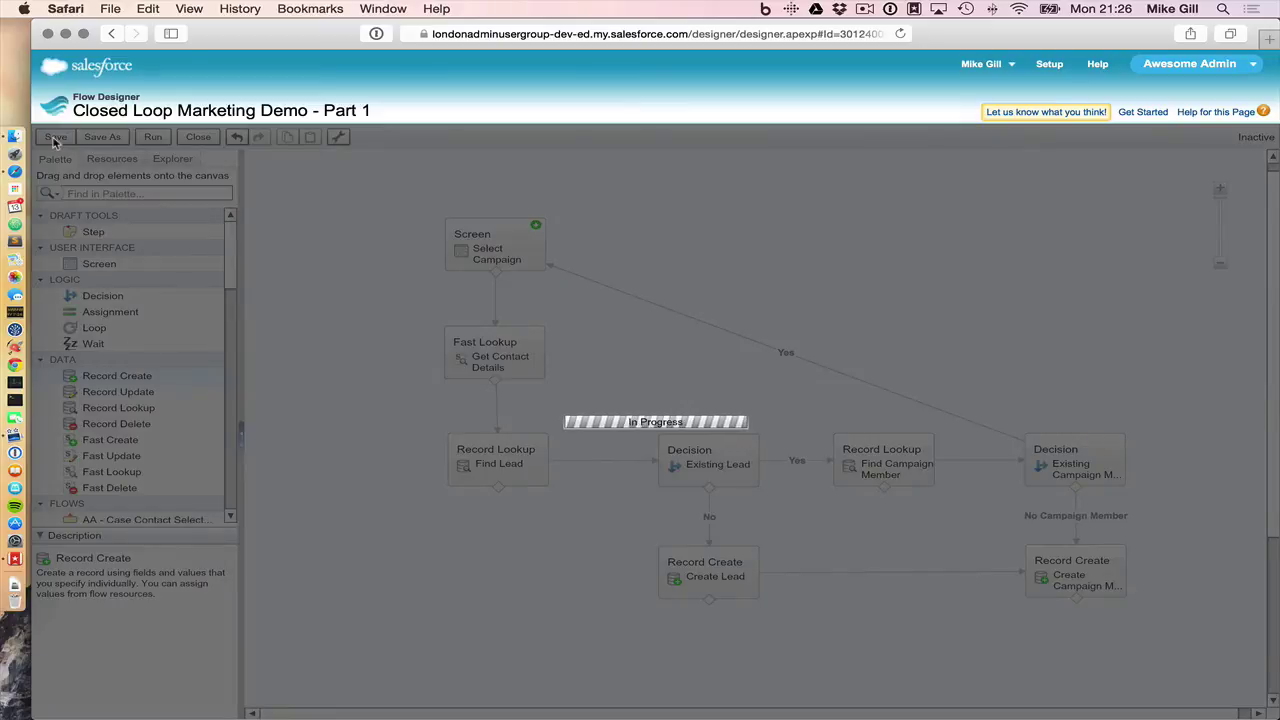
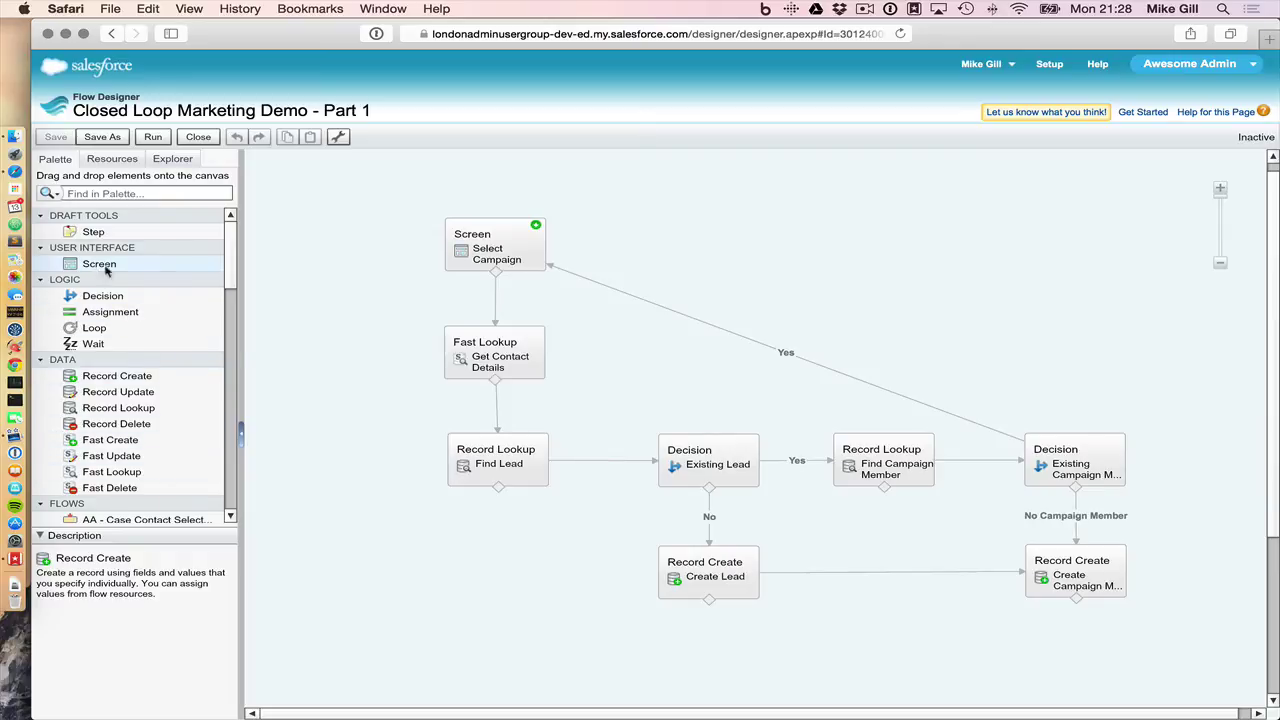
# Add a screen named Confirmation below the Create Campaign Member element and place a Display Text field on it.
pyautogui.moveTo(97, 265); pyautogui.dragTo(1070, 367)
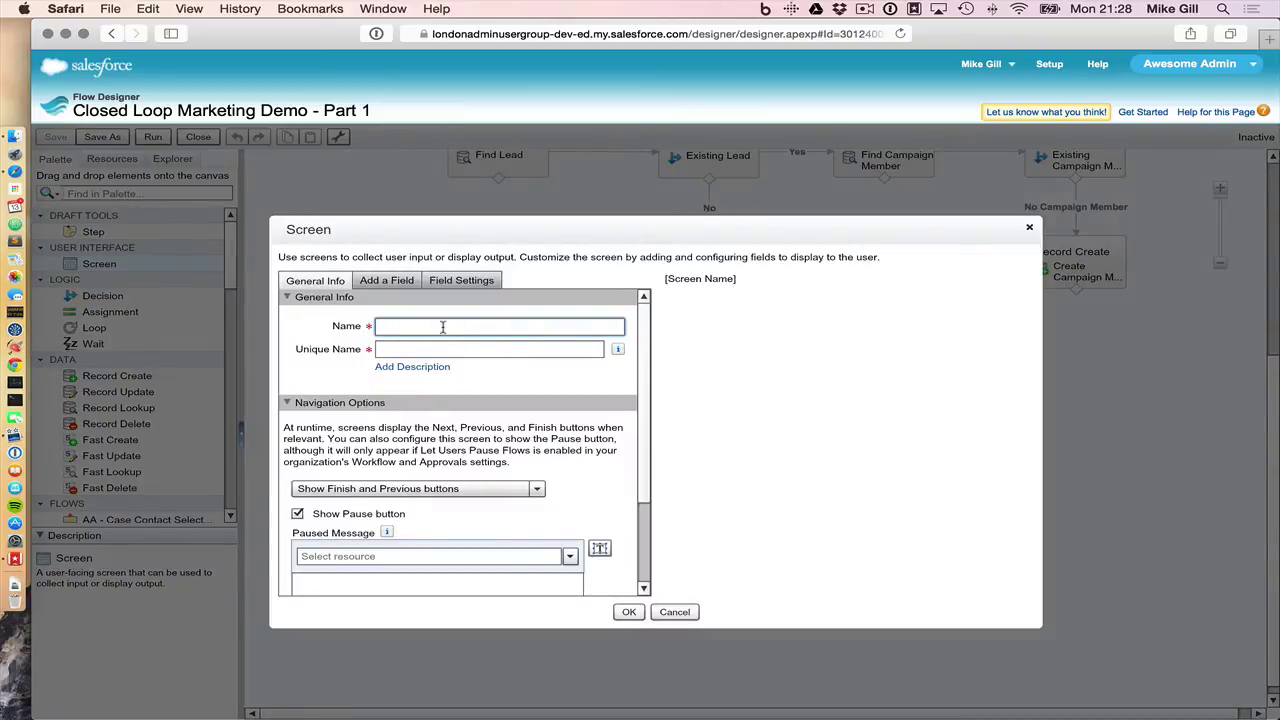
pyautogui.write('Confirmation')
pyautogui.press('Tab')
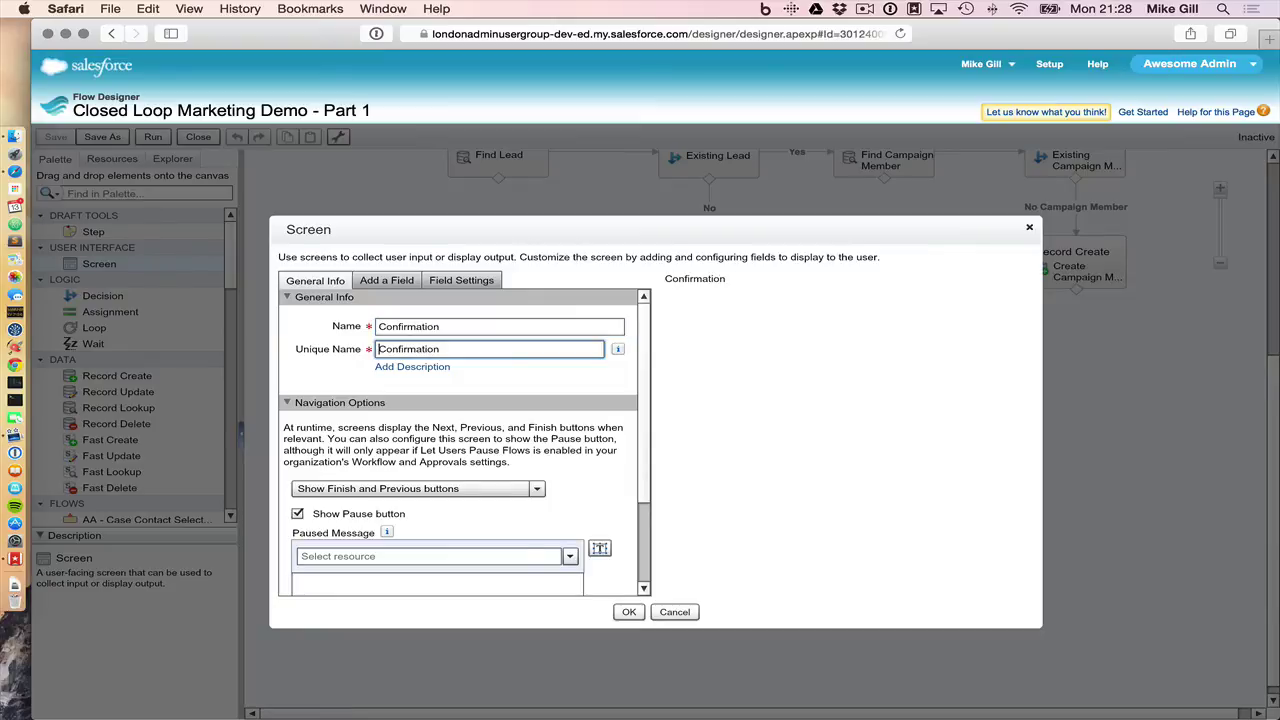
pyautogui.click(377, 282)
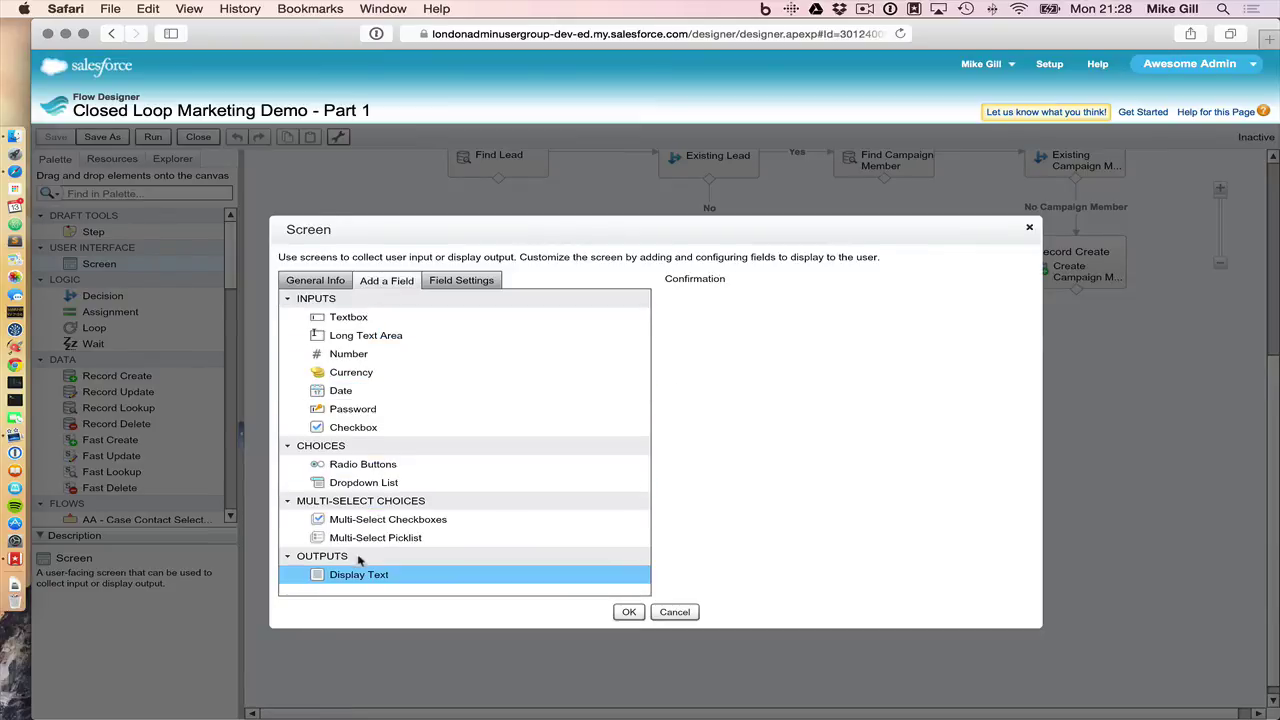
pyautogui.moveTo(349, 572); pyautogui.dragTo(806, 391)
# Name the display text ConfirmationMessage and enter the message "You have successfully created a lead with a campaign member.".
pyautogui.click(709, 299)
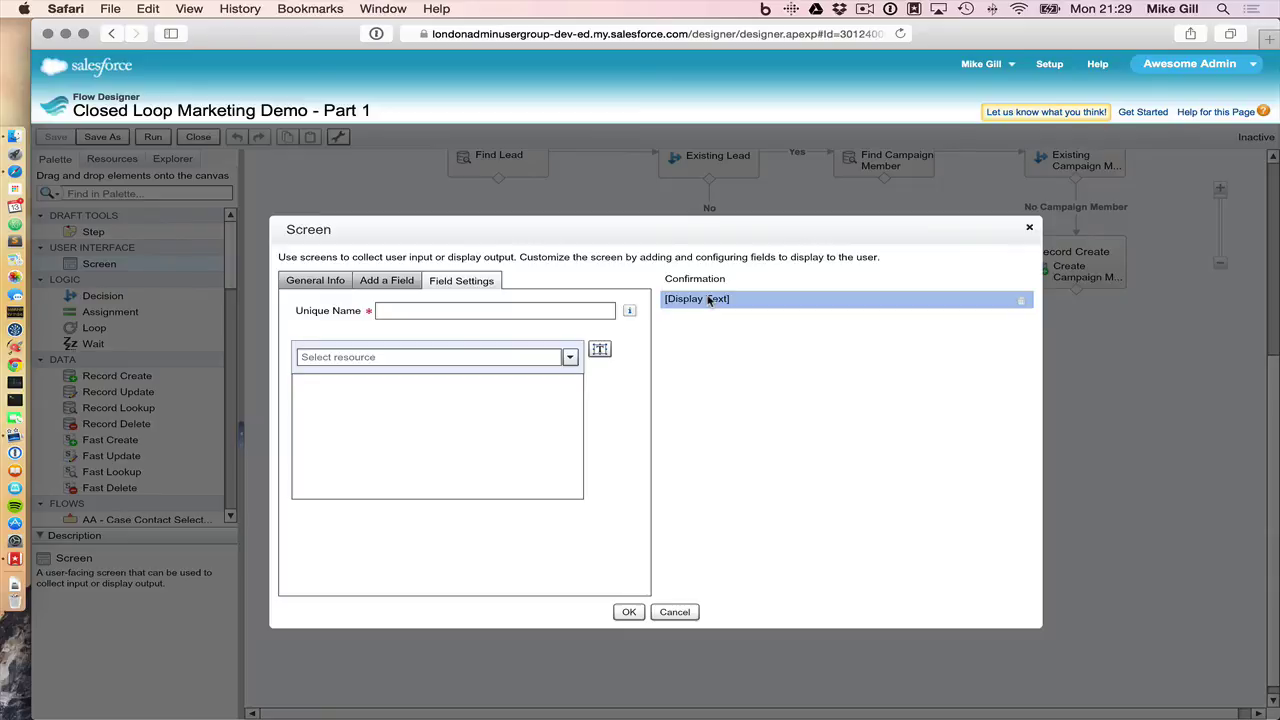
pyautogui.click(465, 311)
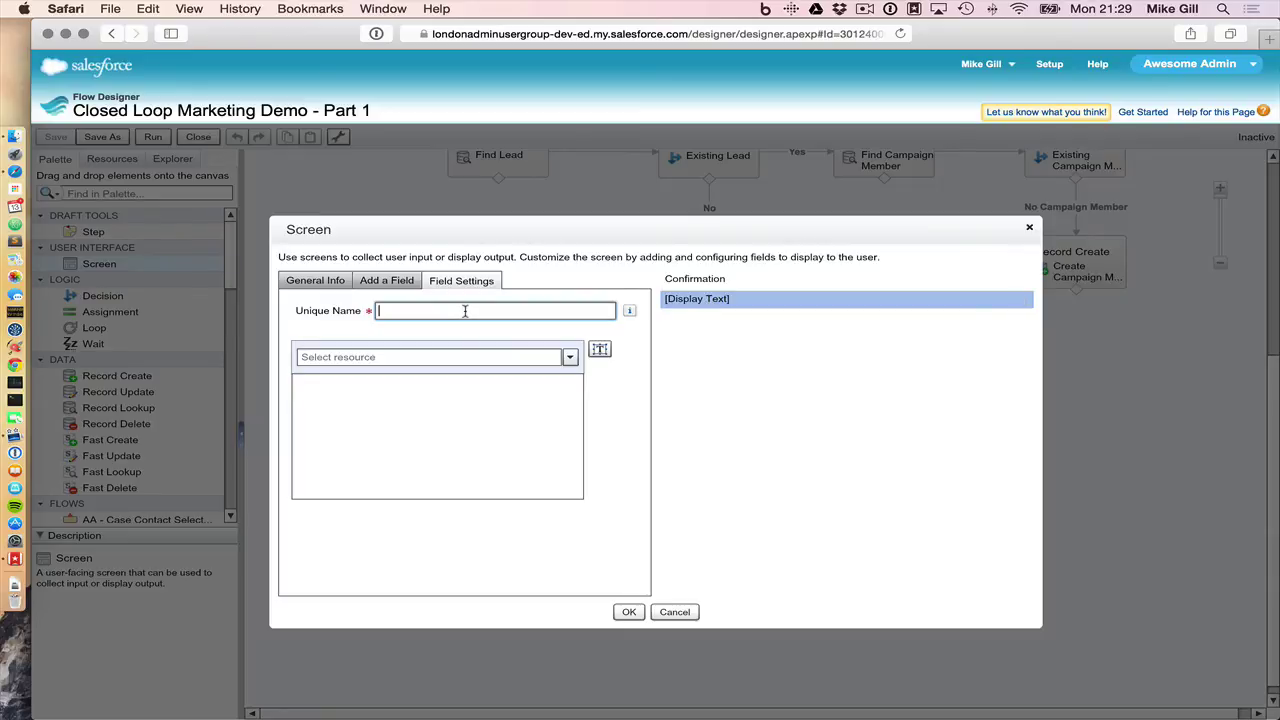
pyautogui.write('ConfirmationMessage')
pyautogui.click(300, 382)
pyautogui.write('Yo')
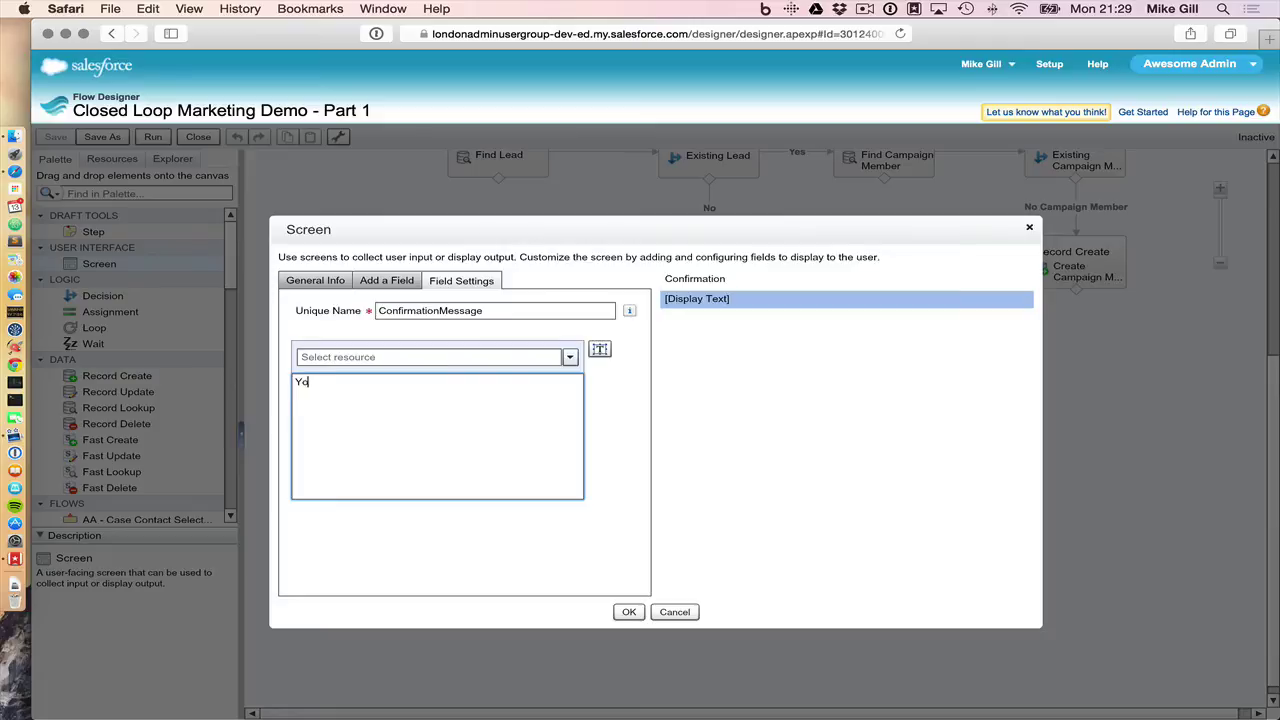
pyautogui.write('u have successfully created a lea')
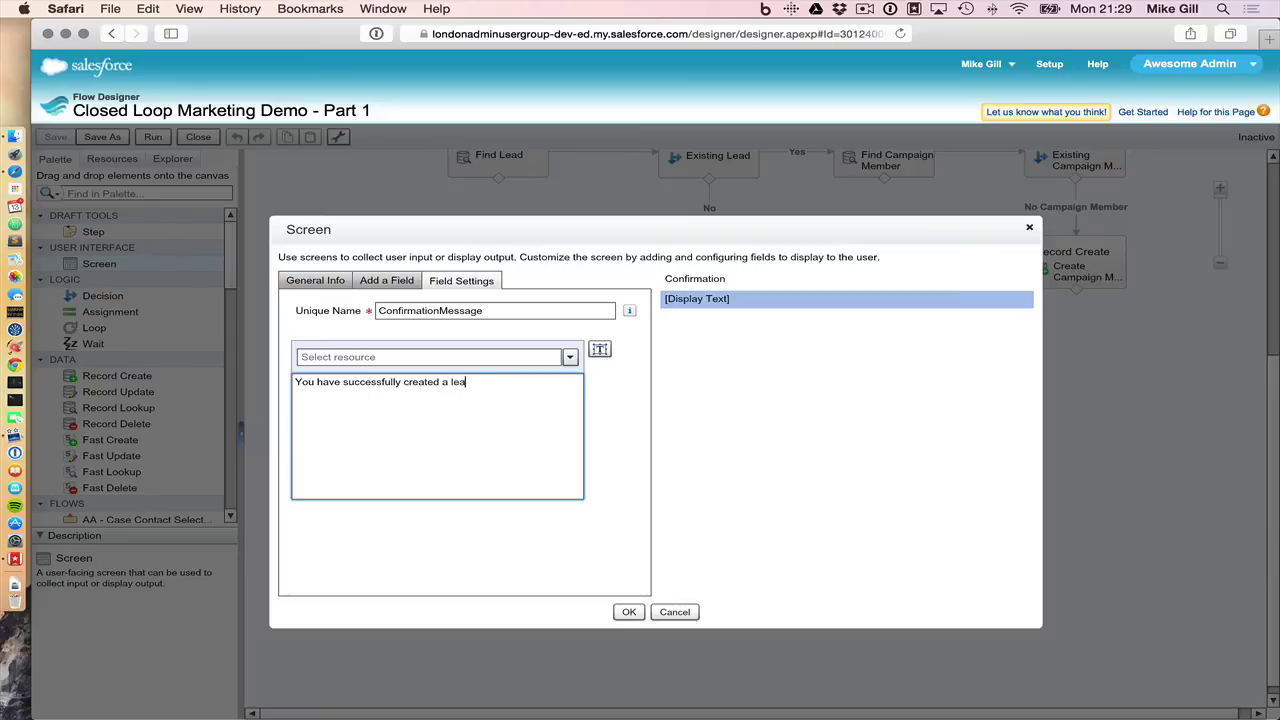
pyautogui.write('d with a campaign member.')
# Add a "Lead Id:" line below the message, separated by a blank line, and insert the varLeadId variable.
pyautogui.press('Return')
pyautogui.press('Return')
pyautogui.write('Lead Id:')
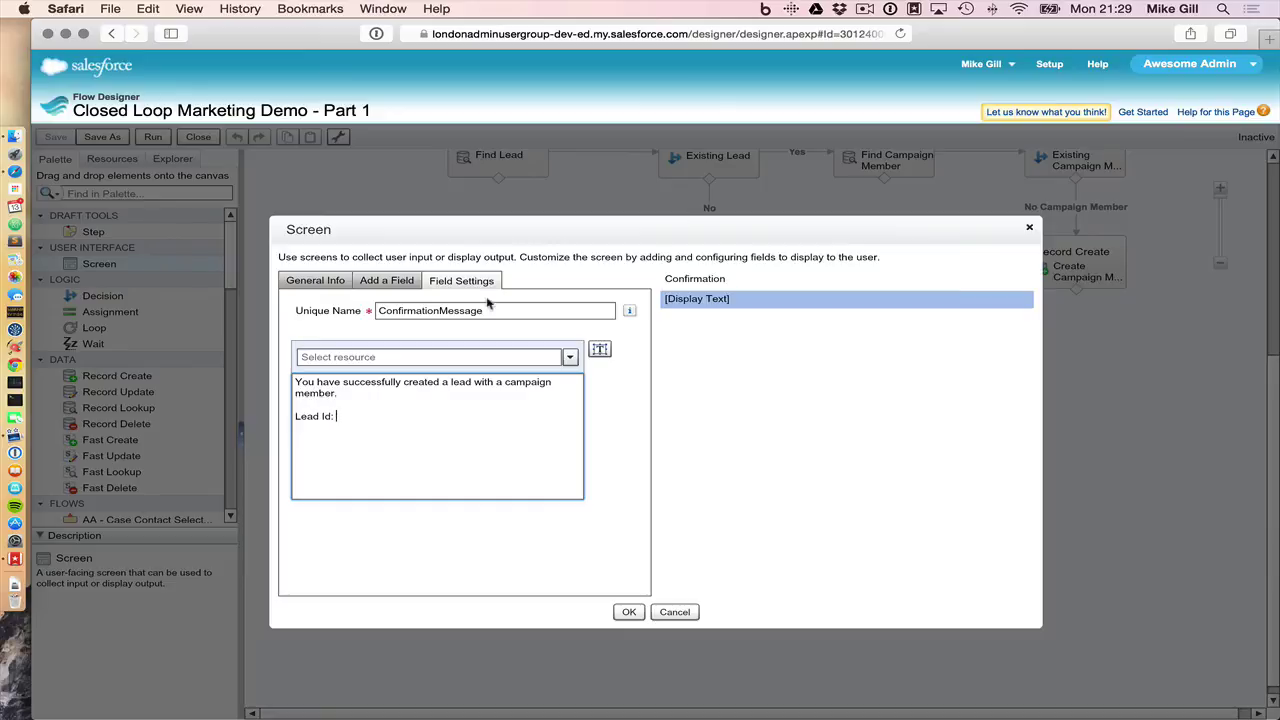
pyautogui.click(338, 357)
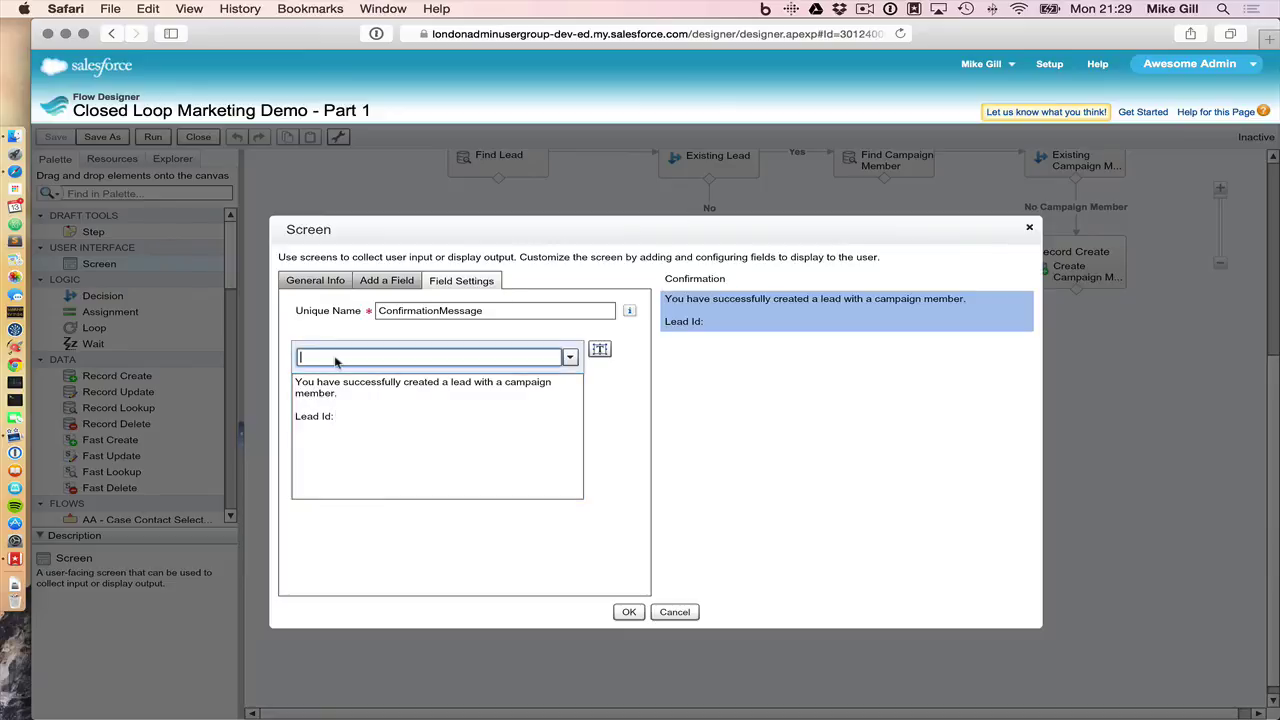
pyautogui.write('varLea')
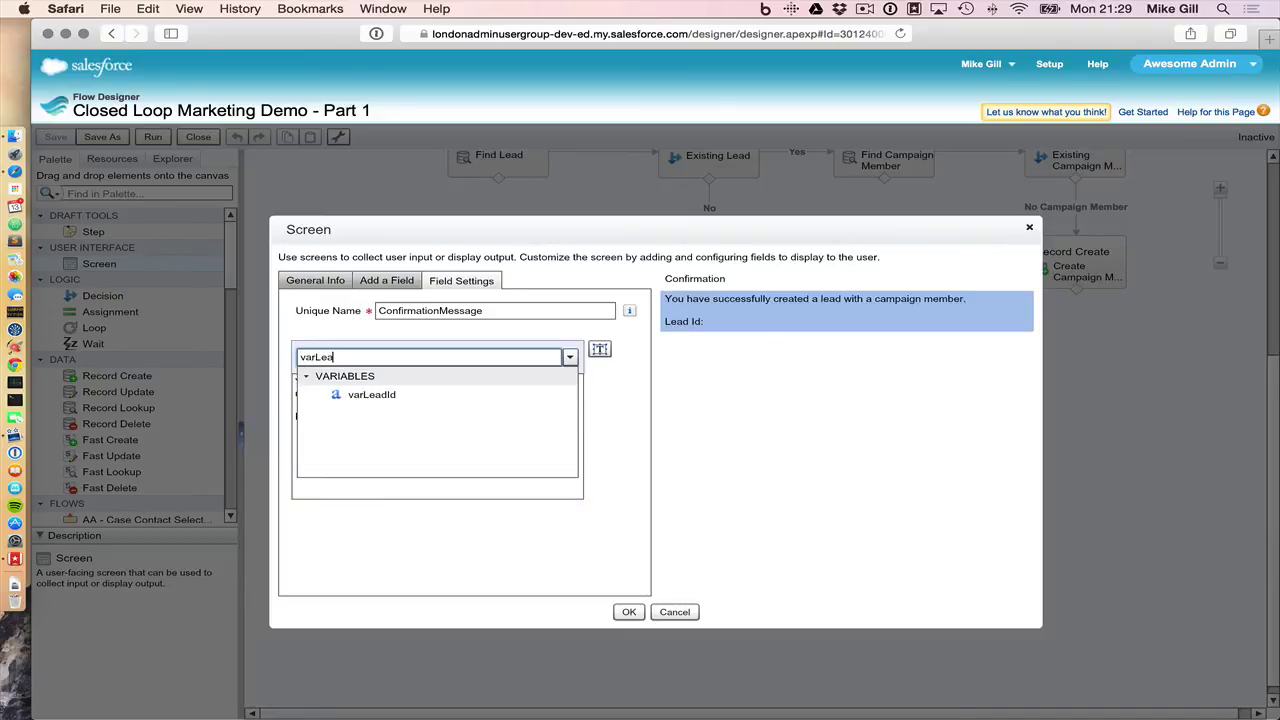
pyautogui.click(350, 399)
pyautogui.click(415, 418)
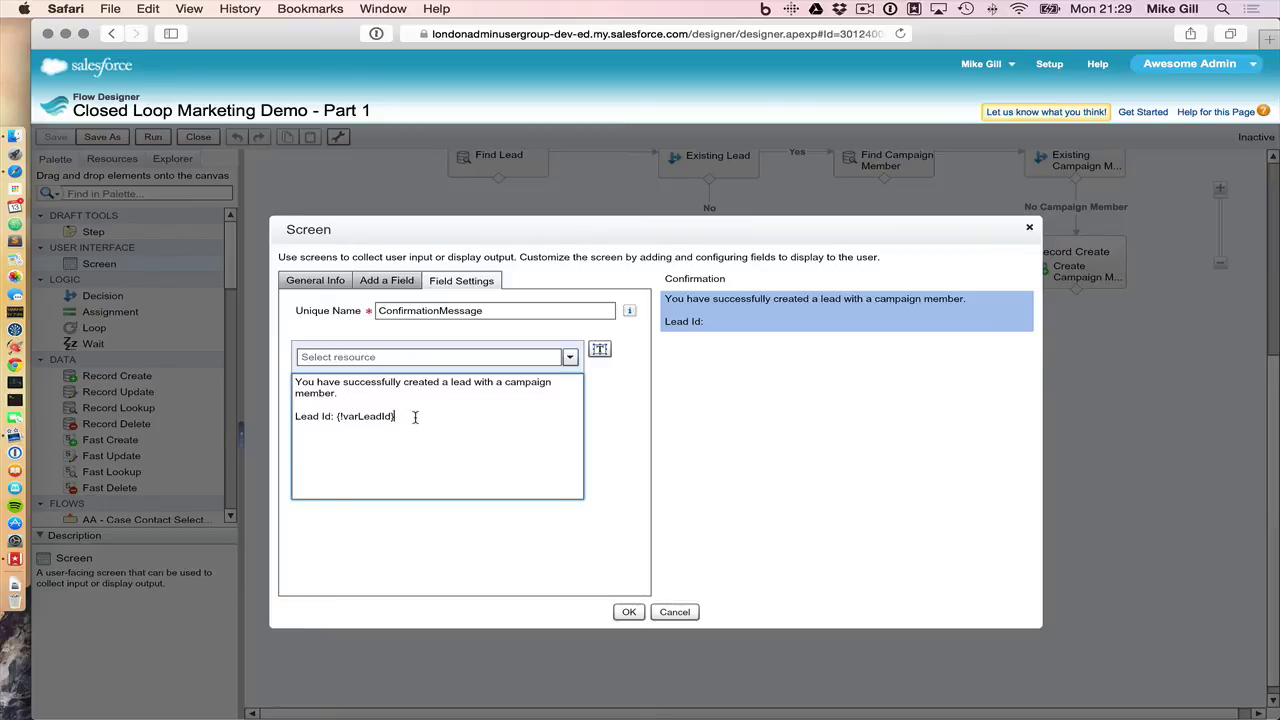
# Add a "Campaign Id:" line to the message and insert the varCampaignId variable.
pyautogui.press('Return')
pyautogui.write('Campaign Id:')
pyautogui.click(350, 360)
pyautogui.write('cam')
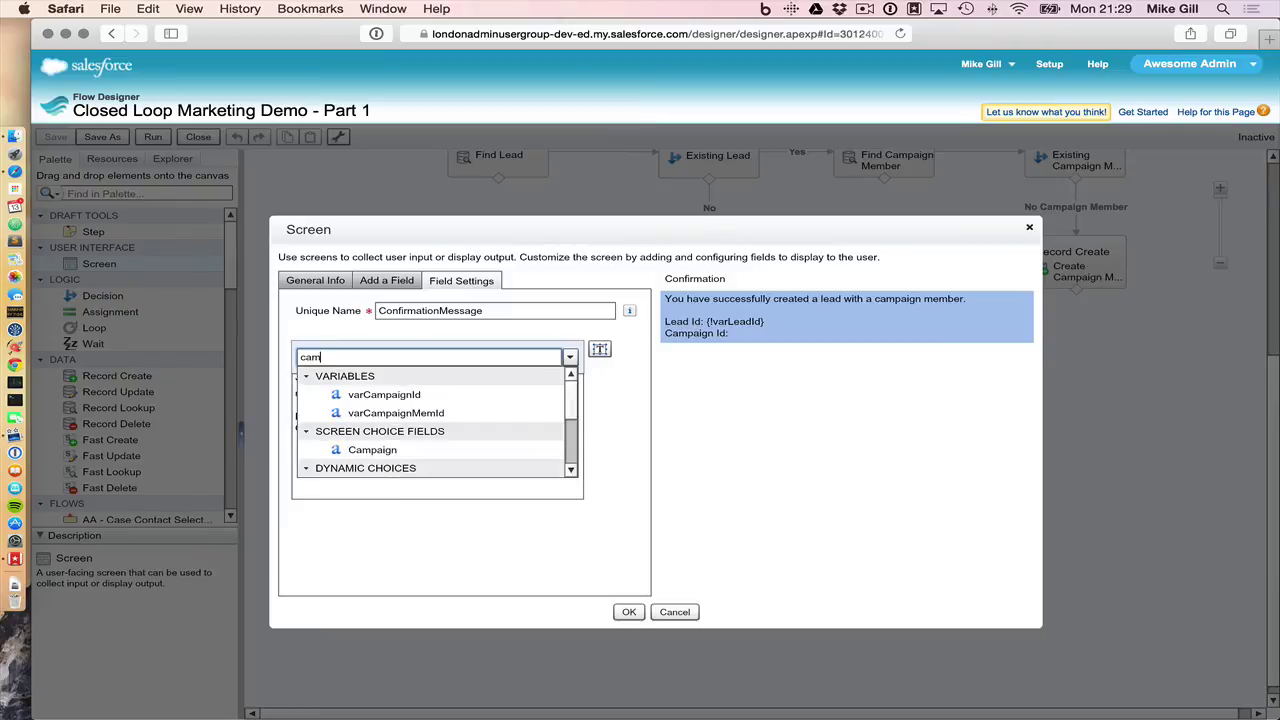
pyautogui.click(386, 395)
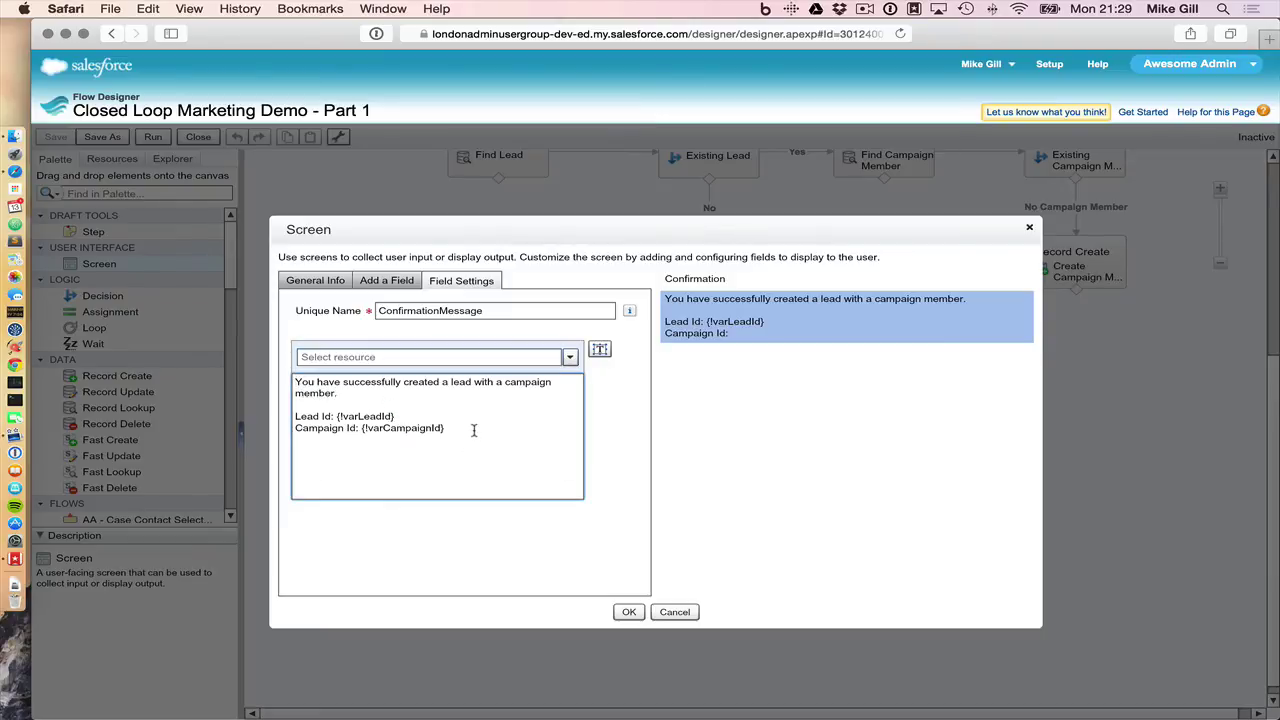
# Add a "Campaign Member Id:" line to the message and insert the varCampaignMemId variable.
pyautogui.press('Return')
pyautogui.write('Campaign Member I')
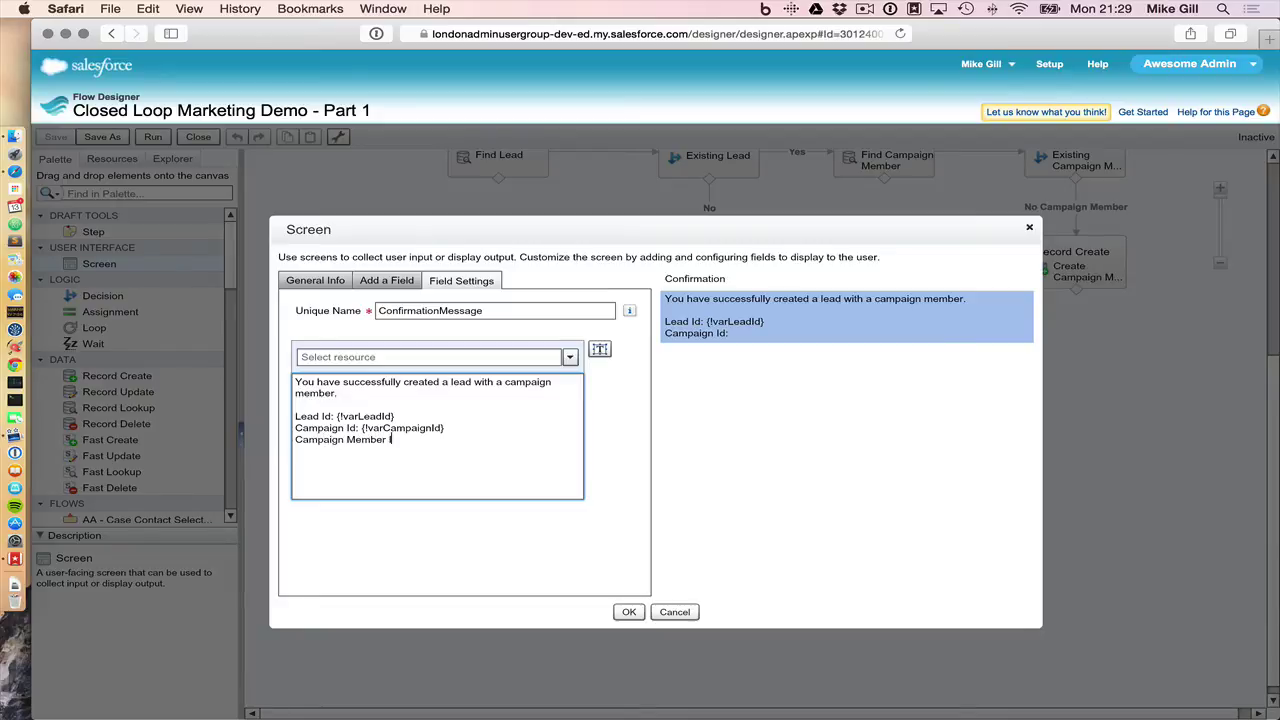
pyautogui.write('d:')
pyautogui.click(370, 358)
pyautogui.write('varCam')
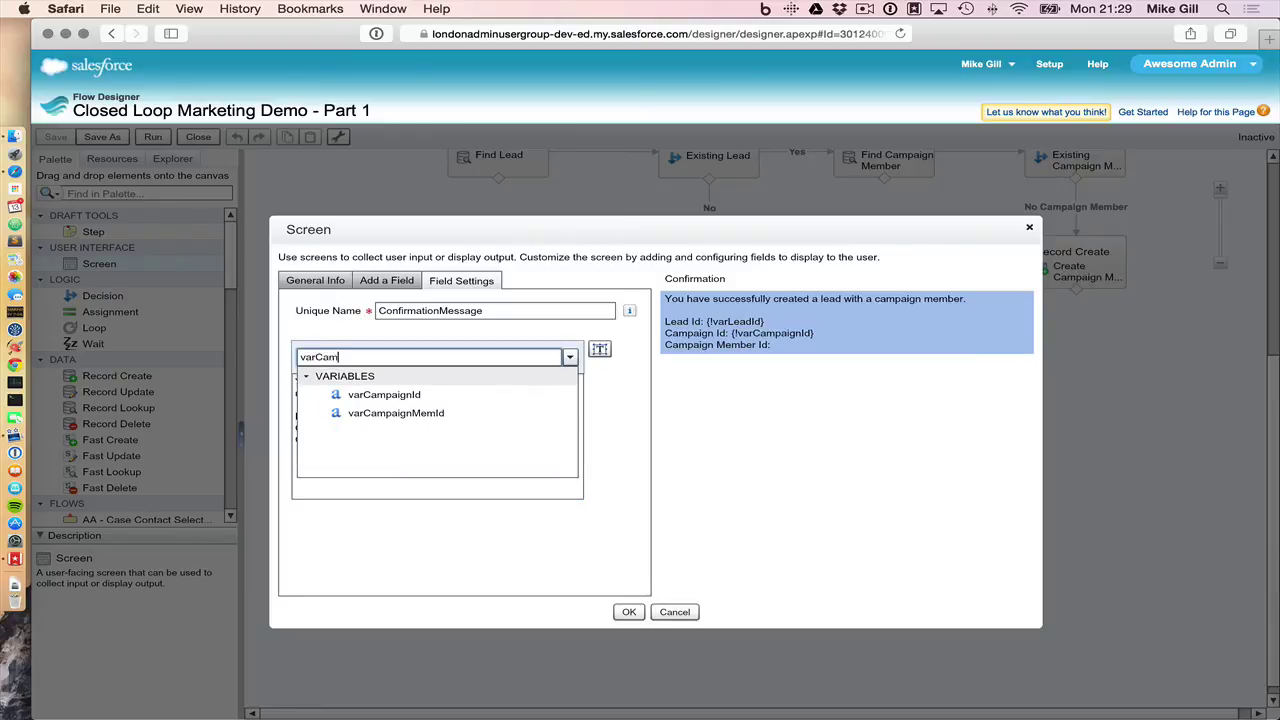
pyautogui.click(380, 413)
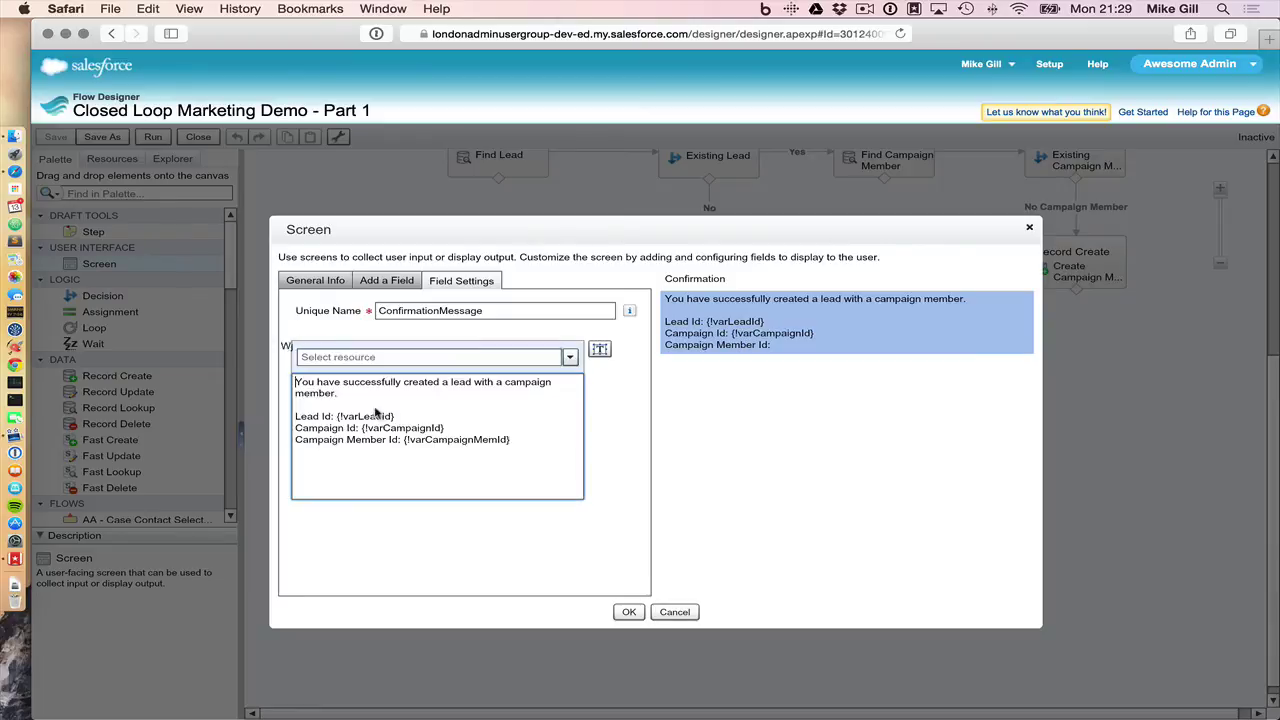
# Add a "Contact Id:" line with the varContactId variable and accept the Confirmation screen.
pyautogui.press('Return')
pyautogui.write('Contact Id:')
pyautogui.click(380, 352)
pyautogui.write('varCon')
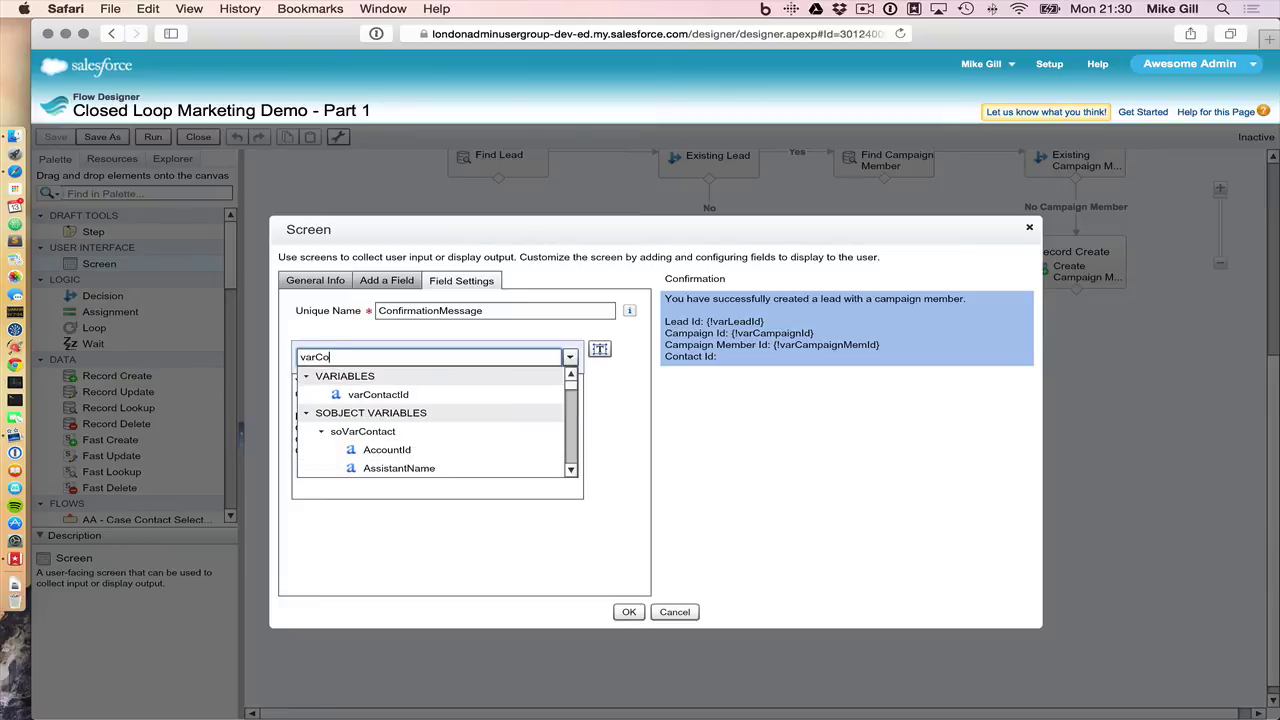
pyautogui.click(390, 395)
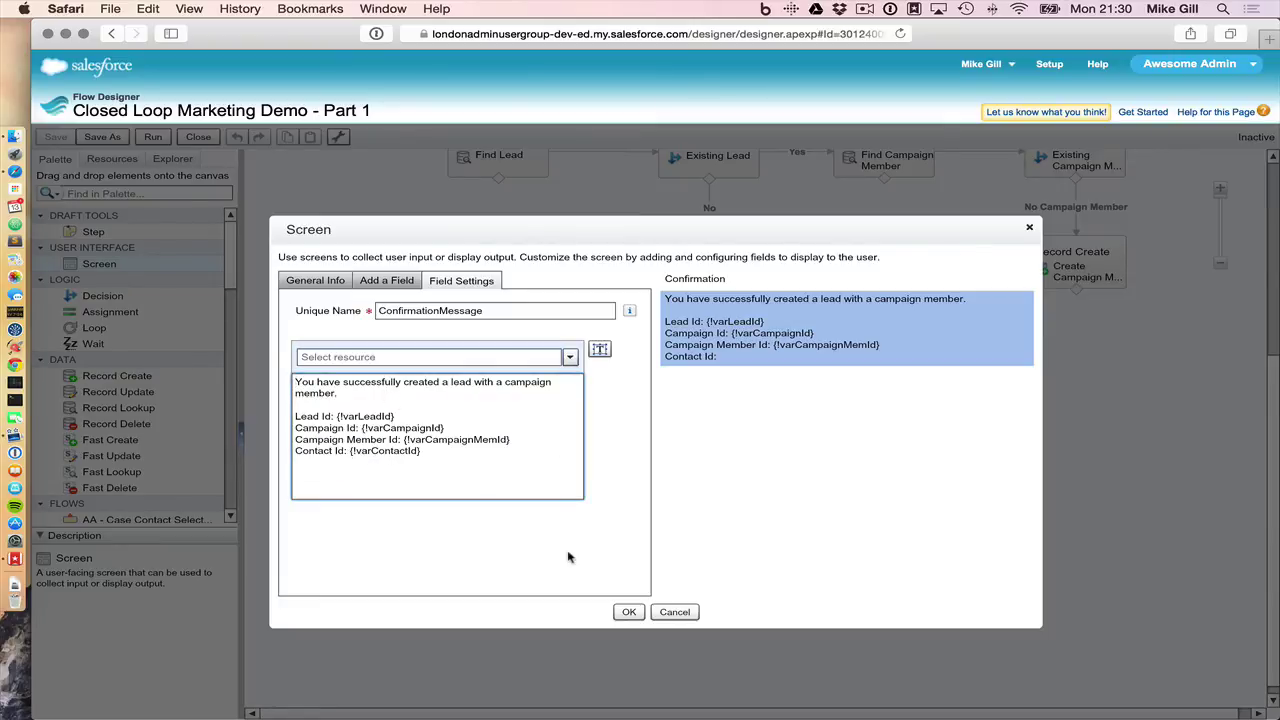
pyautogui.click(625, 610)
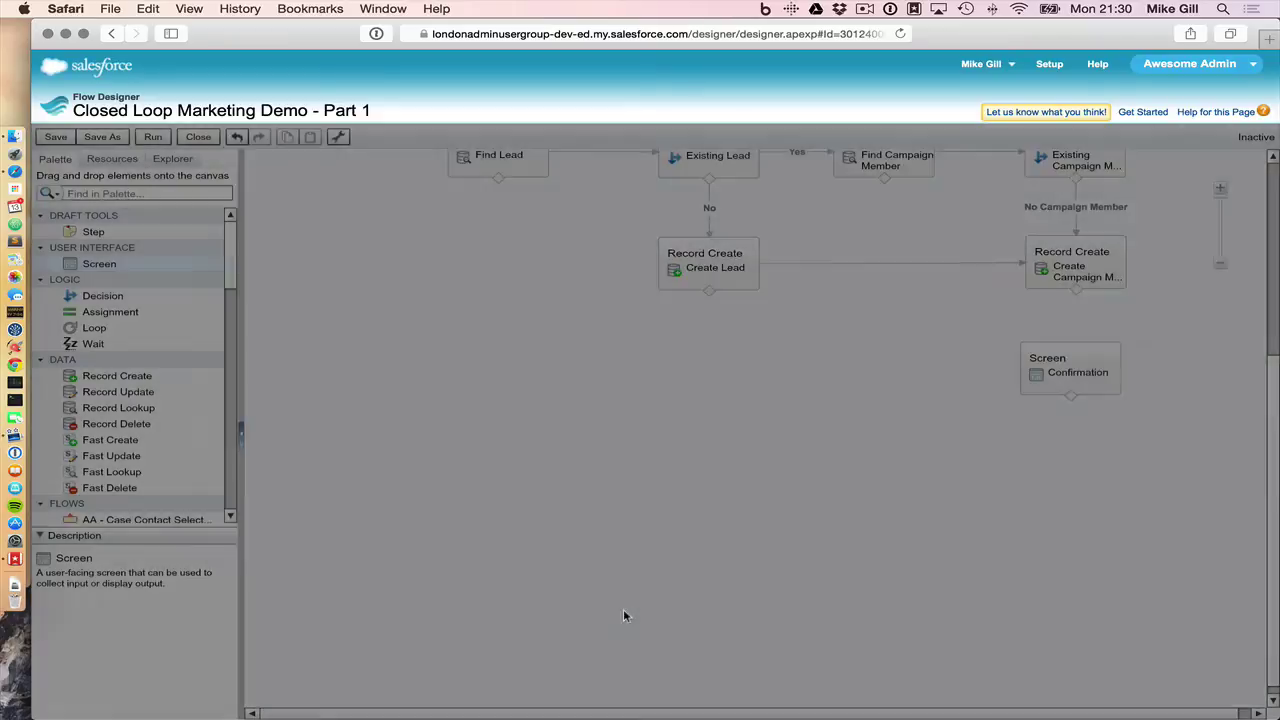
# Connect the Create Campaign Member element to the Confirmation screen.
pyautogui.moveTo(1076, 290); pyautogui.dragTo(1072, 360)
pyautogui.click(1071, 359)
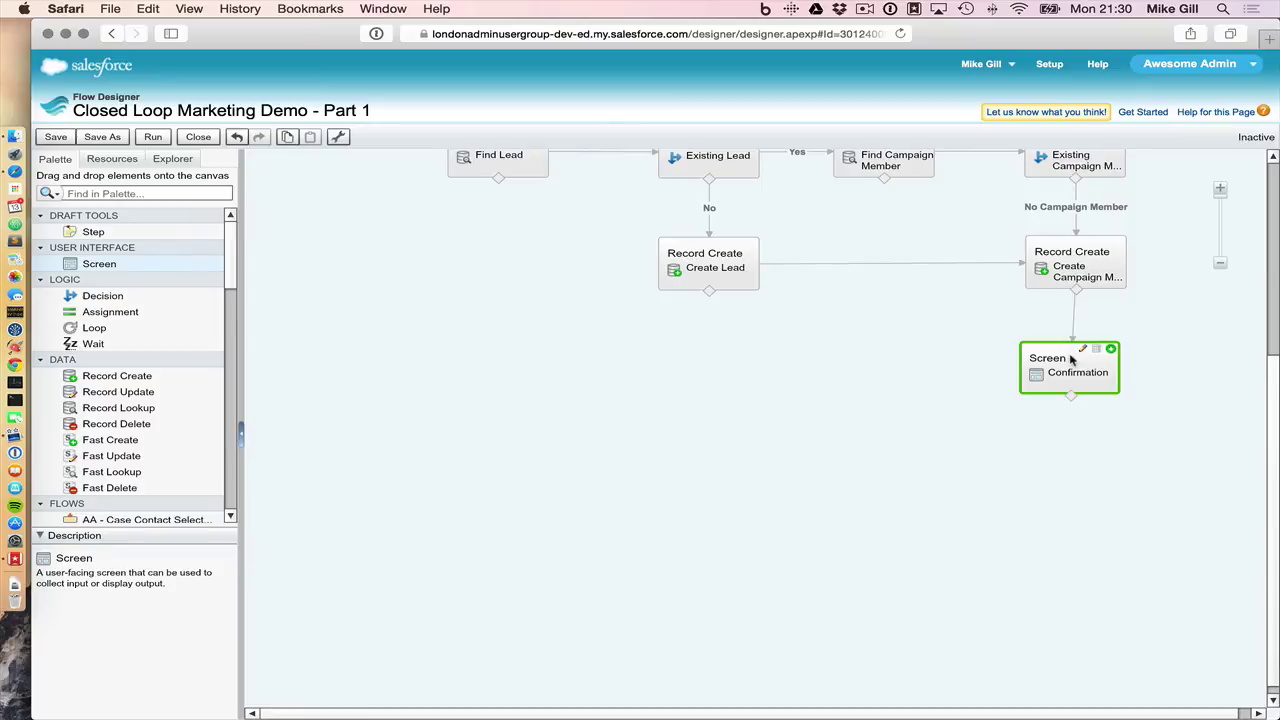
pyautogui.moveTo(1272, 402); pyautogui.dragTo(1277, 272)
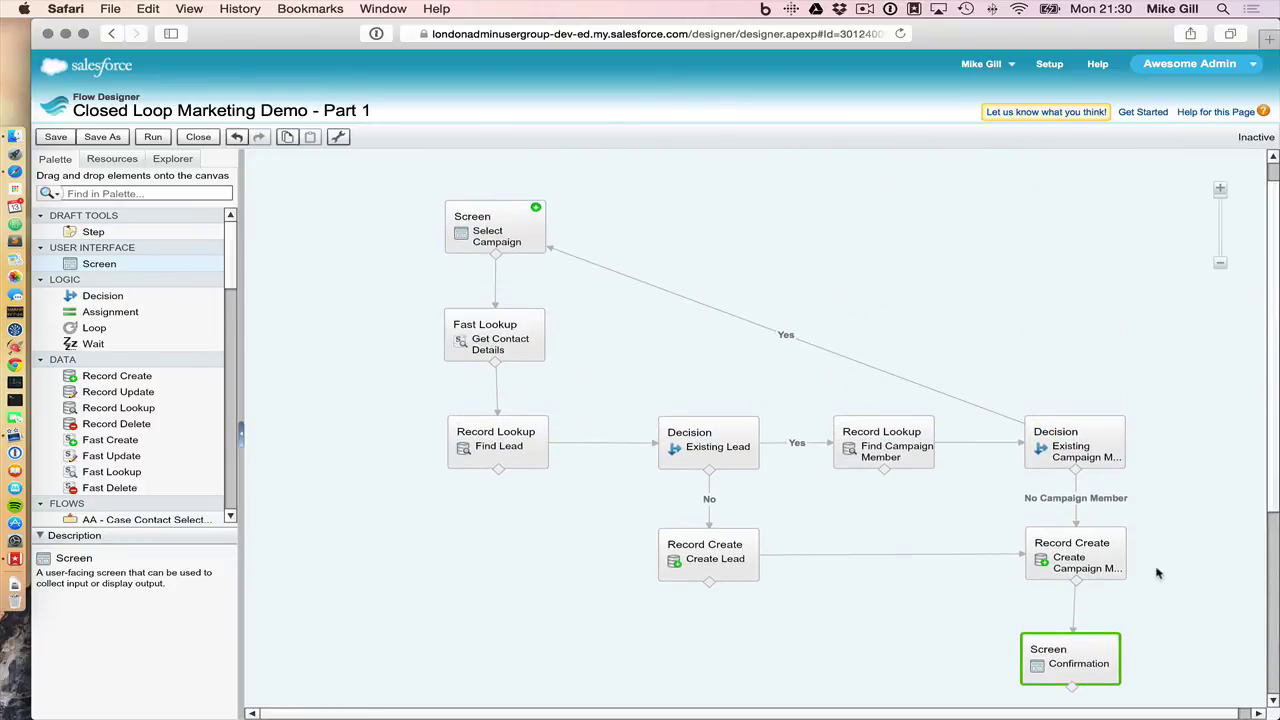
# Shift all flow elements except the Confirmation screen together toward the canvas's left edge, and save the flow.
pyautogui.click(1148, 655)
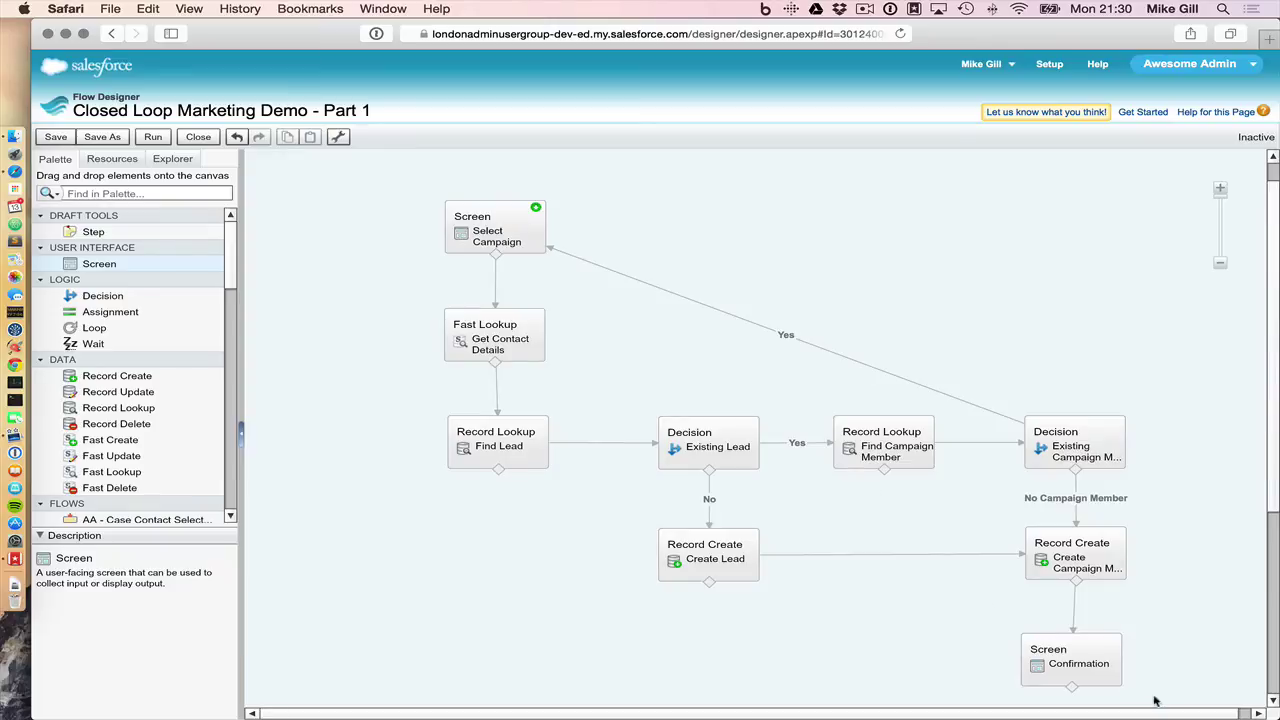
pyautogui.moveTo(1174, 686); pyautogui.dragTo(386, 210)
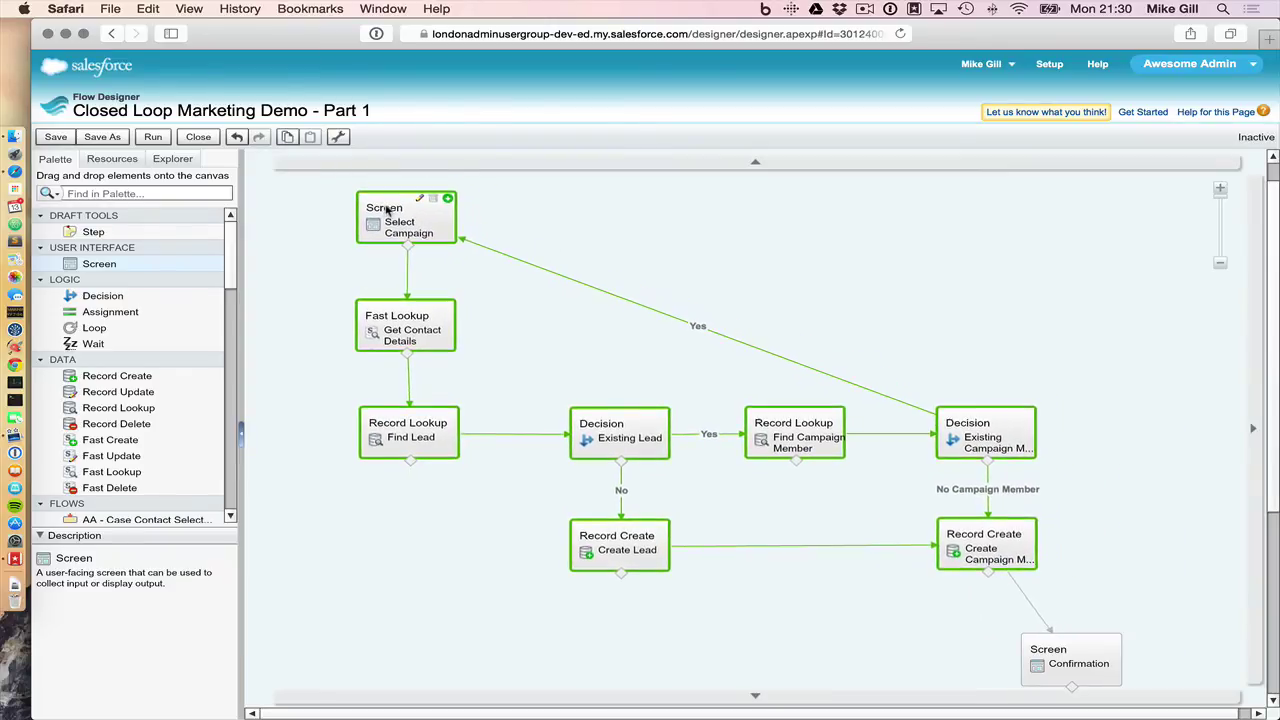
pyautogui.click(670, 273)
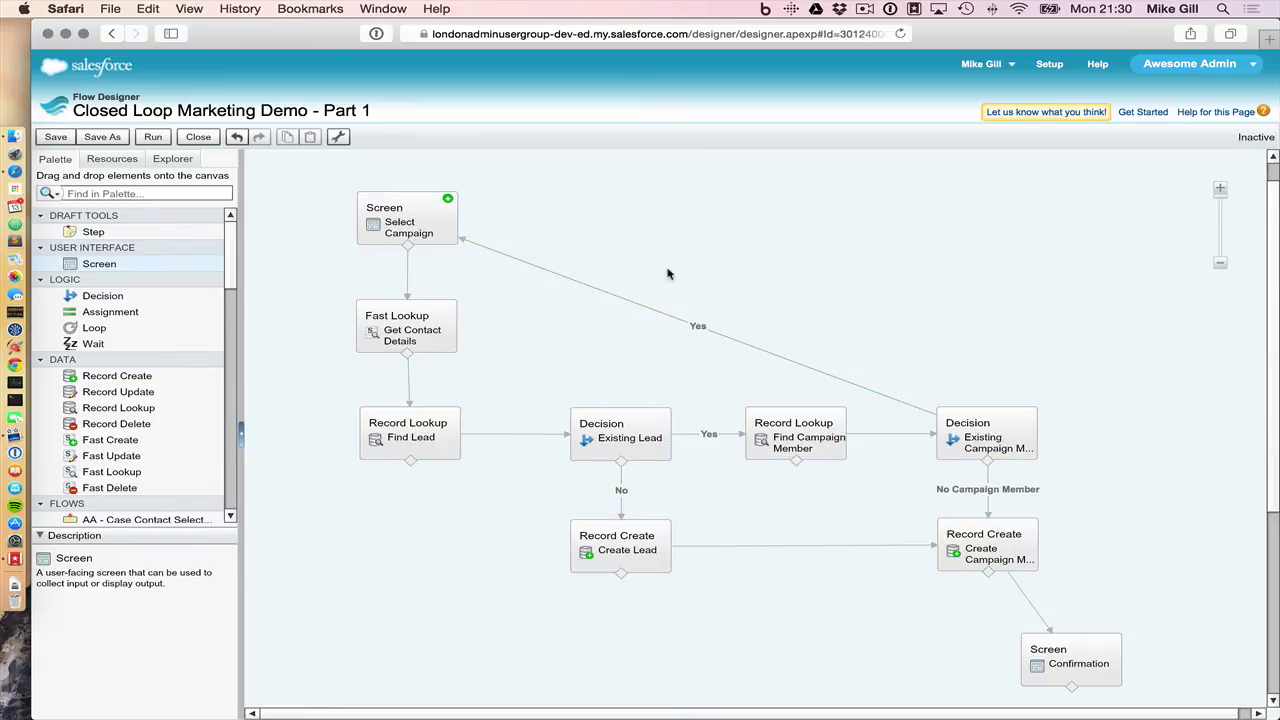
pyautogui.click(62, 138)
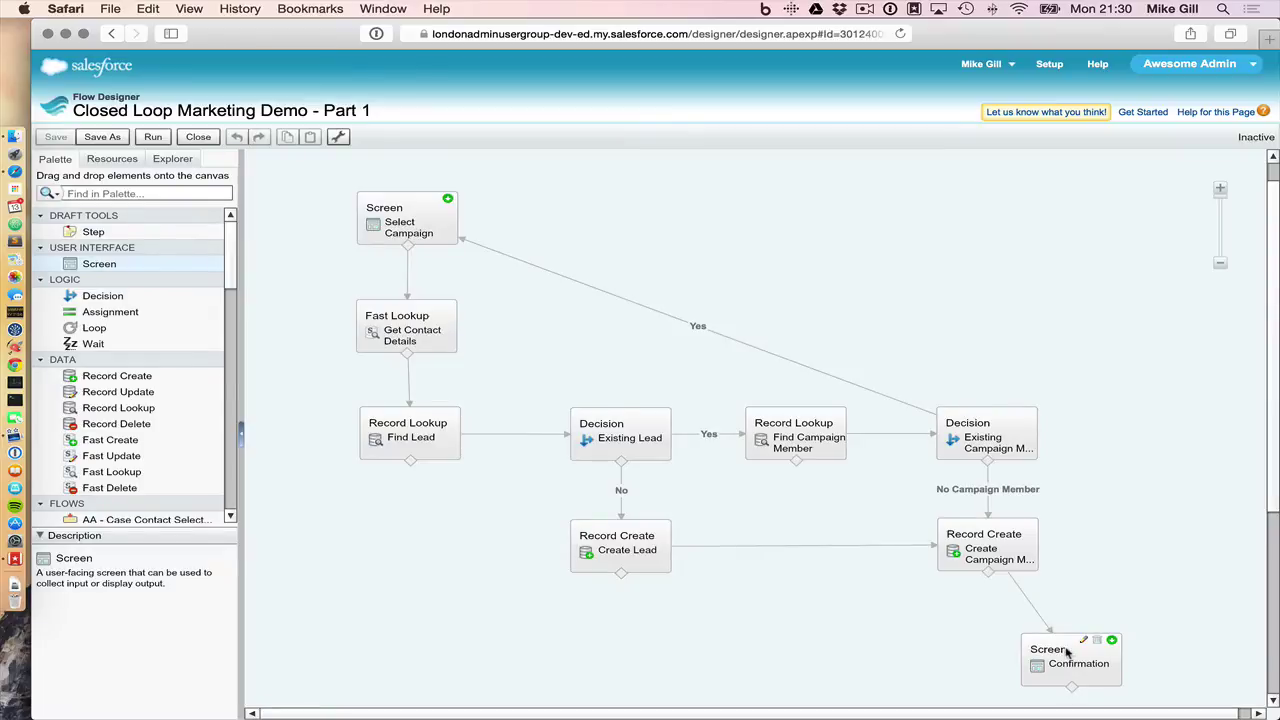
# Align the Confirmation screen directly below the Create Campaign Member element and save the flow.
pyautogui.moveTo(1057, 651); pyautogui.dragTo(980, 334)
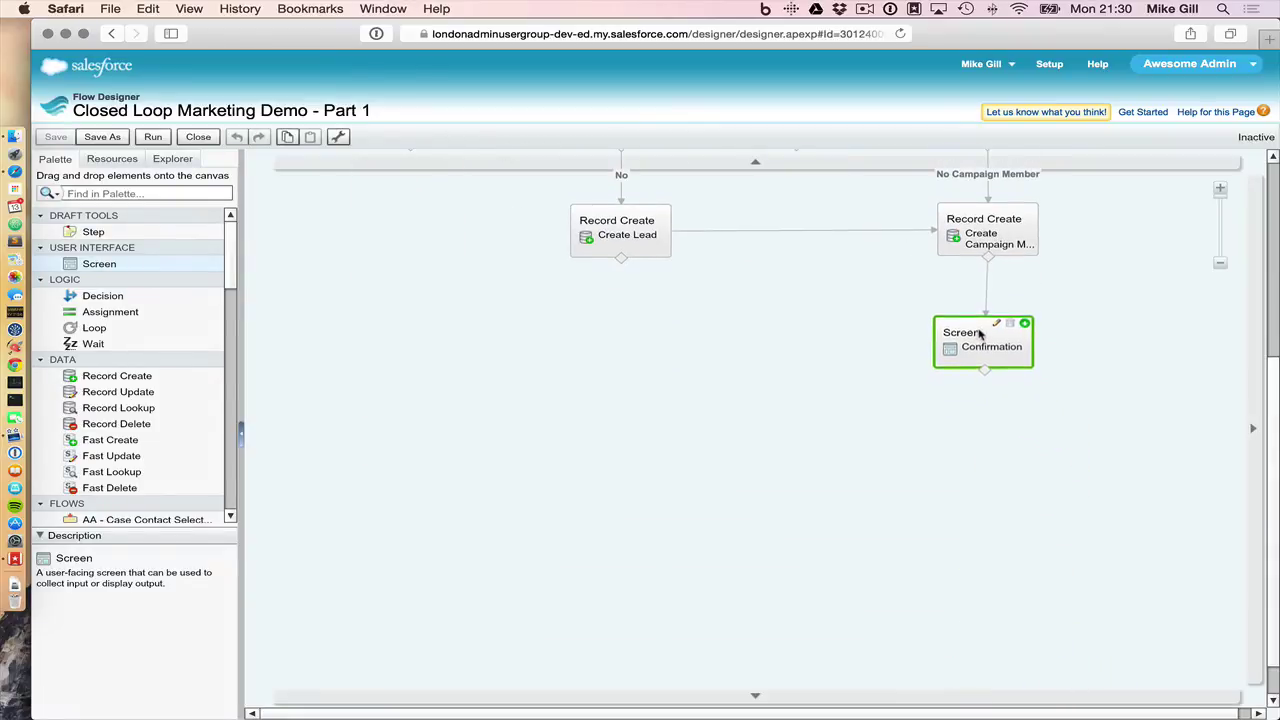
pyautogui.scroll(5, 1262, 398)
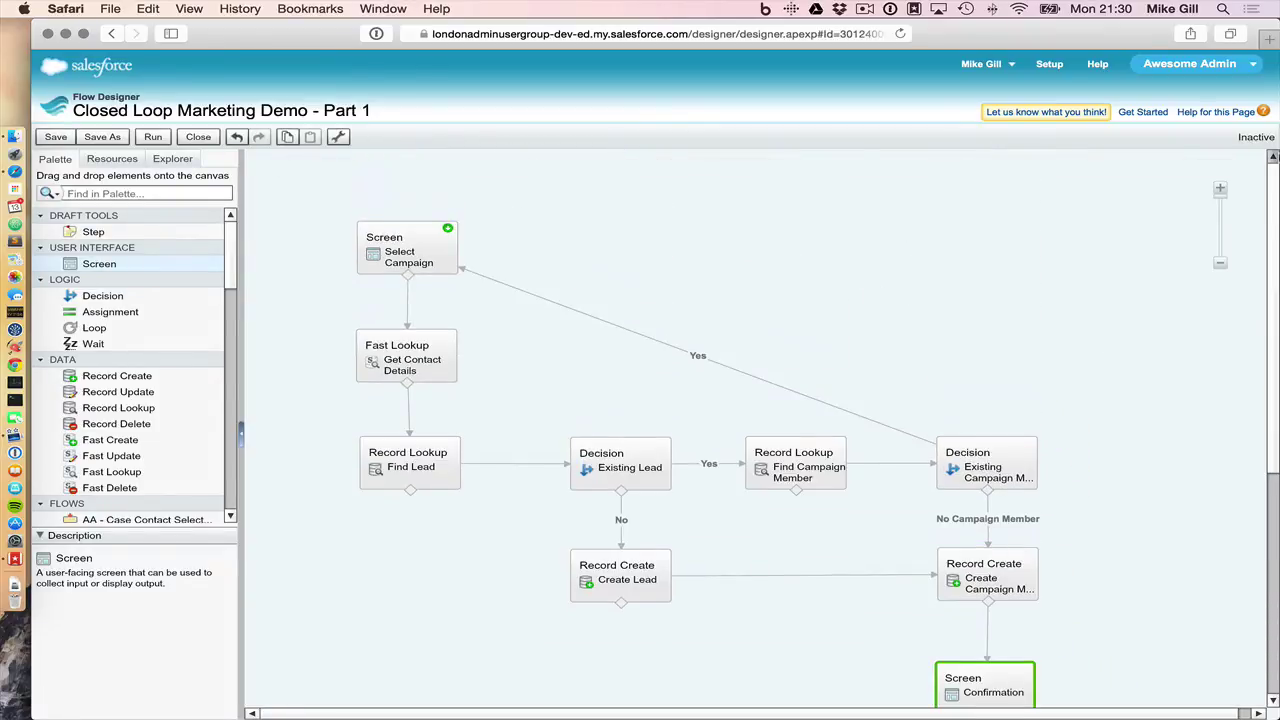
pyautogui.moveTo(983, 683); pyautogui.dragTo(981, 291)
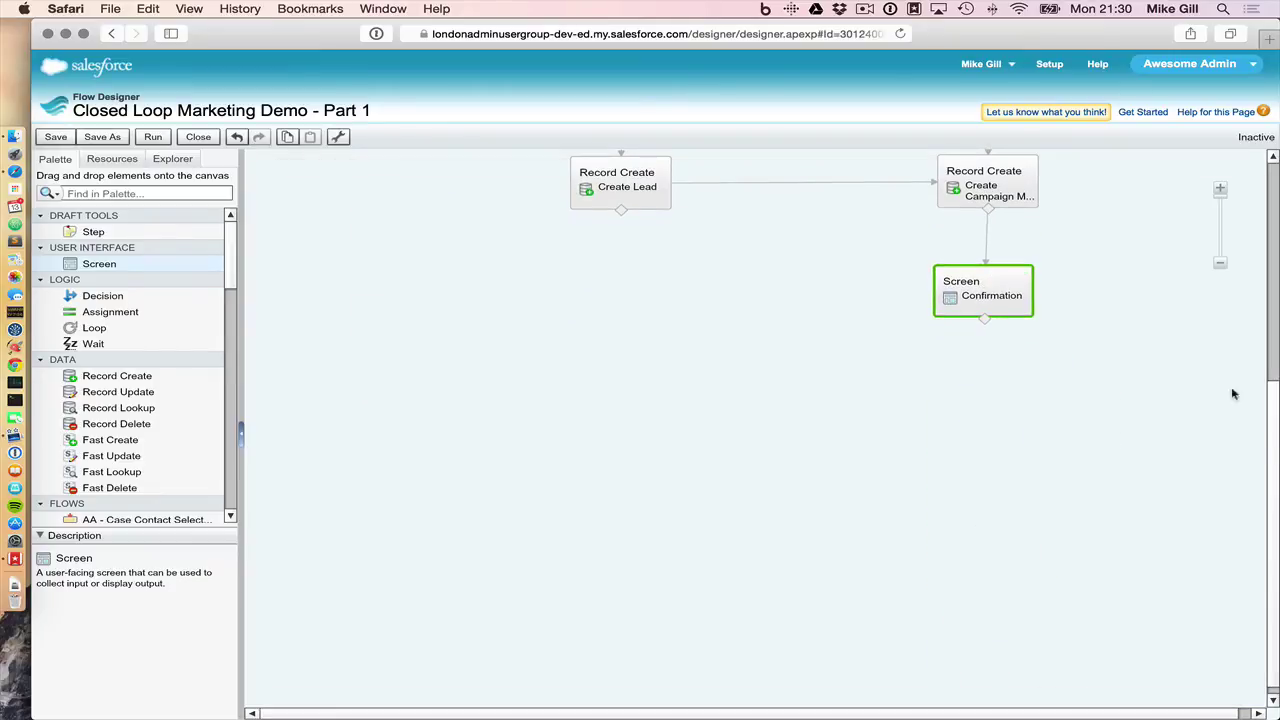
pyautogui.scroll(5, 1262, 430)
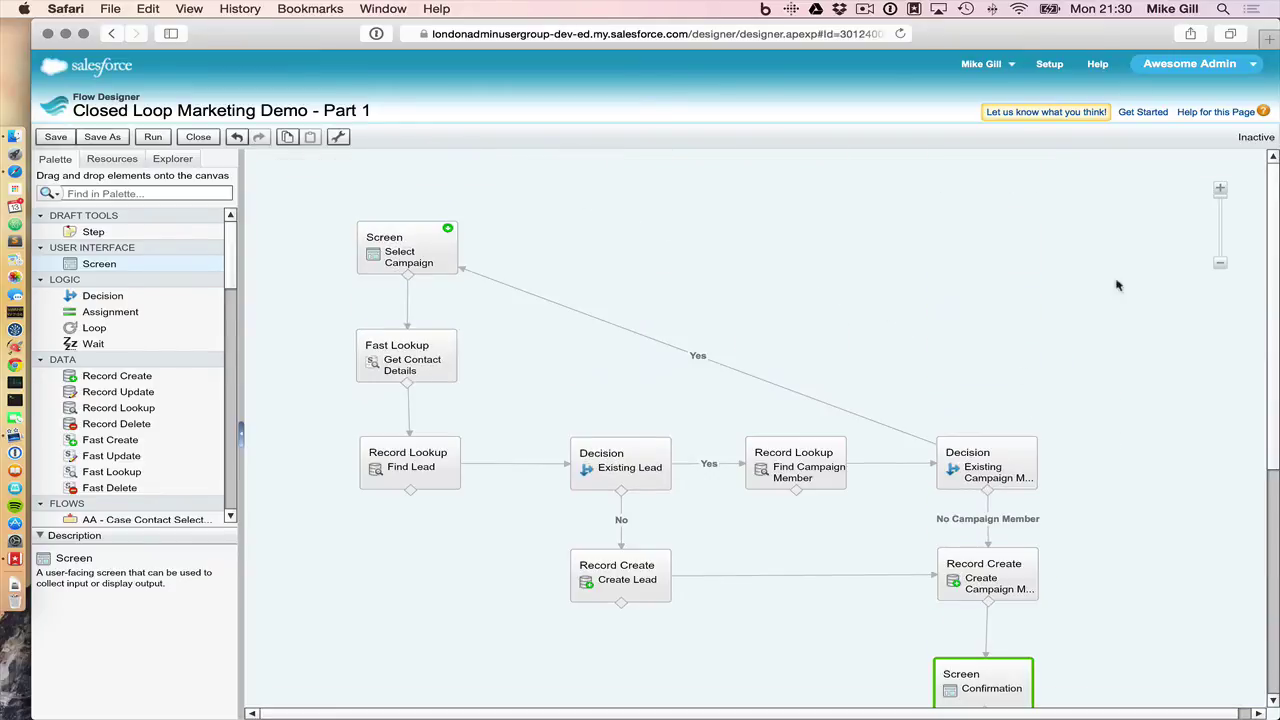
pyautogui.click(56, 137)
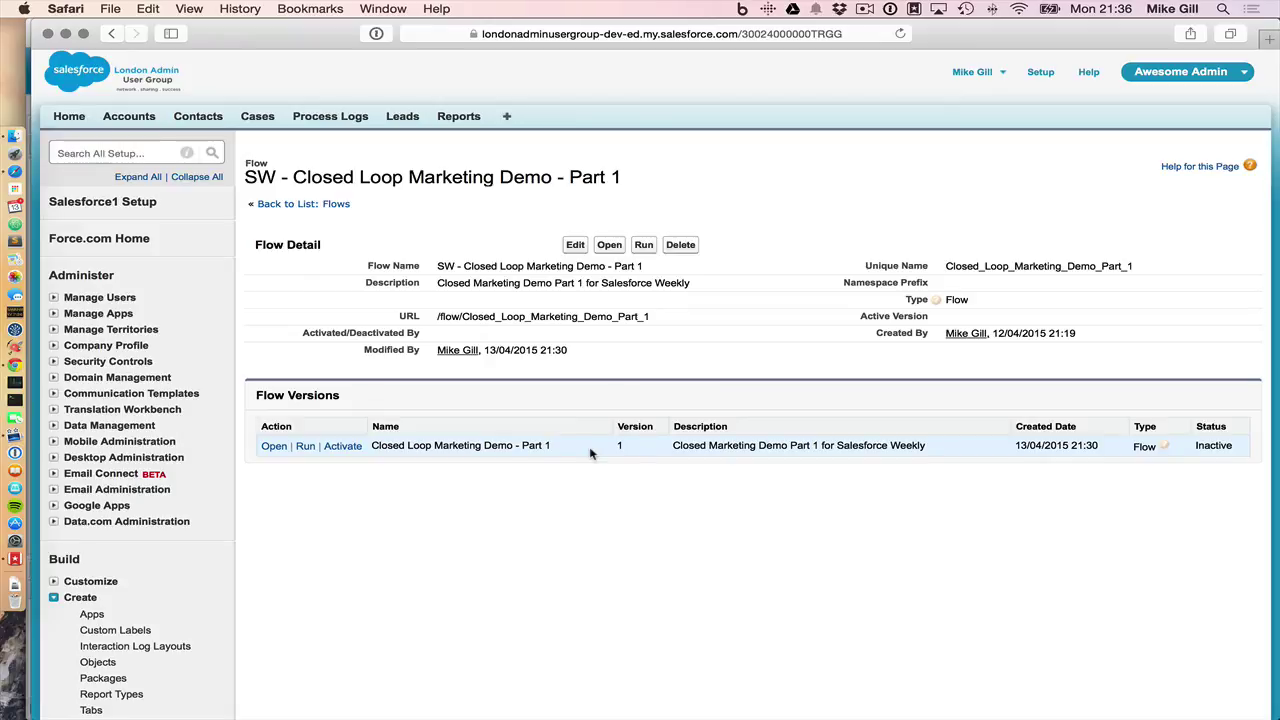
# Open the Developer Console from the flow detail page and start a new Apex class.
pyautogui.click(1000, 74)
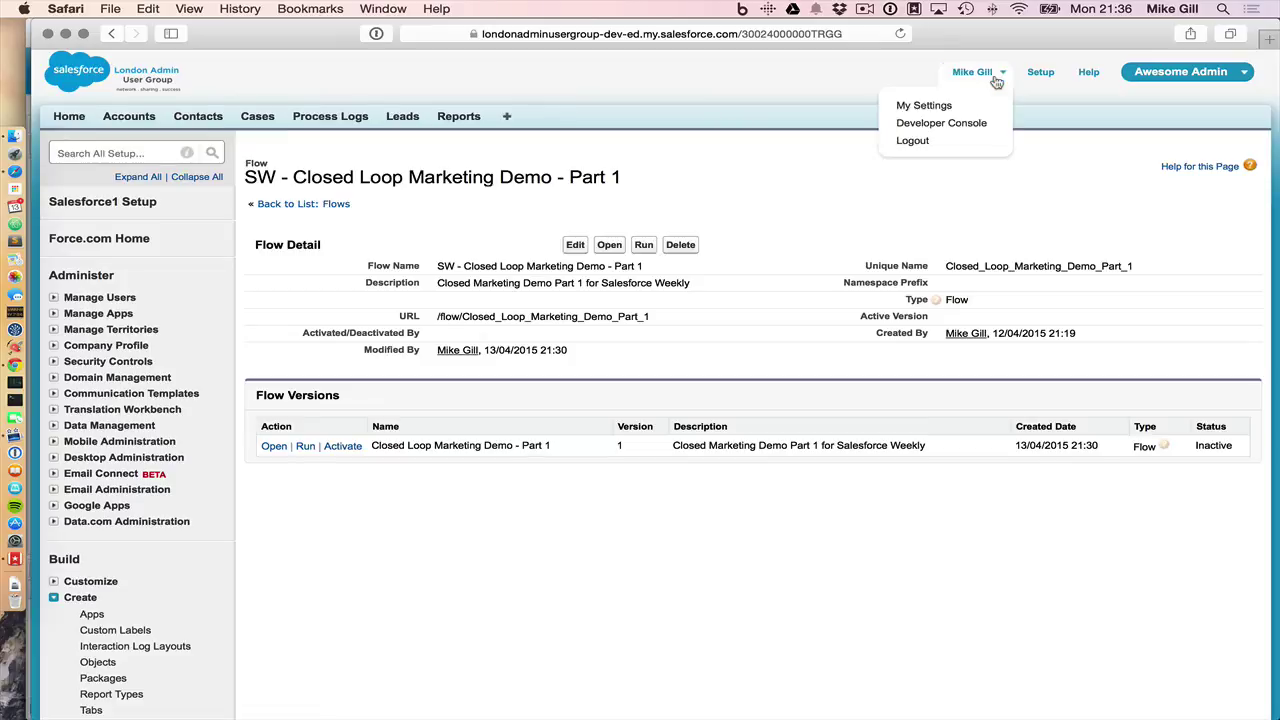
pyautogui.click(956, 124)
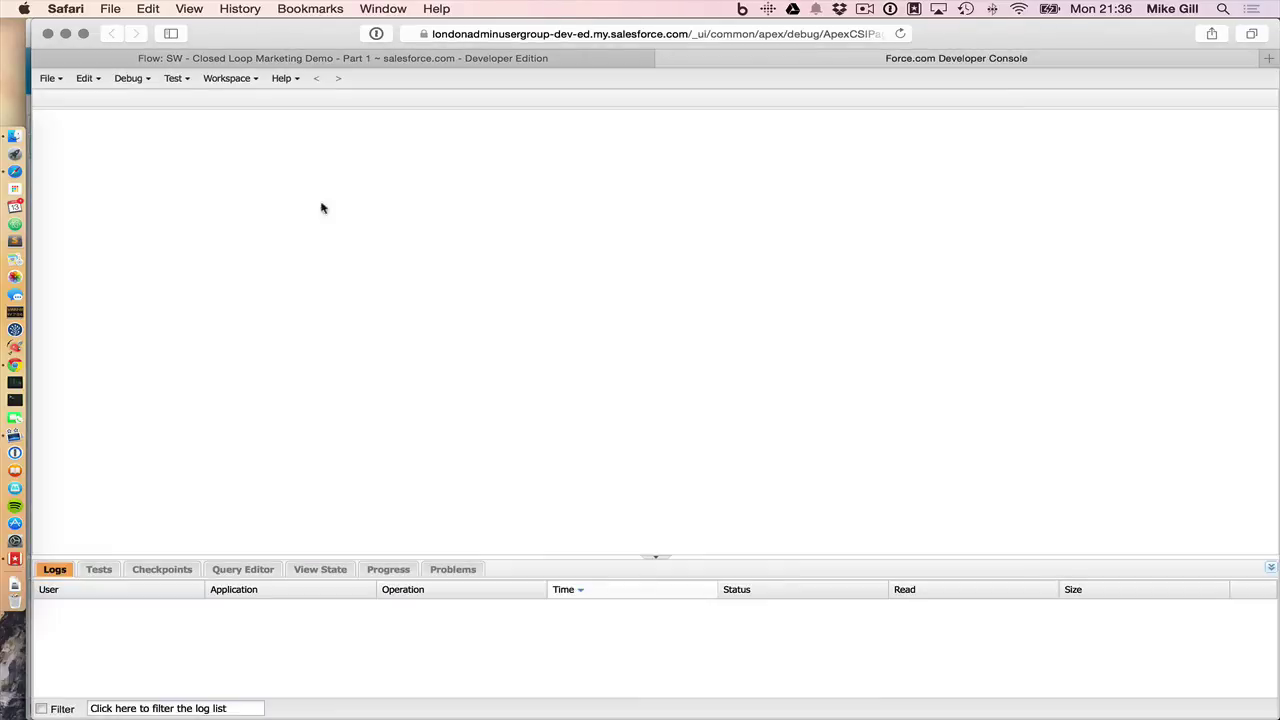
pyautogui.click(46, 80)
pyautogui.moveTo(74, 100)
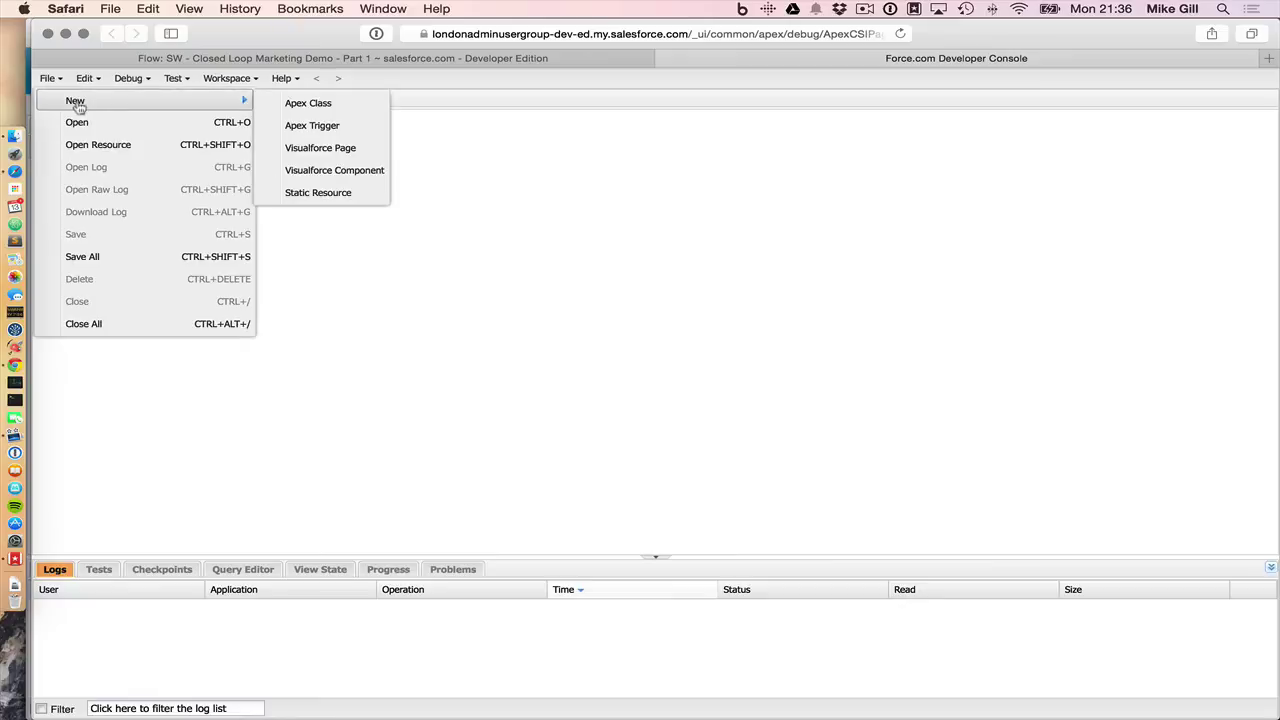
pyautogui.click(318, 105)
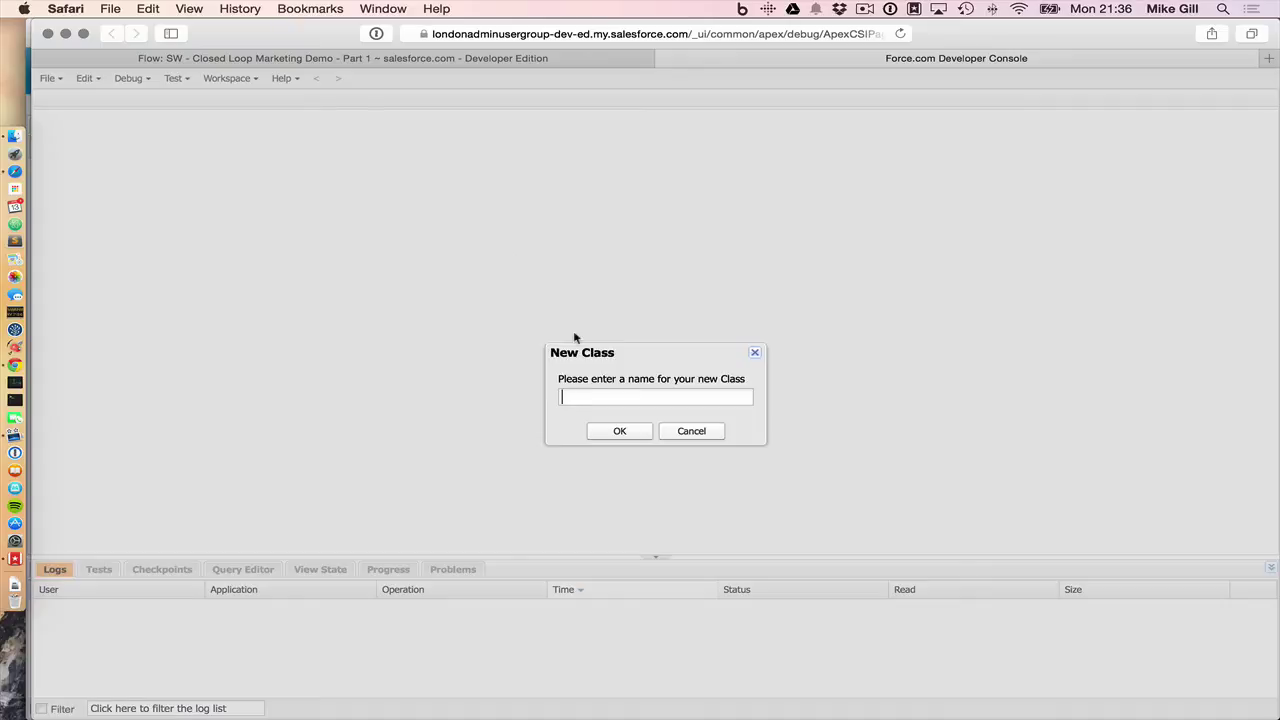
# Name the new Apex class ClosedLoopMarketingFlowExtension and create it.
pyautogui.write('ClosedLoopMarketingFlowEx')
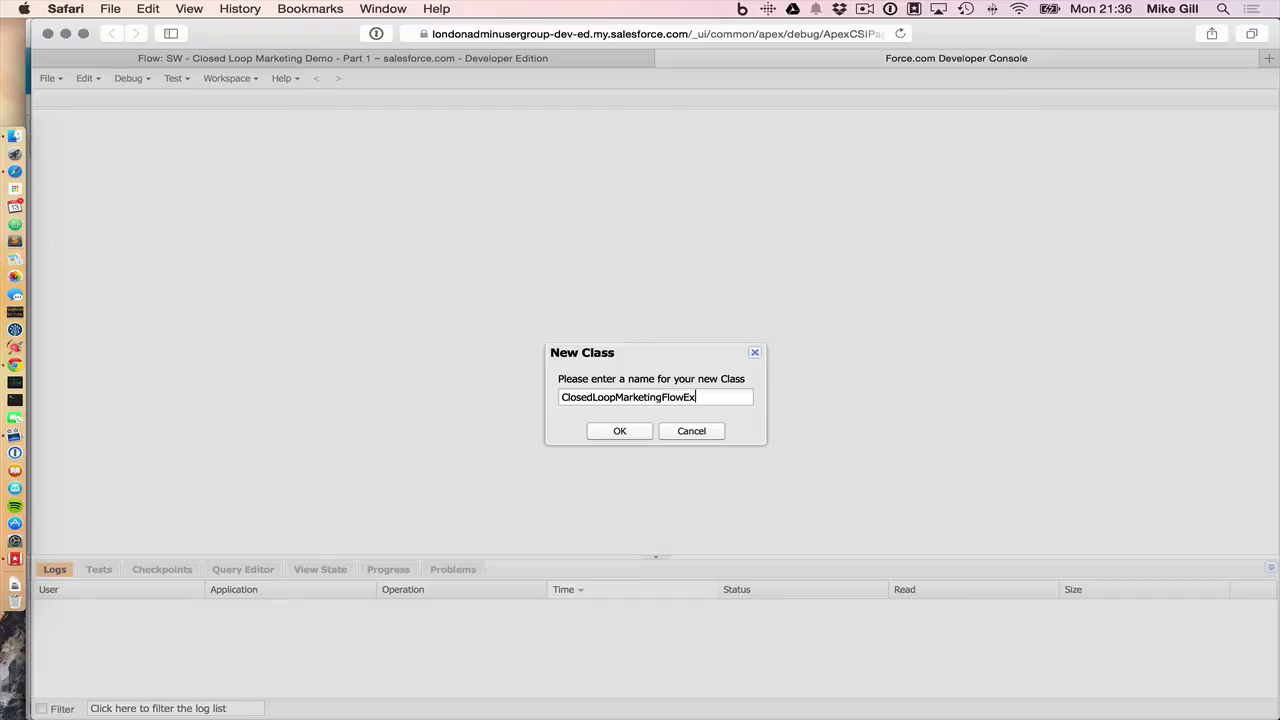
pyautogui.write('tensio')
pyautogui.press('BackSpace')
pyautogui.press('BackSpace')
pyautogui.write('ion')
pyautogui.press('BackSpace')
pyautogui.press('BackSpace')
pyautogui.press('BackSpace')
pyautogui.write('ion')
pyautogui.click(619, 431)
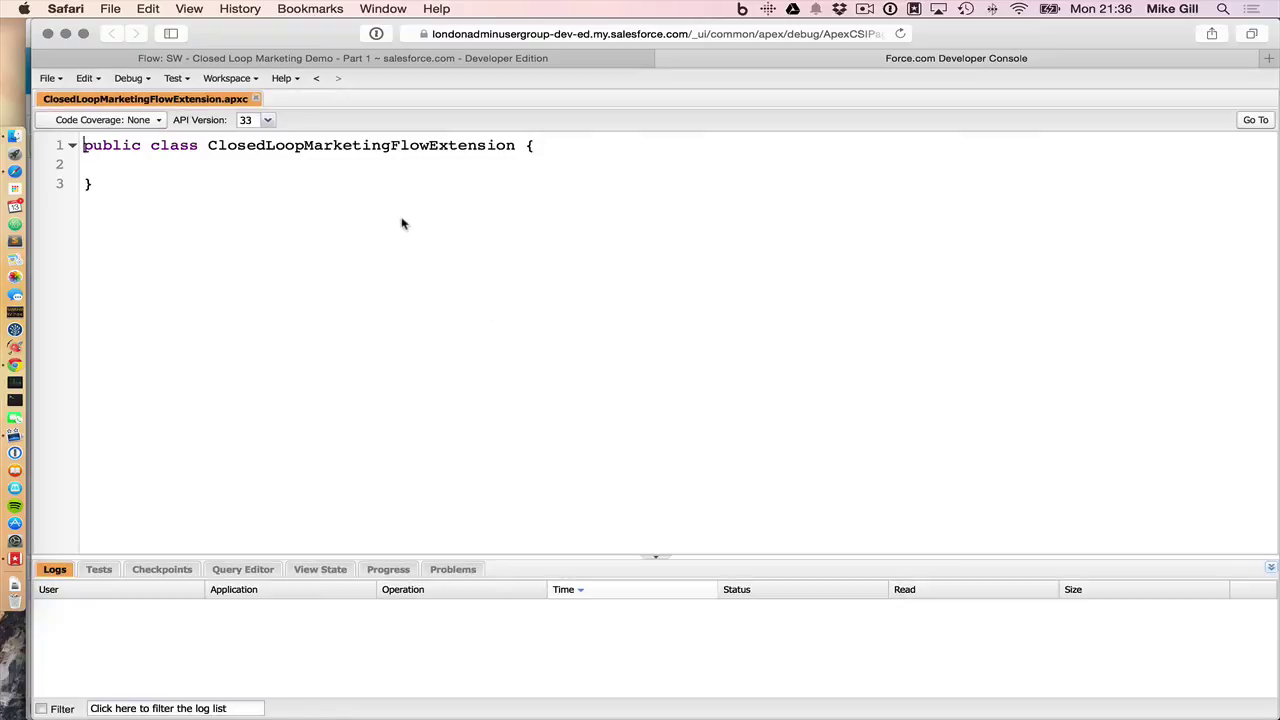
# Copy the complete ClosedLoopMarketingFlowExtension code from the Developer Console in Chrome and replace the new class's contents in Safari with it.
pyautogui.press('super+Tab')
pyautogui.press('super+Tab')
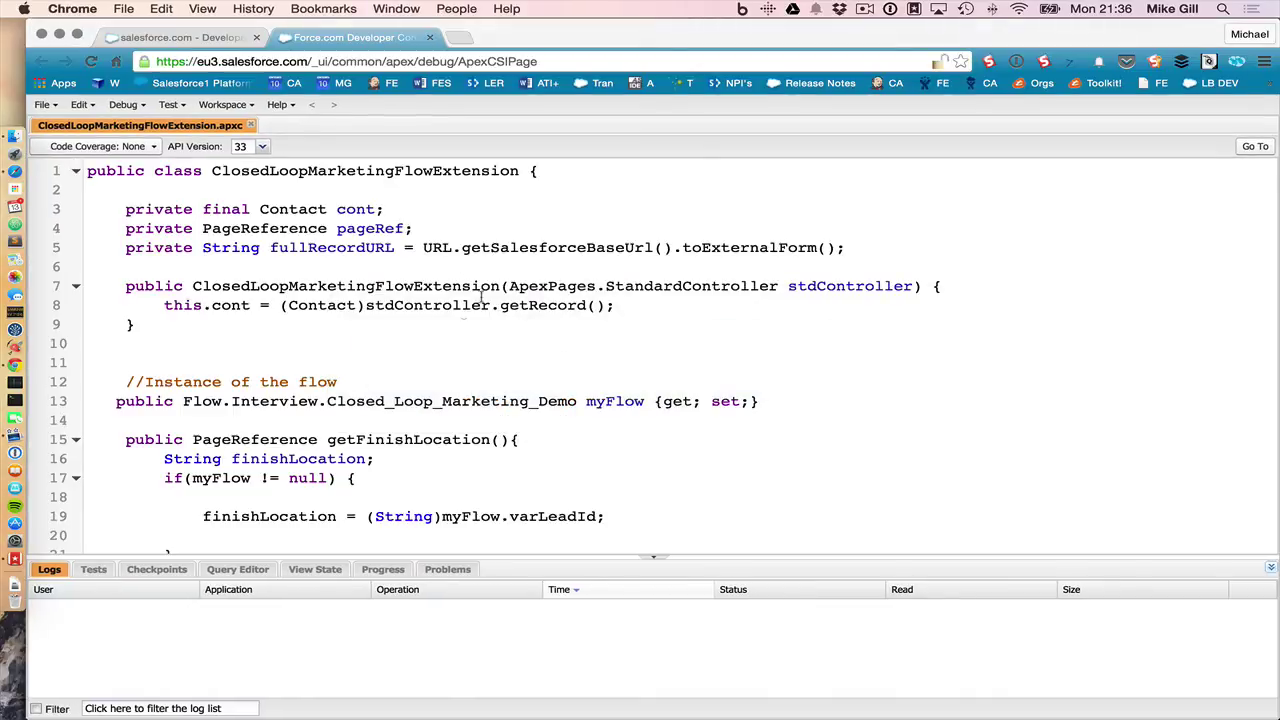
pyautogui.press('super+a')
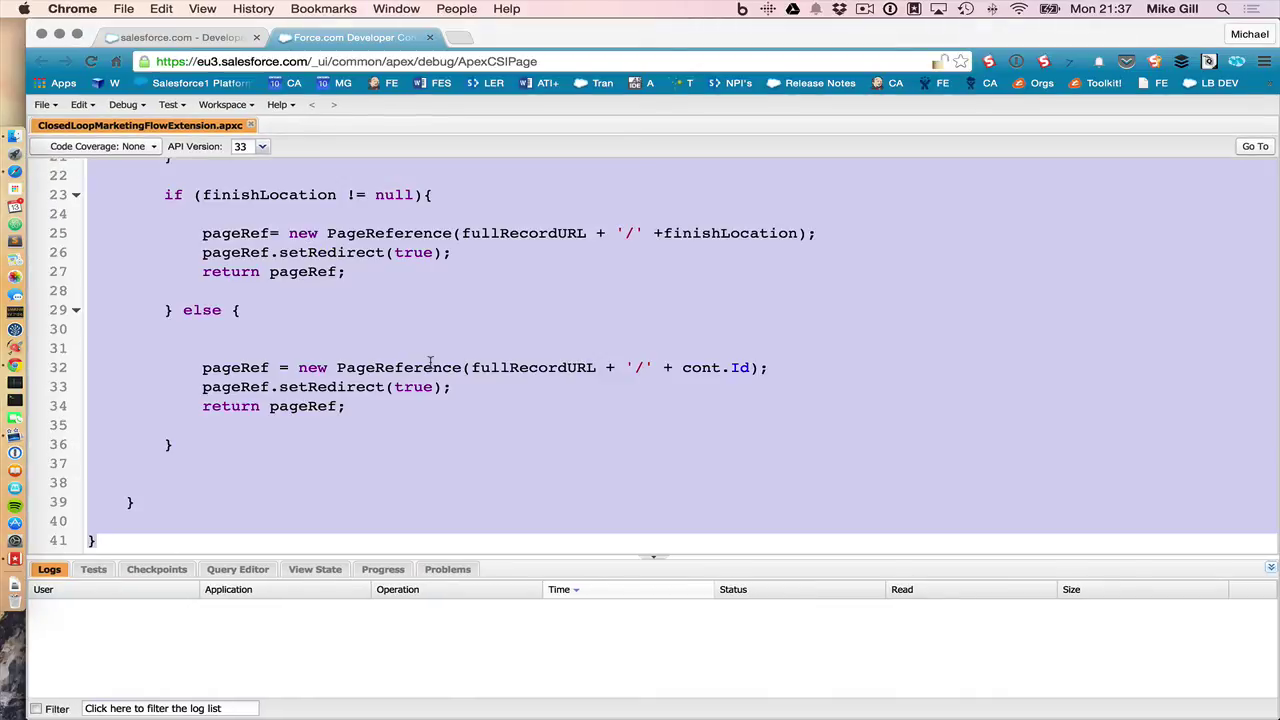
pyautogui.press('super+Tab')
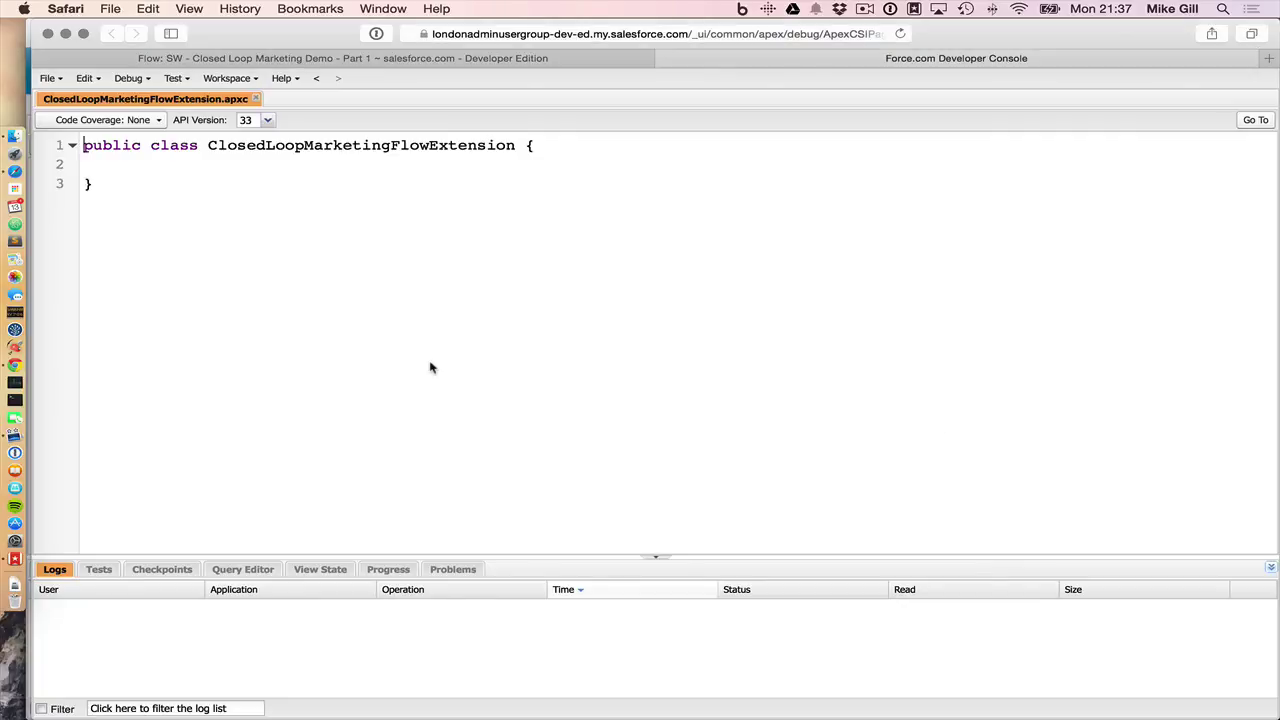
pyautogui.press('super+a')
pyautogui.press('super+v')
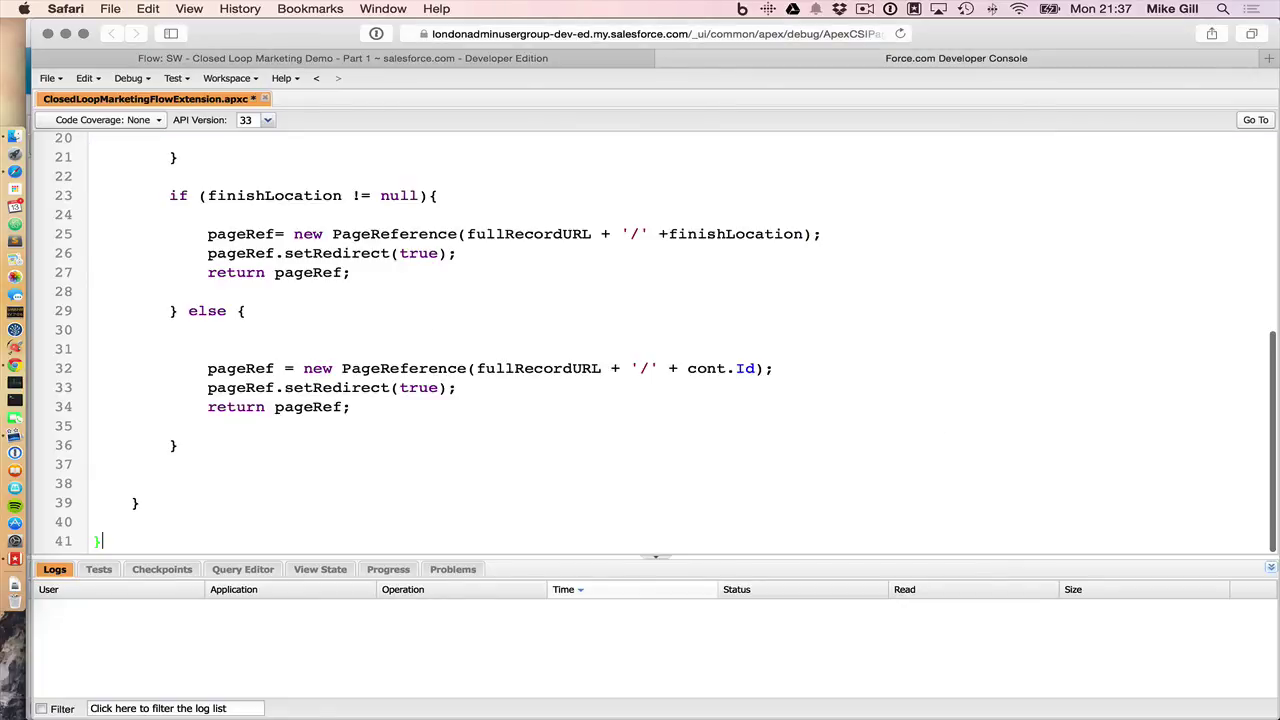
# Replace the flow name in the myFlow declaration with the flow's unique name, Closed_Loop_Marketing_Demo_Part_1, copied from its detail page, leaving a single space before myFlow.
pyautogui.scroll(5, 514, 383)
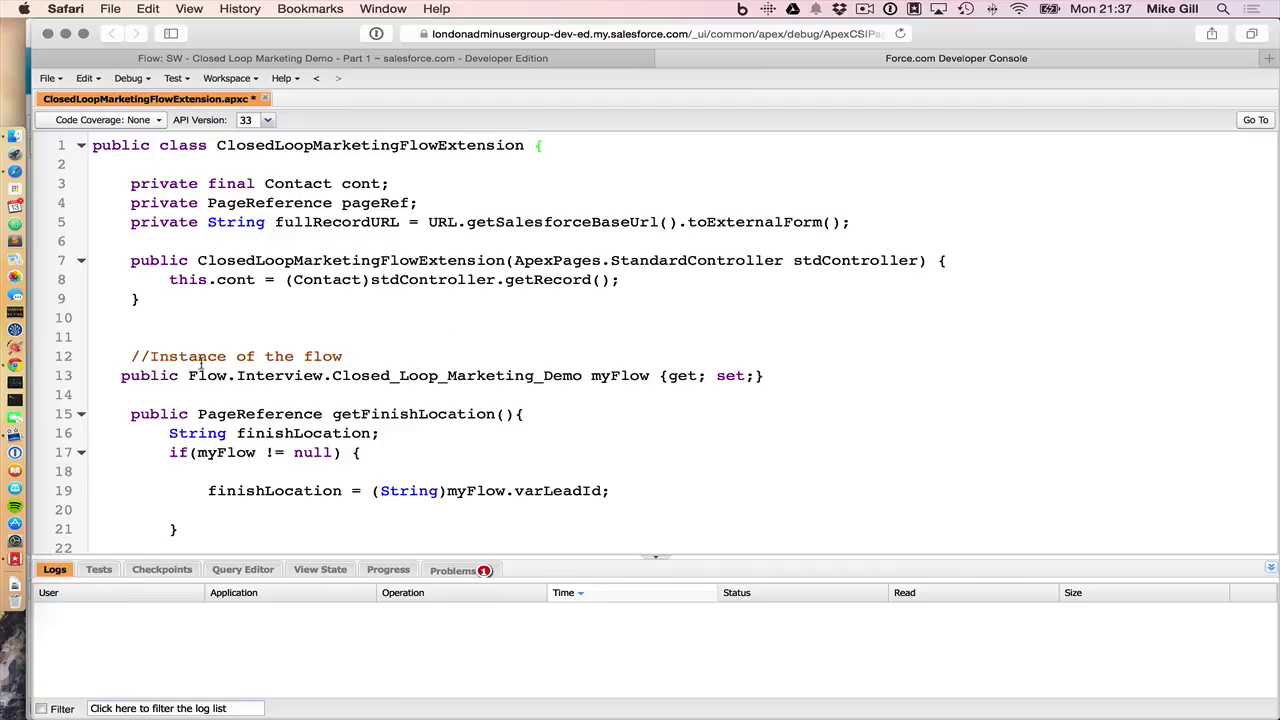
pyautogui.moveTo(113, 376); pyautogui.dragTo(837, 371)
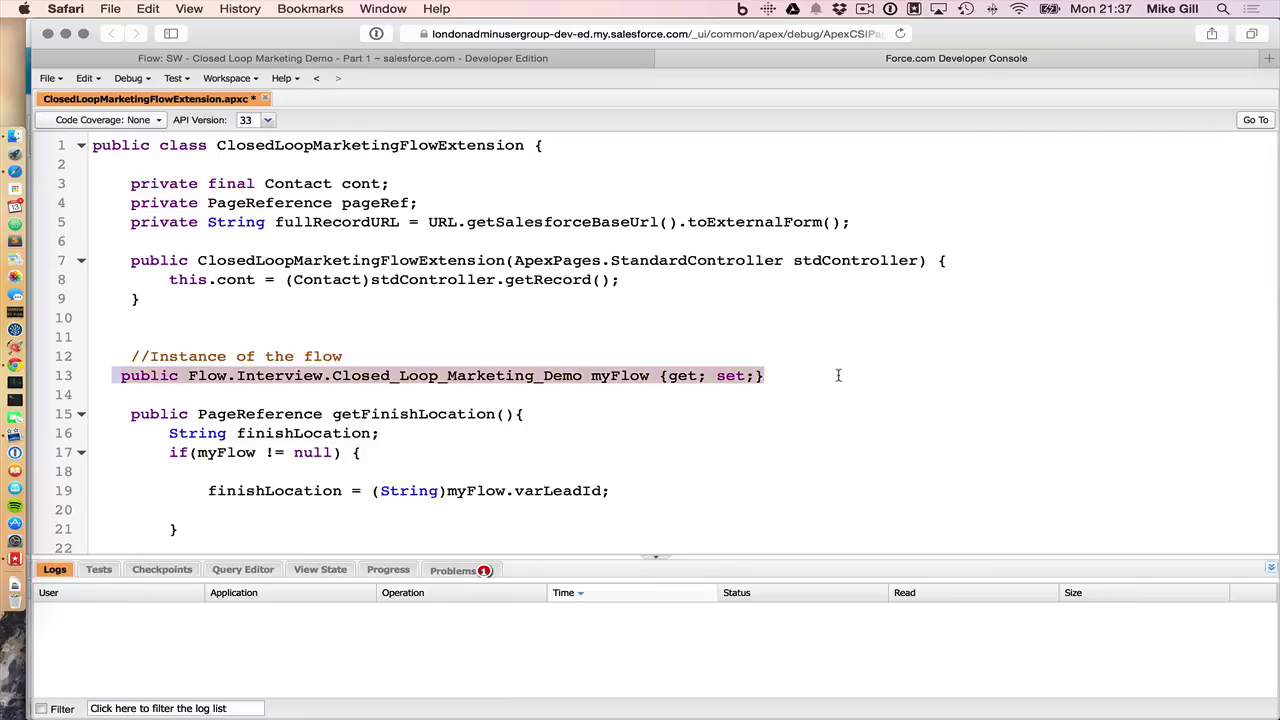
pyautogui.doubleClick(456, 380)
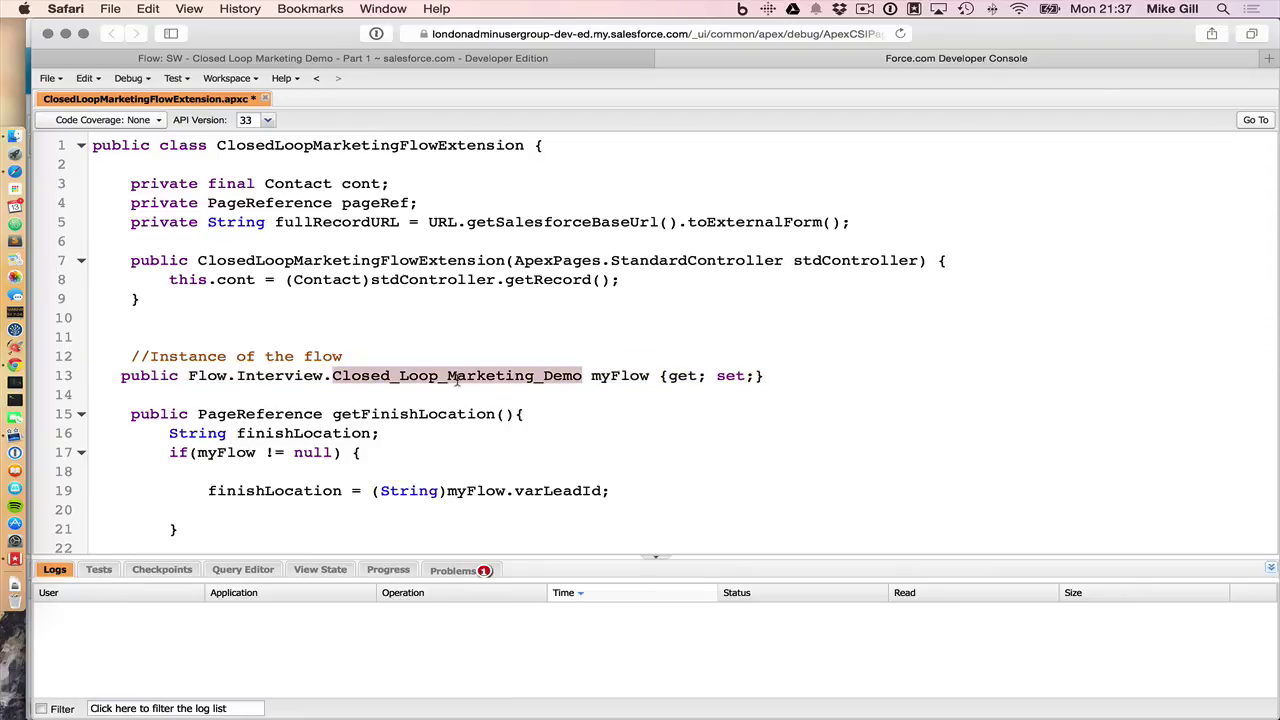
pyautogui.click(302, 62)
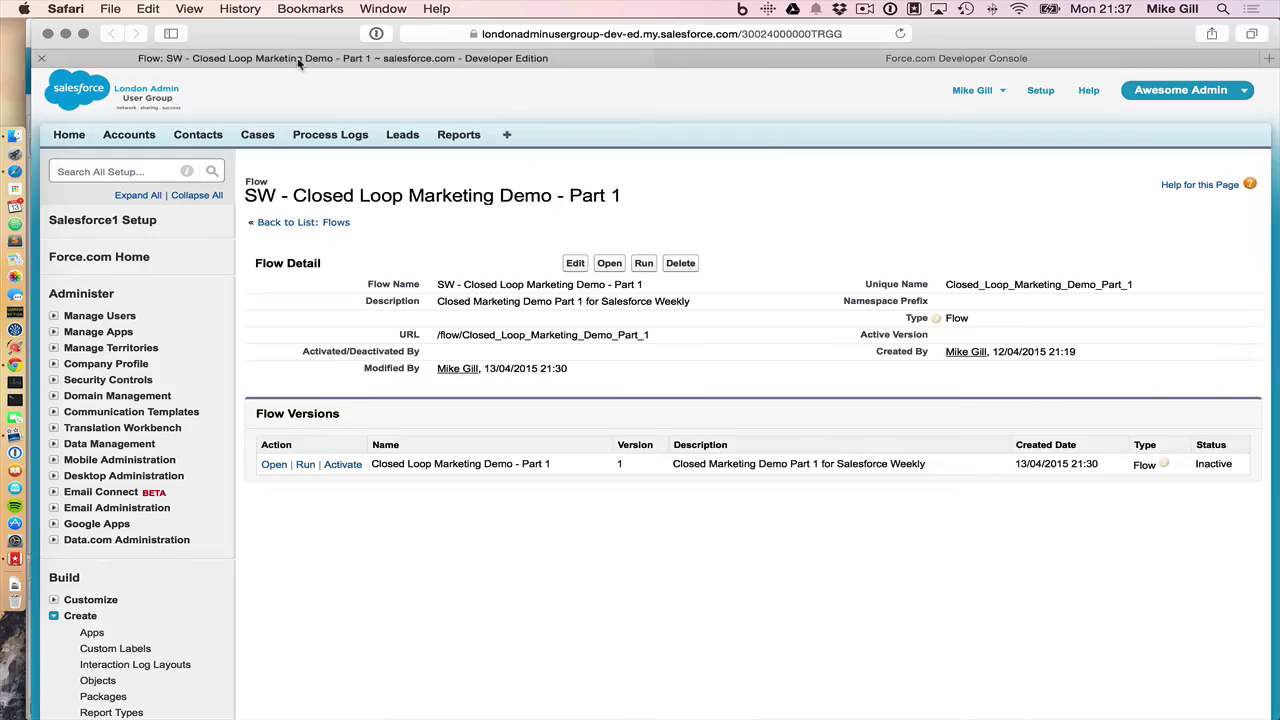
pyautogui.doubleClick(1022, 286)
pyautogui.press('super+c')
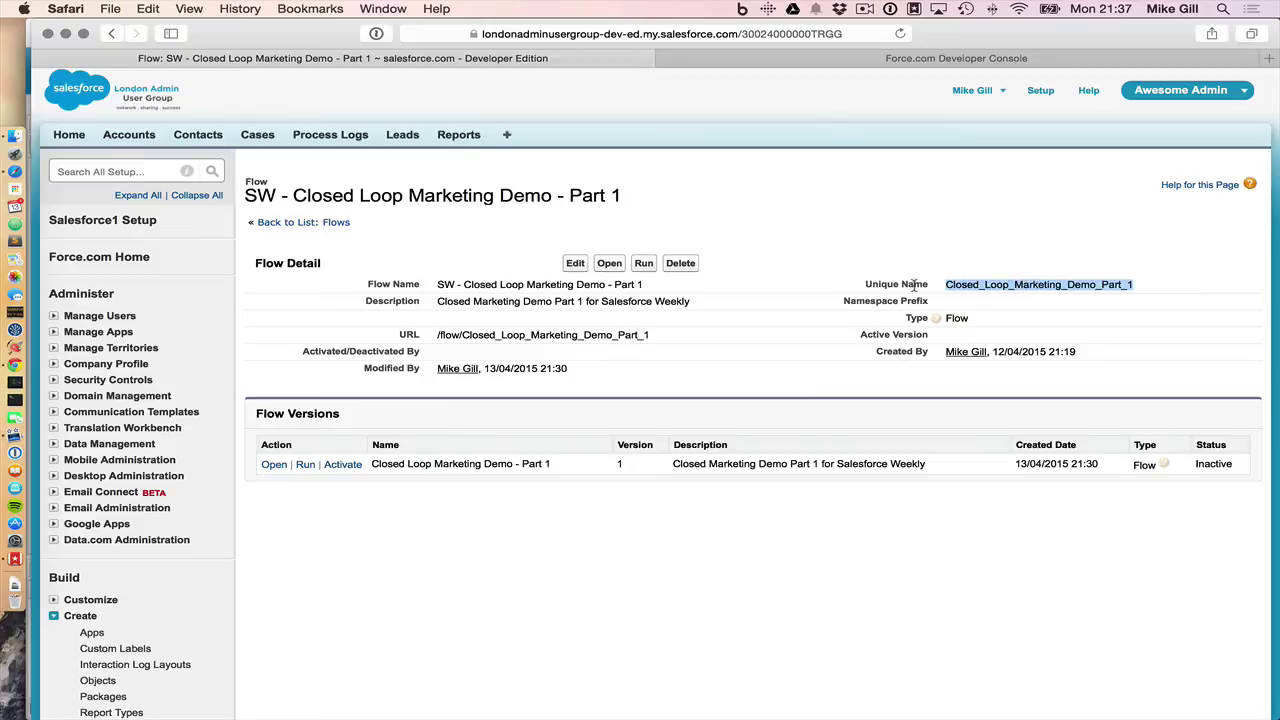
pyautogui.click(966, 55)
pyautogui.press('super+v')
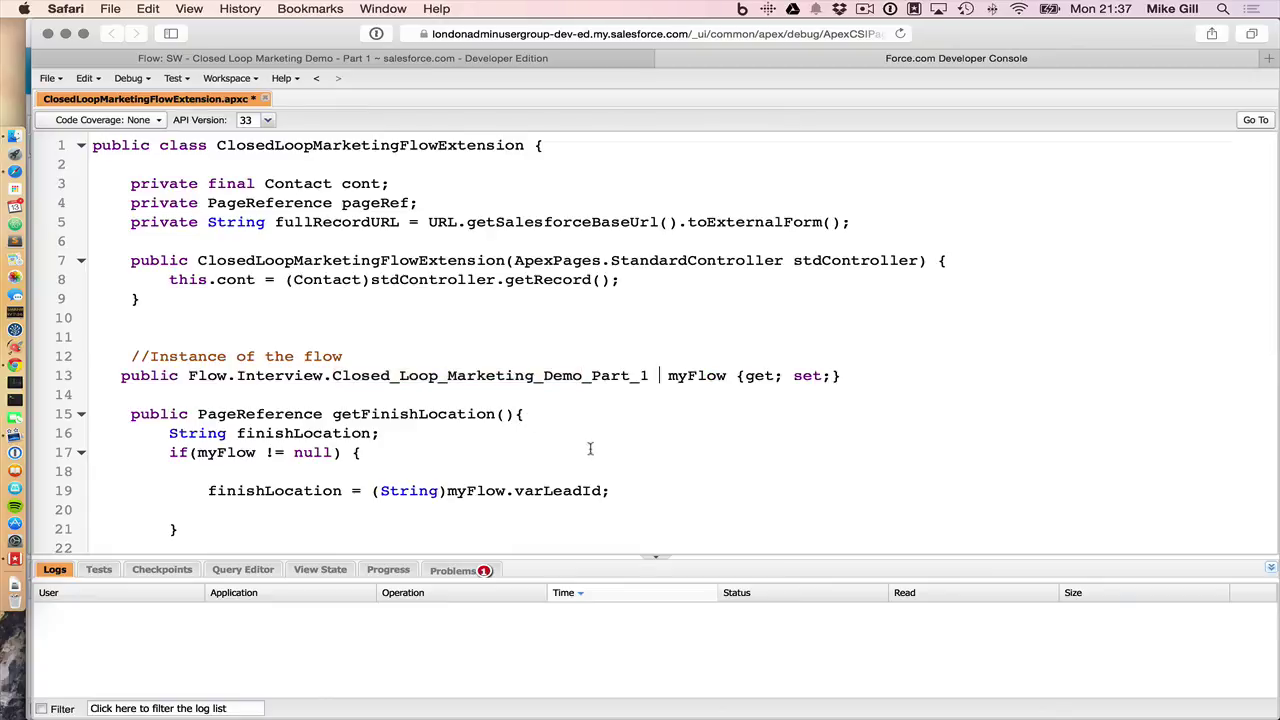
pyautogui.press('Delete')
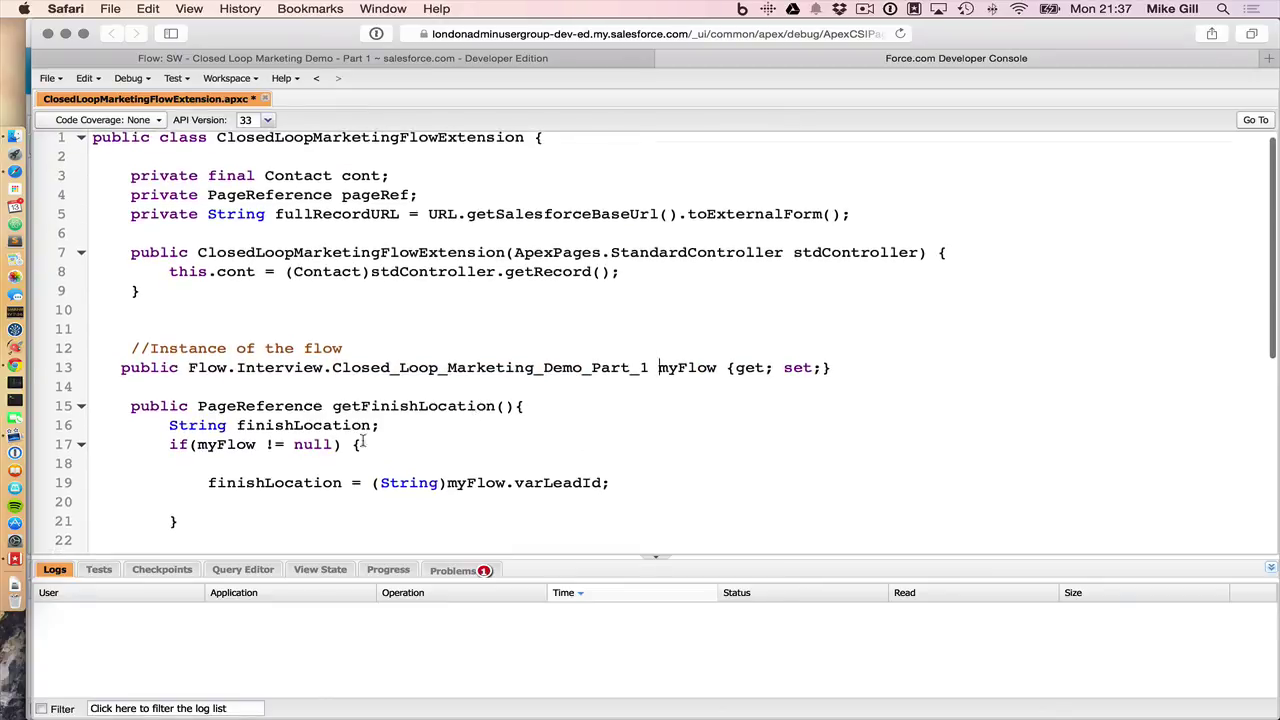
# Review the getFinishLocation method, including the varLeadId assignment, the fullRecordURL declaration and both redirect branches.
pyautogui.scroll(-3, 358, 447)
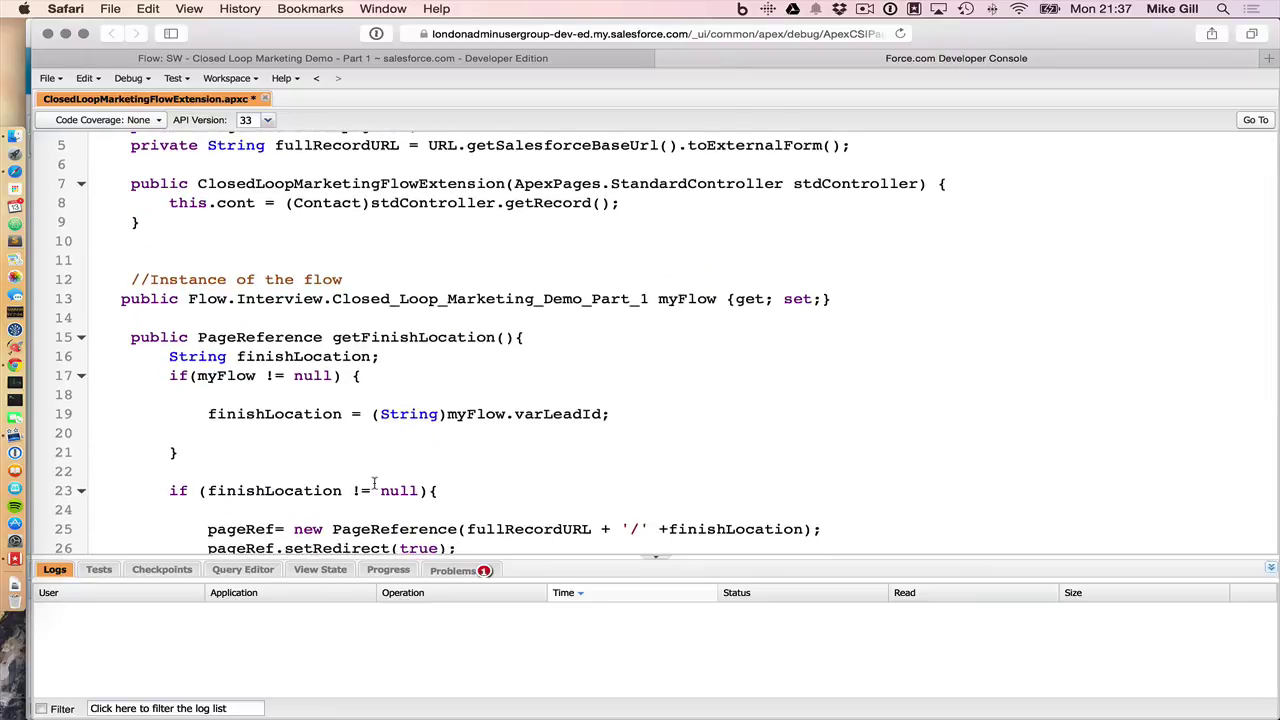
pyautogui.scroll(-3, 375, 484)
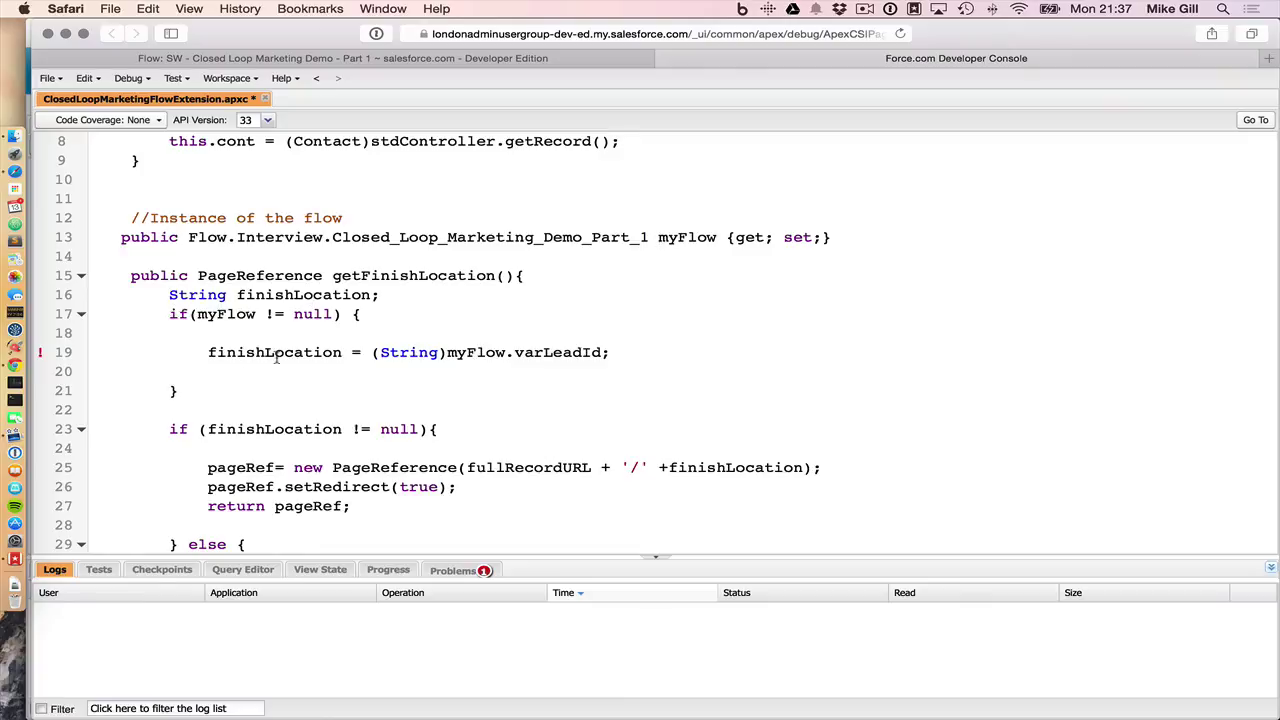
pyautogui.doubleClick(545, 356)
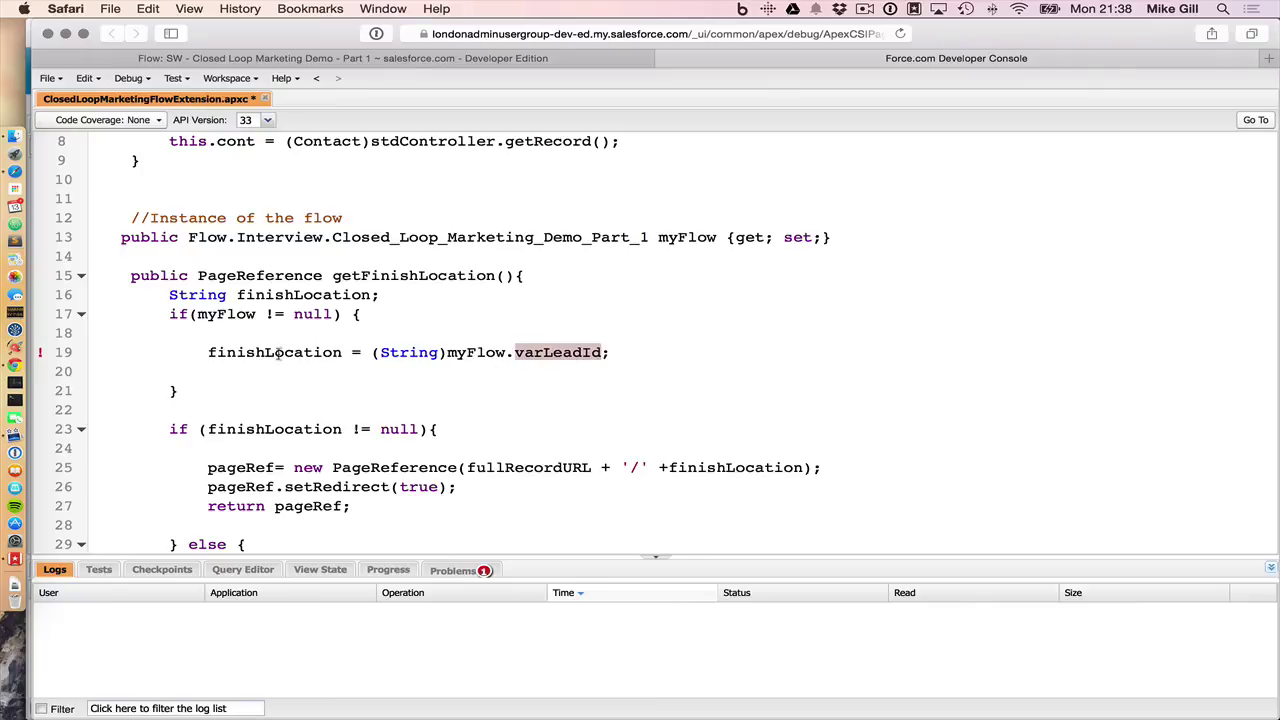
pyautogui.scroll(-5, 432, 429)
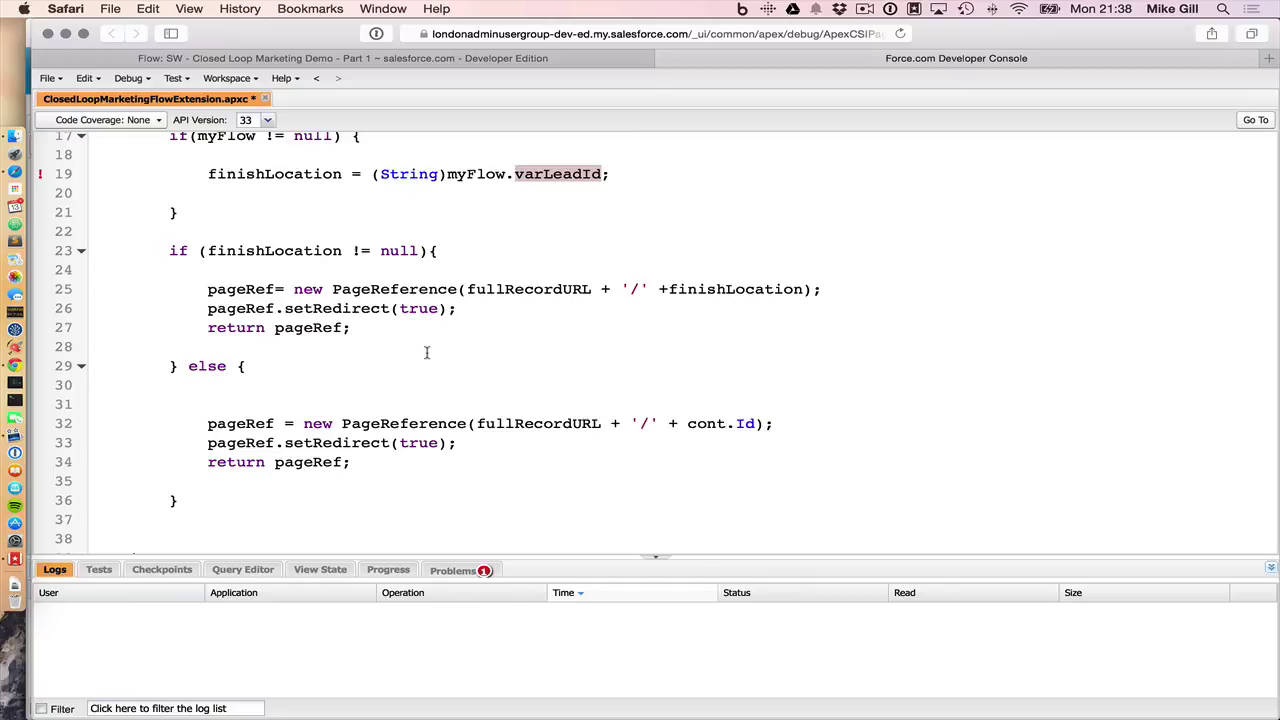
pyautogui.click(257, 288)
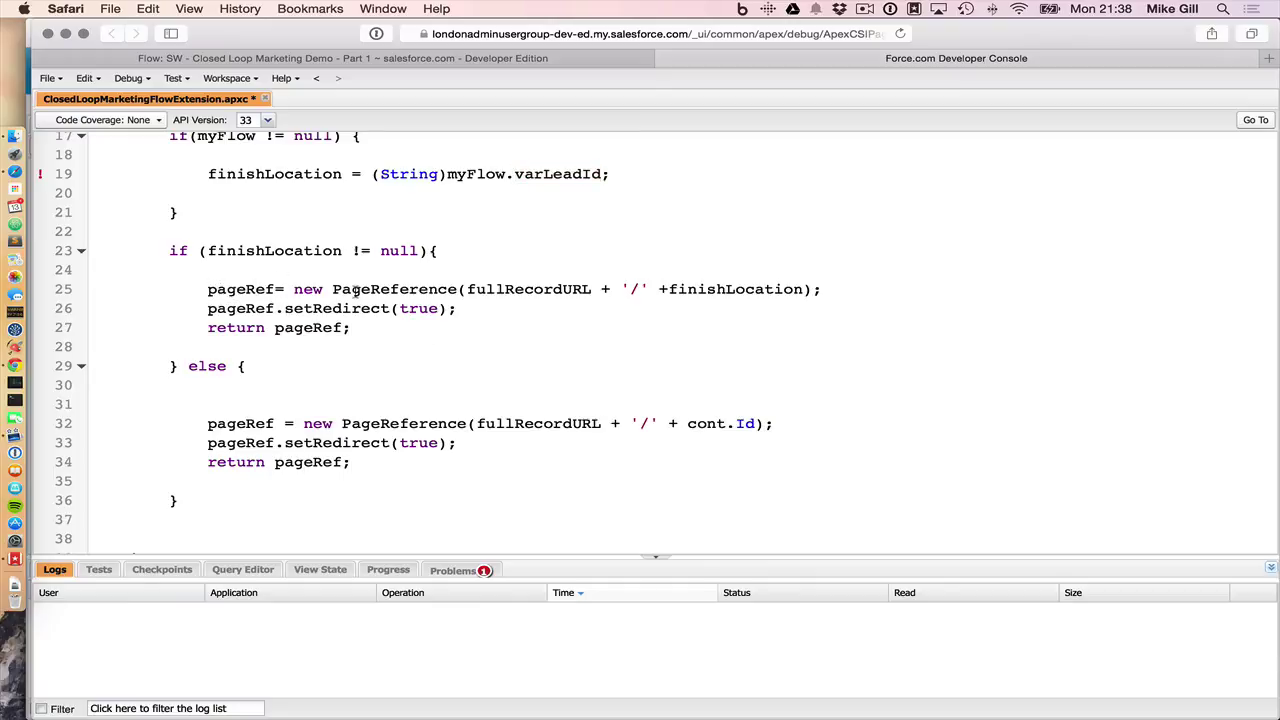
pyautogui.doubleClick(542, 288)
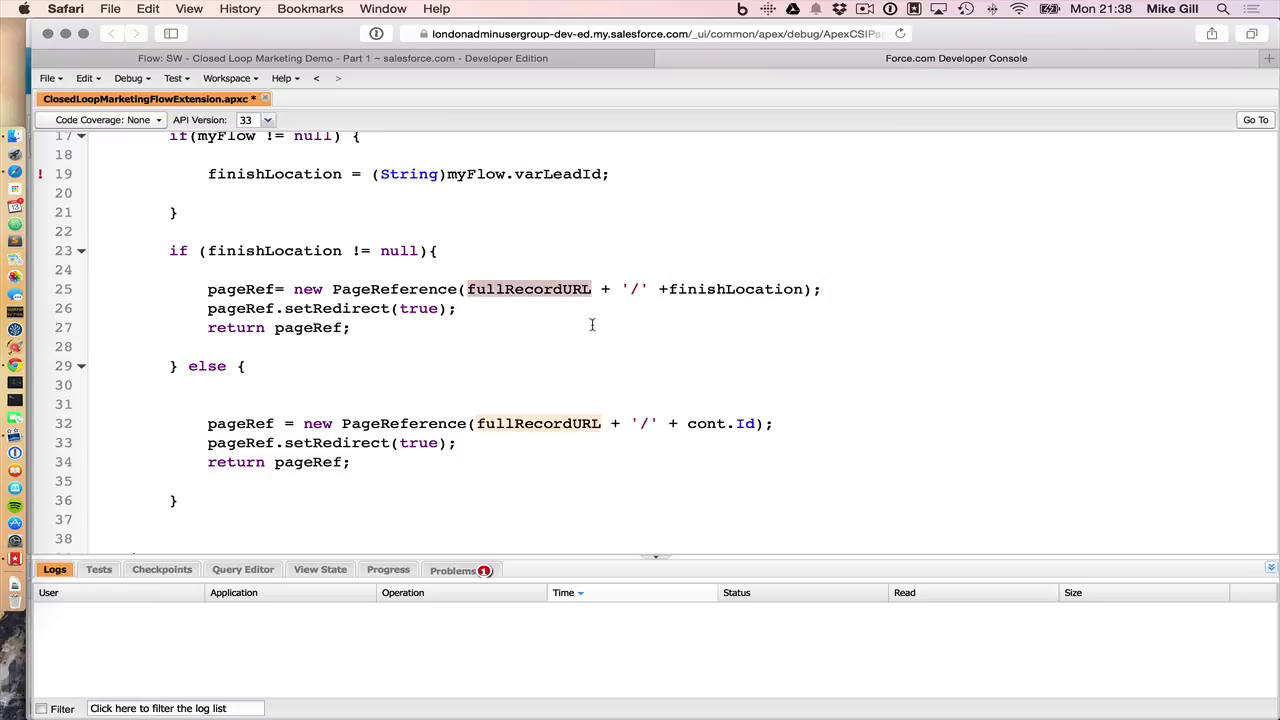
pyautogui.scroll(5, 592, 324)
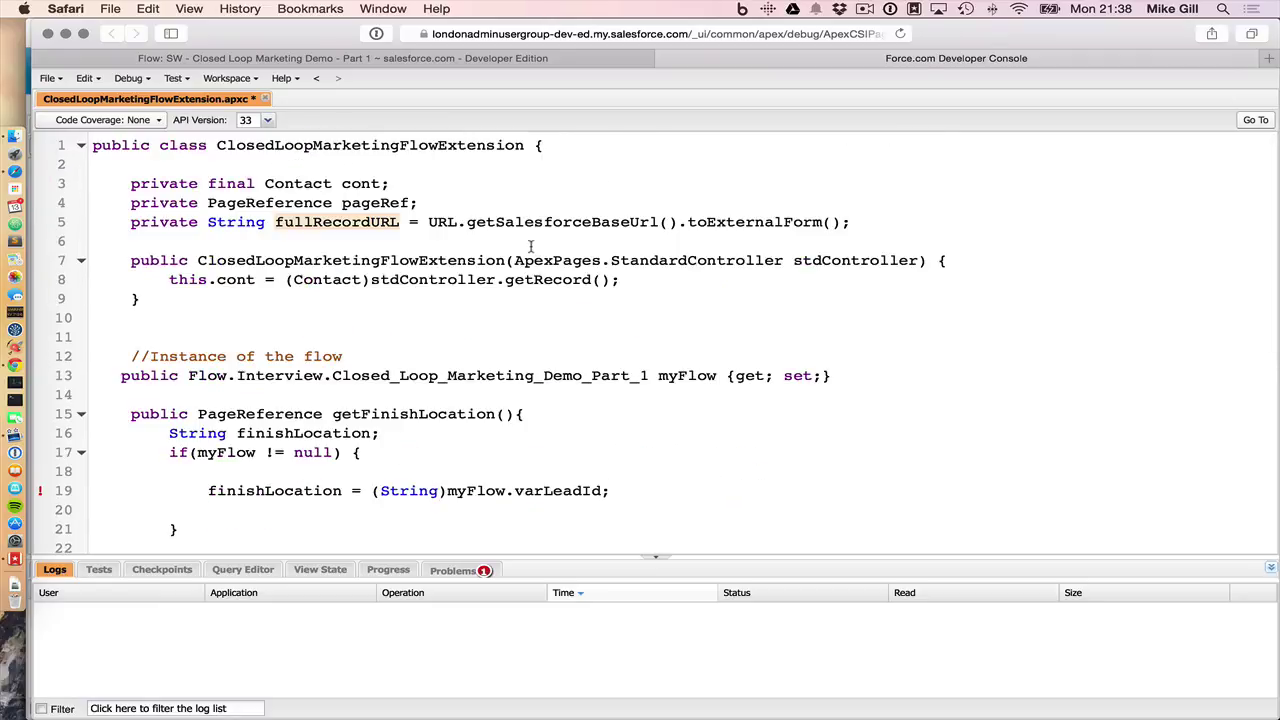
pyautogui.scroll(-5, 752, 258)
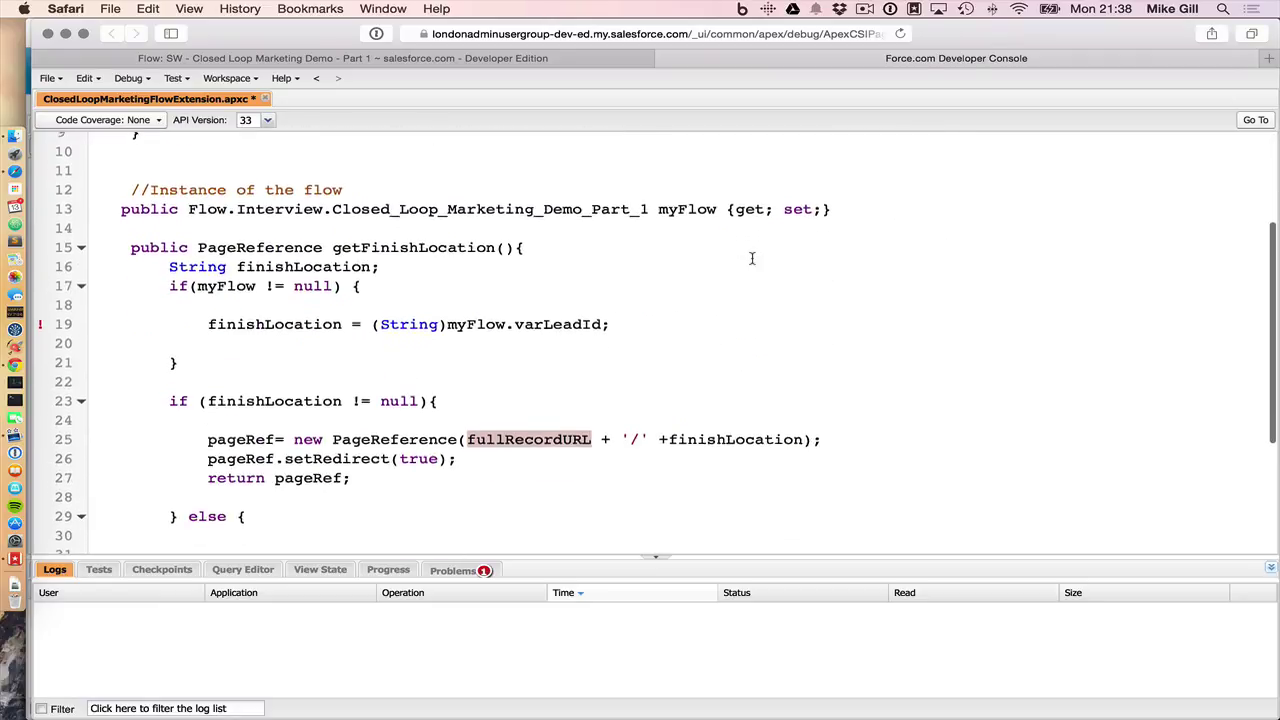
pyautogui.scroll(5, 752, 258)
pyautogui.scroll(-5, 752, 258)
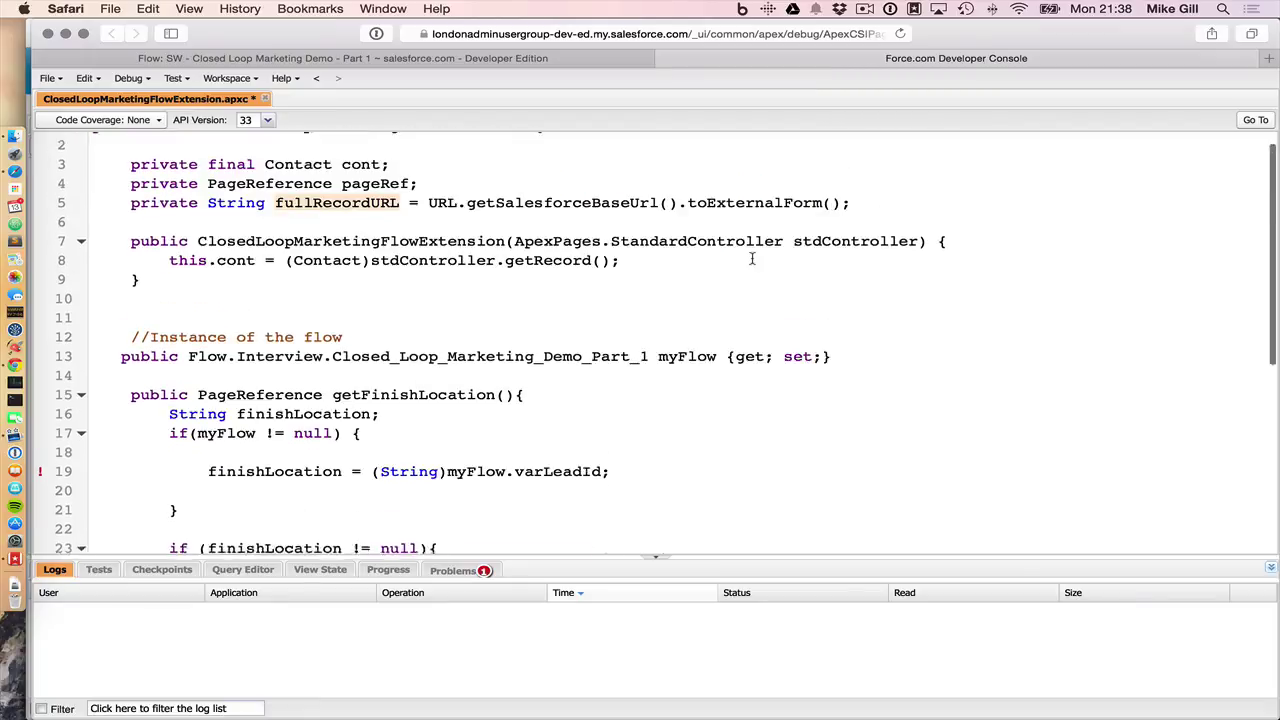
pyautogui.click(709, 351)
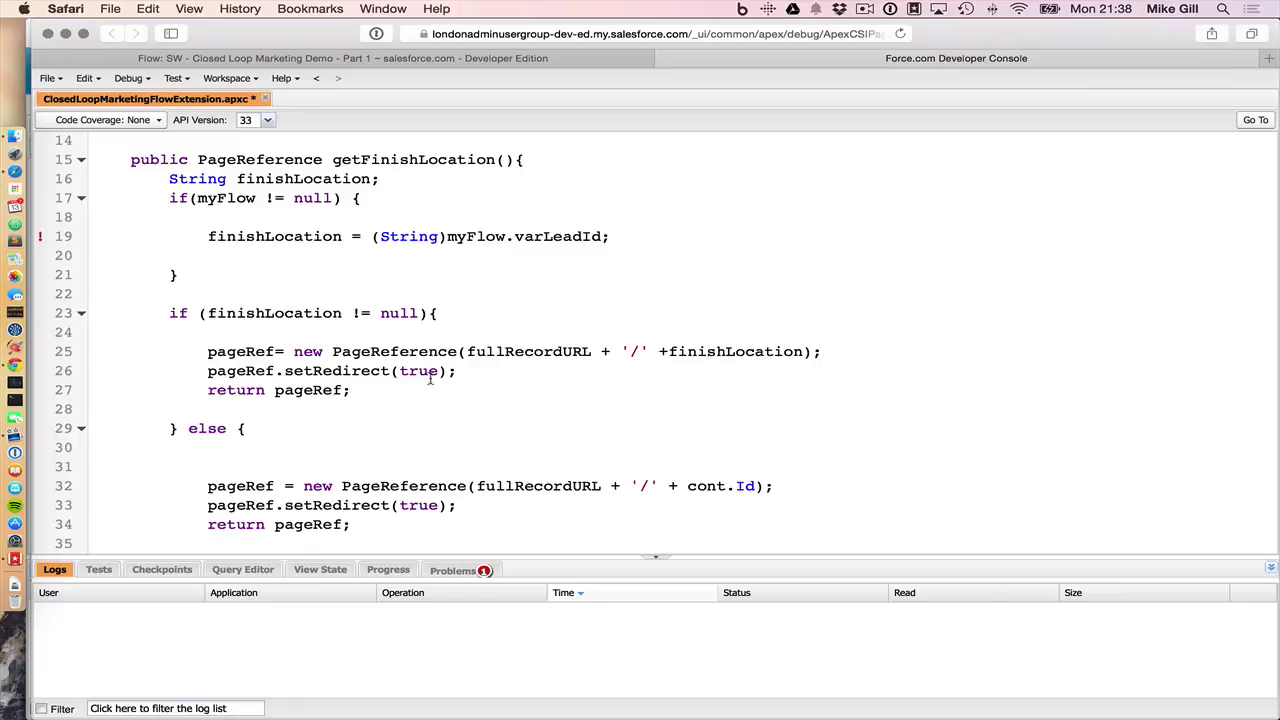
pyautogui.scroll(-2, 397, 458)
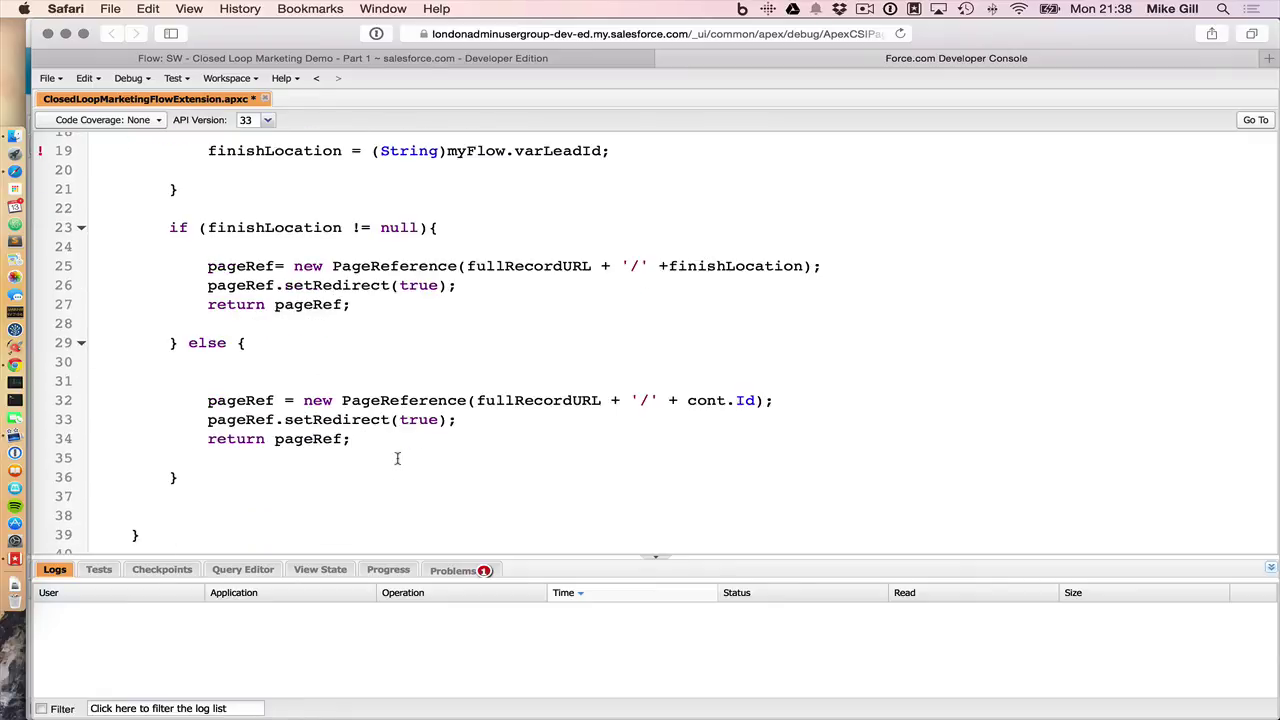
pyautogui.scroll(-1, 397, 458)
# Try to save the Apex class and inspect its compile problems against the finishLocation code.
pyautogui.press('super+s')
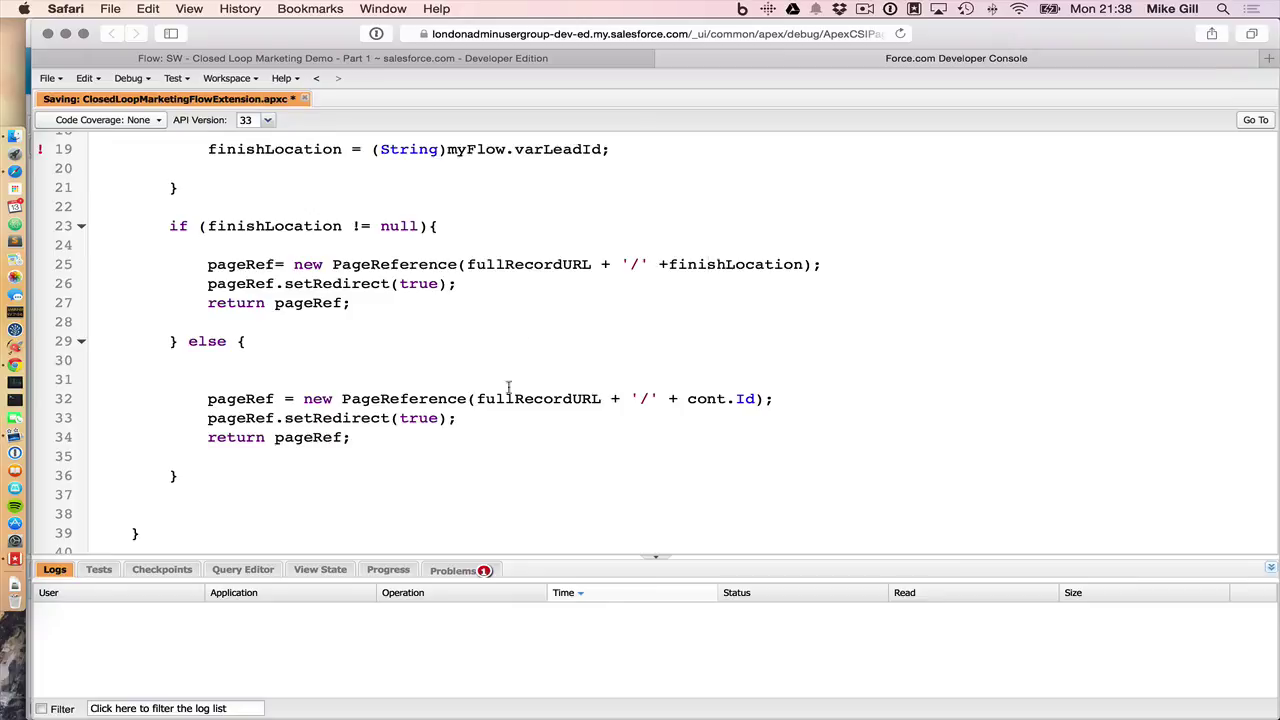
pyautogui.click(450, 571)
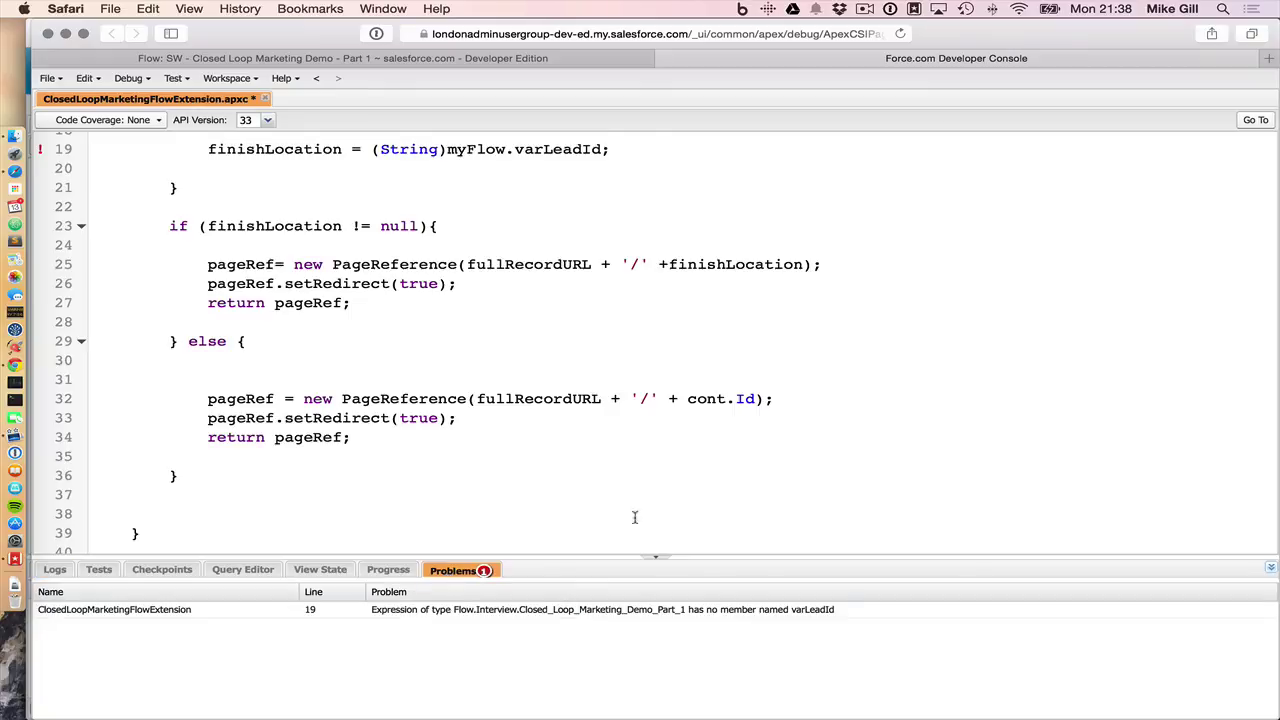
pyautogui.scroll(3, 680, 415)
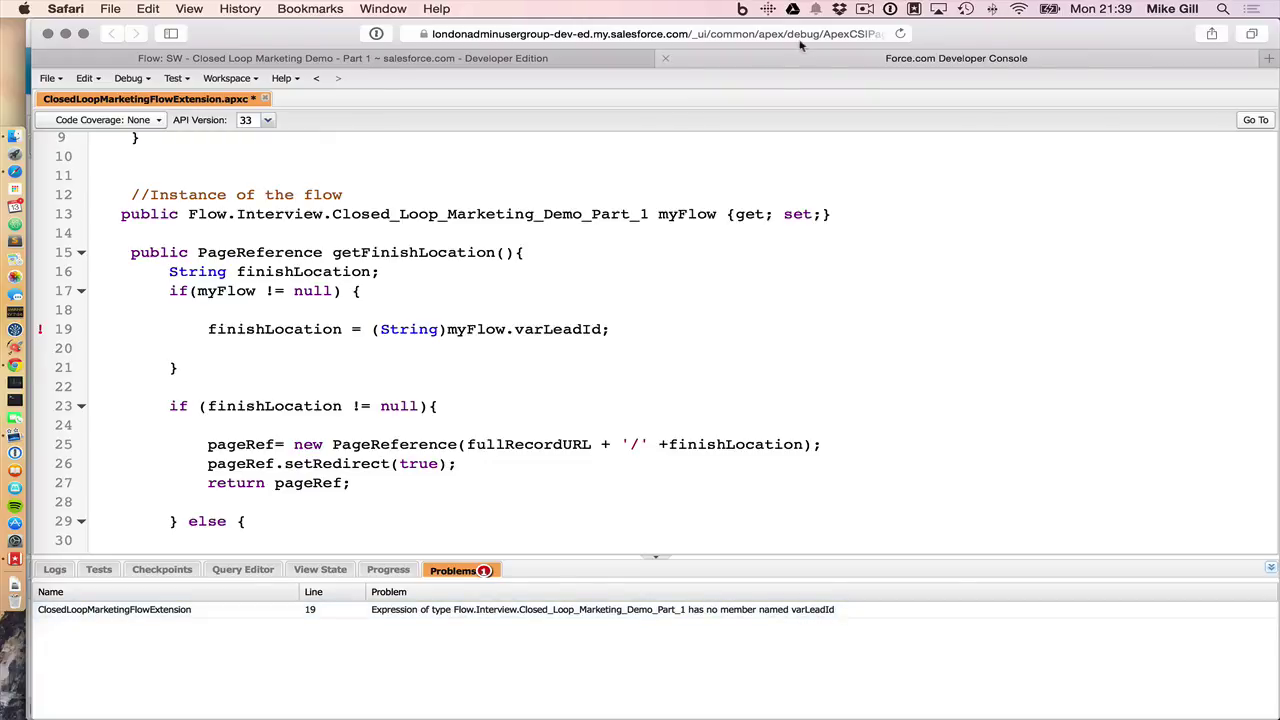
# Open version 1 of the flow, set the varLeadId variable's input/output type to Output Only, and save the flow.
pyautogui.click(530, 58)
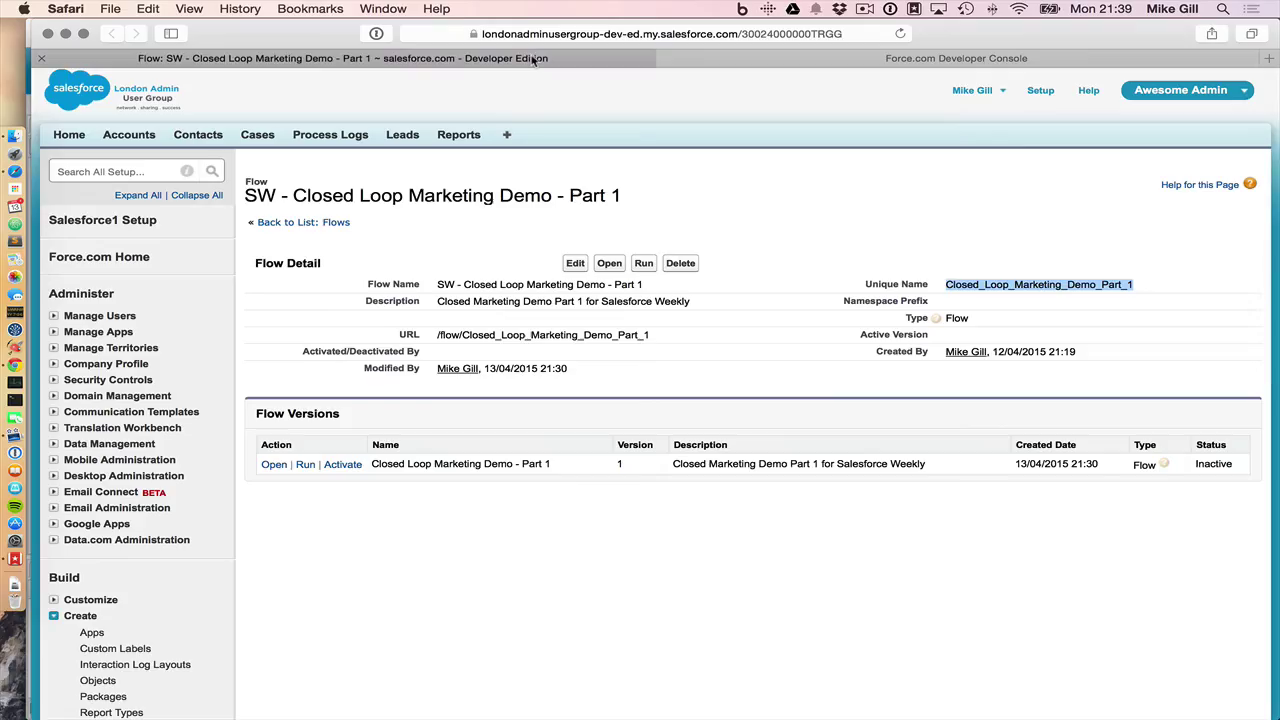
pyautogui.click(273, 465)
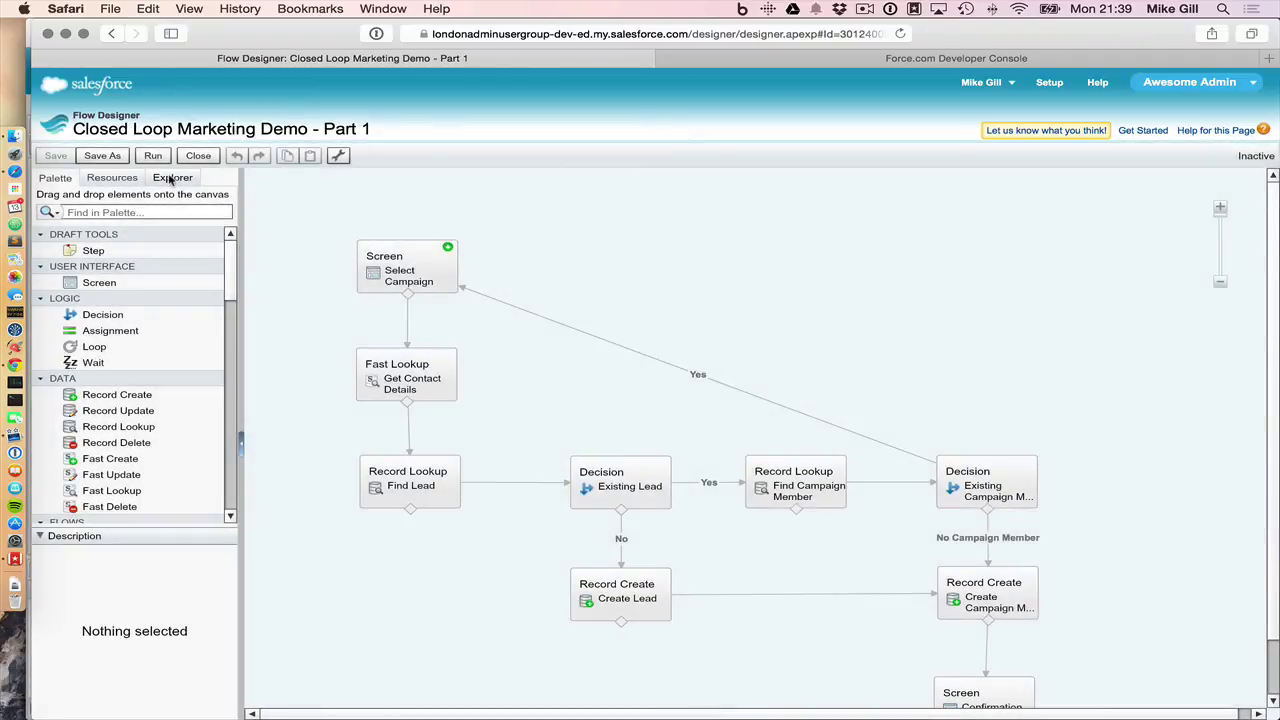
pyautogui.click(172, 179)
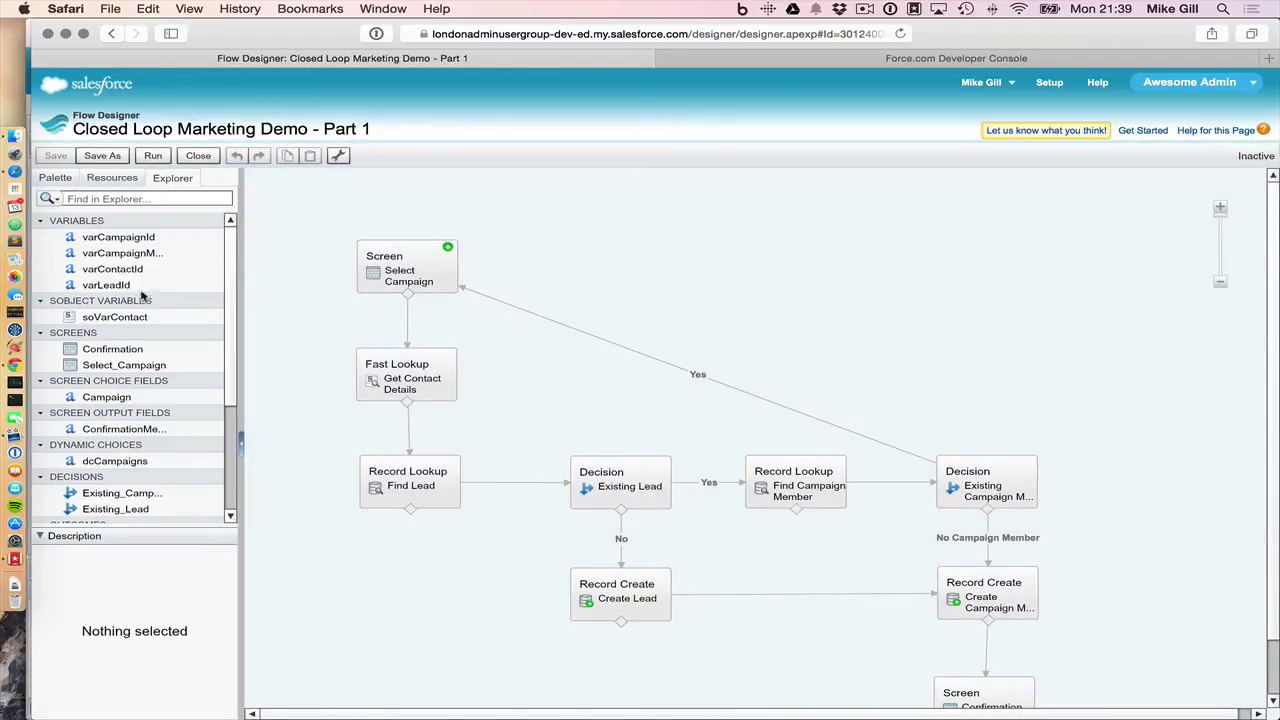
pyautogui.click(177, 287)
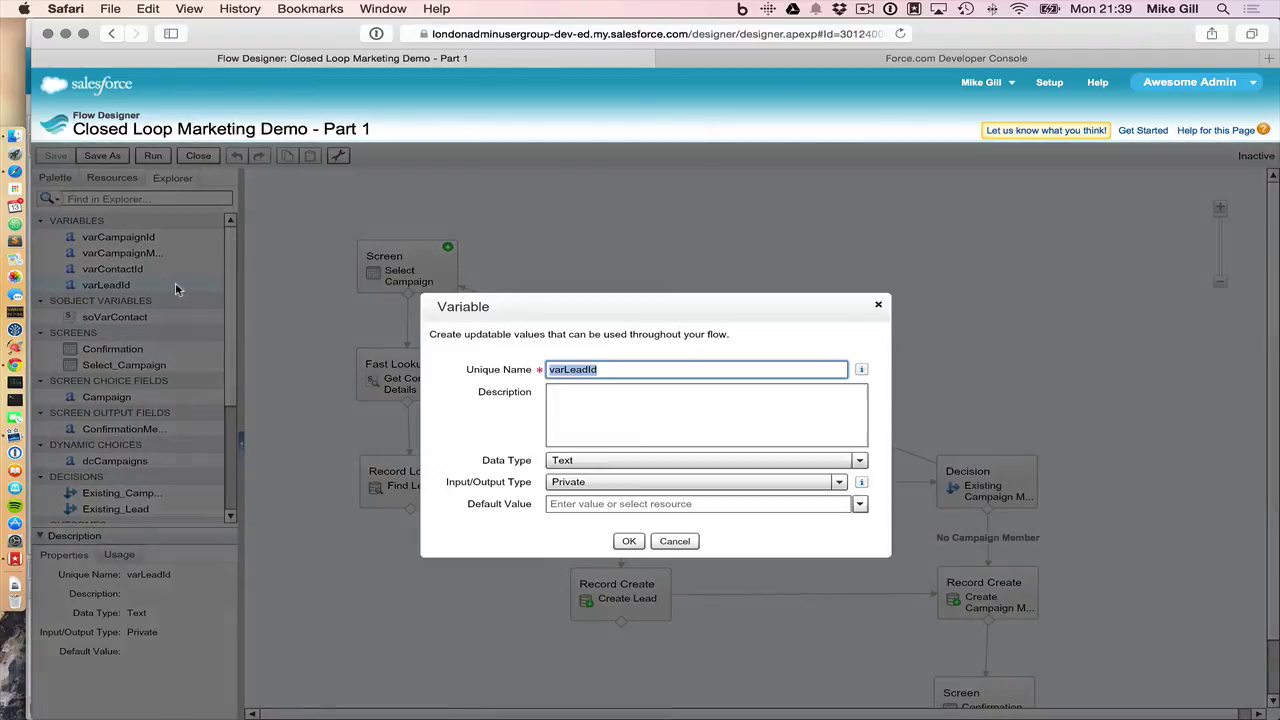
pyautogui.click(604, 483)
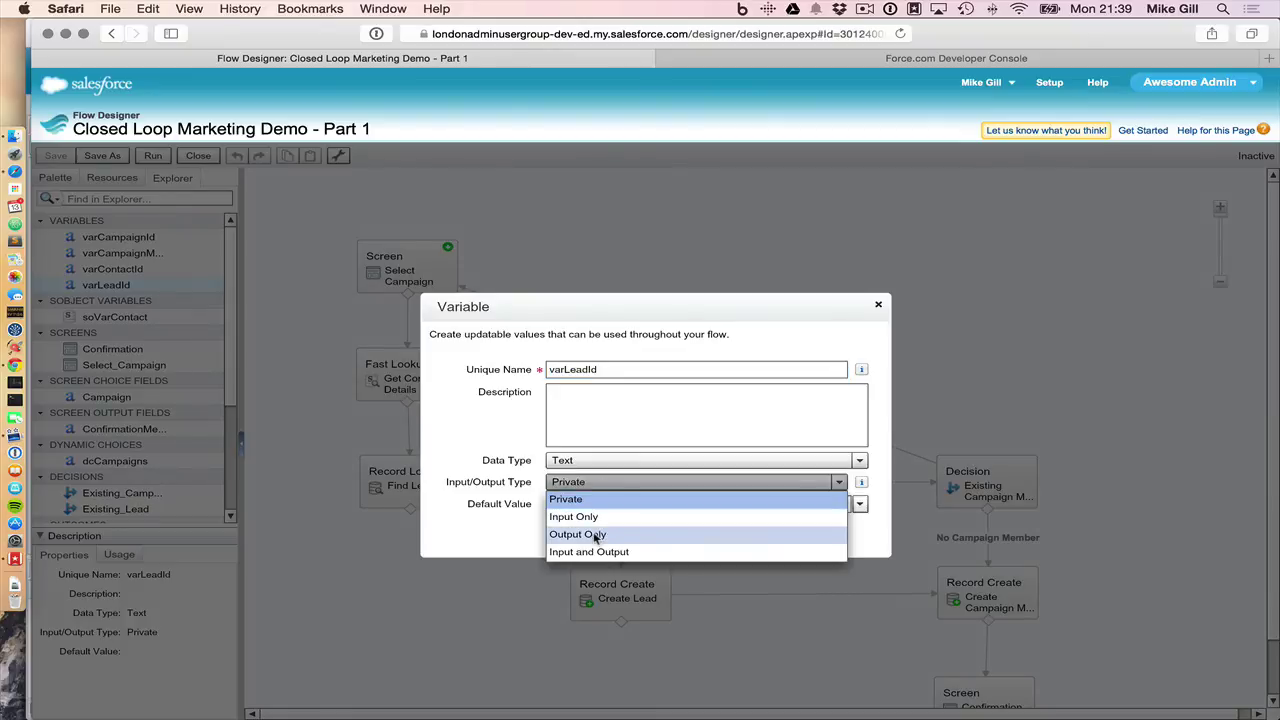
pyautogui.click(603, 531)
pyautogui.click(628, 541)
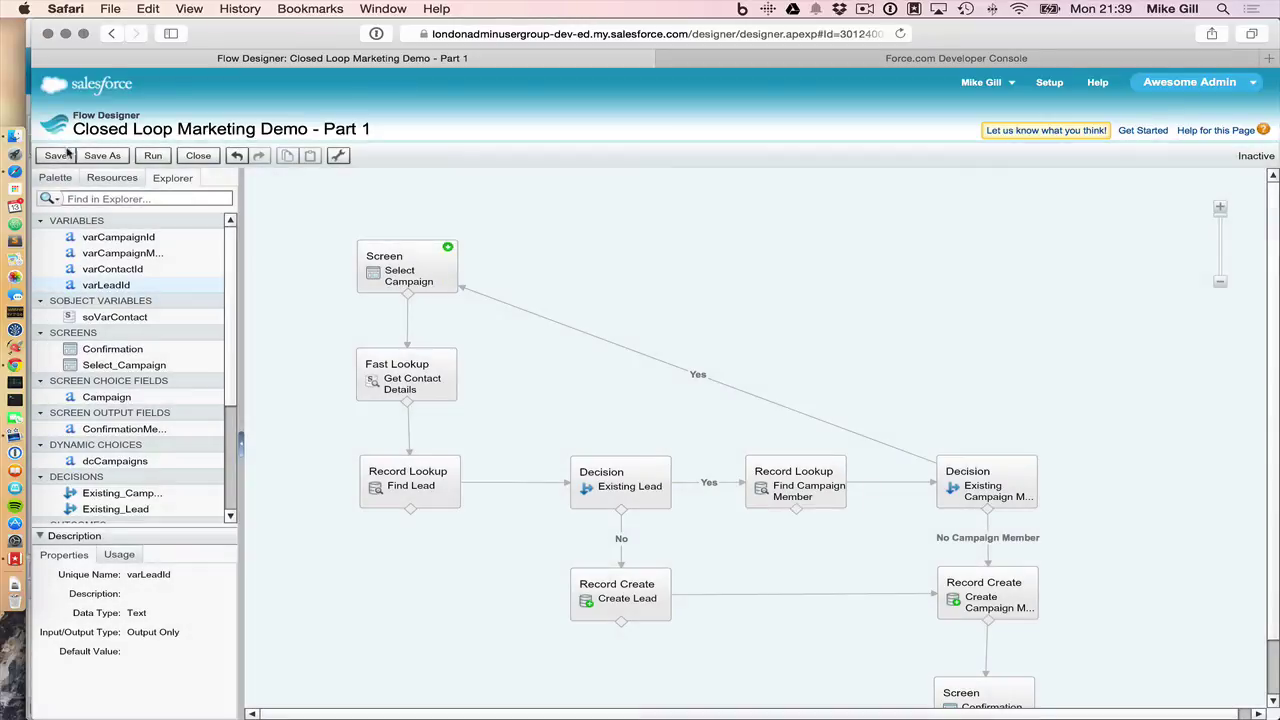
pyautogui.click(53, 158)
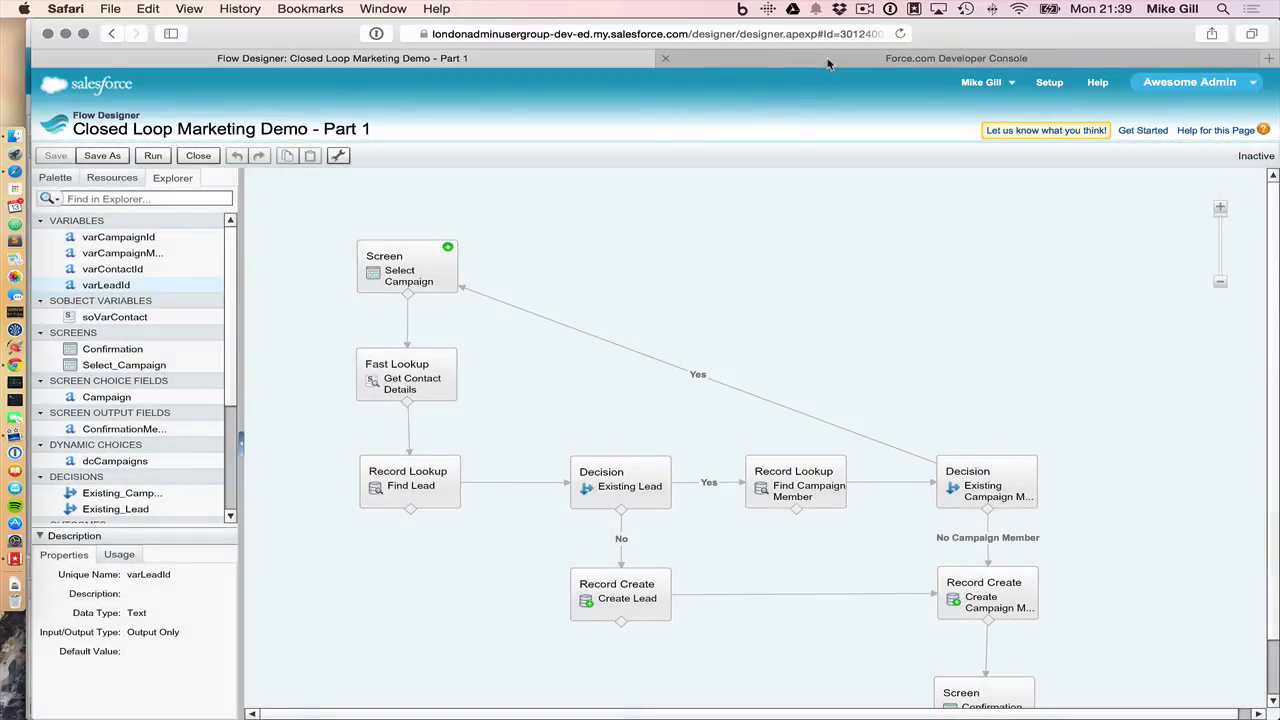
# Save the Apex class again in the Developer Console, and close the Flow Designer.
pyautogui.click(828, 60)
pyautogui.hotkey('ctrl', 's')
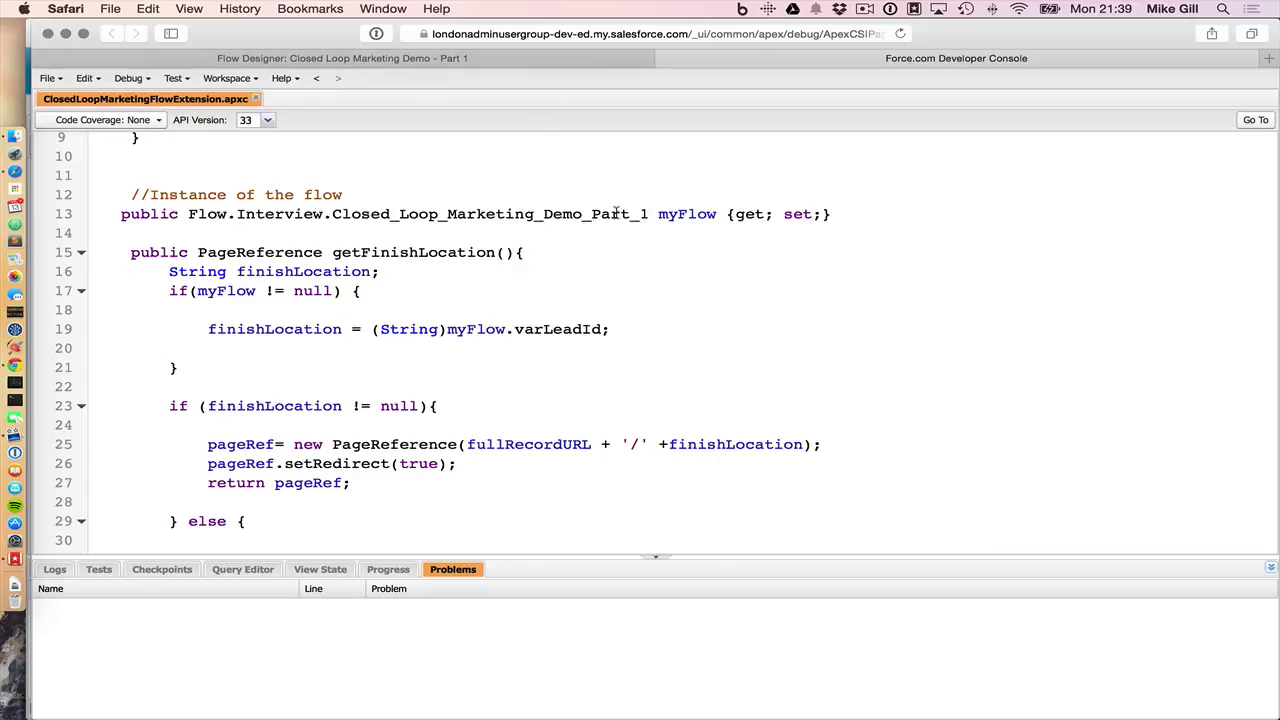
pyautogui.click(357, 62)
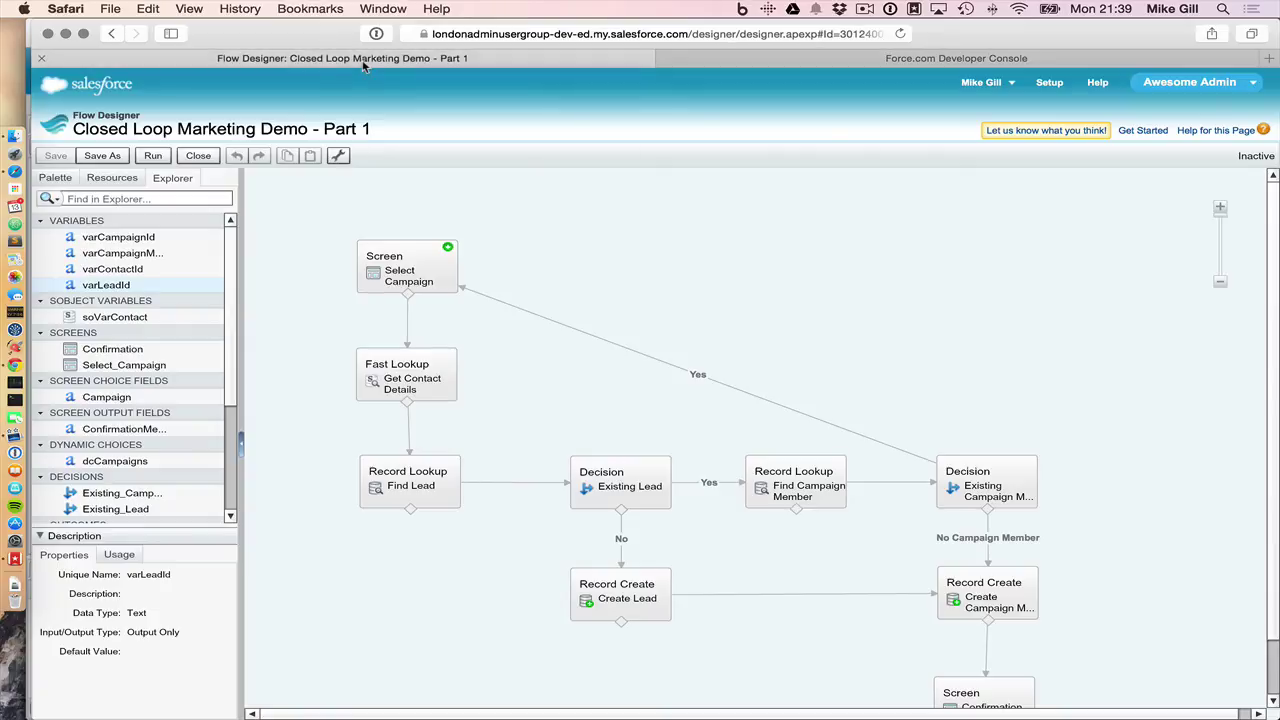
pyautogui.click(200, 155)
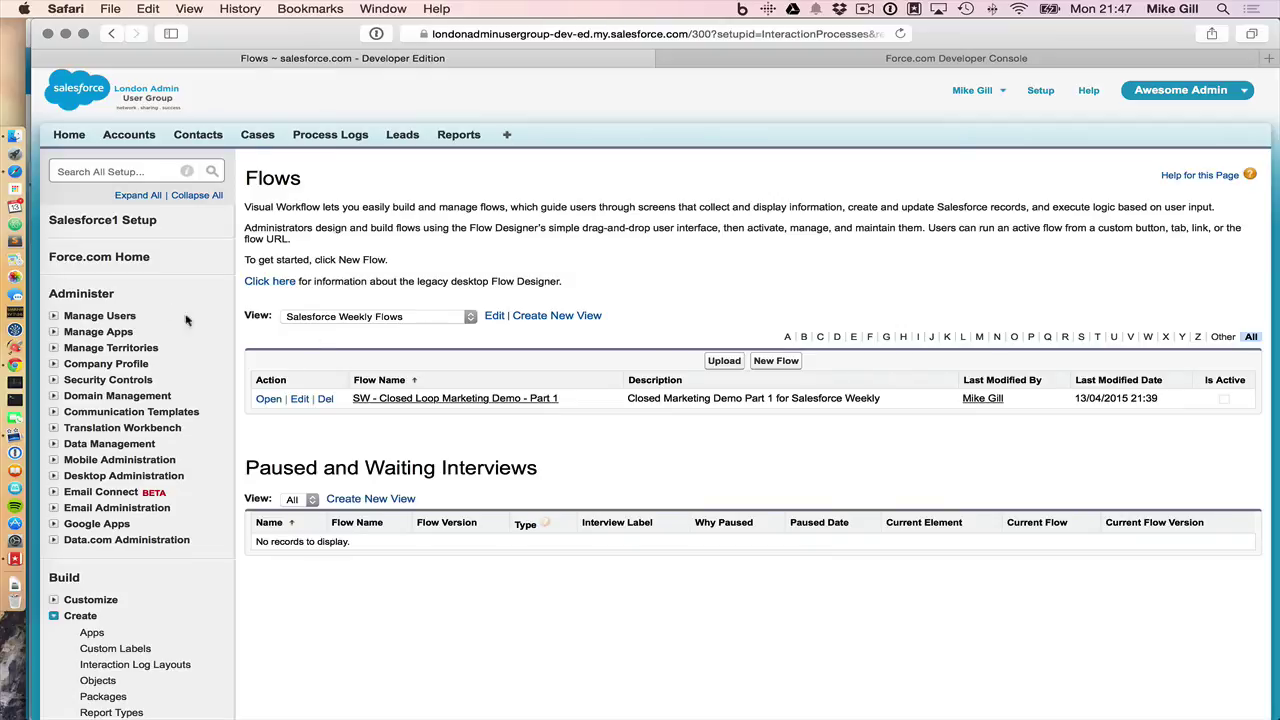
# Search setup for Button and start a new Contact custom button labelled Create Lead with display type Detail Page Button.
pyautogui.click(91, 169)
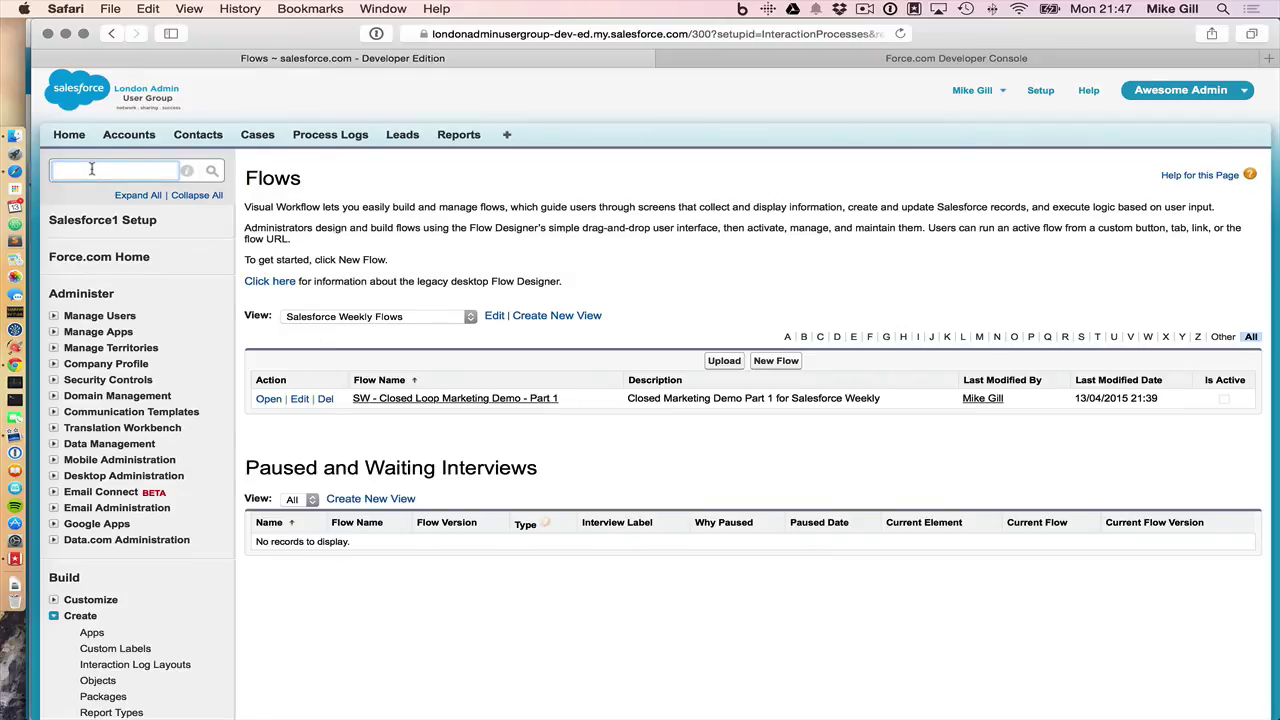
pyautogui.write('Button')
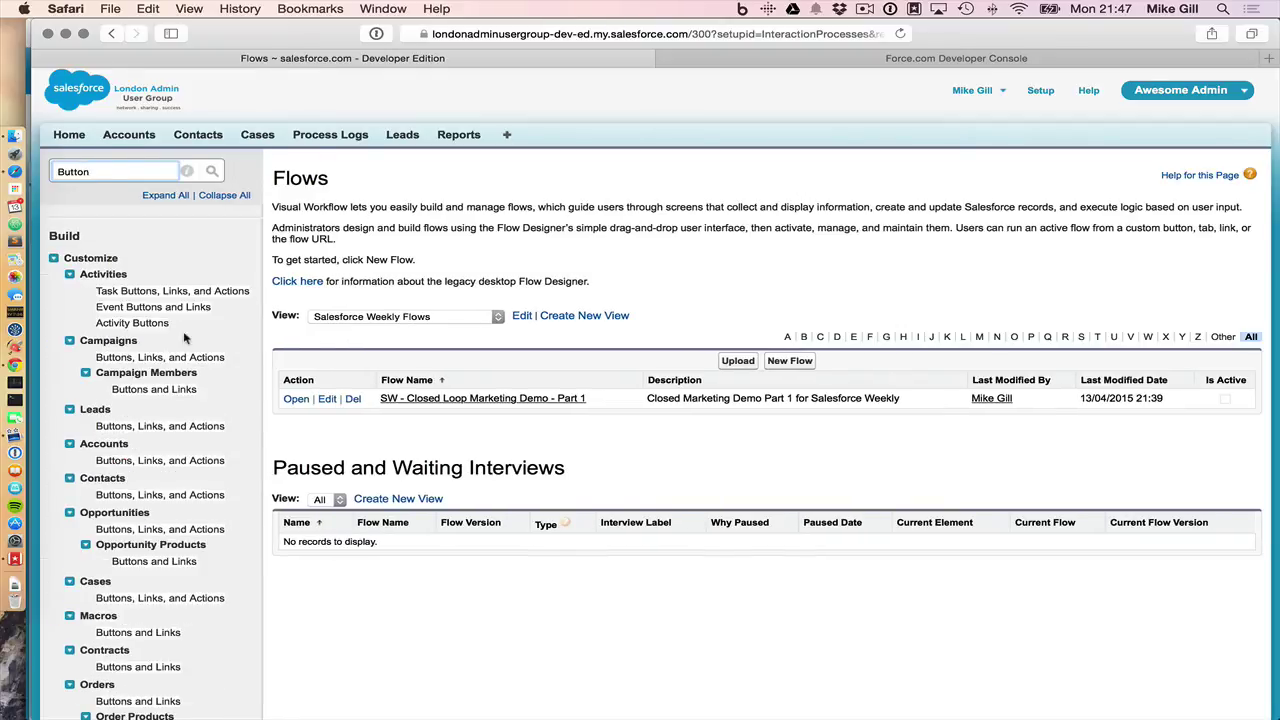
pyautogui.click(155, 497)
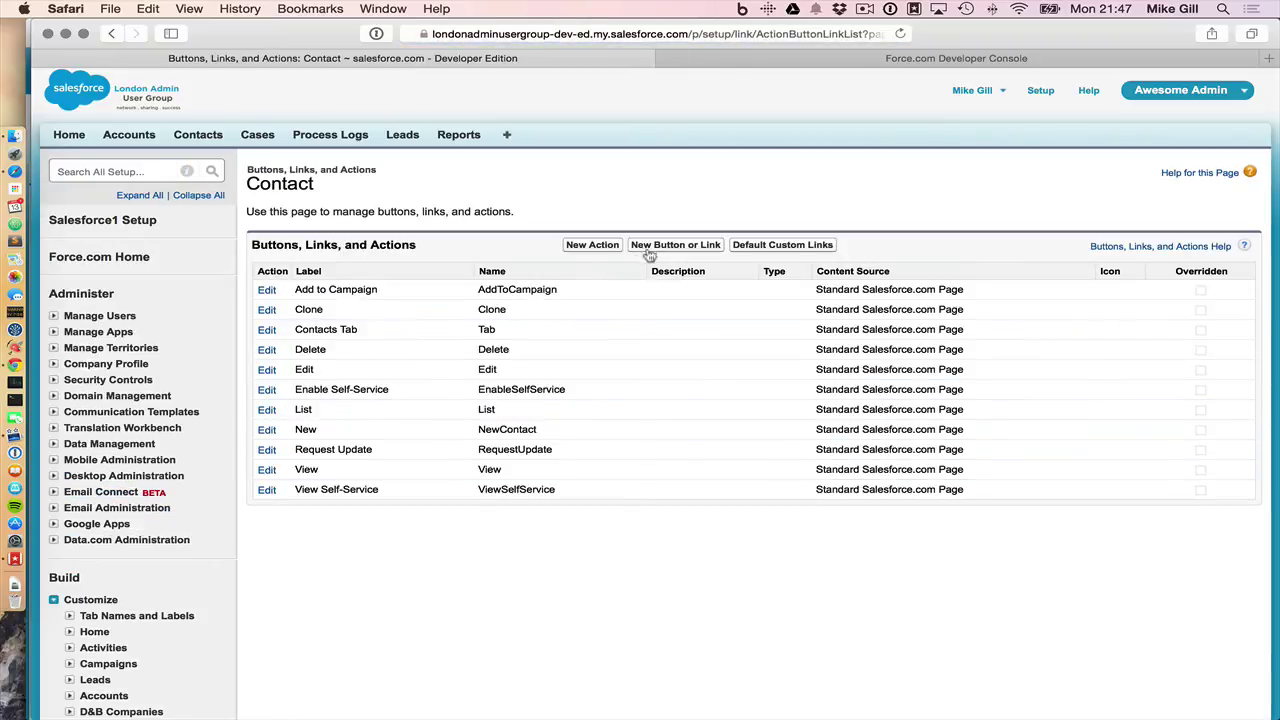
pyautogui.click(665, 249)
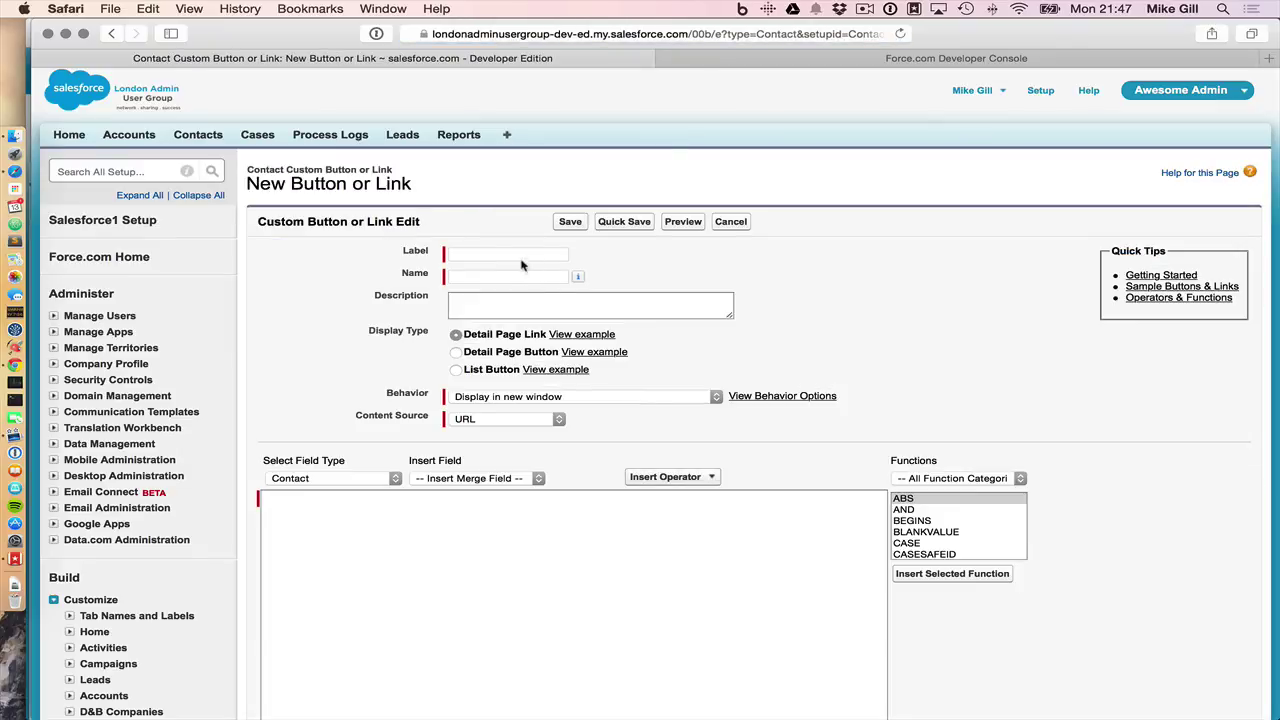
pyautogui.click(511, 255)
pyautogui.write('Createye')
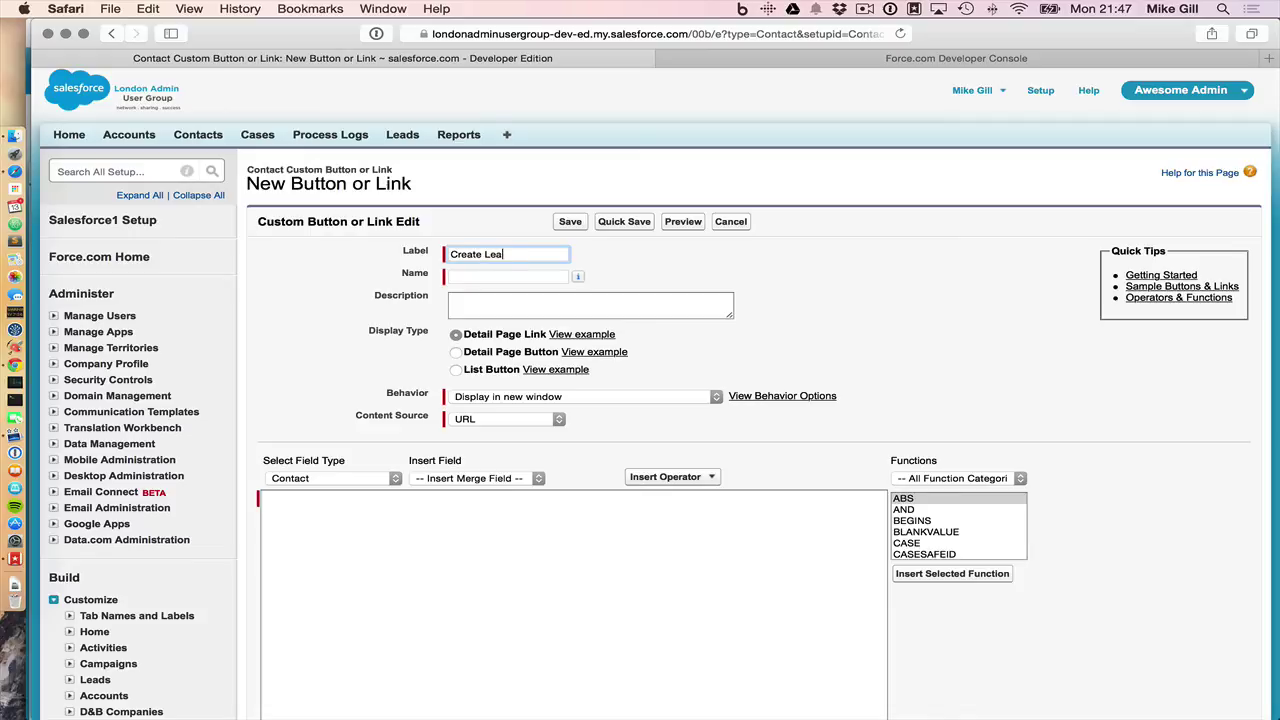
pyautogui.write('ad')
pyautogui.press('Tab')
pyautogui.click(483, 358)
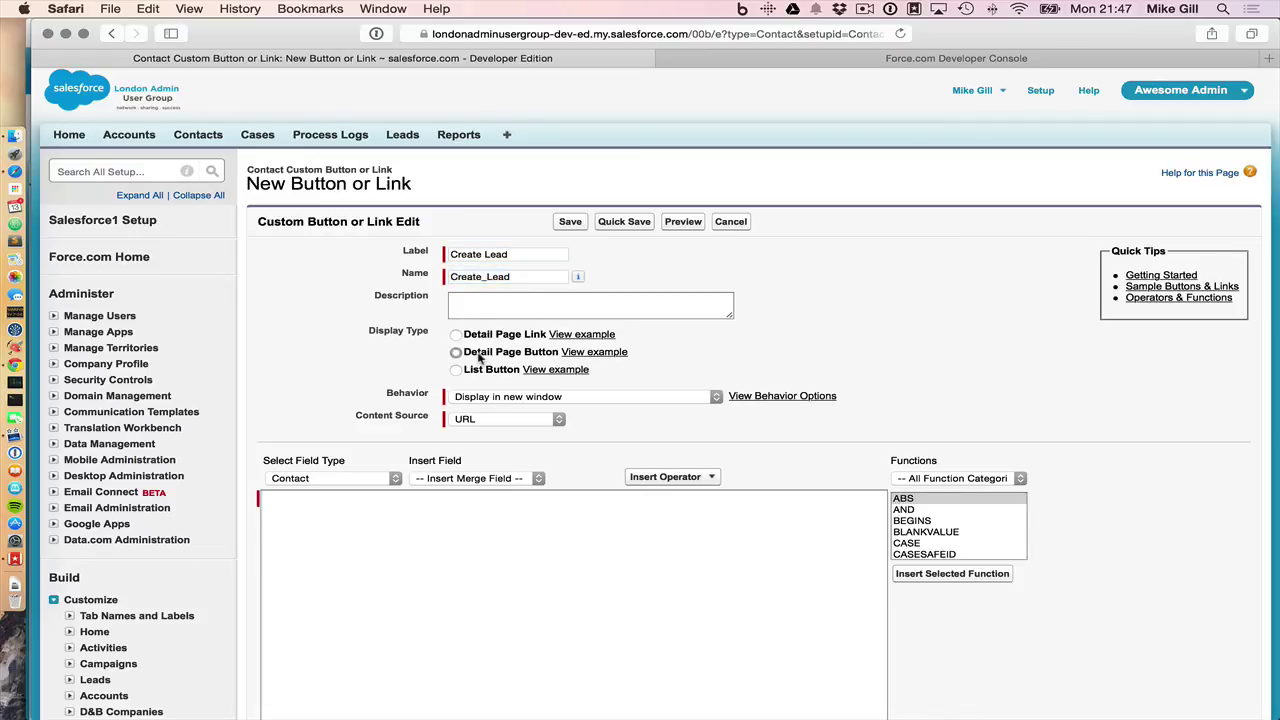
# Keep the behavior as Display in new window, source the button's content from the ClosedLoopMarketingDemo Visualforce page, and save the button.
pyautogui.click(499, 398)
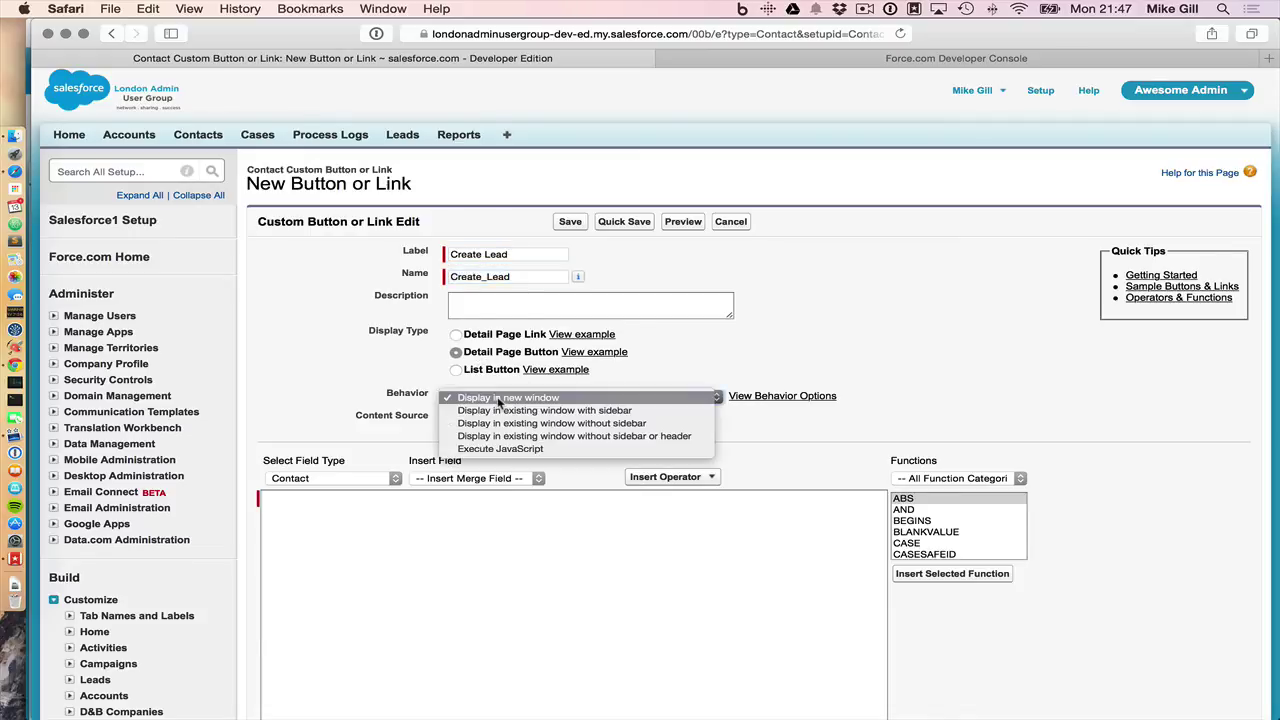
pyautogui.click(499, 398)
pyautogui.click(470, 420)
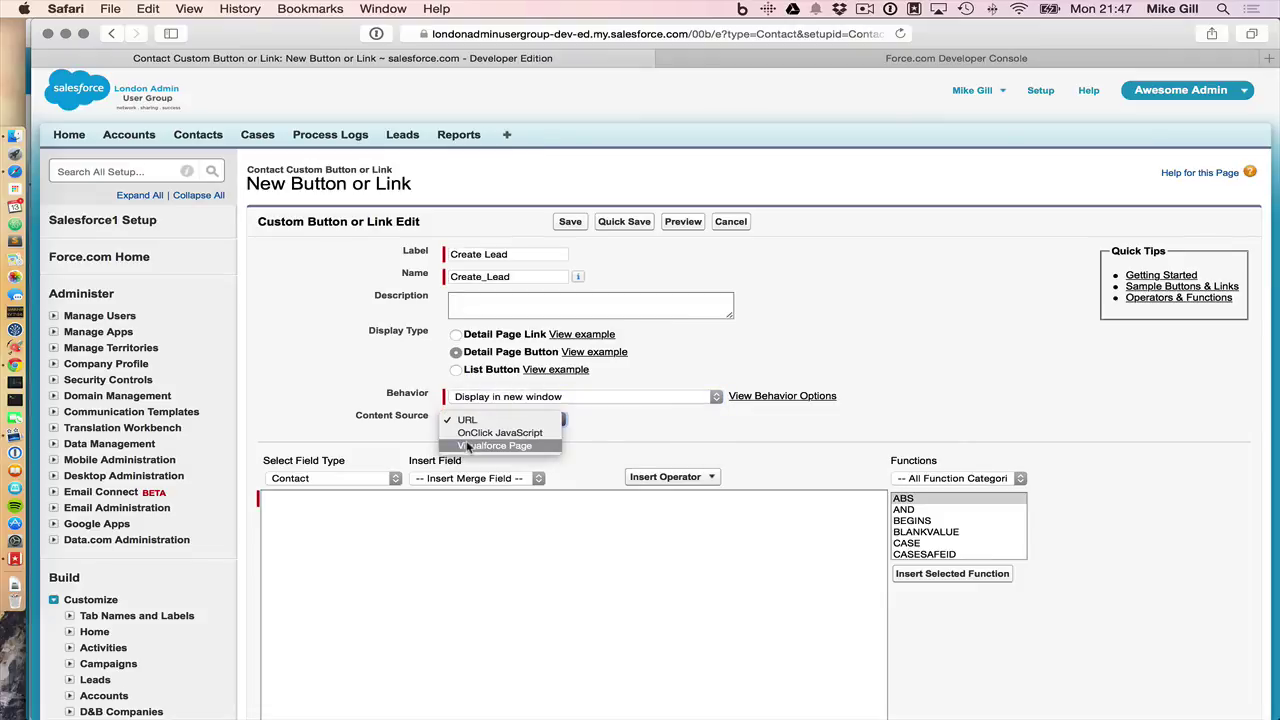
pyautogui.click(493, 439)
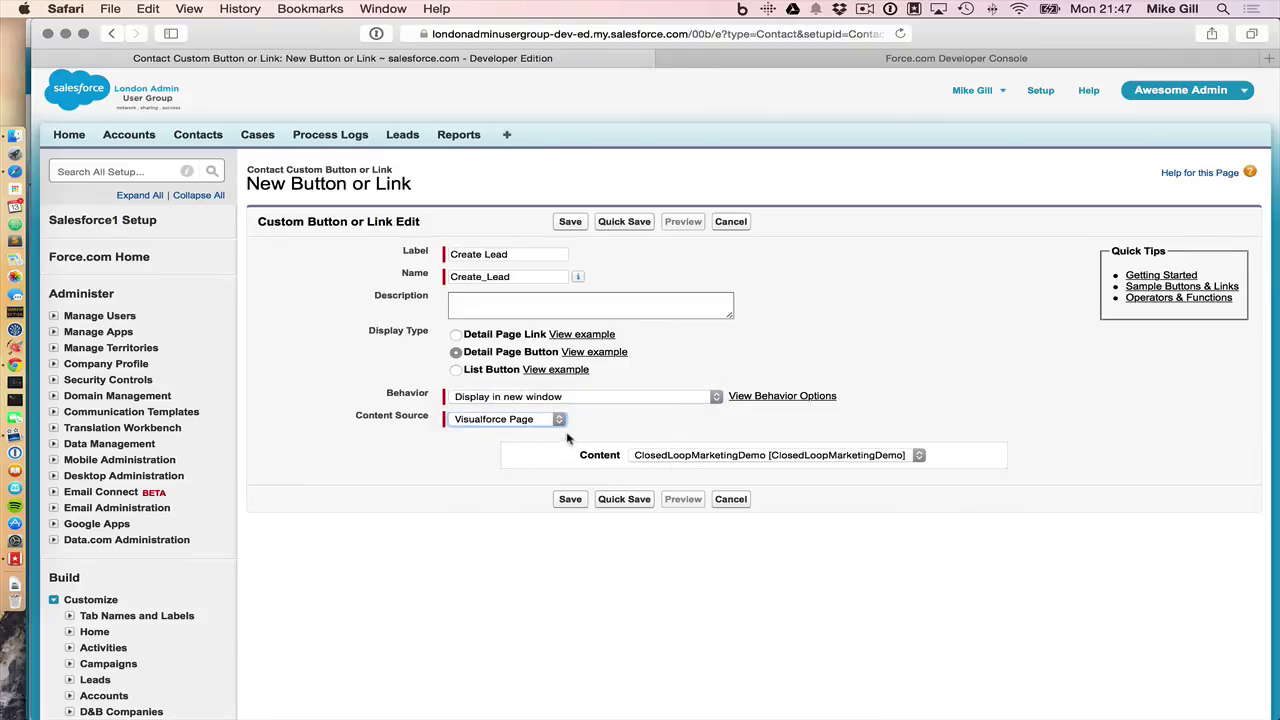
pyautogui.click(880, 457)
pyautogui.click(880, 457)
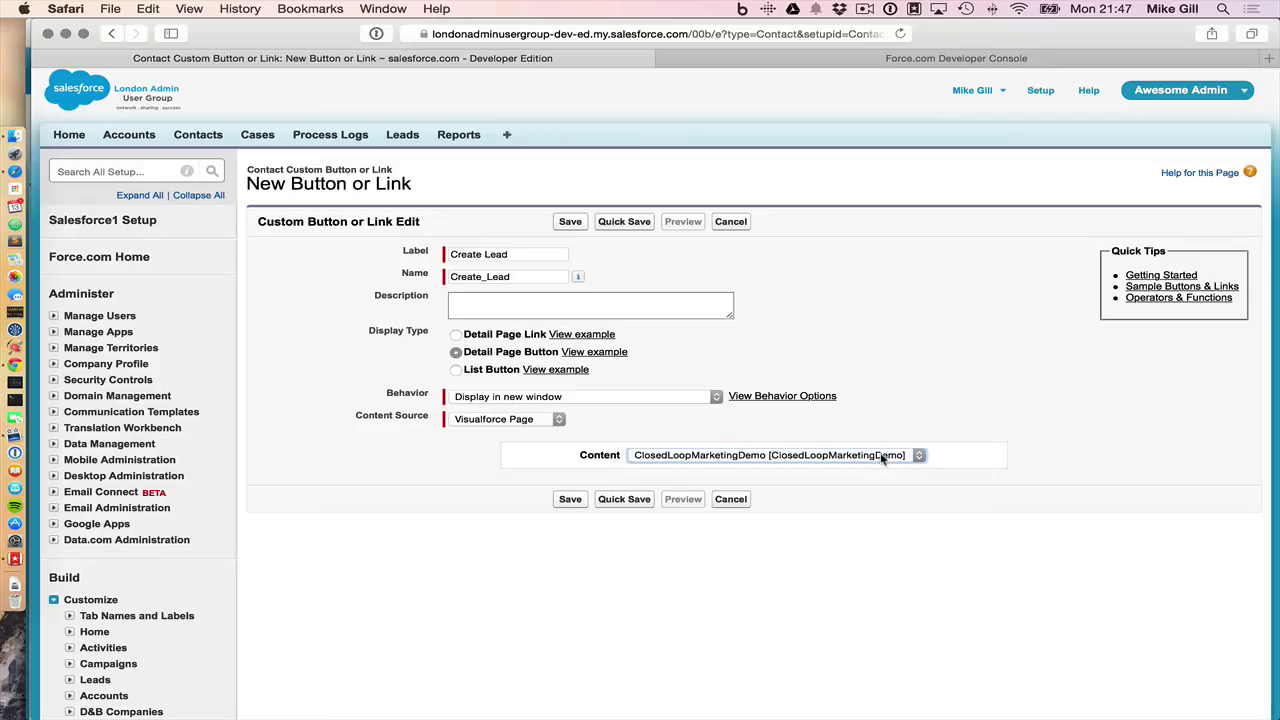
pyautogui.click(565, 503)
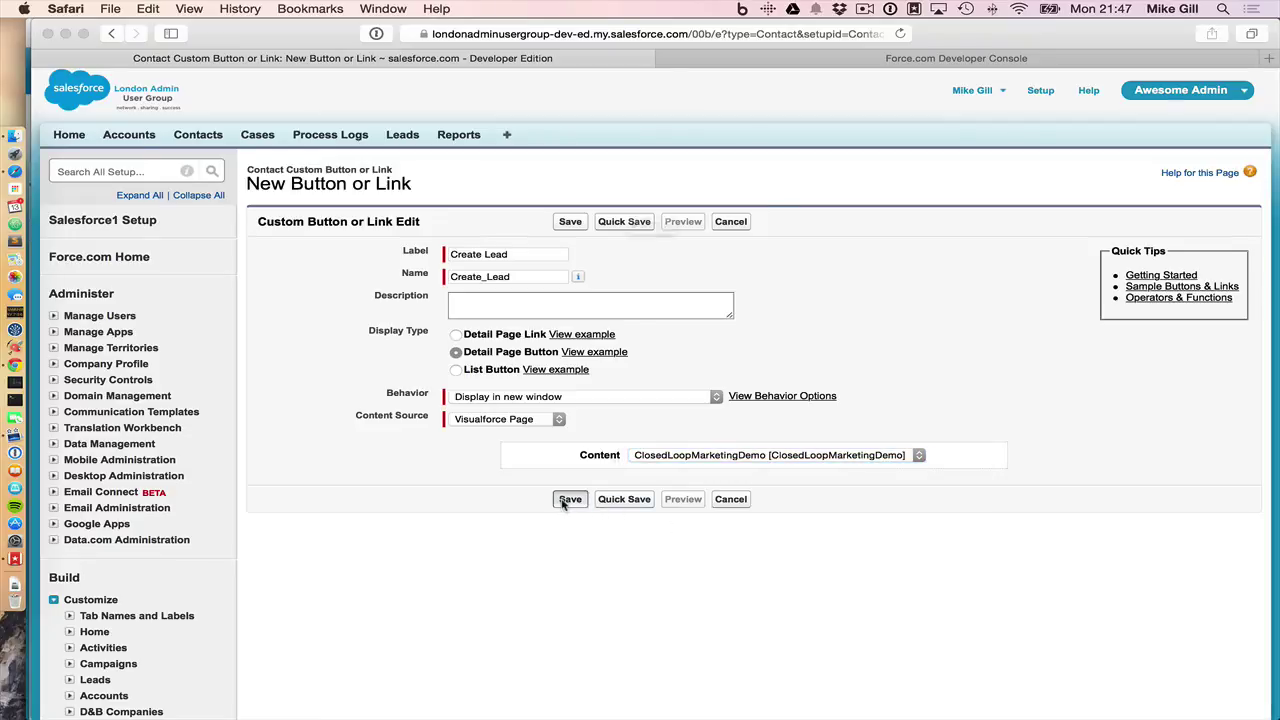
pyautogui.click(785, 267)
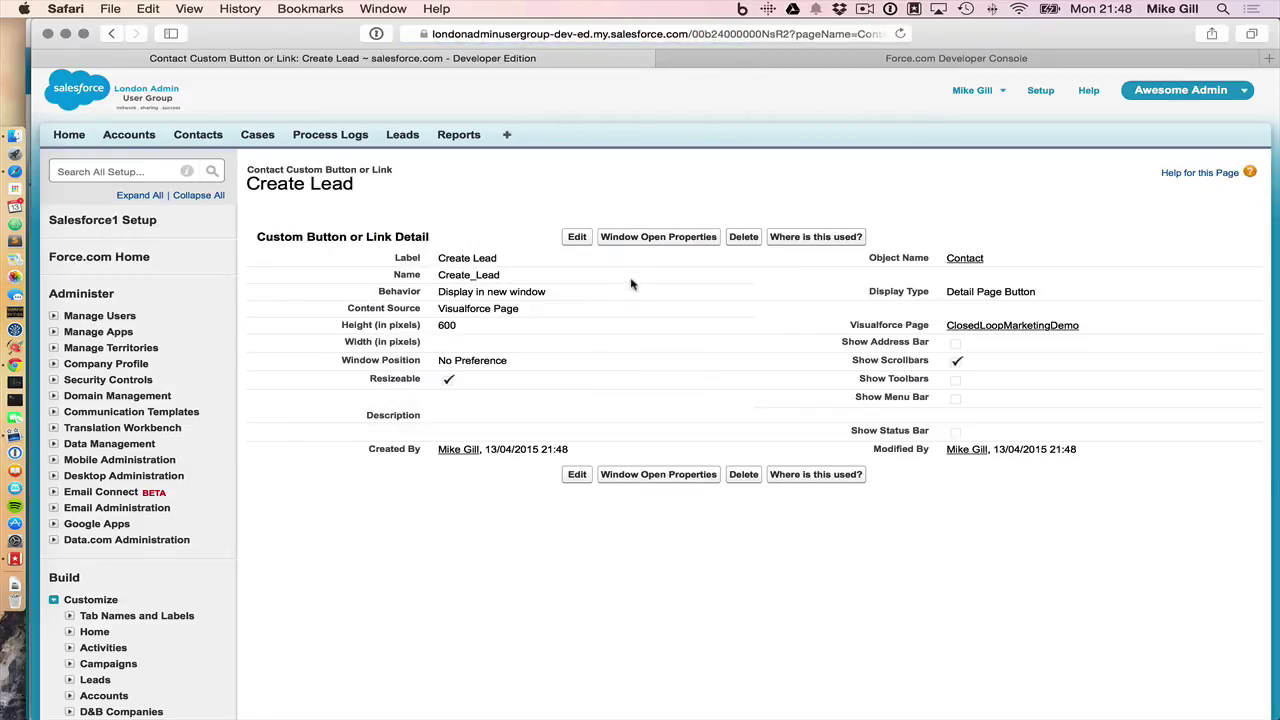
# Edit the Create Lead button's behavior to Display in existing window without sidebar or header, and save it.
pyautogui.click(577, 238)
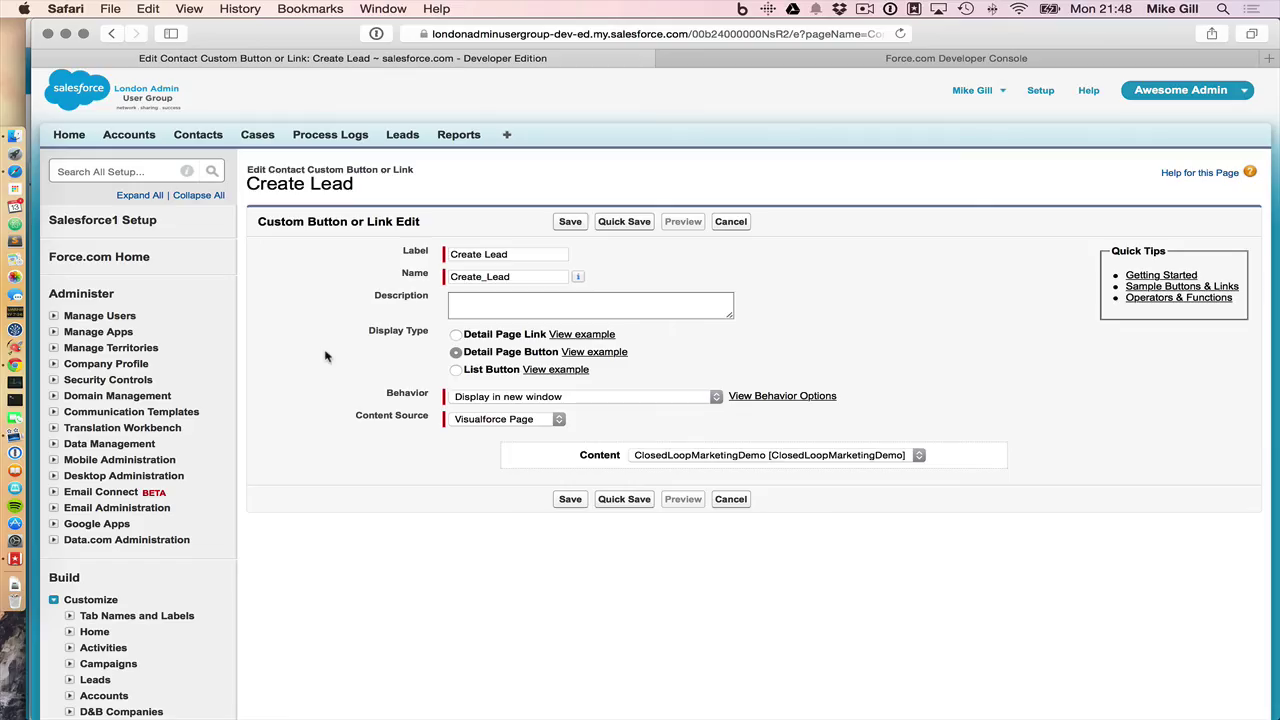
pyautogui.click(484, 397)
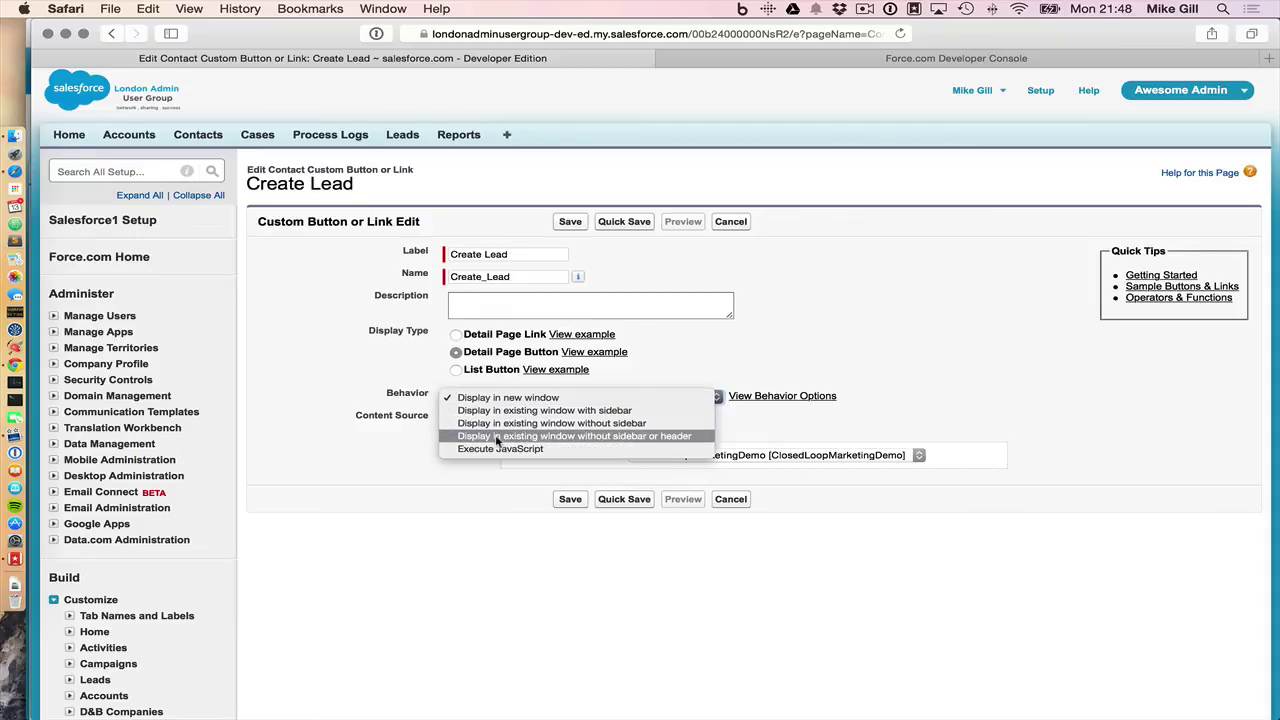
pyautogui.click(496, 437)
pyautogui.click(569, 501)
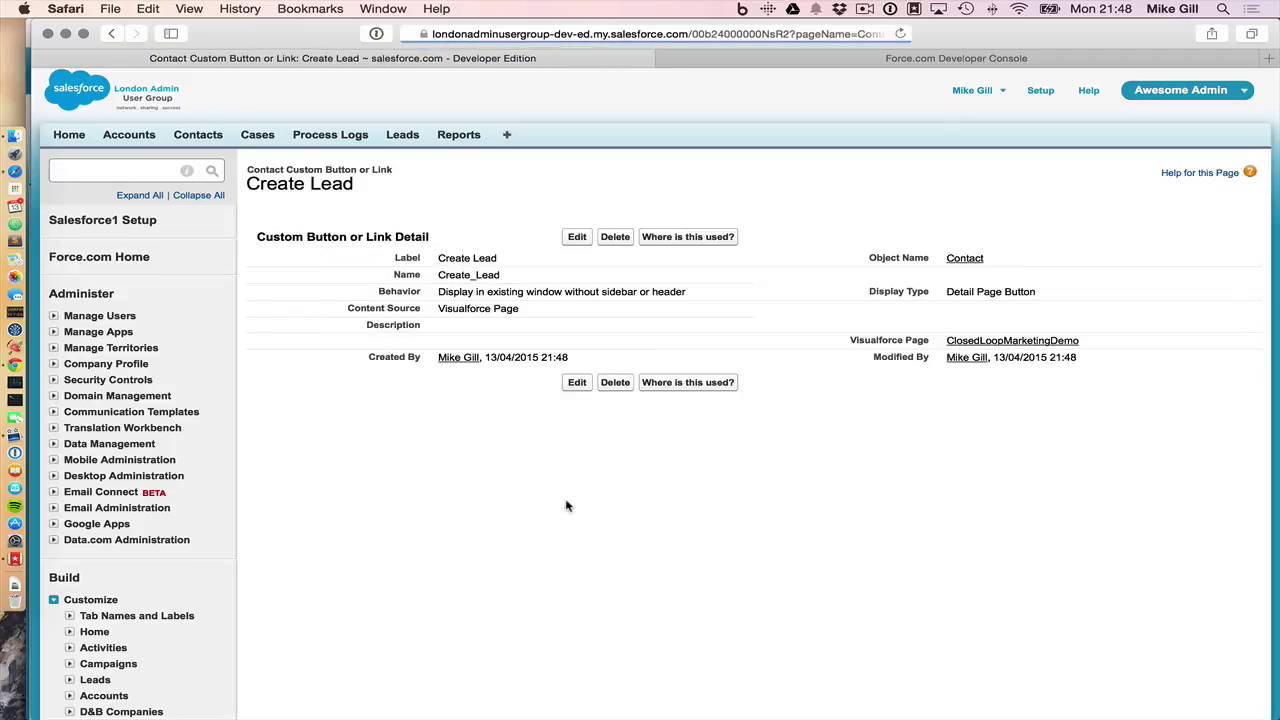
# Add the Create Lead button to the Custom Buttons area of the Contact Layout page layout and save the layout.
pyautogui.scroll(-4, 190, 545)
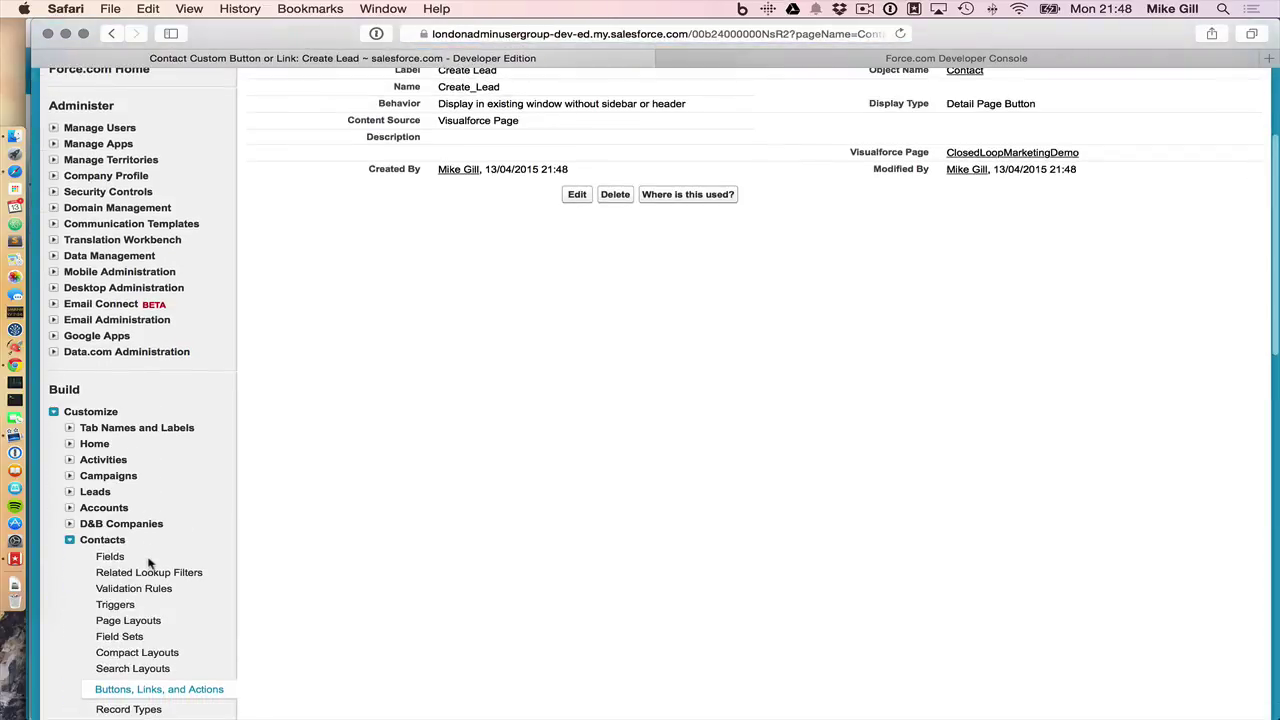
pyautogui.click(136, 621)
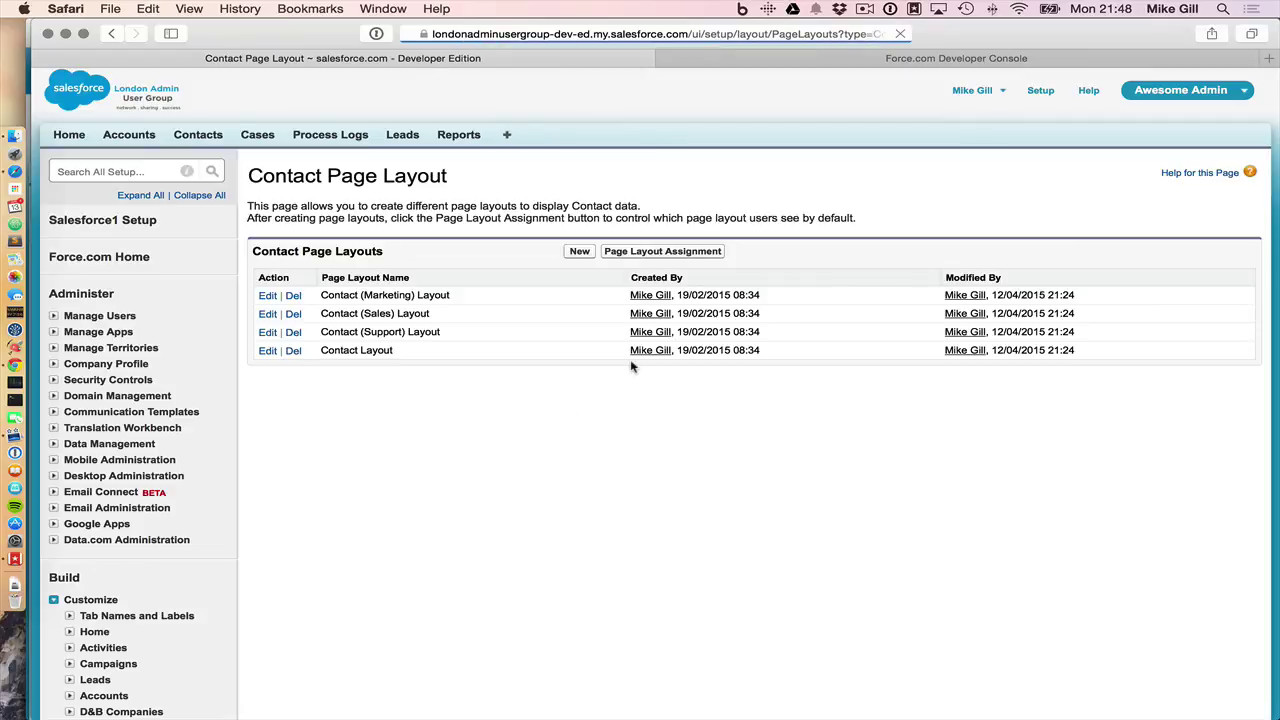
pyautogui.click(268, 351)
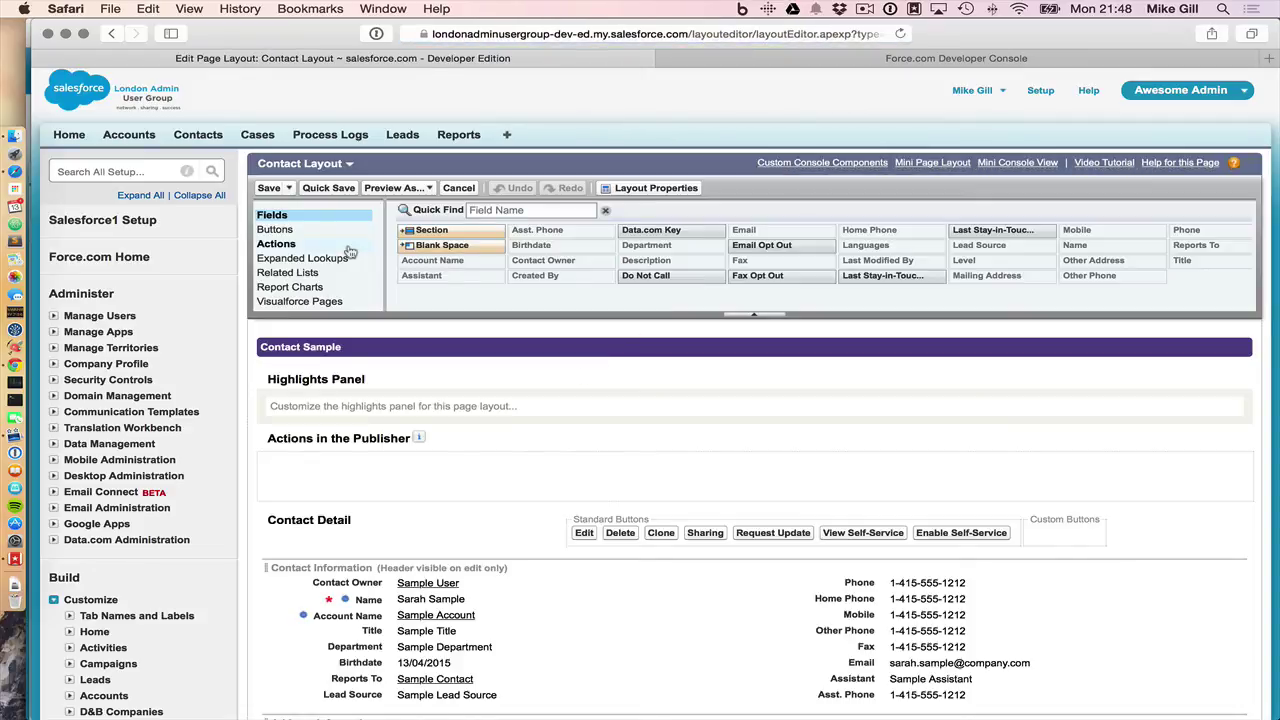
pyautogui.click(277, 230)
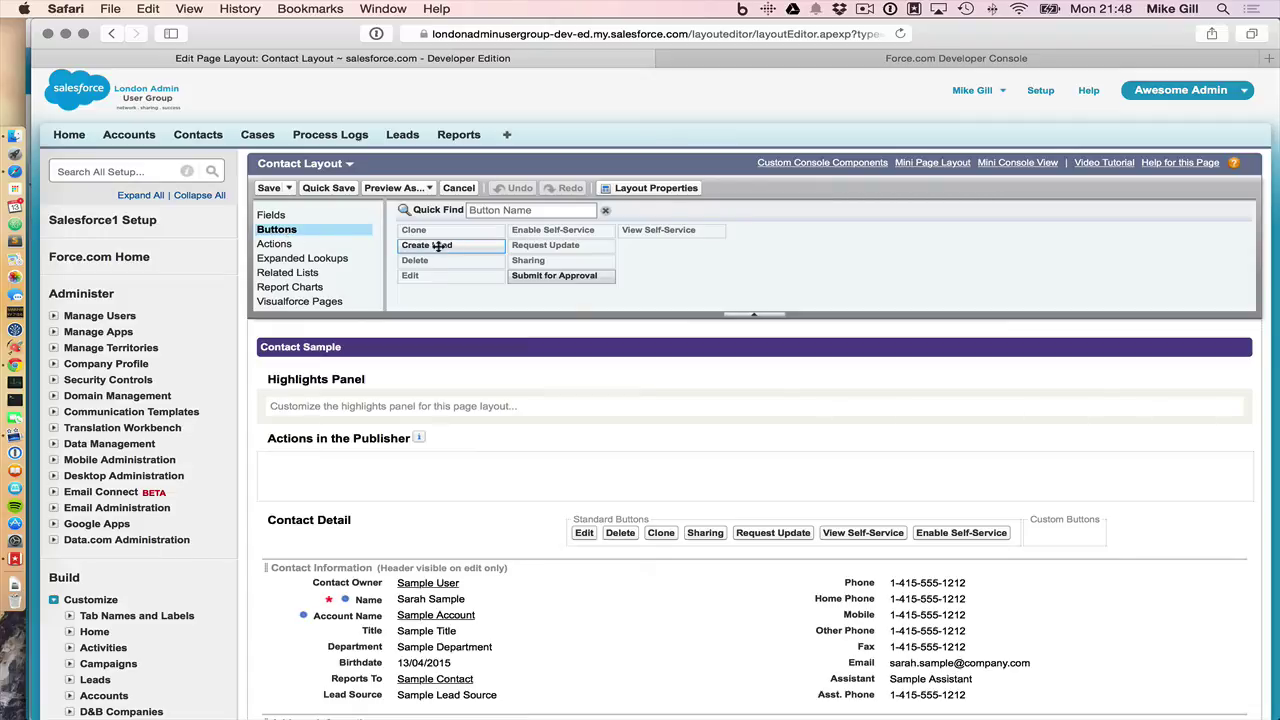
pyautogui.moveTo(437, 247); pyautogui.dragTo(1050, 545)
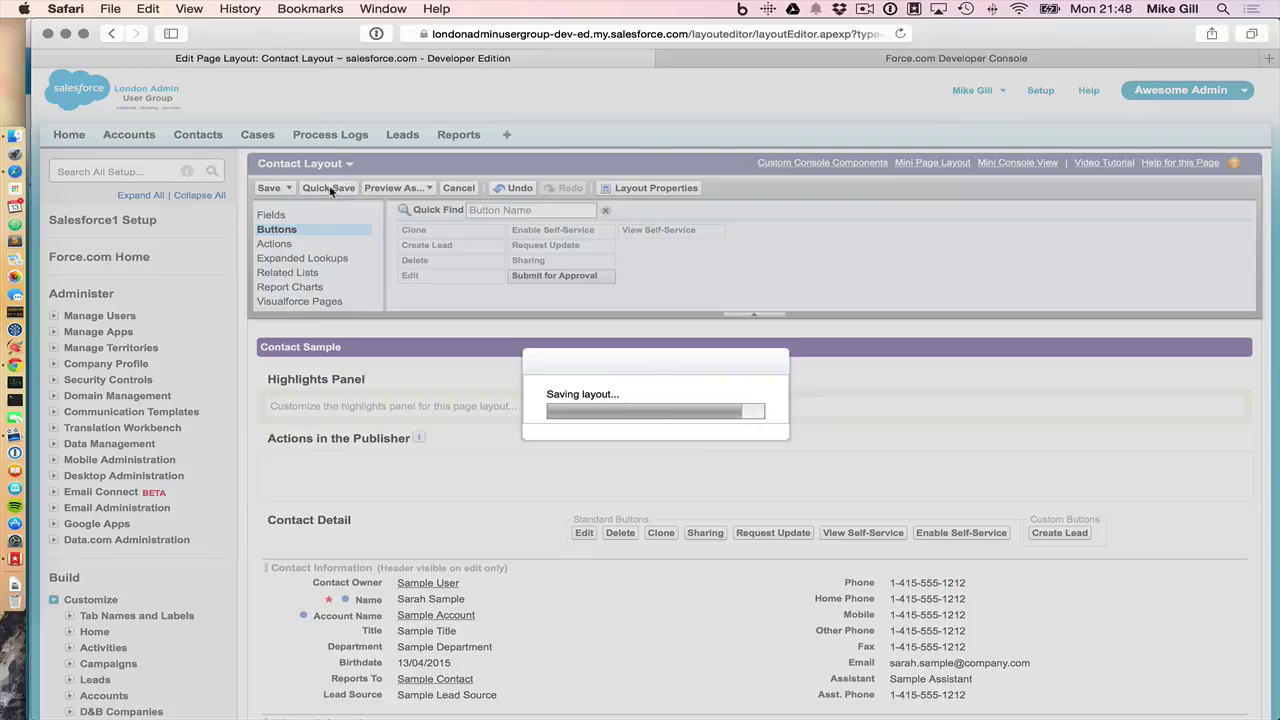
pyautogui.click(329, 188)
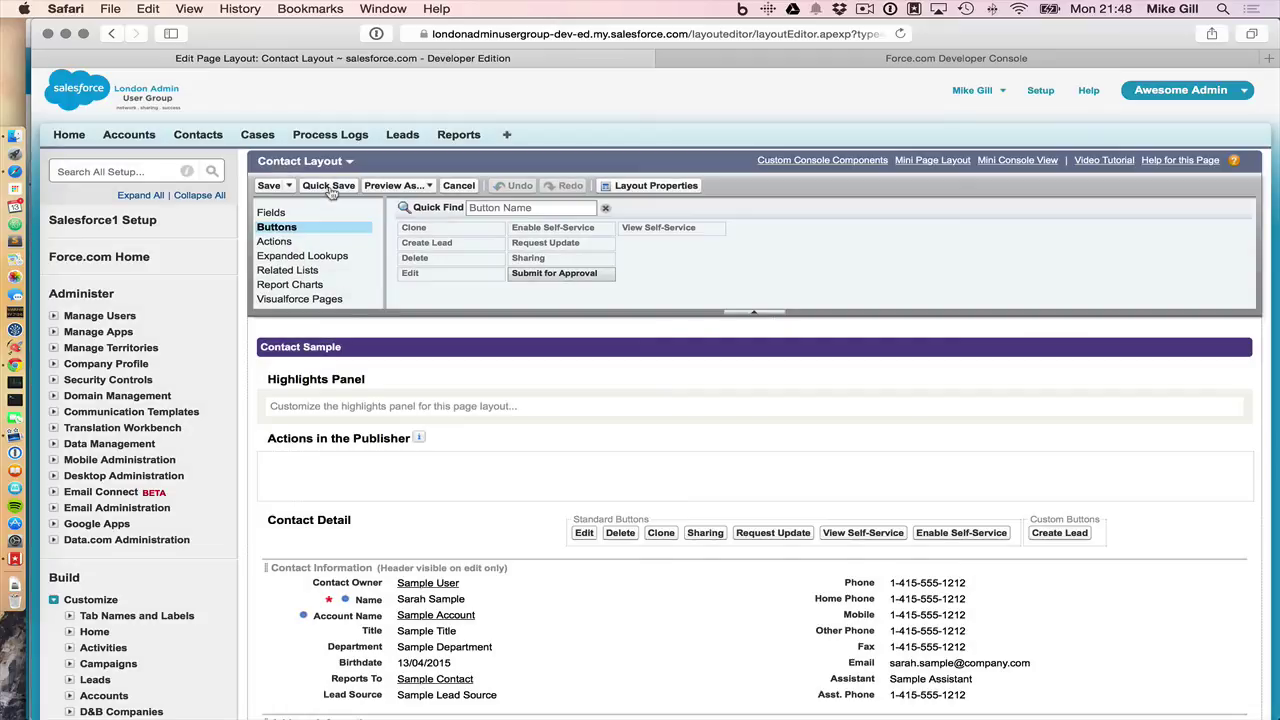
pyautogui.click(268, 186)
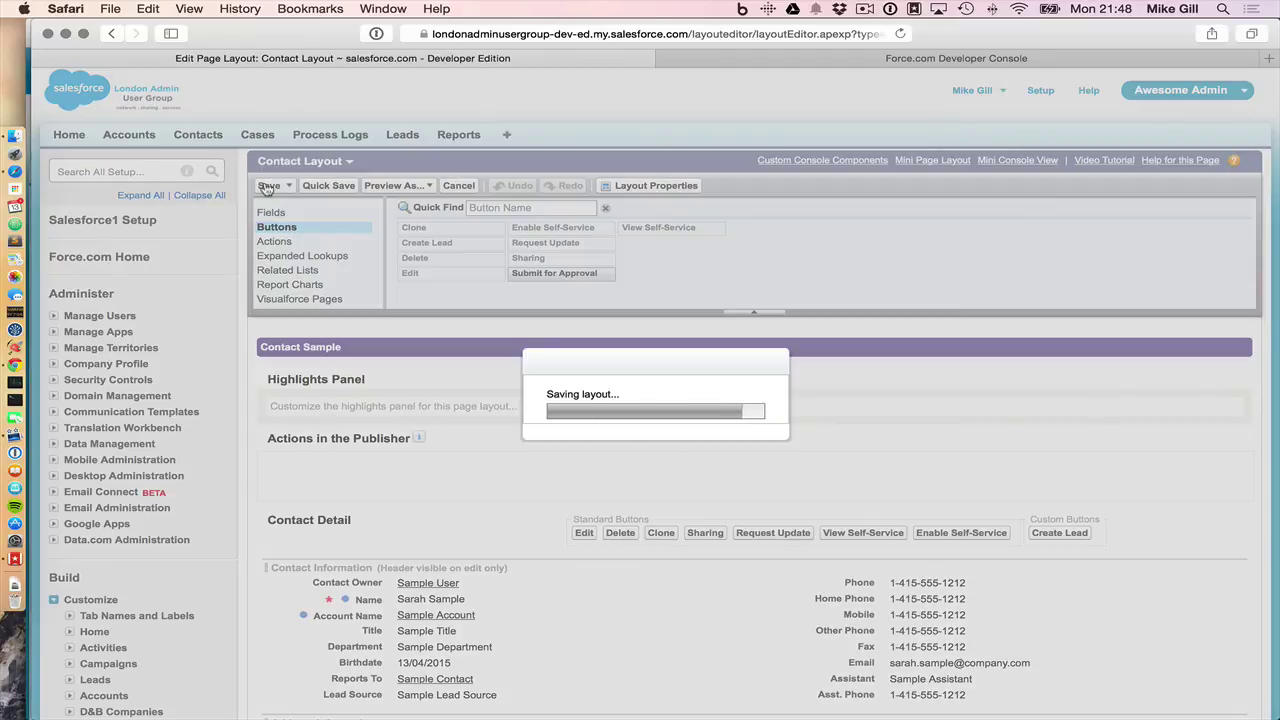